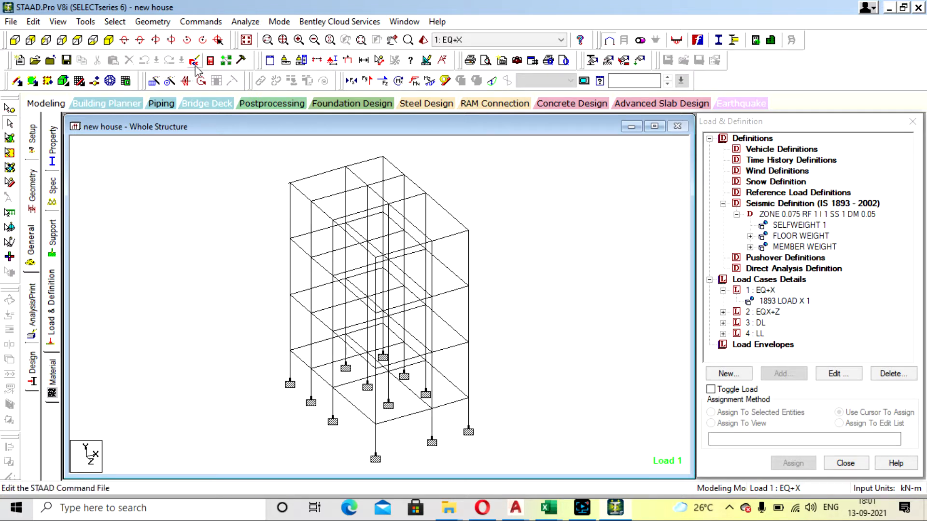
- Open the STAAD command file and copy the lines from load case 3's MEMBER LOAD through load case 4's YRANGE 3 12 FLOAD -2 GY
click(209, 60)
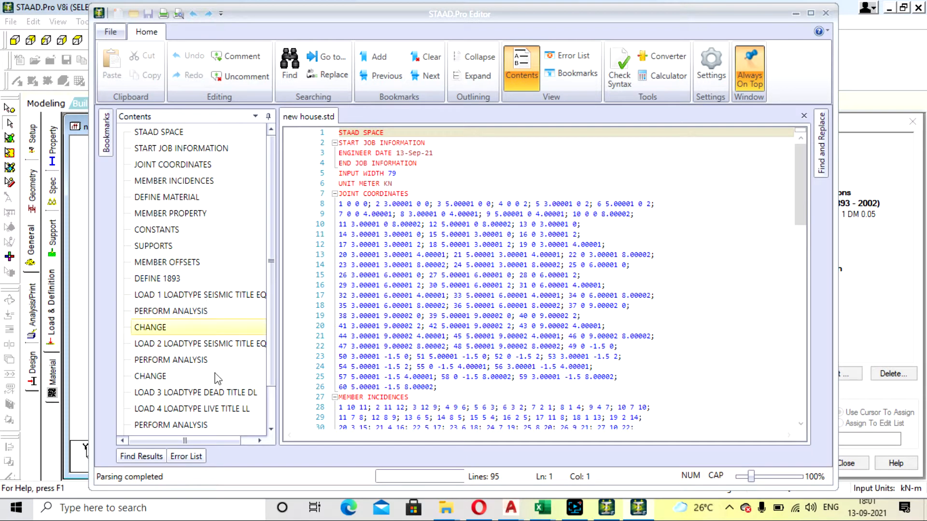
scroll(213, 382, down, 1)
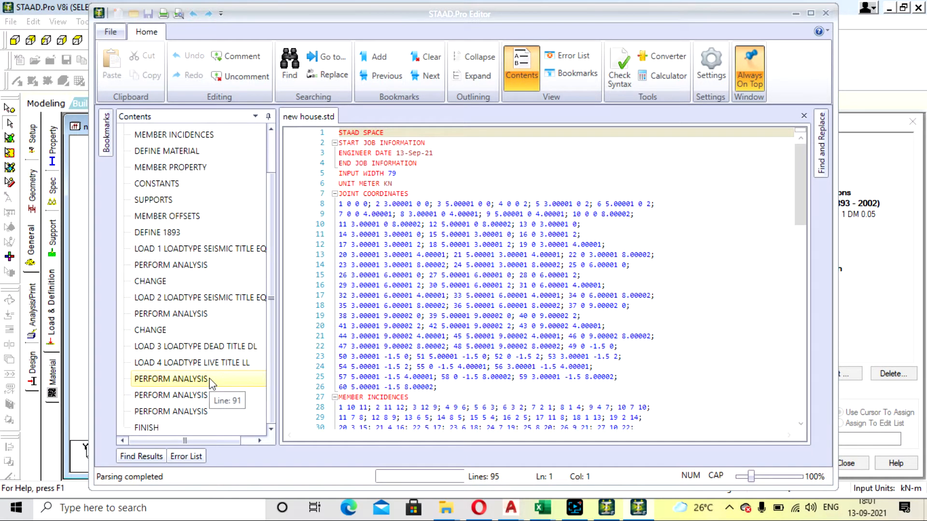
click(209, 346)
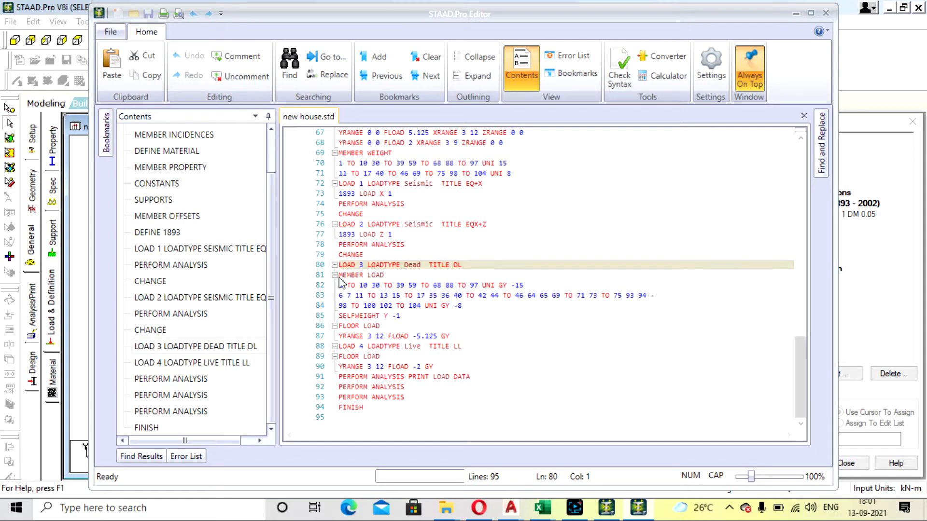
drag(339, 278, 521, 364)
key(ctrl+c)
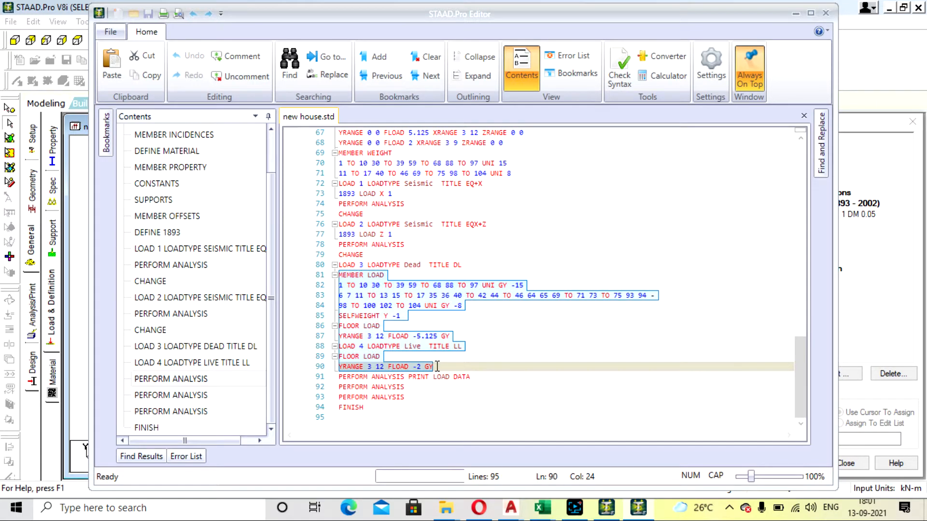
- Insert a blank line directly below the ZONE 0.075 line of the DEFINE 1893 LOAD block
scroll(433, 371, up, 5)
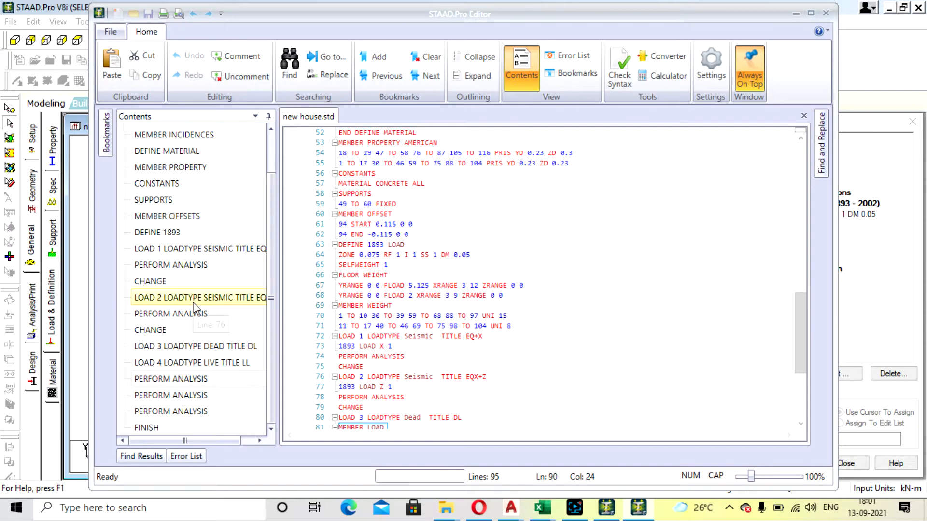
double_click(157, 232)
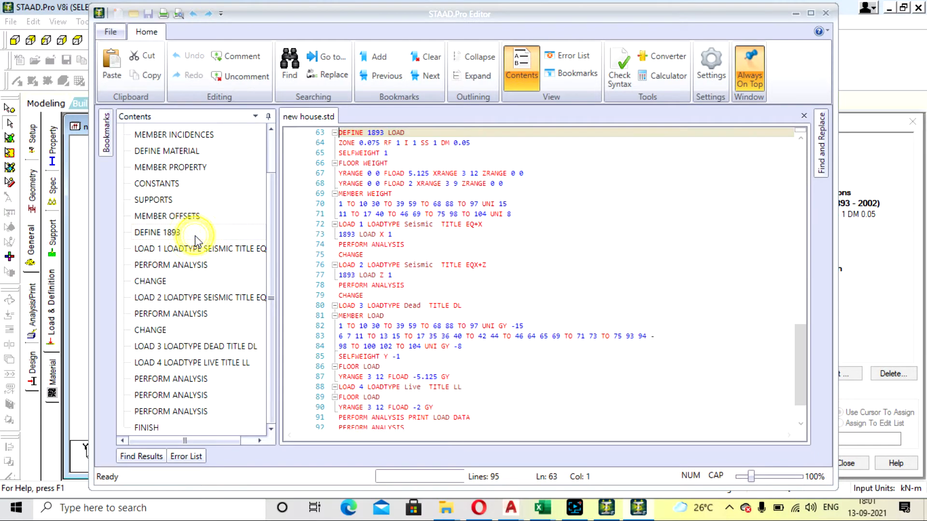
scroll(376, 165, up, 3)
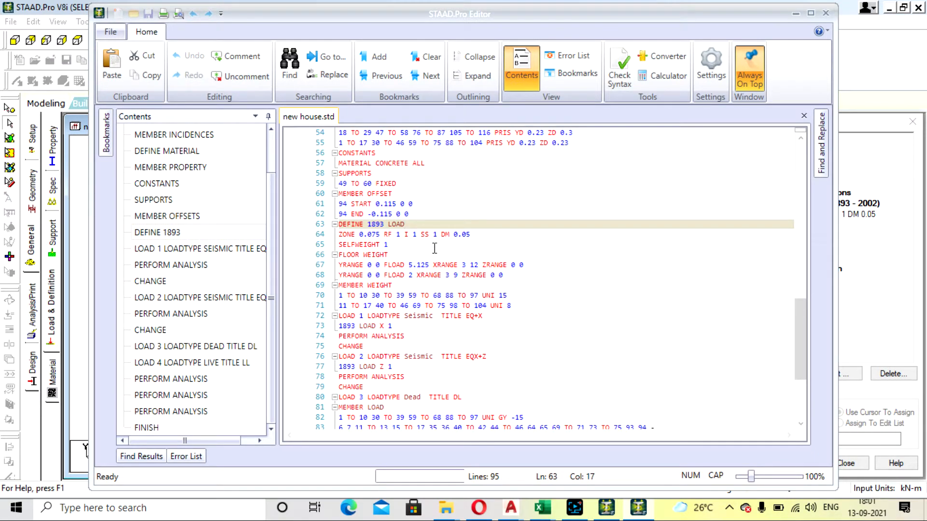
click(479, 237)
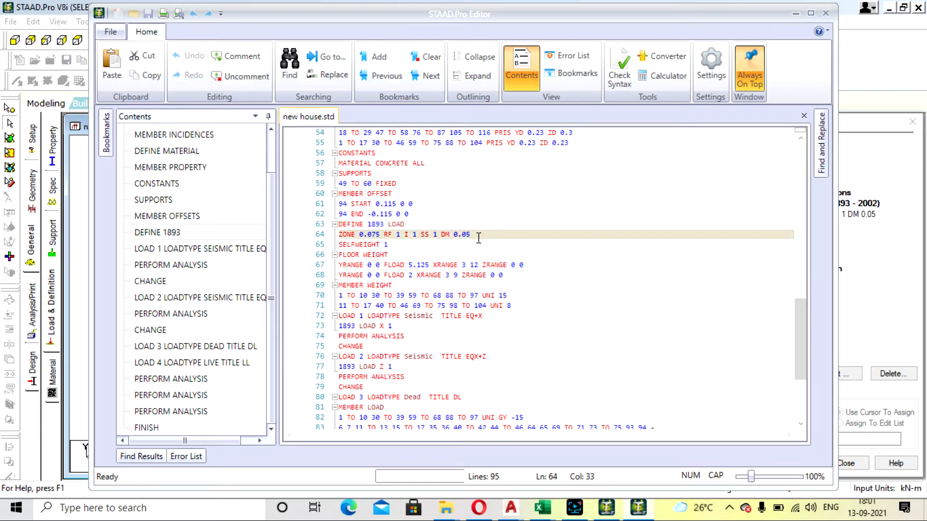
key(Return)
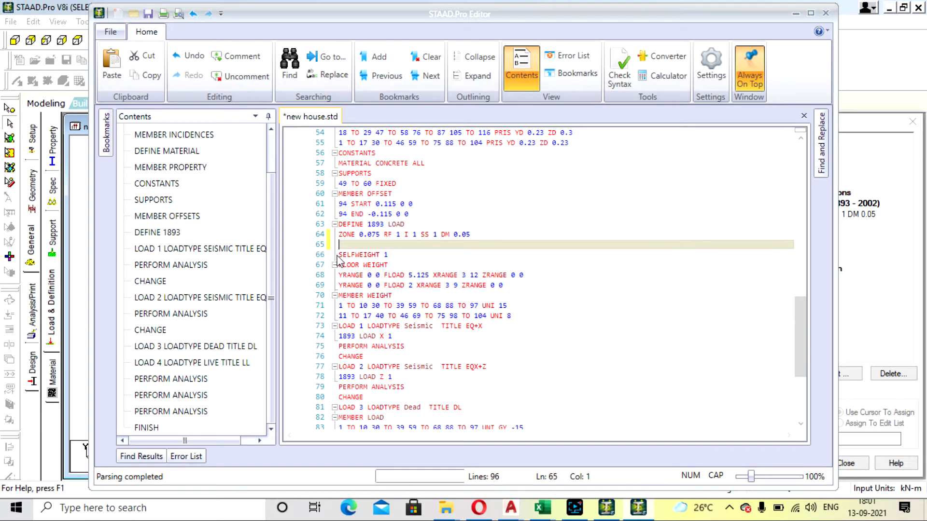
- Comment out the existing selfweight, floor weight and member weight lines, and paste the copied load lines into the blank line above them
drag(339, 254, 523, 317)
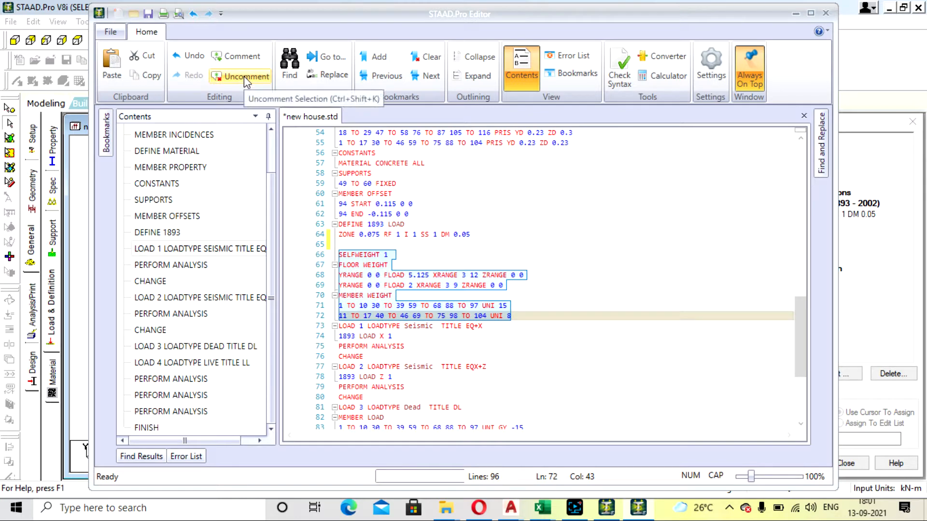
click(241, 59)
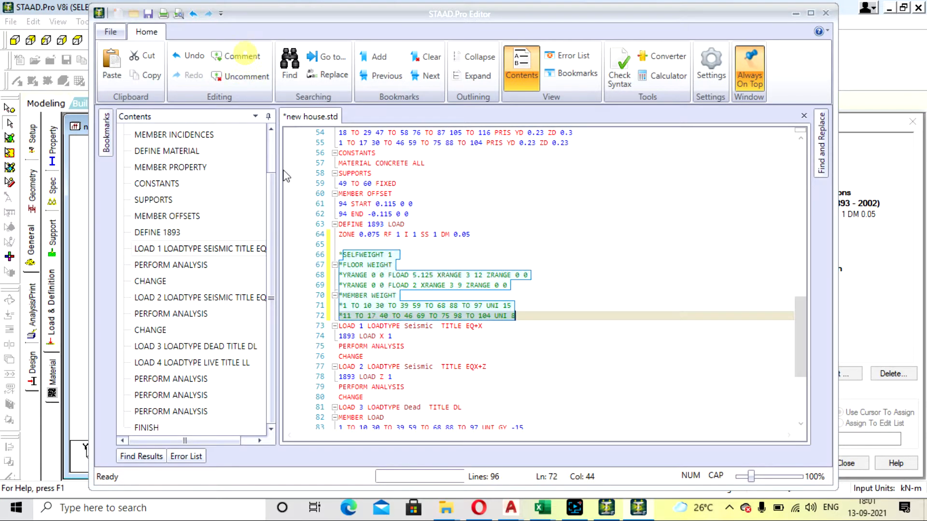
click(364, 243)
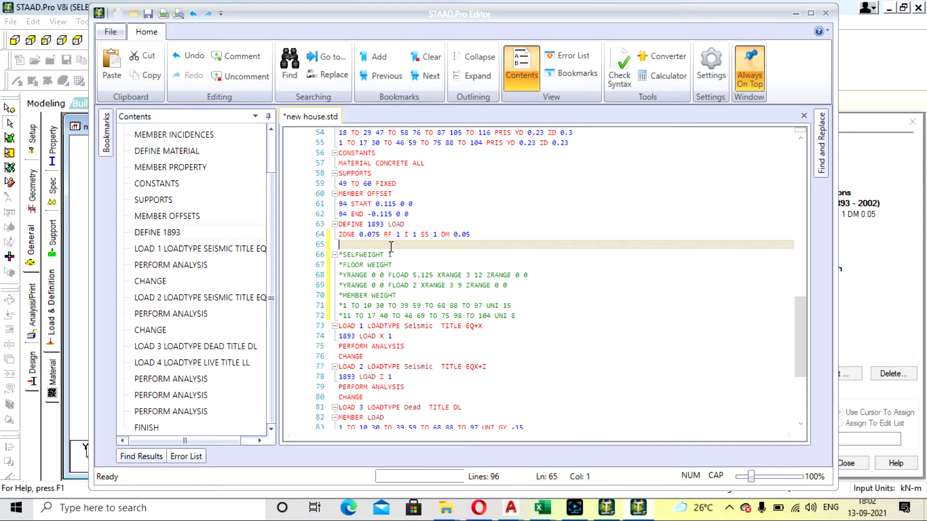
key(ctrl+v)
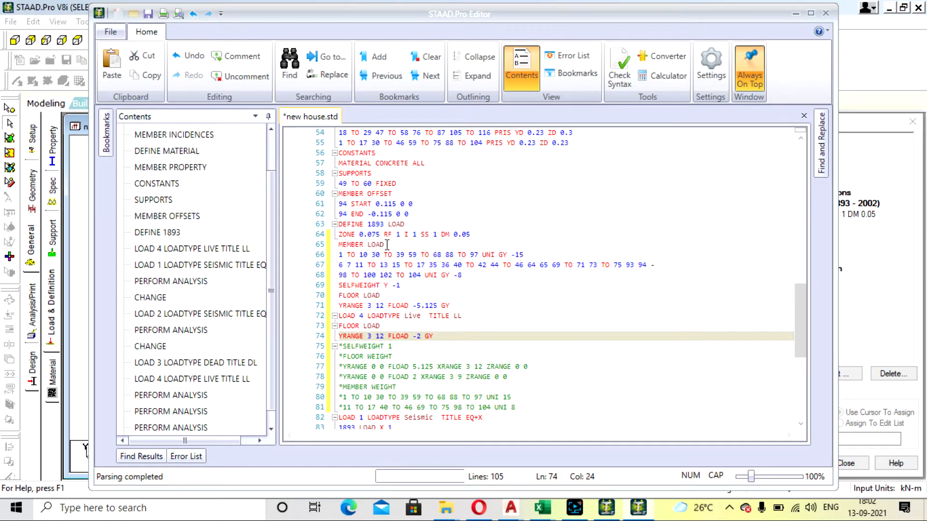
- Rename the pasted MEMBER LOAD heading to MEMBER WEIGHT and change the ending of the 98 TO 100 102 TO 104 line to UNI 8
click(387, 245)
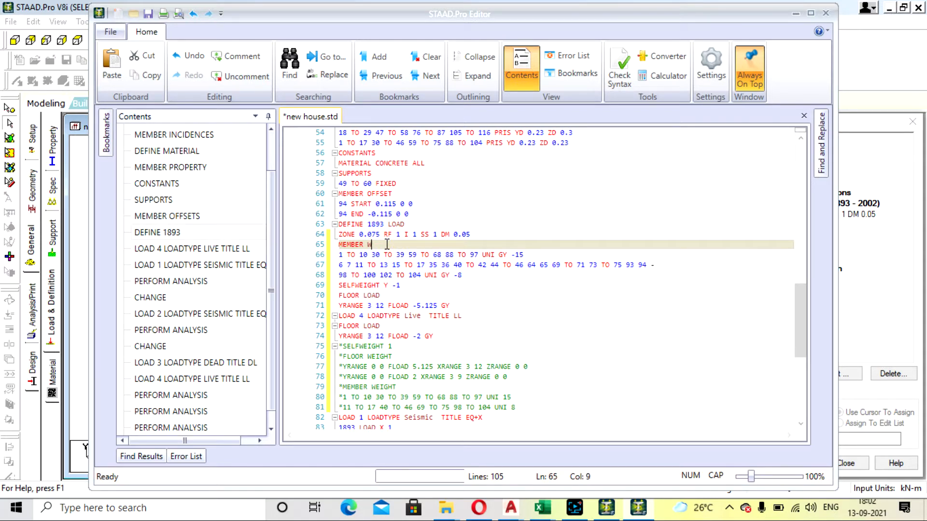
text(WEIGHT)
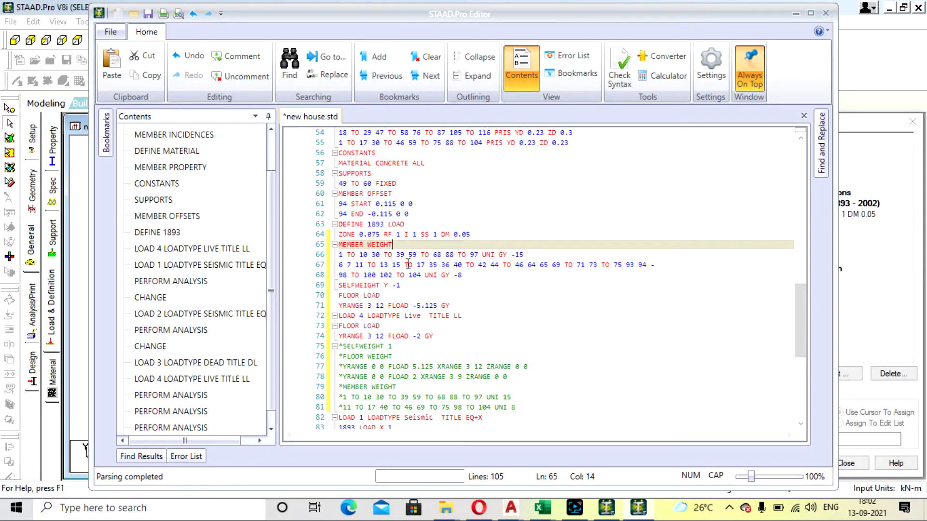
scroll(401, 261, down, 1)
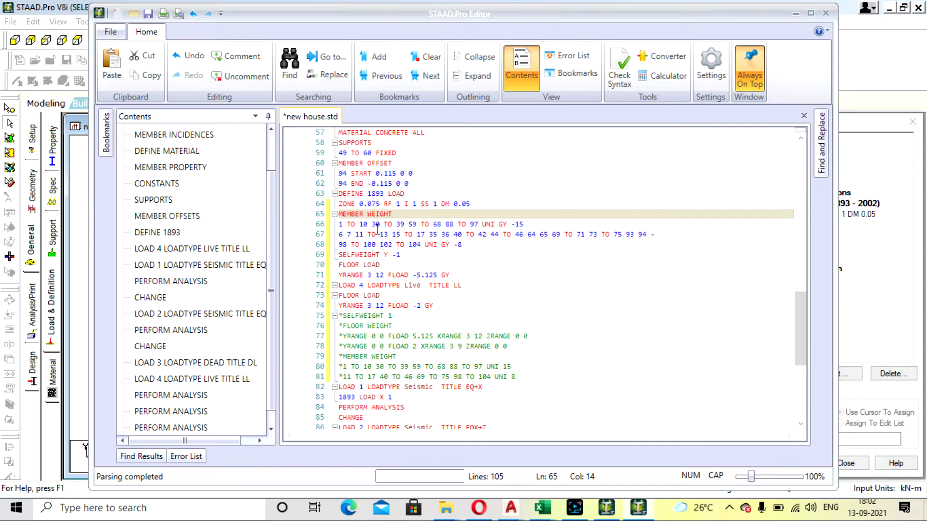
click(460, 245)
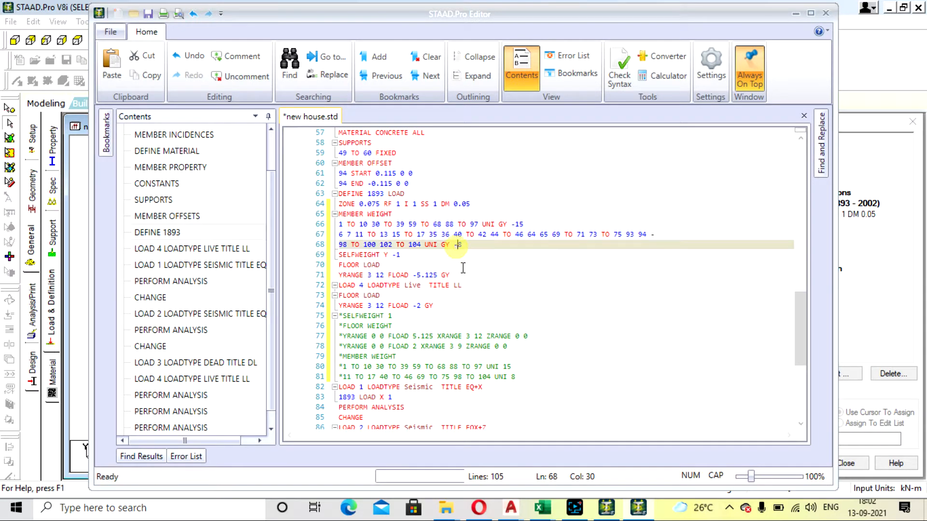
key(BackSpace)
key(BackSpace)
key(BackSpace)
key(BackSpace)
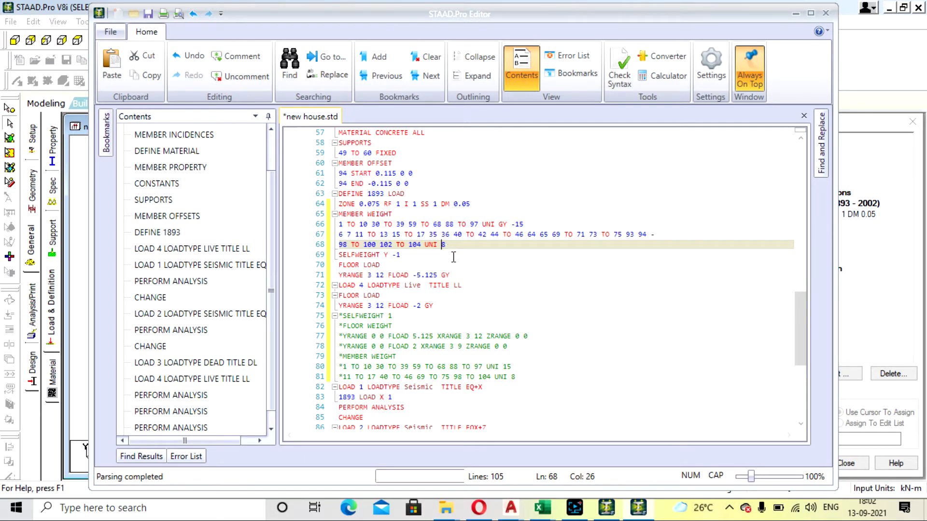
- Change the pasted selfweight line to SELFWEIGHT 1 and make the first floor load value a positive 5.125
click(396, 255)
key(BackSpace)
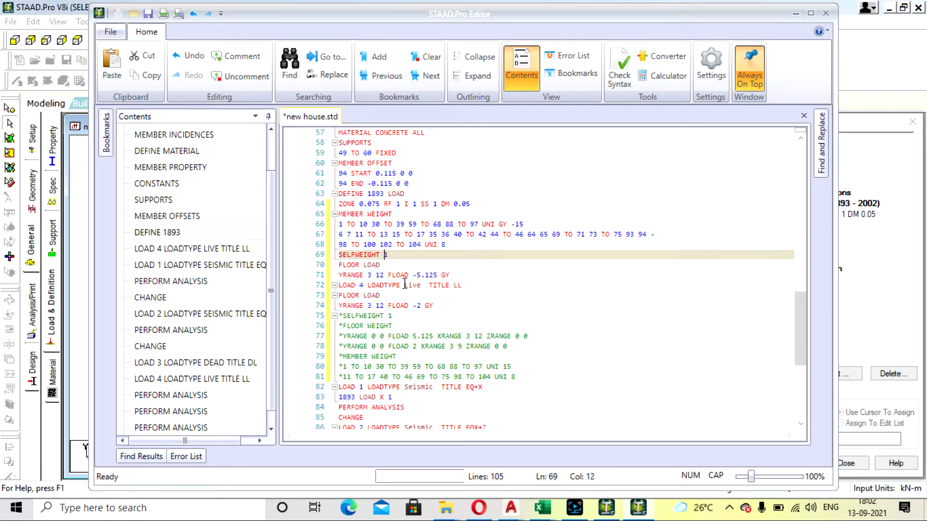
scroll(396, 285, down, 1)
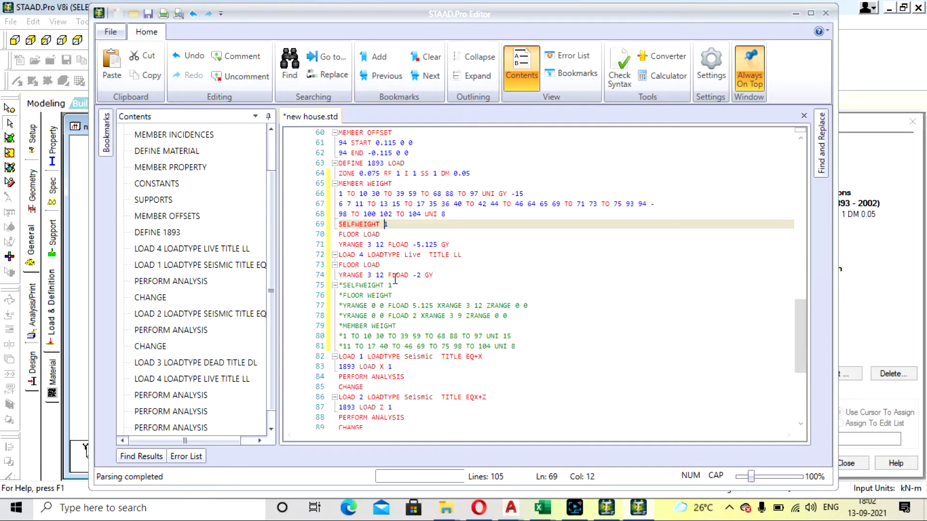
click(418, 245)
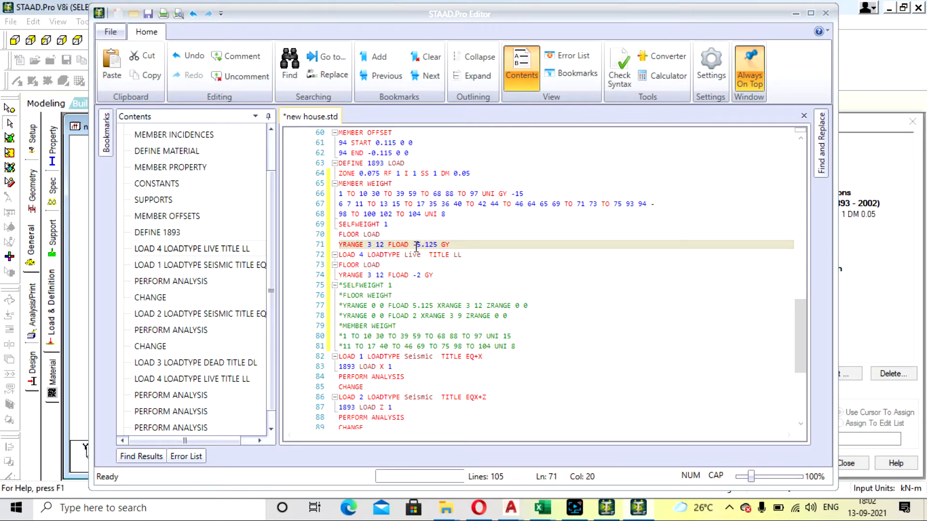
key(BackSpace)
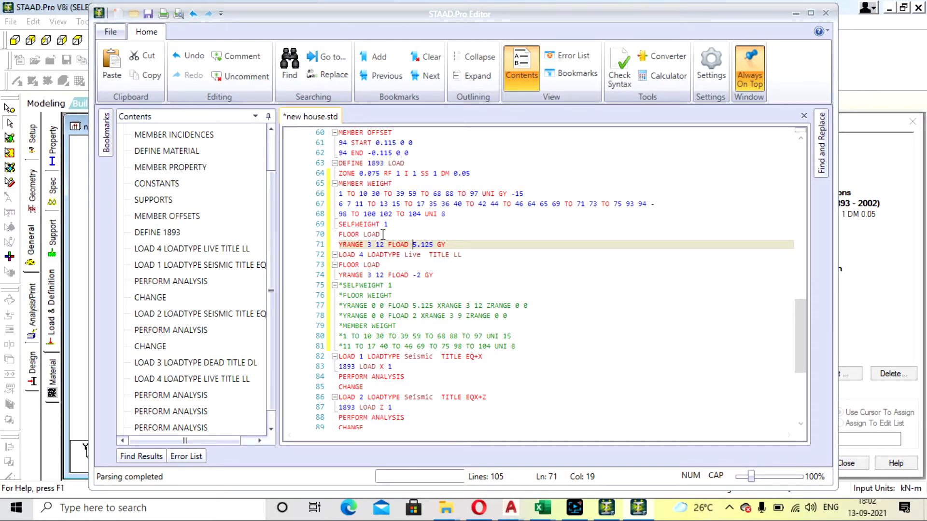
- Rename the first pasted FLOOR LOAD heading to FLOOR WEIGHT and remove GY from its YRANGE 3 12 FLOAD 5.125 line
click(383, 235)
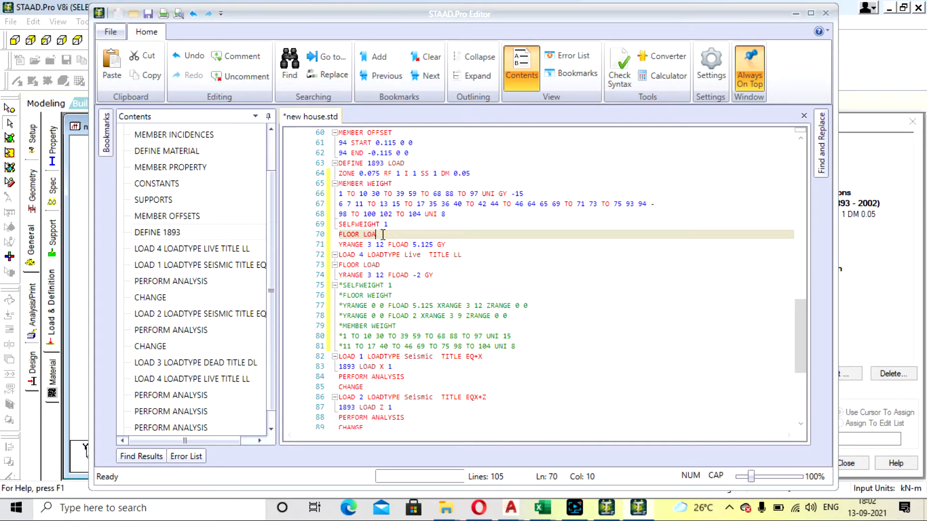
key(BackSpace)
text(WEIGHT)
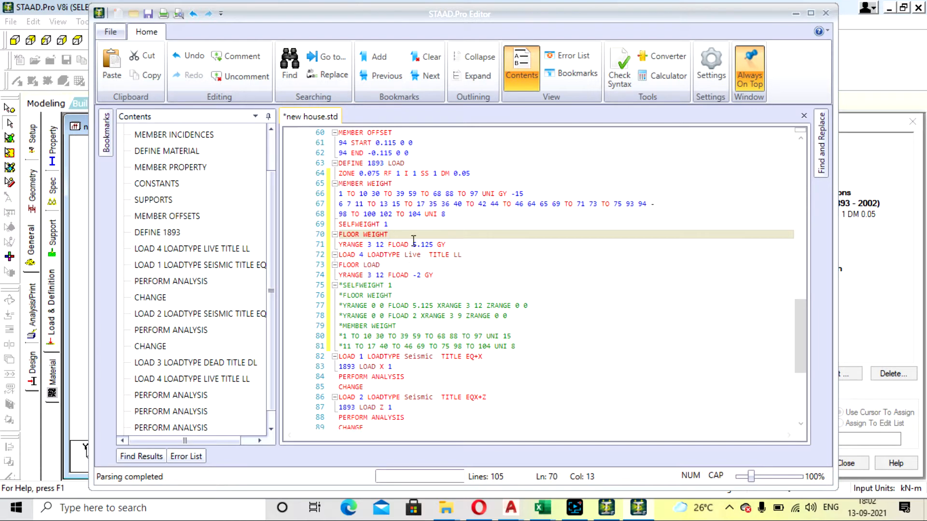
click(448, 244)
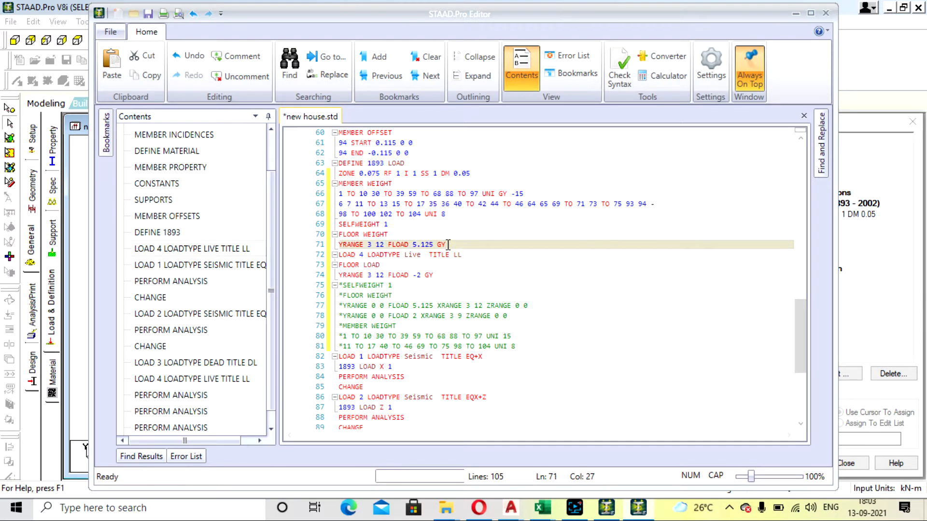
key(BackSpace)
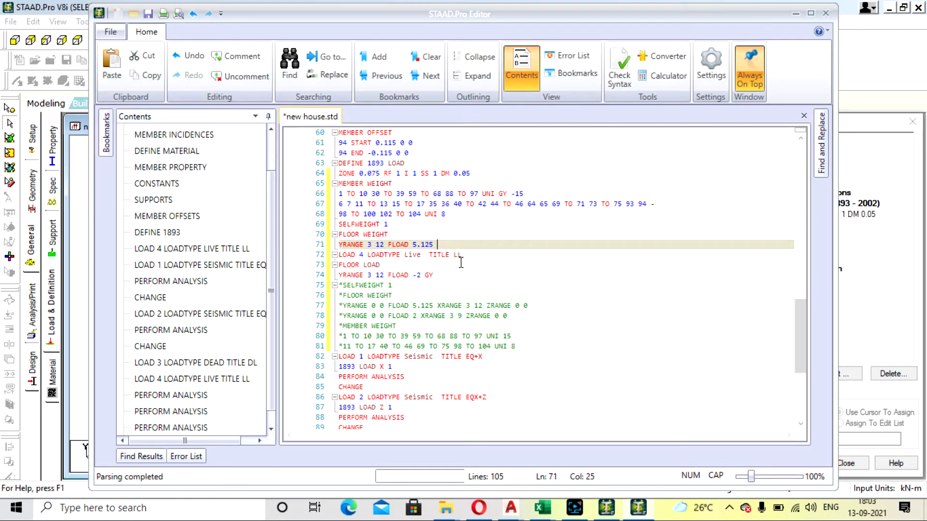
- Delete the pasted LOAD 4 LOADTYPE Live title line and the FLOOR LOAD heading beneath it
click(461, 255)
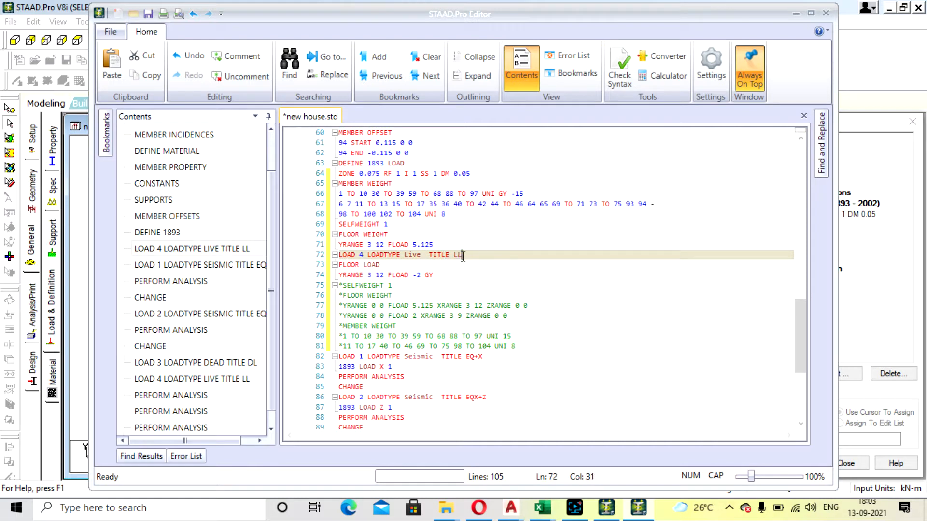
drag(462, 256, 340, 257)
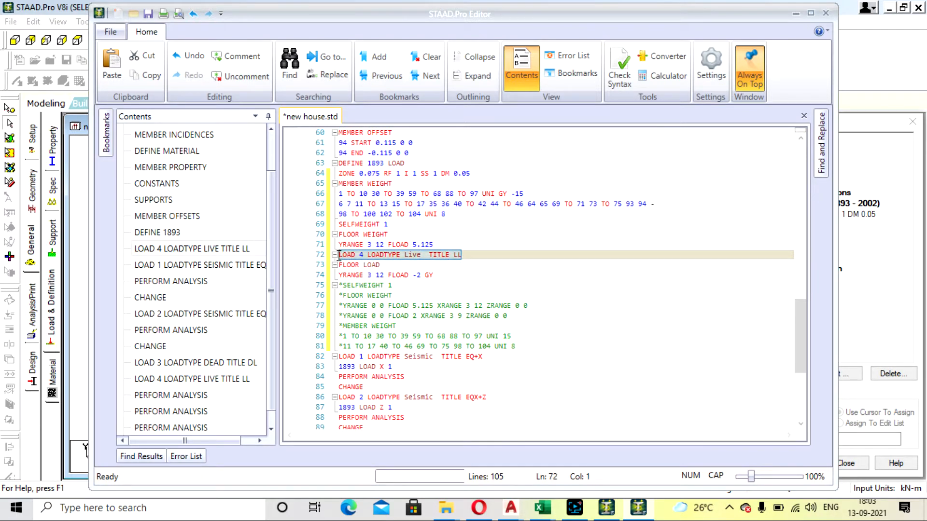
key(BackSpace)
key(BackSpace)
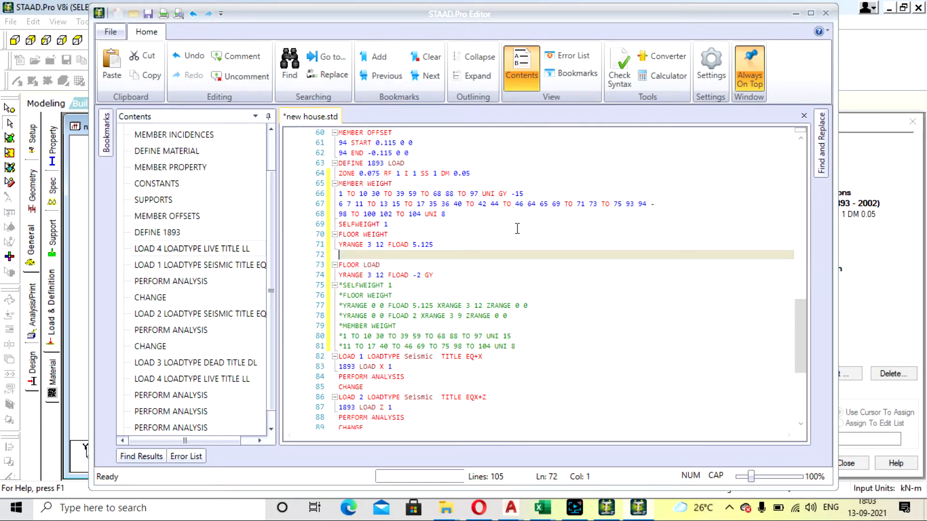
click(391, 256)
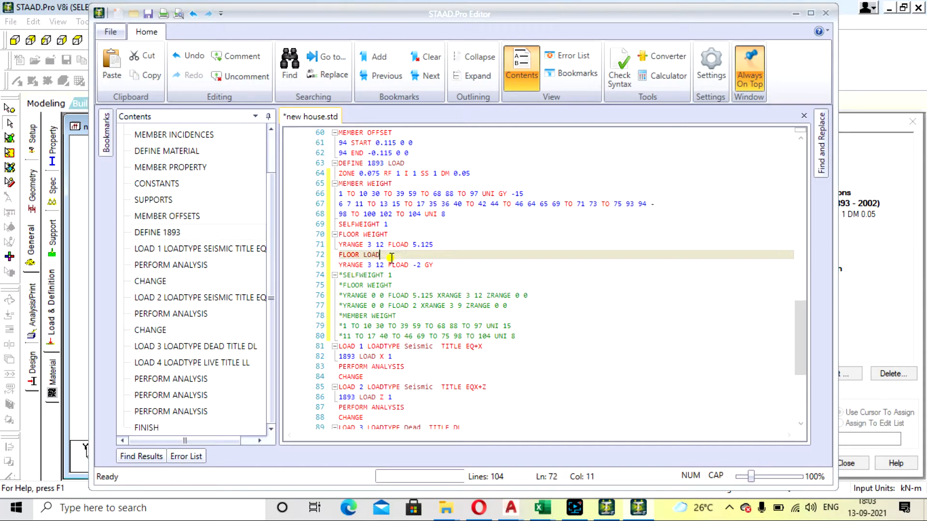
key(BackSpace)
key(BackSpace)
key(BackSpace)
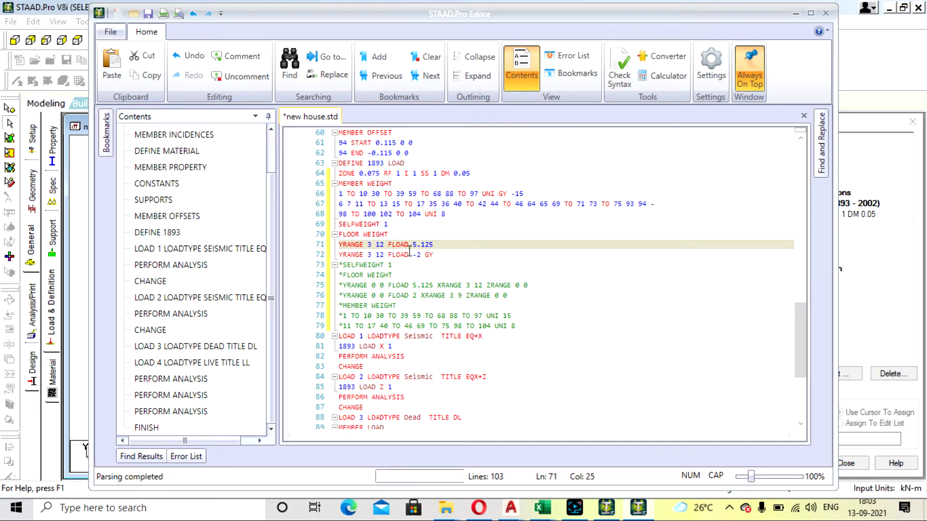
- Make the second floor weight line's FLOAD value a positive 2 and set its range to YRANGE 3 9
click(418, 256)
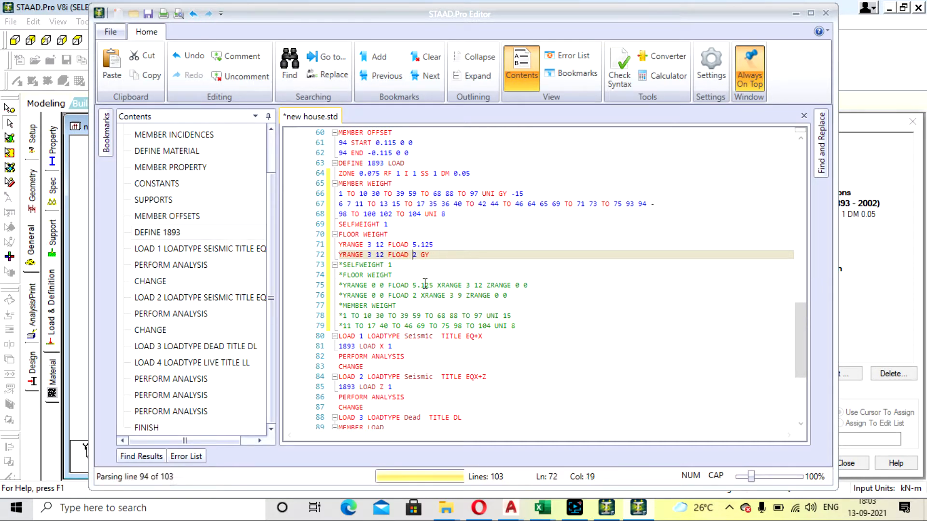
click(384, 255)
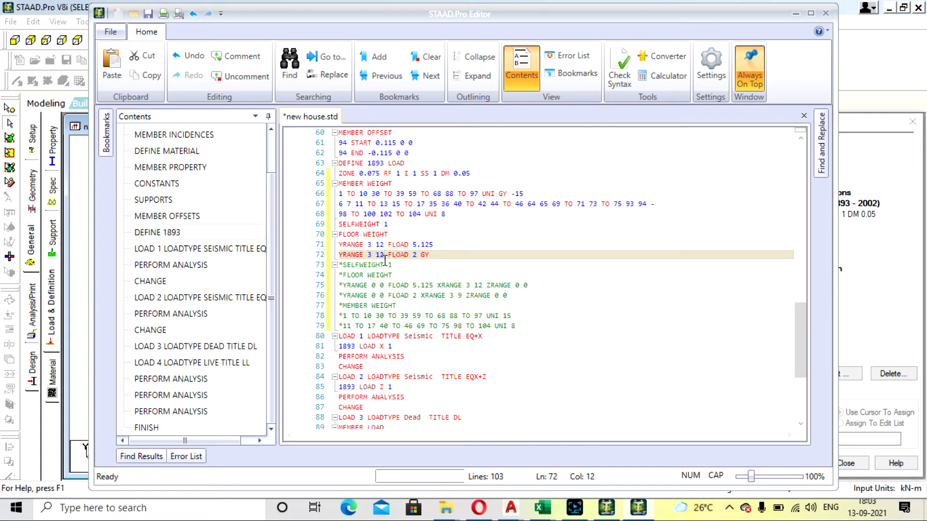
key(BackSpace)
key(BackSpace)
key(Delete)
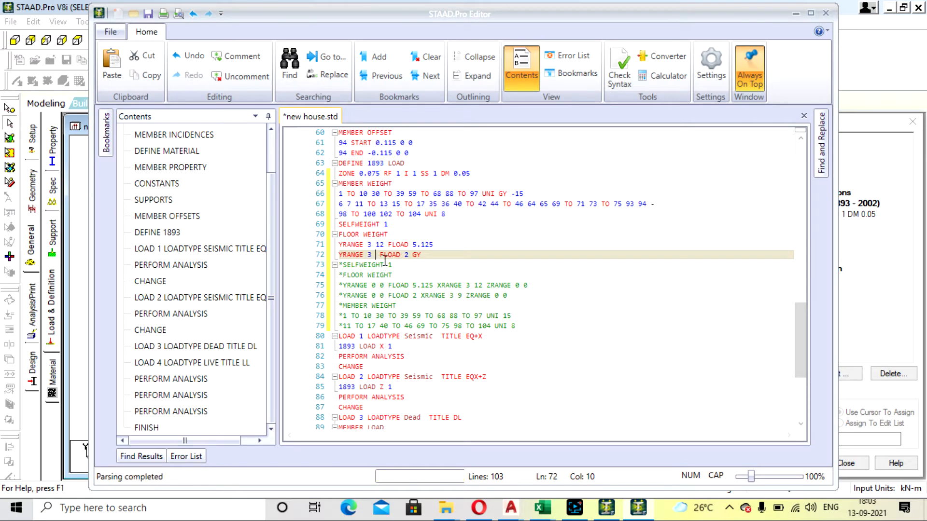
text(9)
- Close the command file editor, saving the changes to new house.std, and expand the seismic definition down to its member weights
click(825, 13)
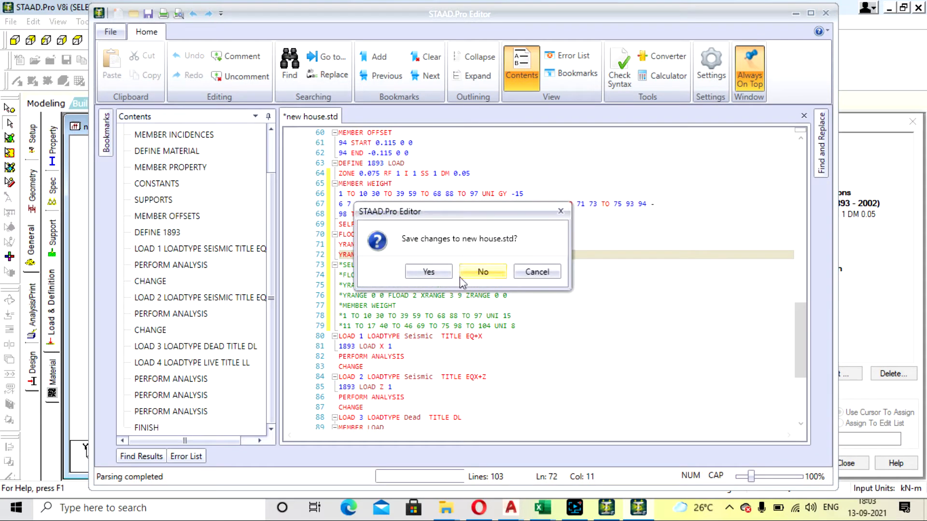
click(437, 271)
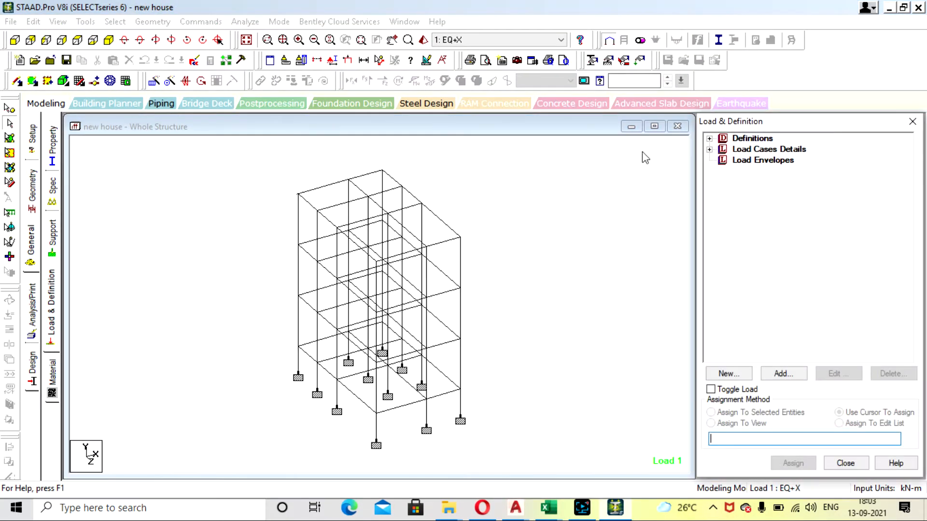
double_click(722, 138)
click(723, 204)
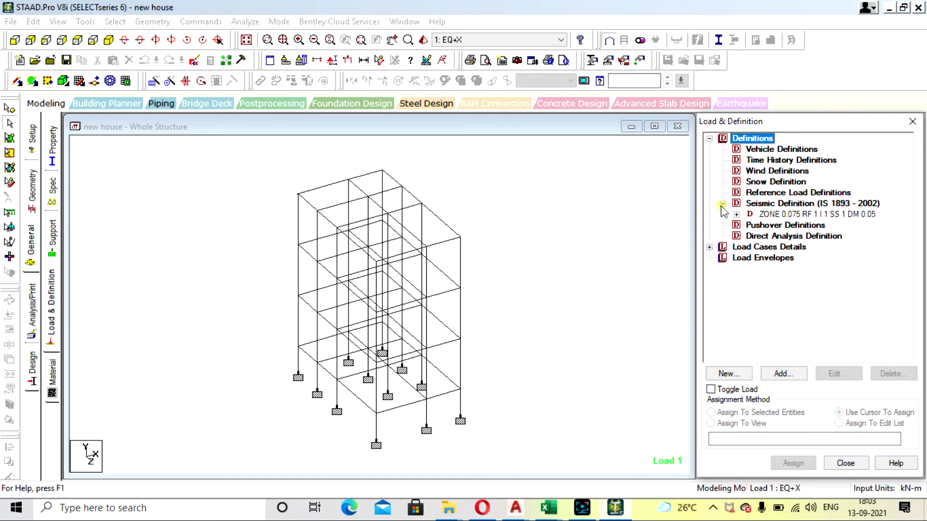
click(736, 215)
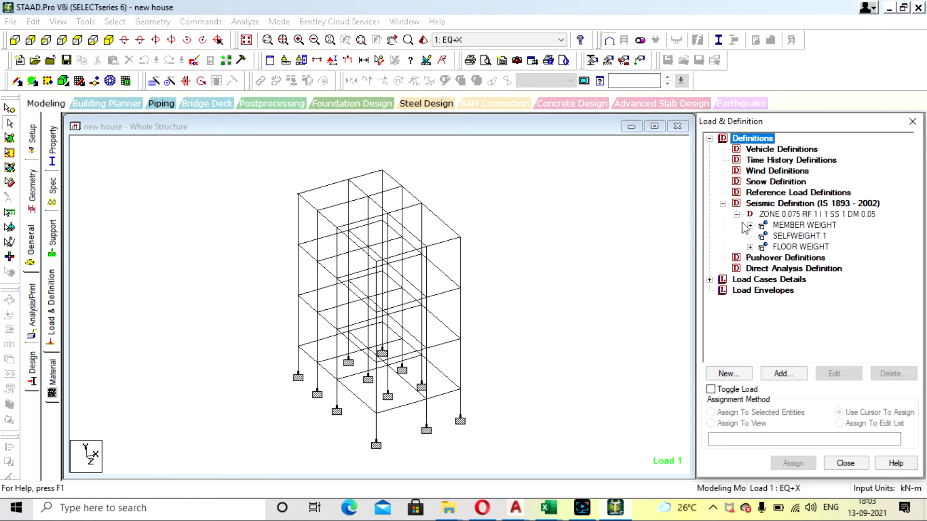
click(750, 225)
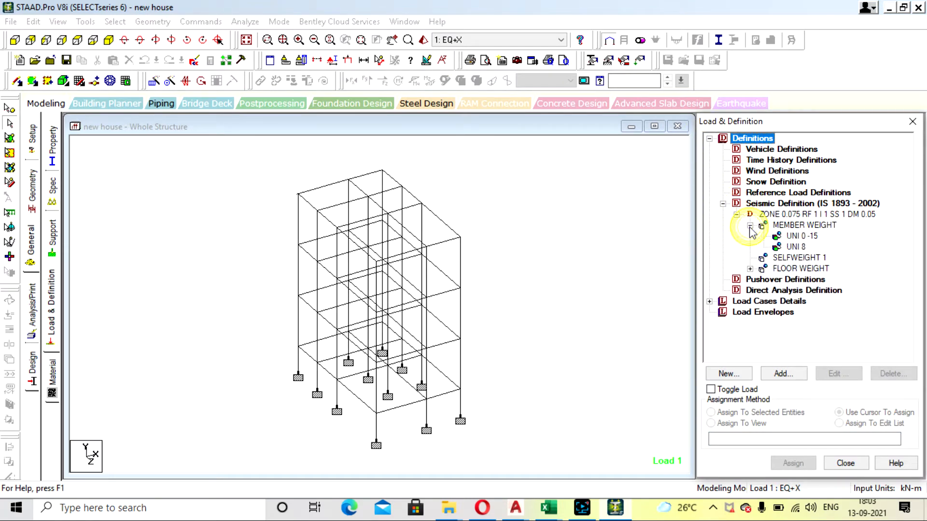
- Set the starting distance of the UNI 0 -15 member weight to a positive 15 m and apply the change
double_click(802, 236)
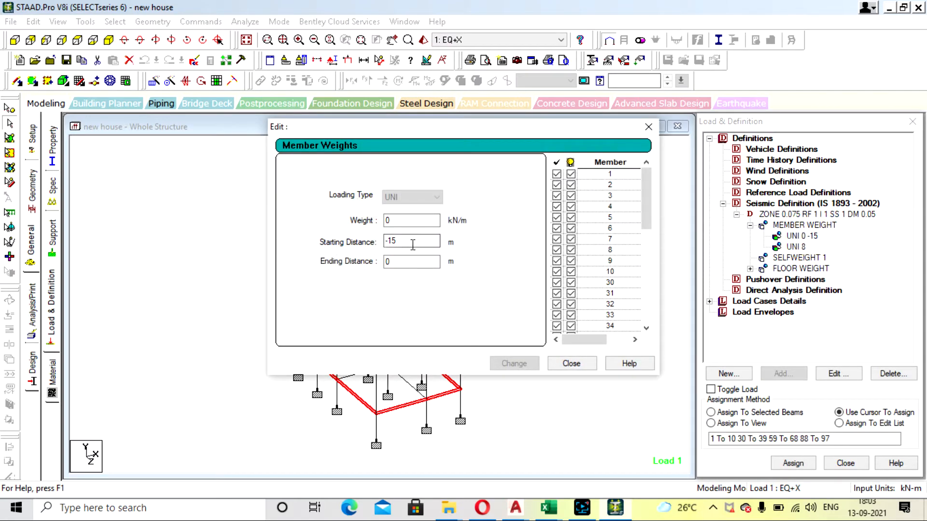
click(391, 241)
key(BackSpace)
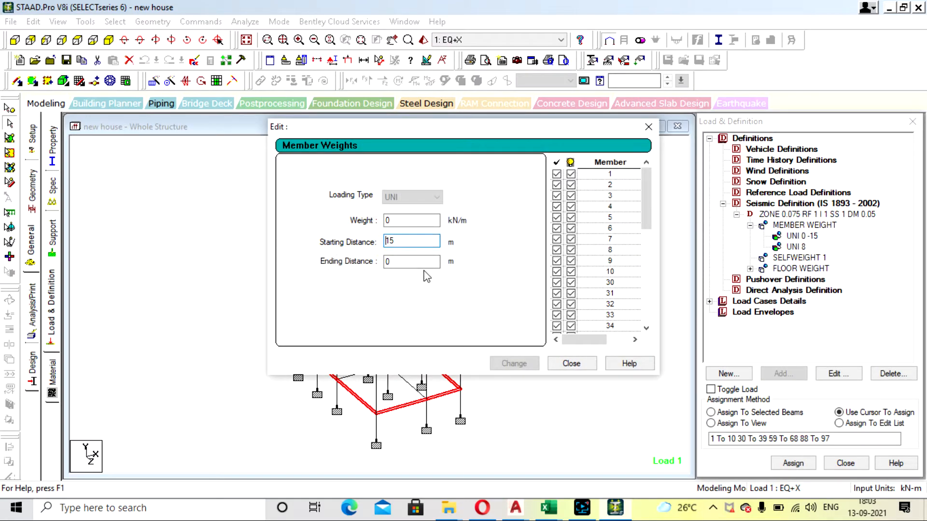
click(513, 364)
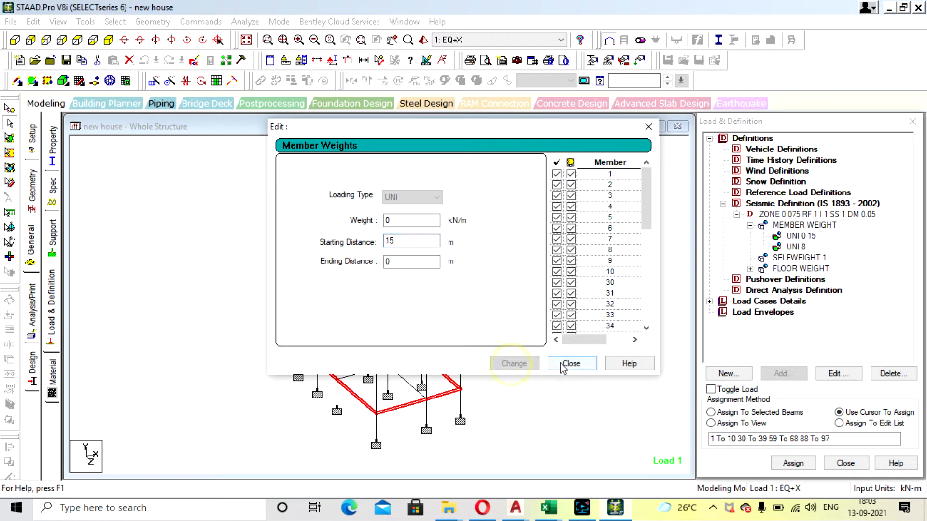
click(569, 363)
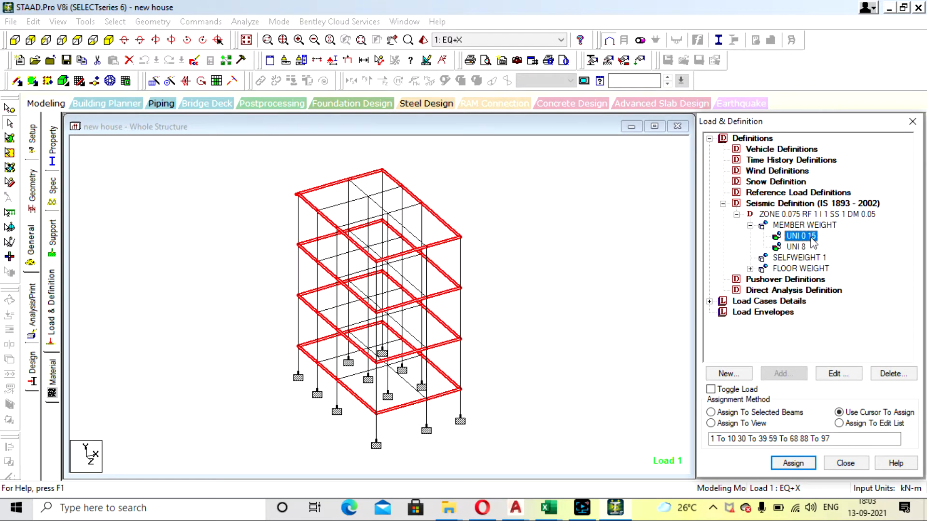
- Change the UNI 0 15 member weight to a weight of 15 kN/m with a starting distance of 0 m
click(795, 246)
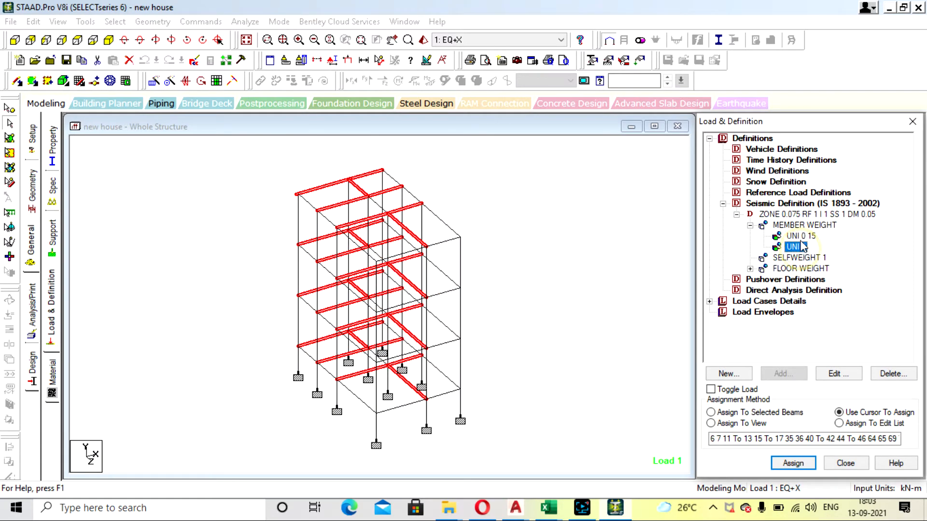
double_click(801, 237)
click(417, 220)
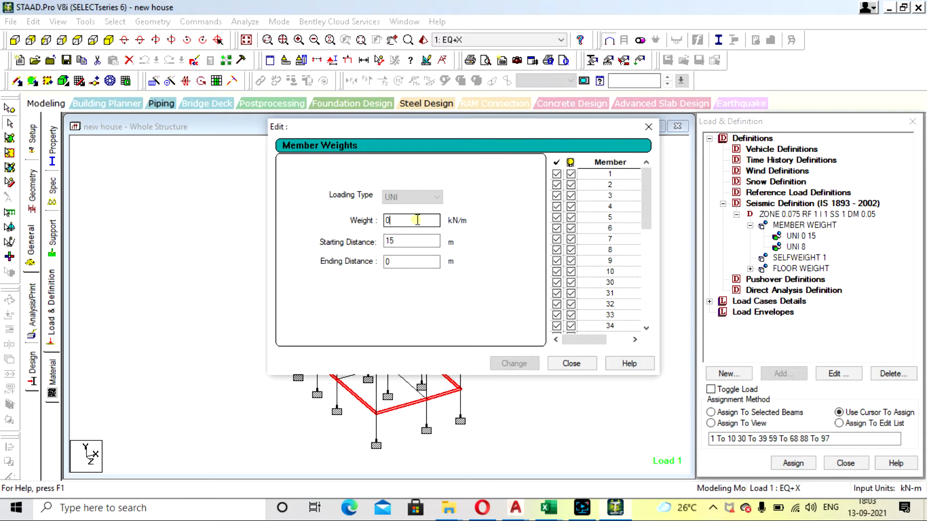
double_click(414, 241)
text(0)
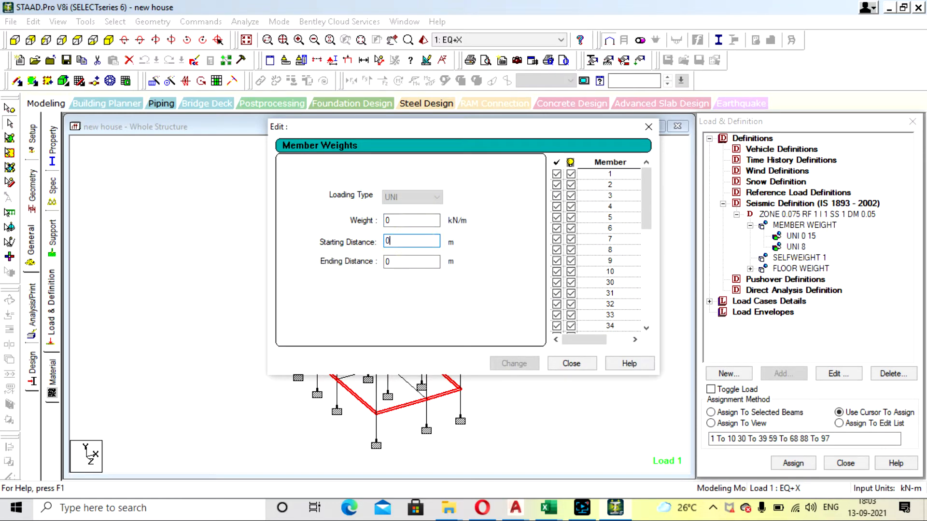
double_click(405, 221)
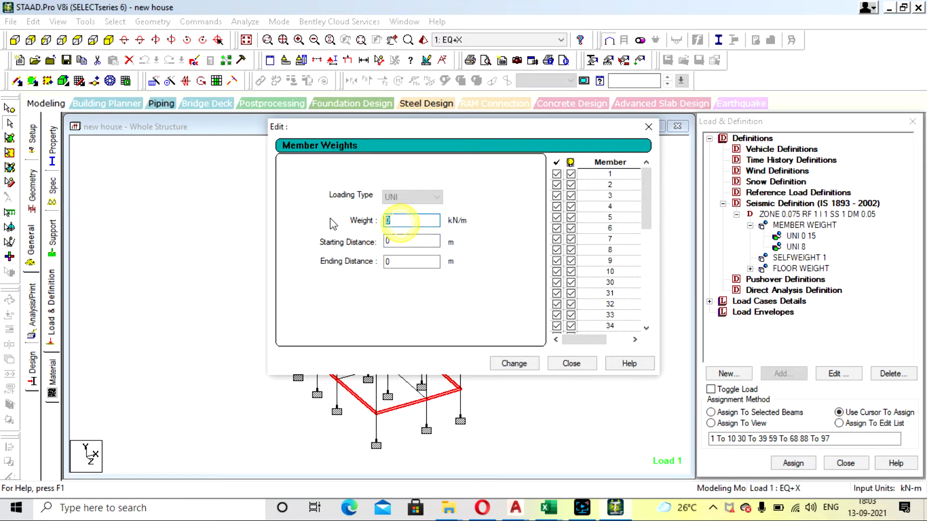
text(15)
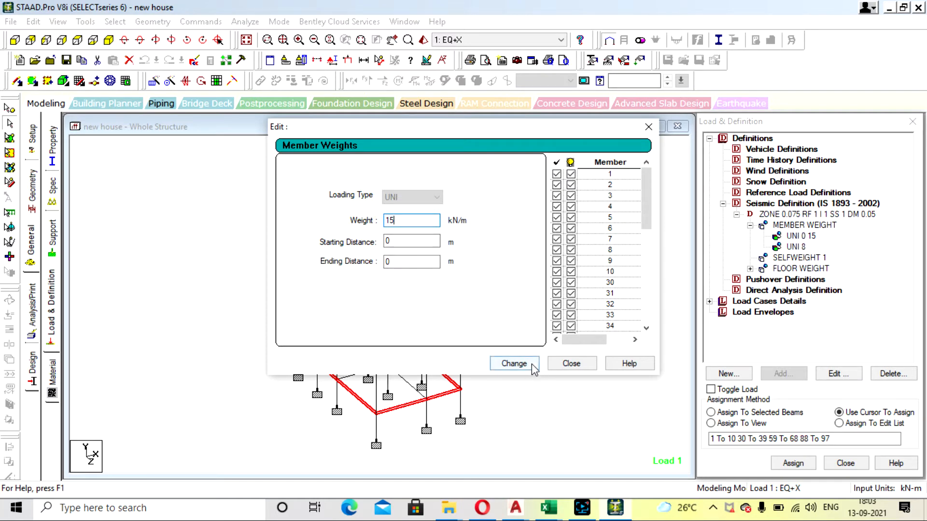
click(514, 363)
click(560, 363)
- Examine the settings of the UNI 8 member weight, the selfweight and the floor weight entries in the seismic definition
double_click(795, 247)
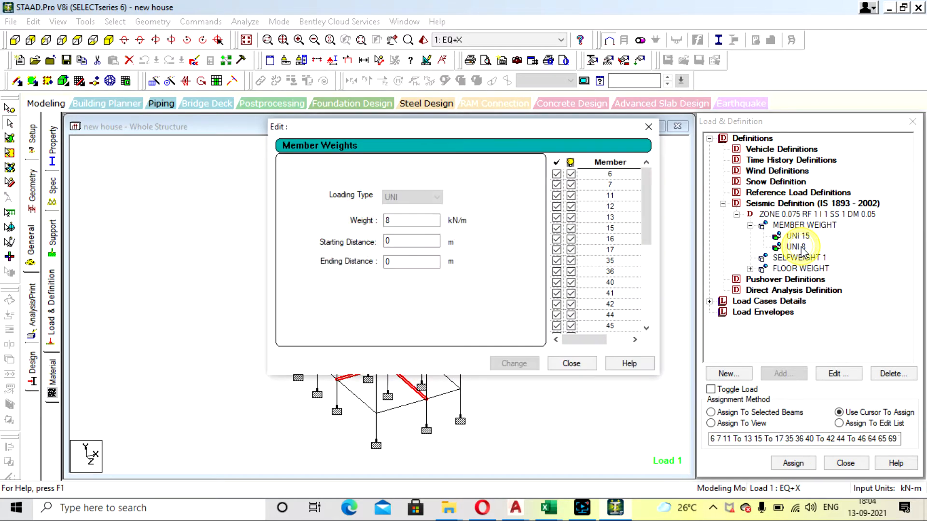
click(648, 127)
click(797, 258)
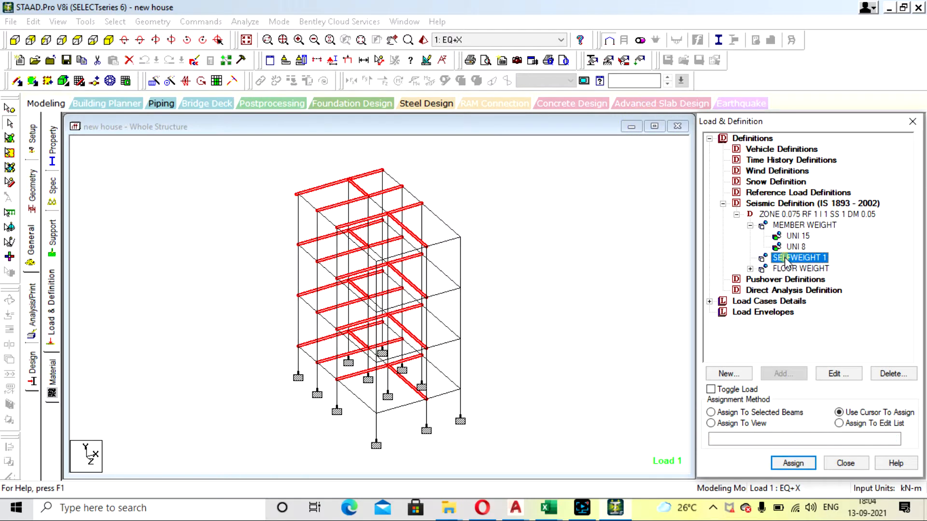
click(749, 269)
click(822, 279)
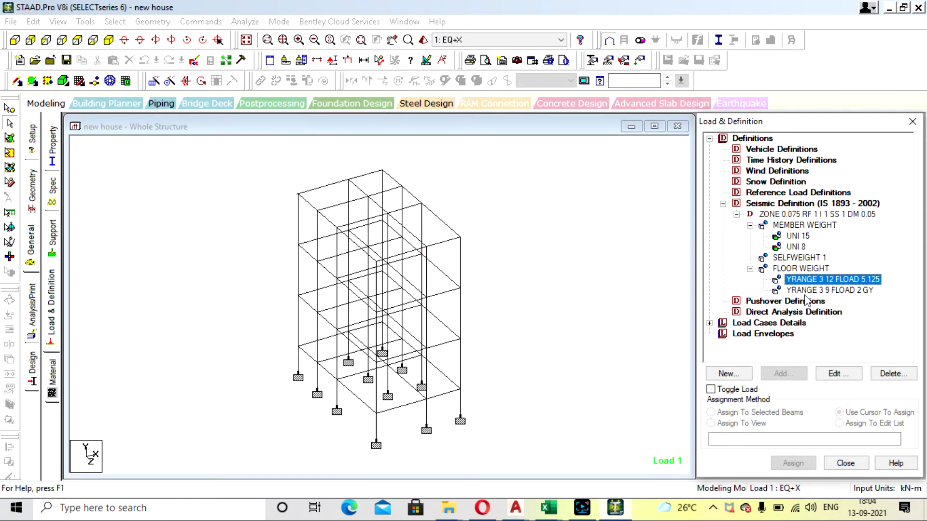
click(828, 290)
click(510, 187)
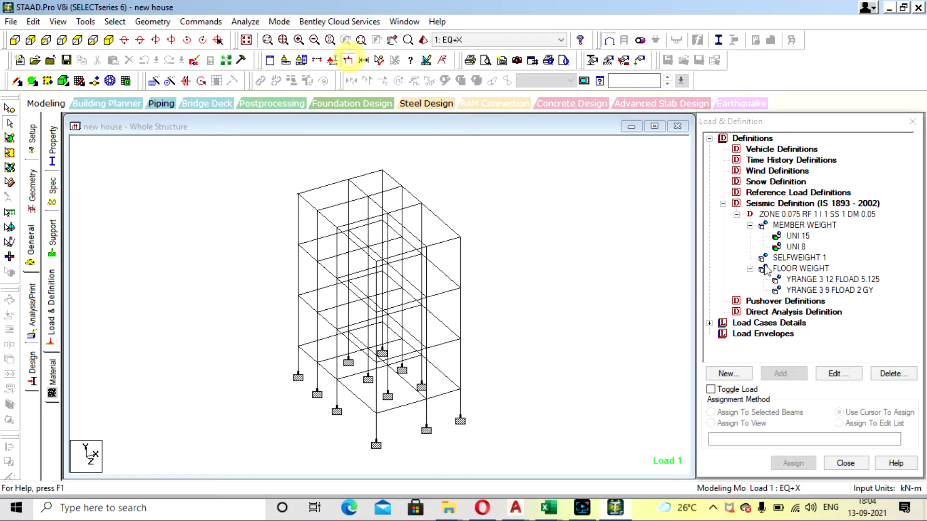
click(839, 280)
double_click(840, 284)
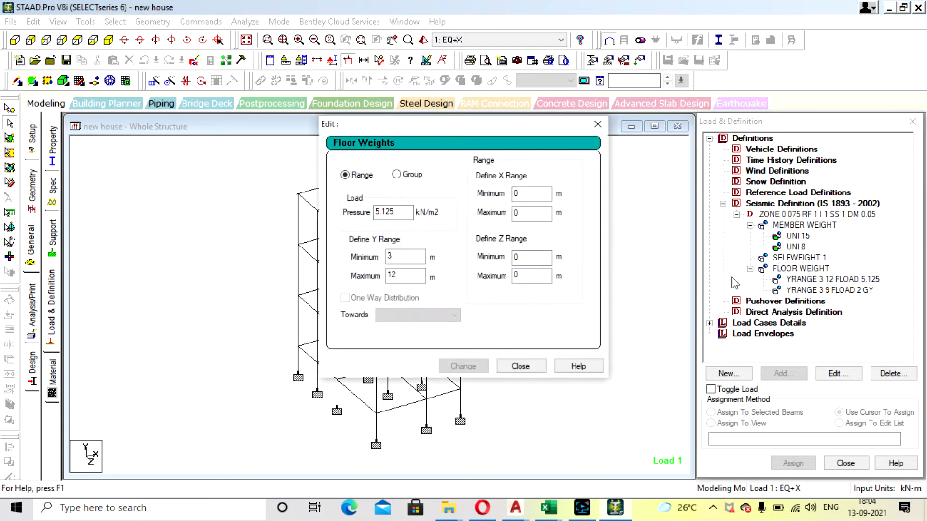
click(600, 125)
click(668, 239)
- Turn on Toggle Load and check the display of both floor weight entries on the structure
click(772, 280)
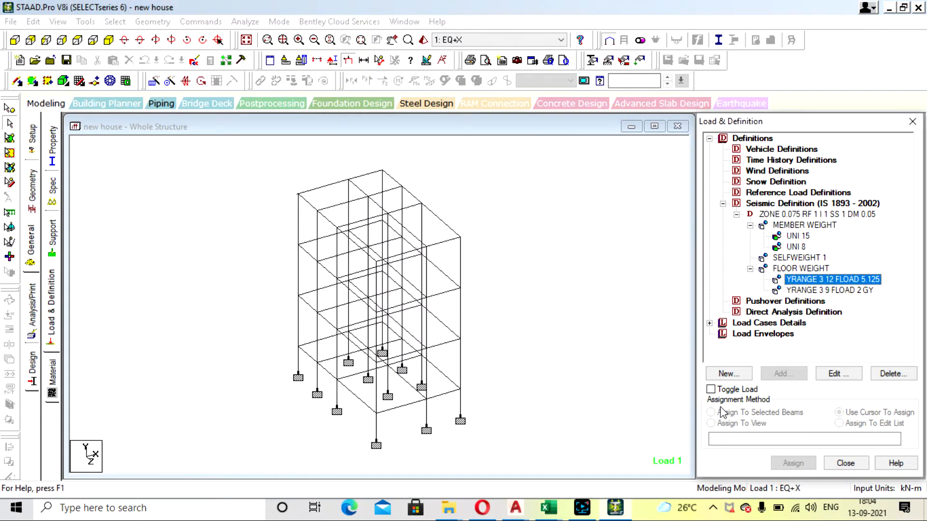
click(711, 389)
click(820, 279)
click(821, 290)
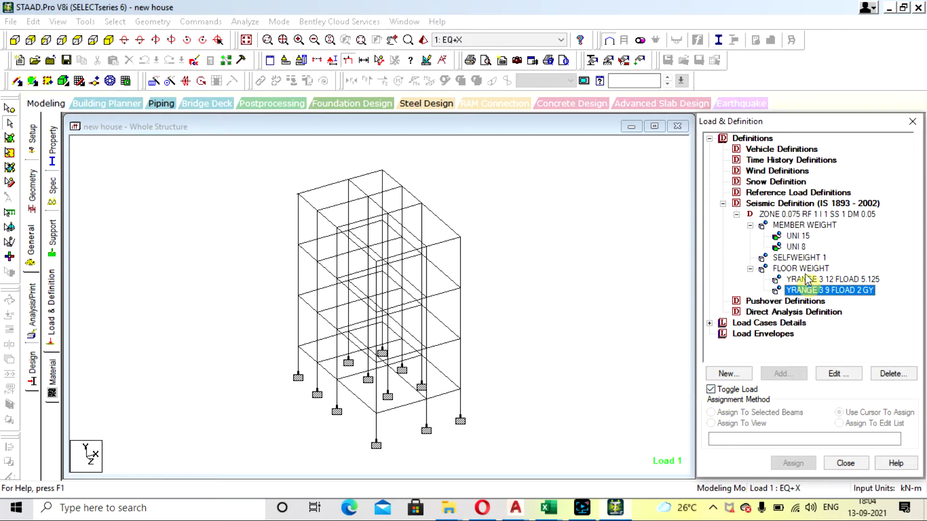
click(800, 269)
click(586, 259)
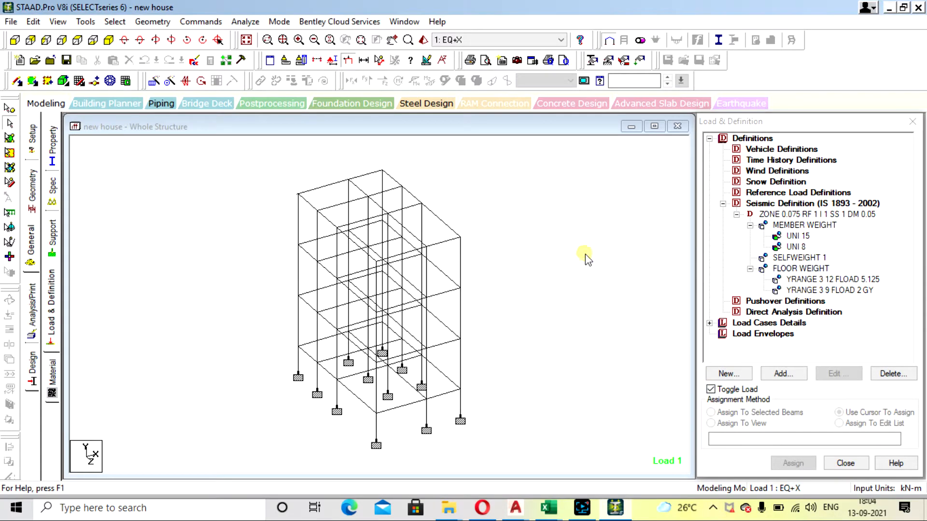
- Look over the available load cases and check which members carry the UNI 15 and UNI 8 weights
click(531, 42)
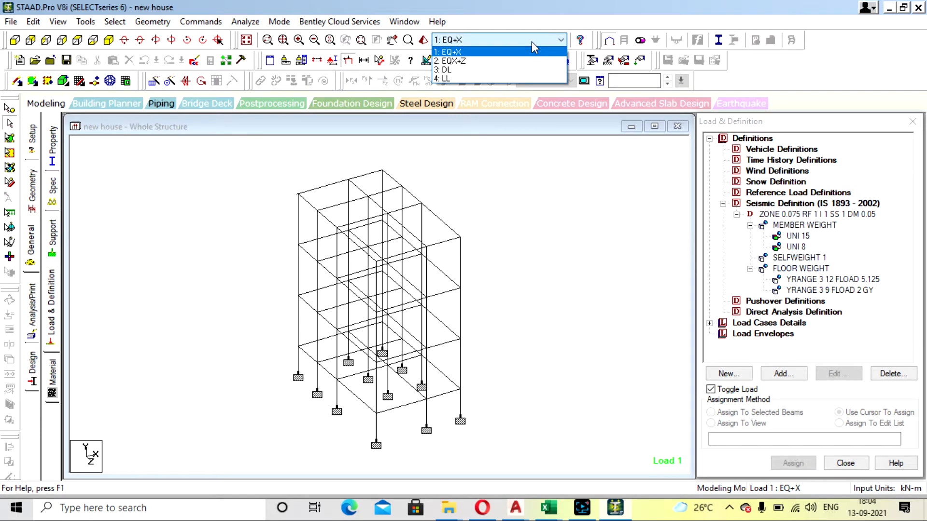
click(530, 39)
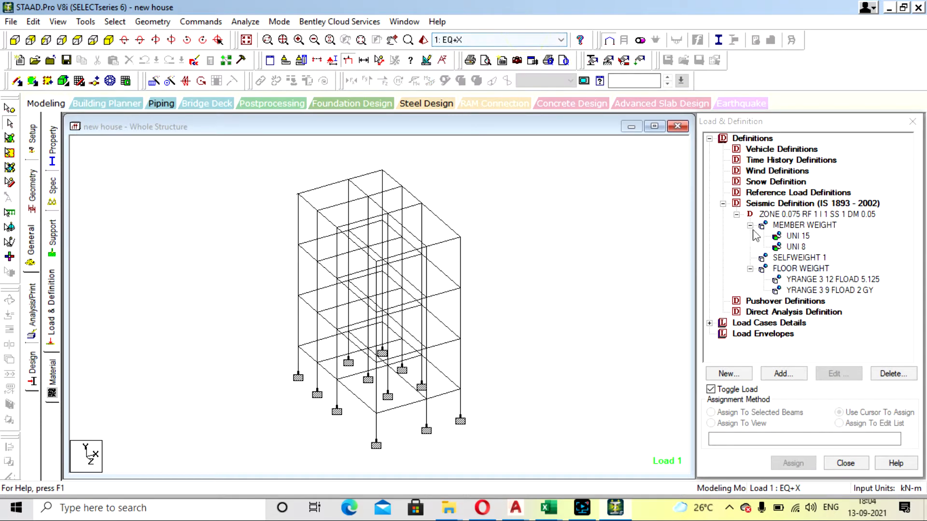
click(796, 236)
click(802, 247)
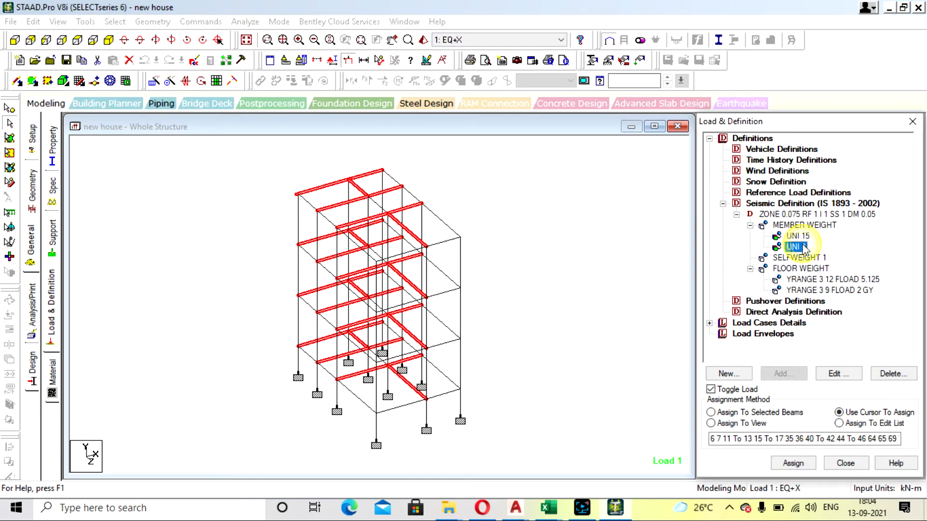
click(798, 237)
click(812, 280)
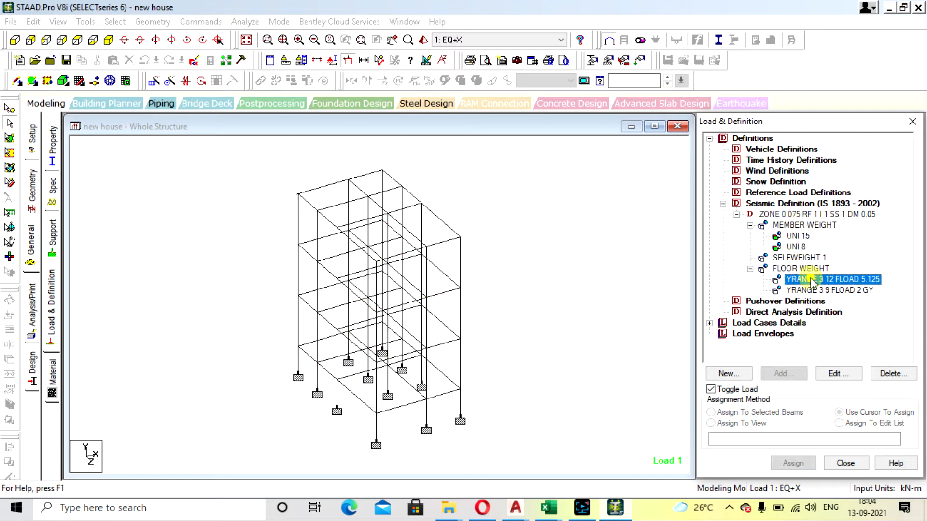
- Examine the pressure and ranges of both floor weights and recheck the members assigned to each member weight
double_click(812, 281)
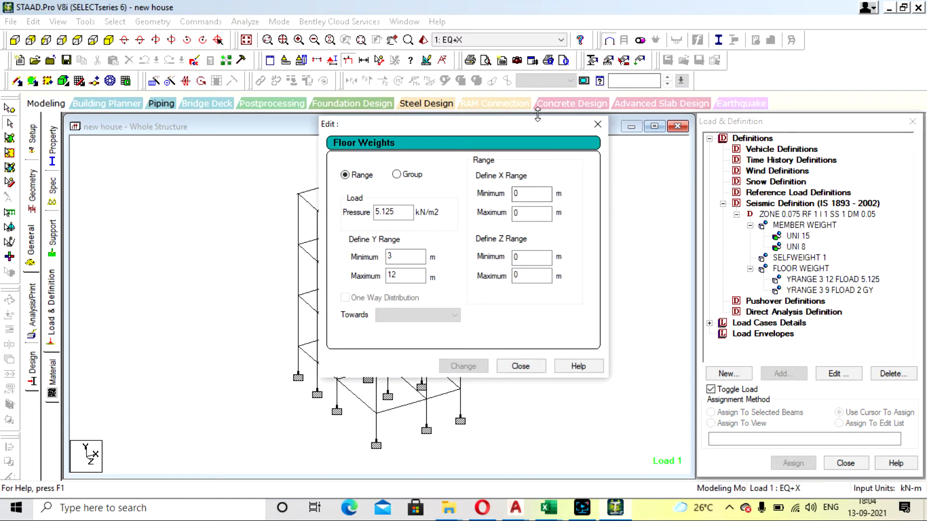
drag(533, 124, 593, 130)
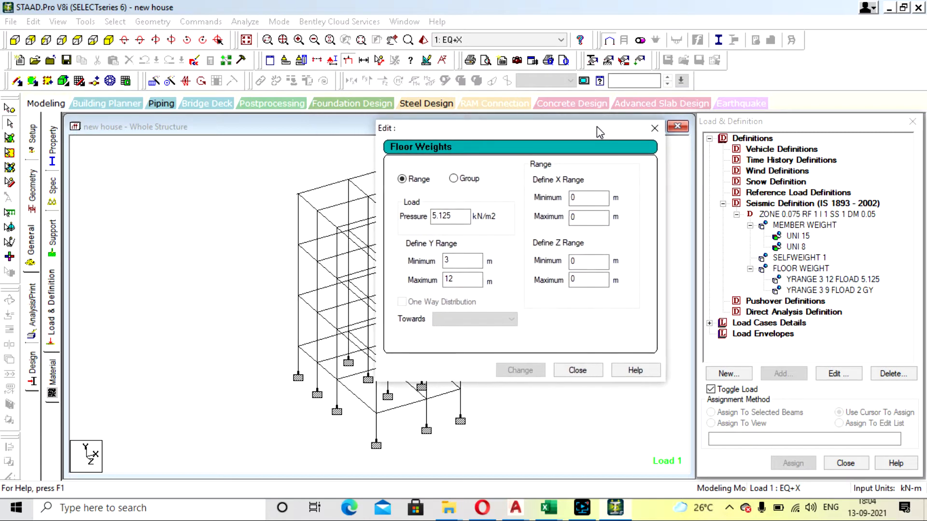
double_click(590, 199)
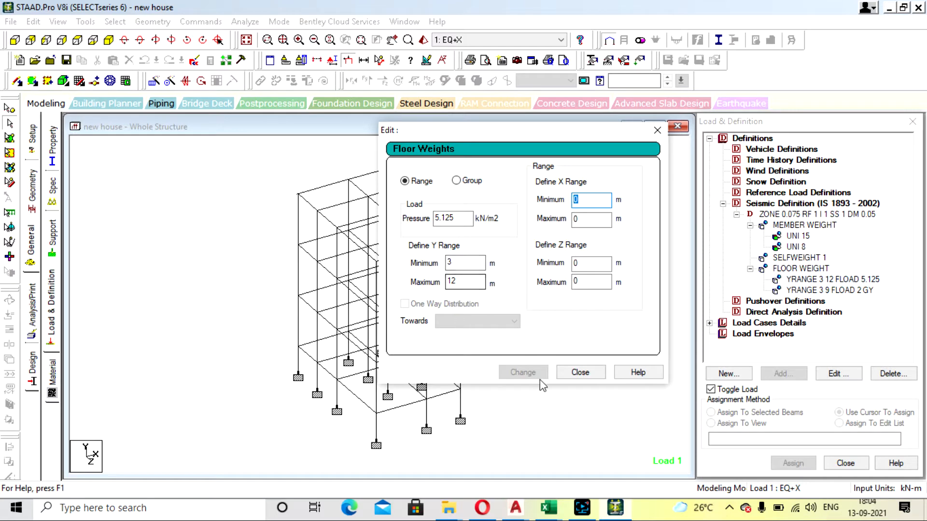
click(580, 373)
double_click(803, 290)
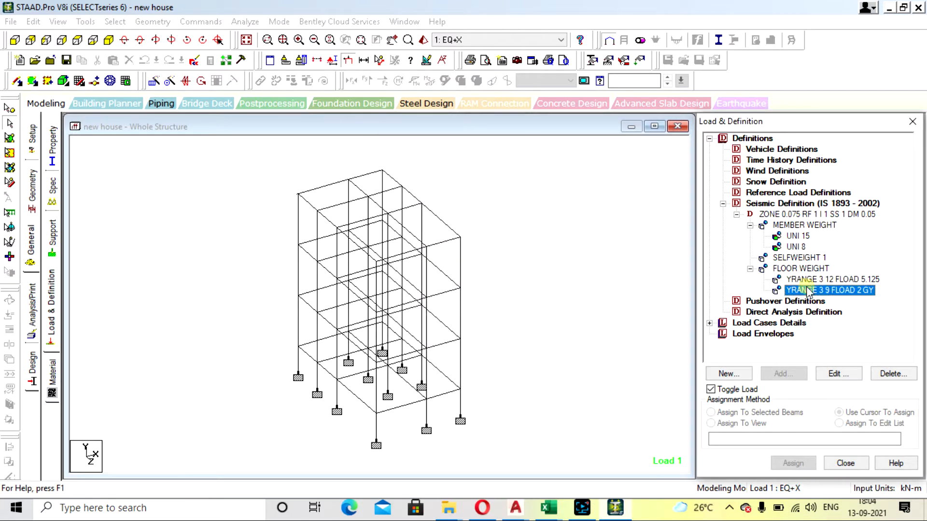
click(599, 124)
click(794, 239)
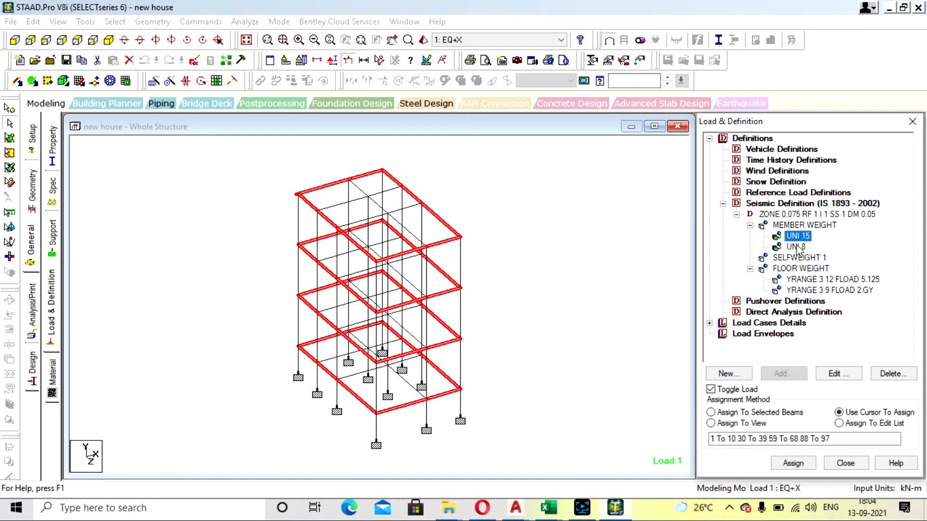
click(795, 246)
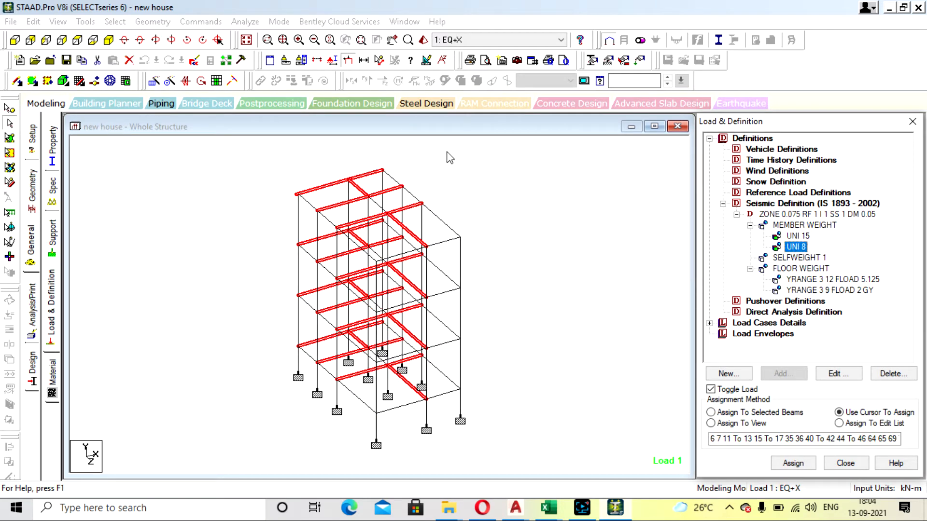
- Clear the member selection, save the modified structure and reopen its command file in the editor
click(543, 251)
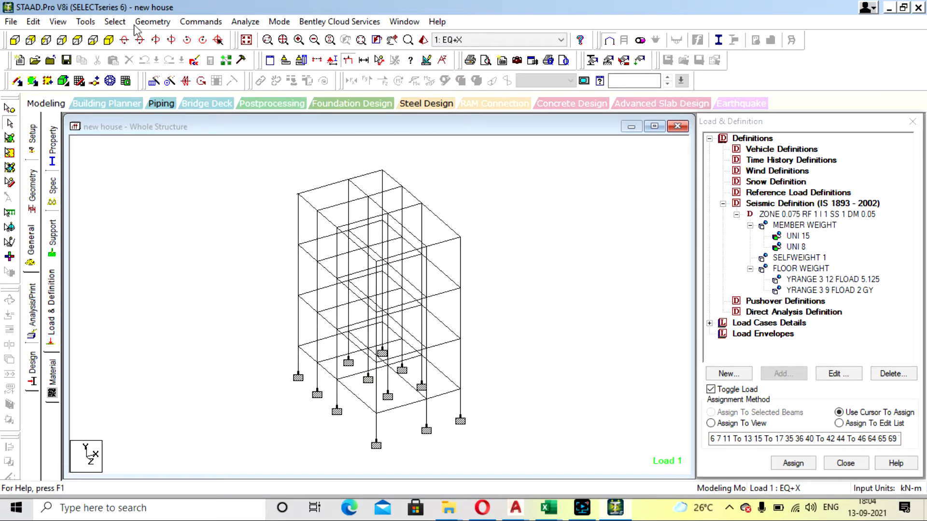
click(194, 60)
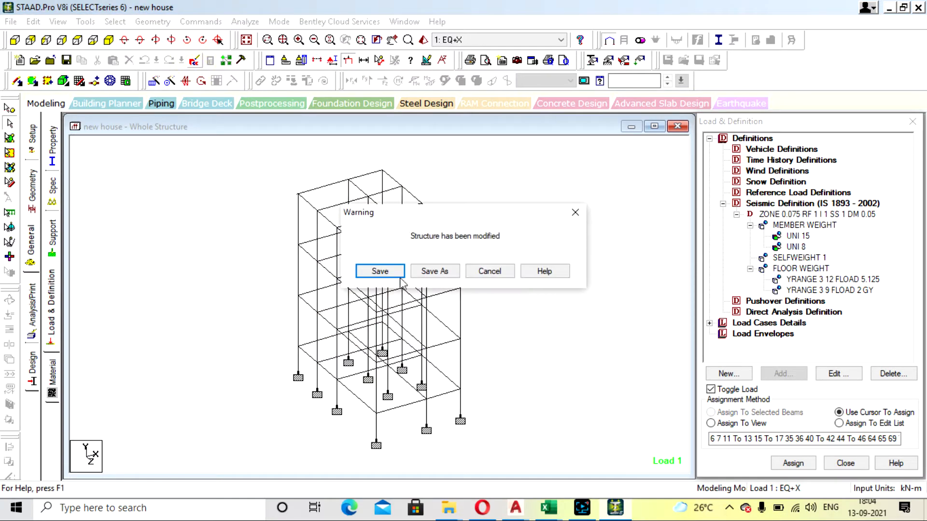
click(386, 272)
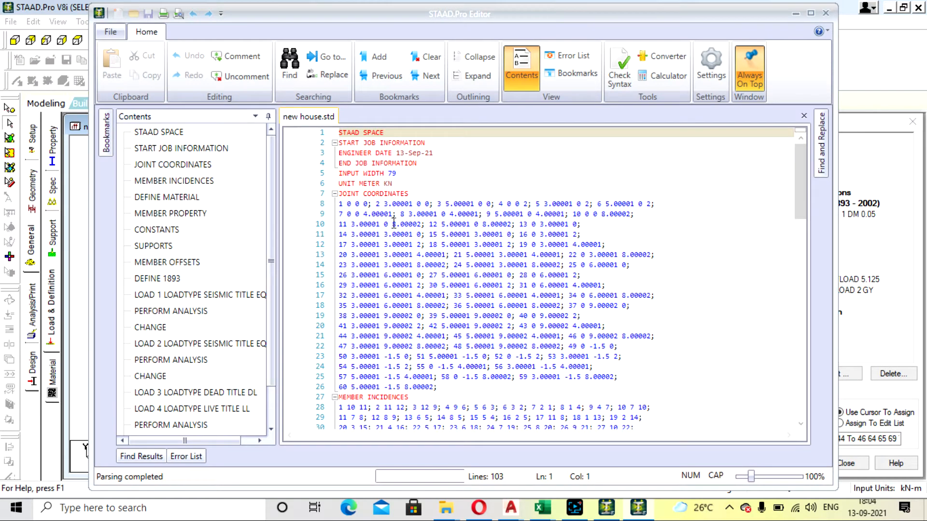
- Review the member weight and floor weight lines of the 1893 definition in the command file, and close the editor
scroll(431, 275, down, 19)
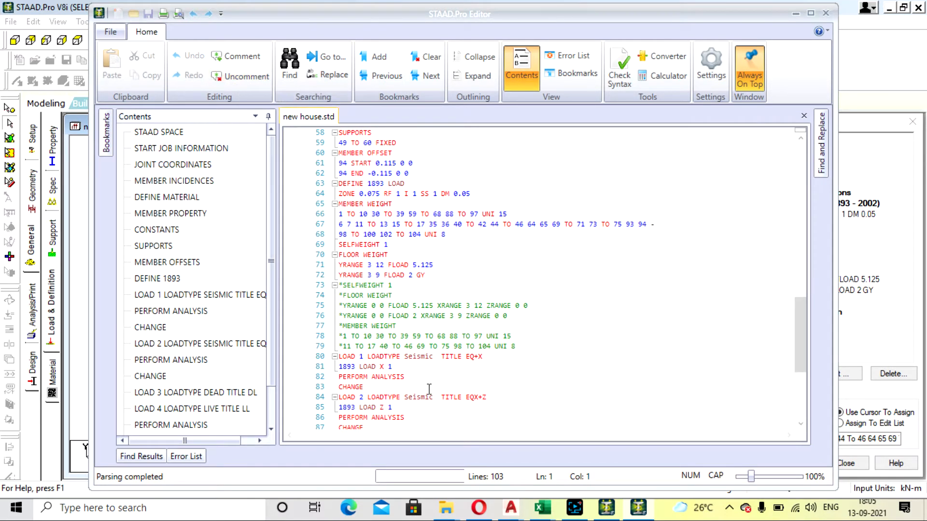
click(826, 13)
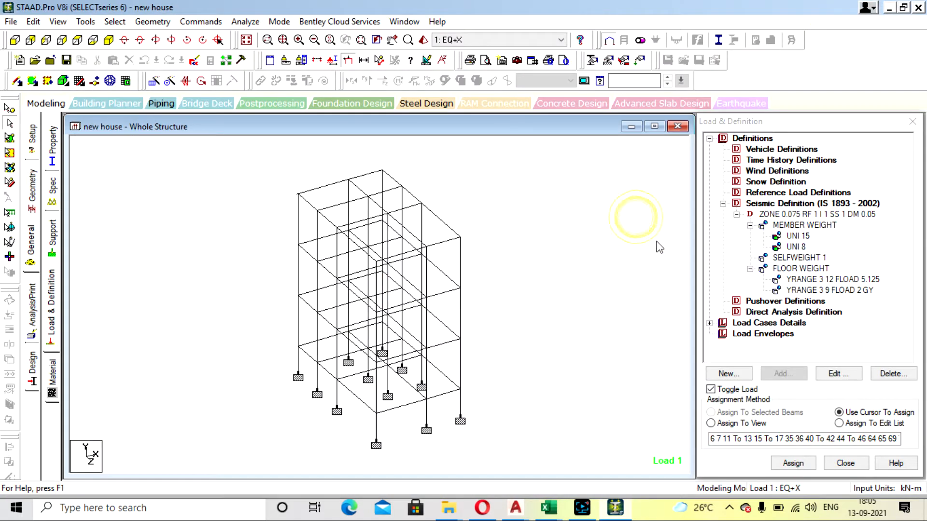
- Add reference load definition 1 with loading type Mass and the title MASS
click(770, 193)
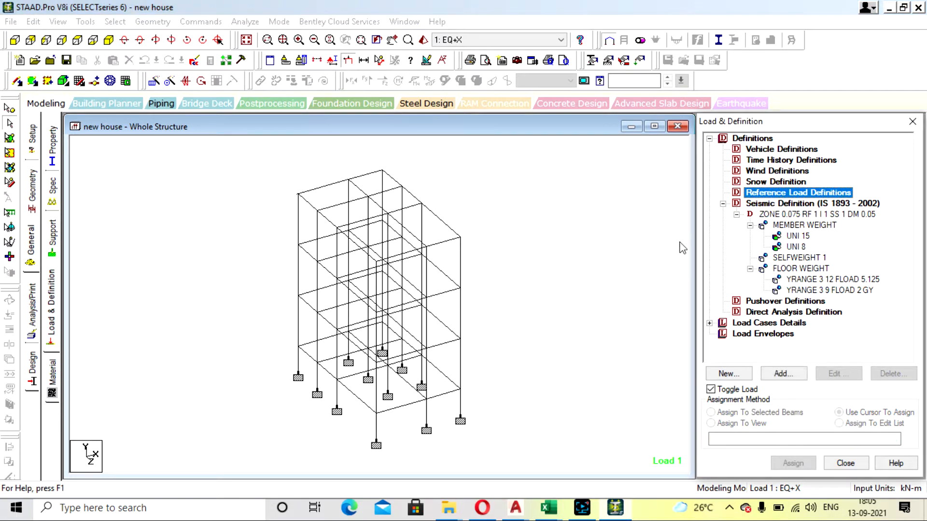
click(723, 204)
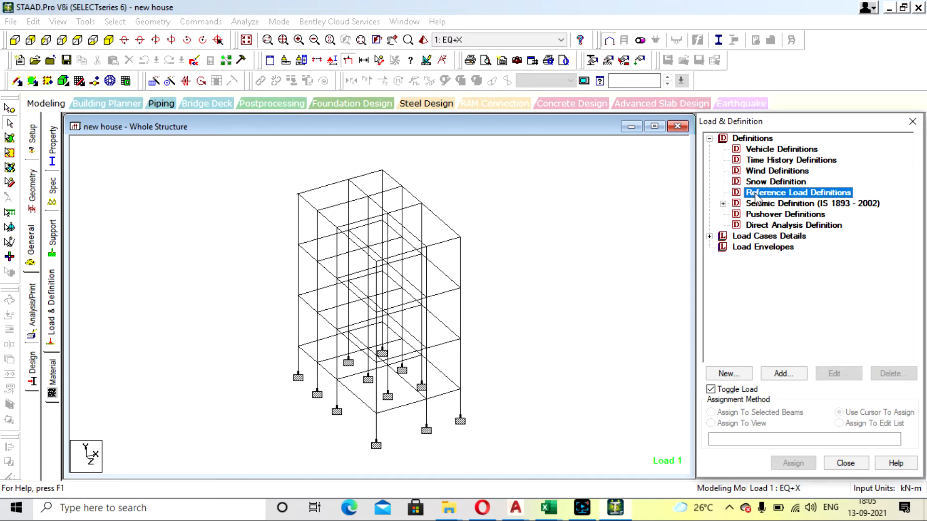
click(779, 375)
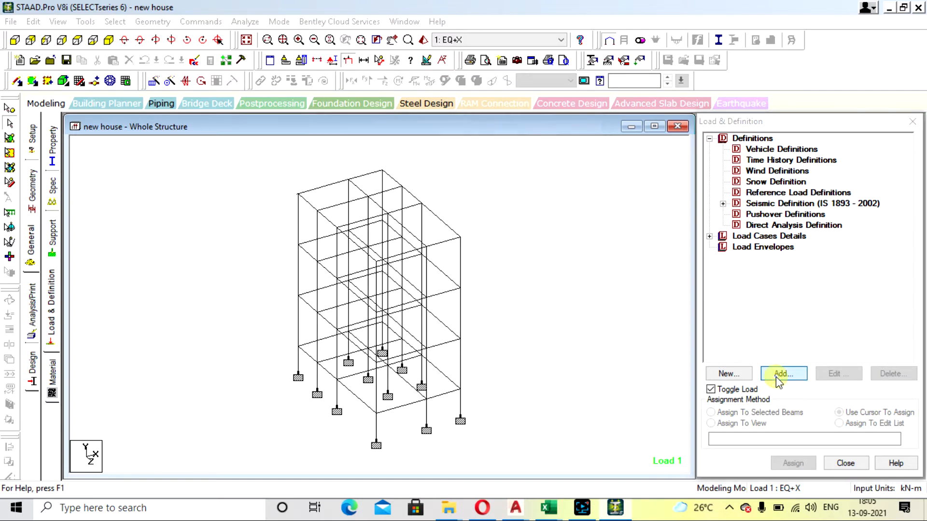
click(543, 226)
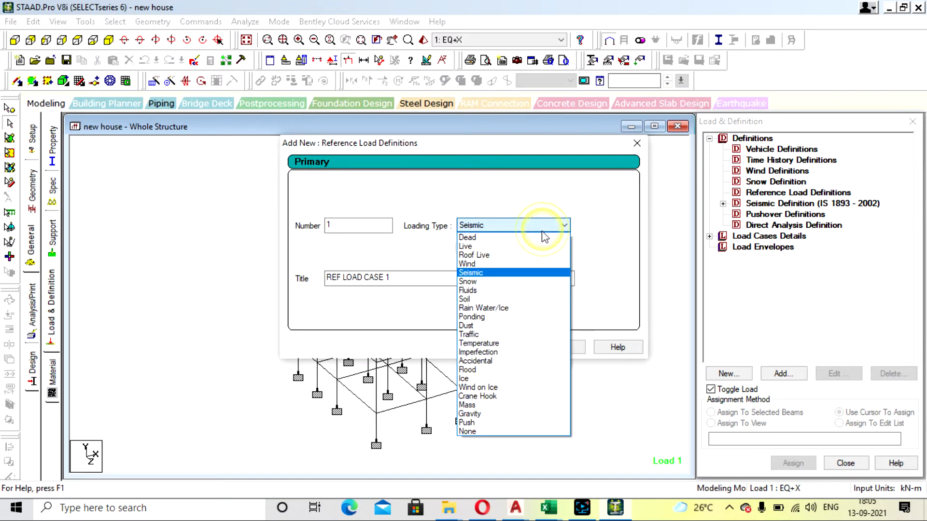
click(490, 405)
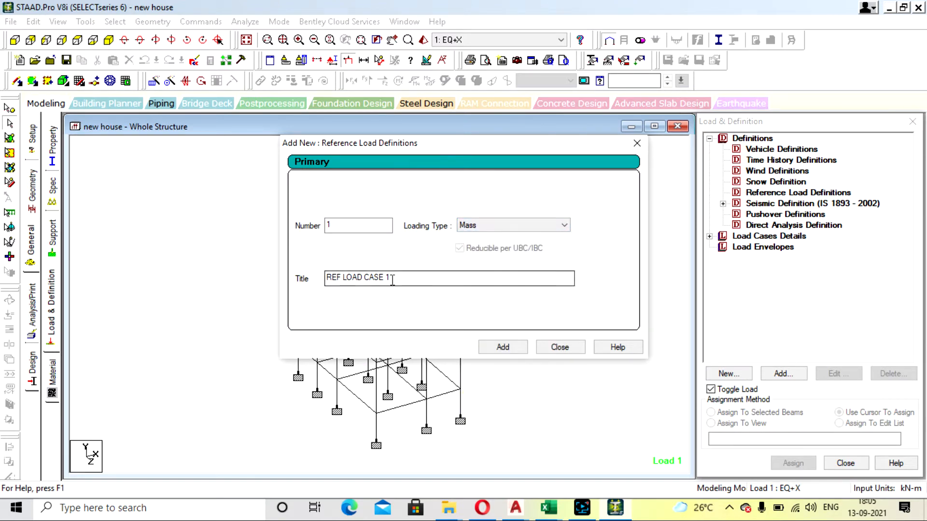
drag(393, 280, 182, 269)
text(M)
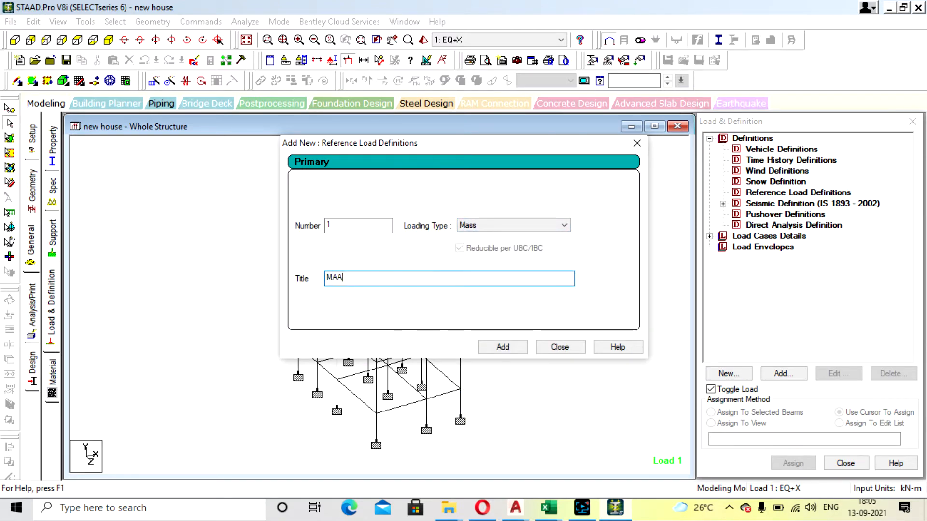
text(ASS)
click(511, 353)
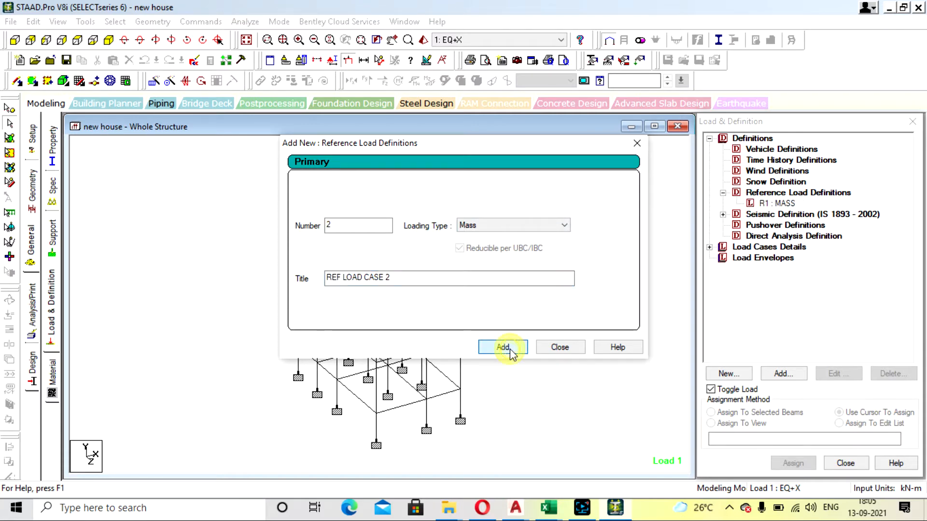
click(552, 348)
click(778, 204)
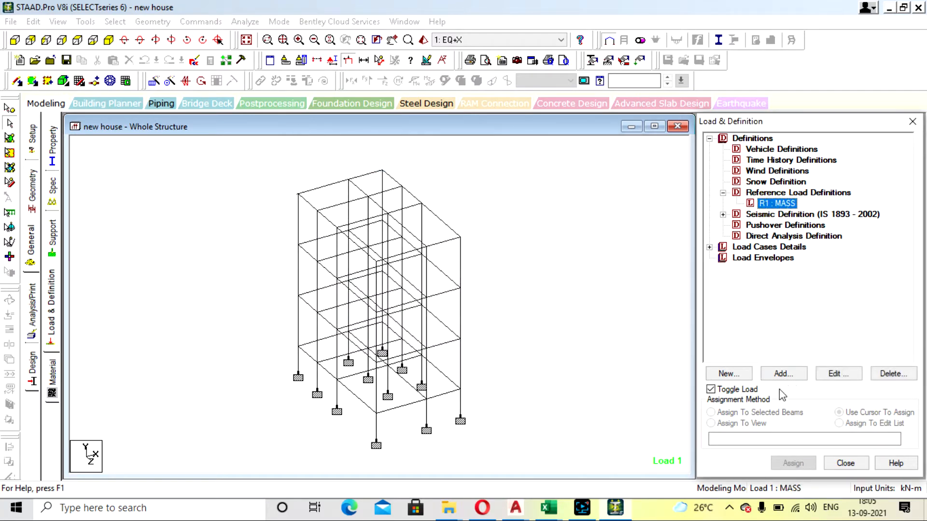
click(783, 374)
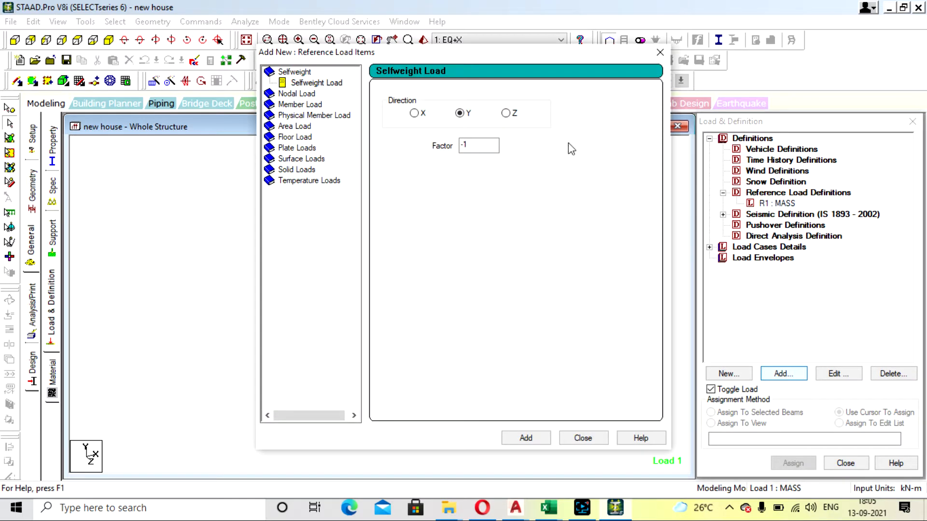
click(660, 52)
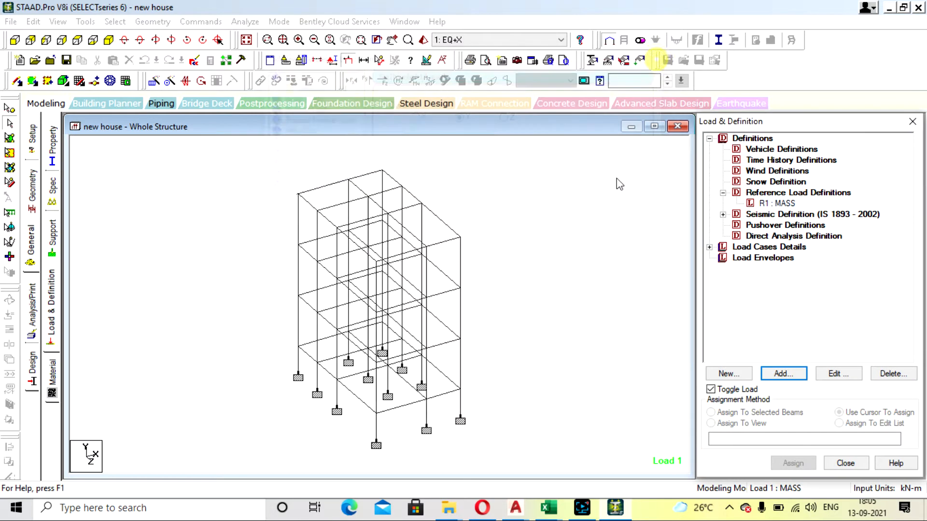
- Save the modified structure and reopen its command file in the editor
click(604, 257)
click(193, 60)
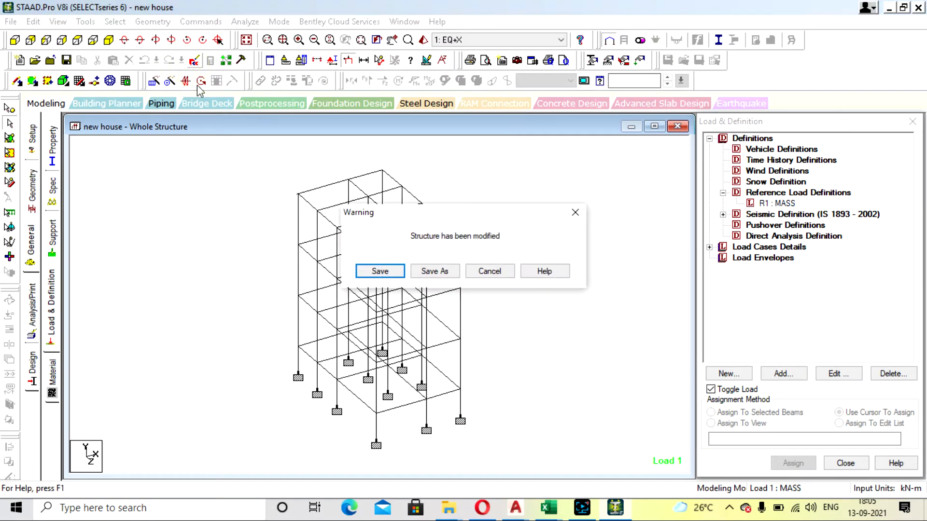
click(382, 270)
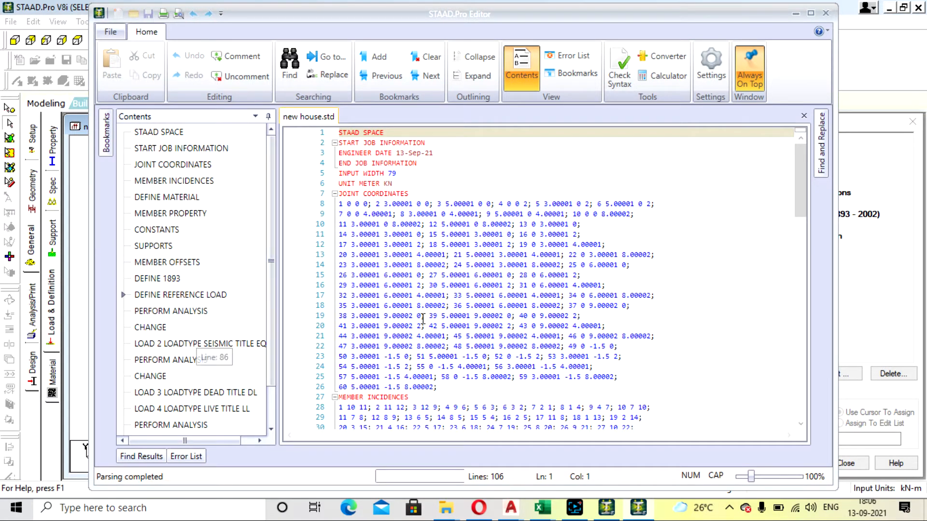
- Examine the 1893 load definition, reference load definition and member offset blocks in the command file
scroll(423, 318, down, 12)
scroll(423, 319, up, 5)
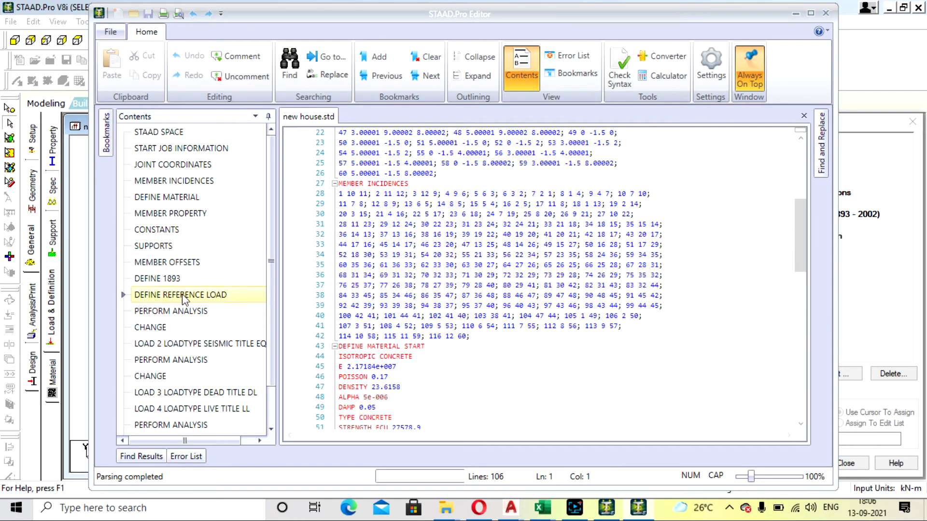
click(158, 278)
scroll(411, 318, up, 4)
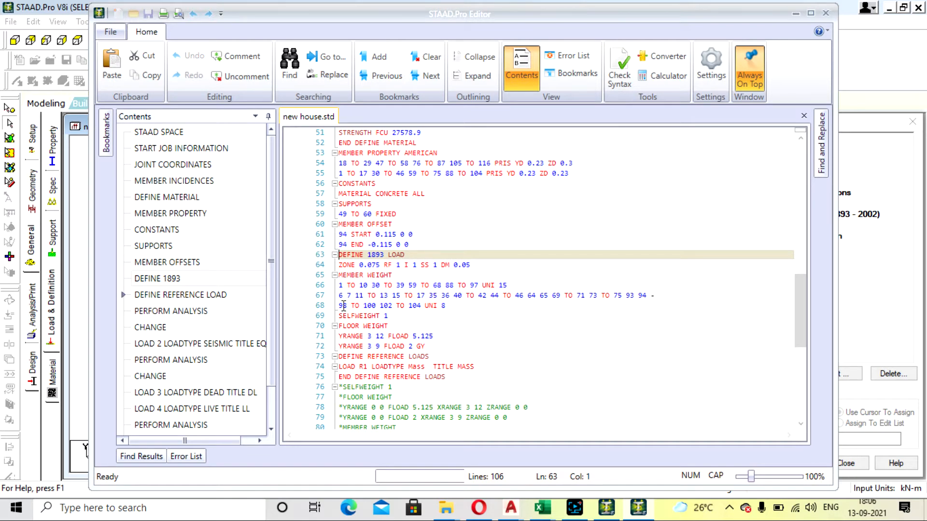
click(209, 295)
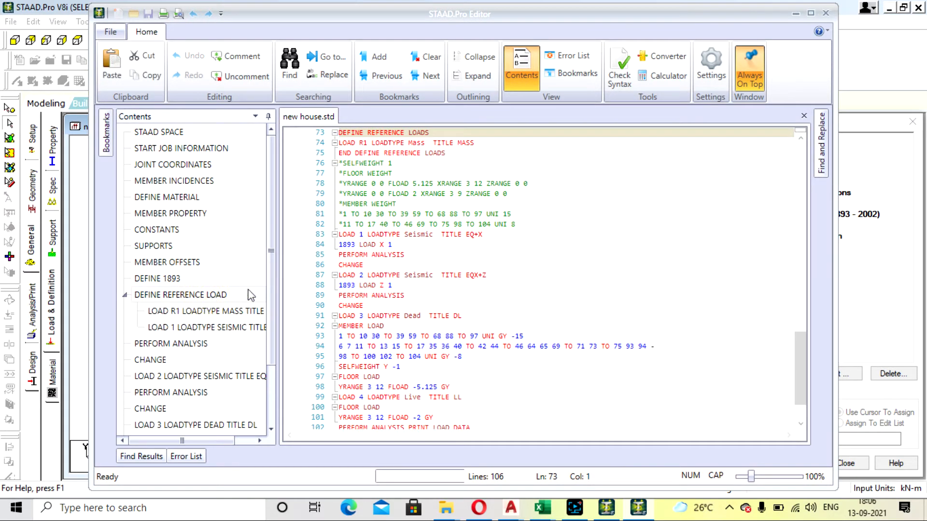
scroll(395, 292, up, 2)
scroll(401, 254, up, 2)
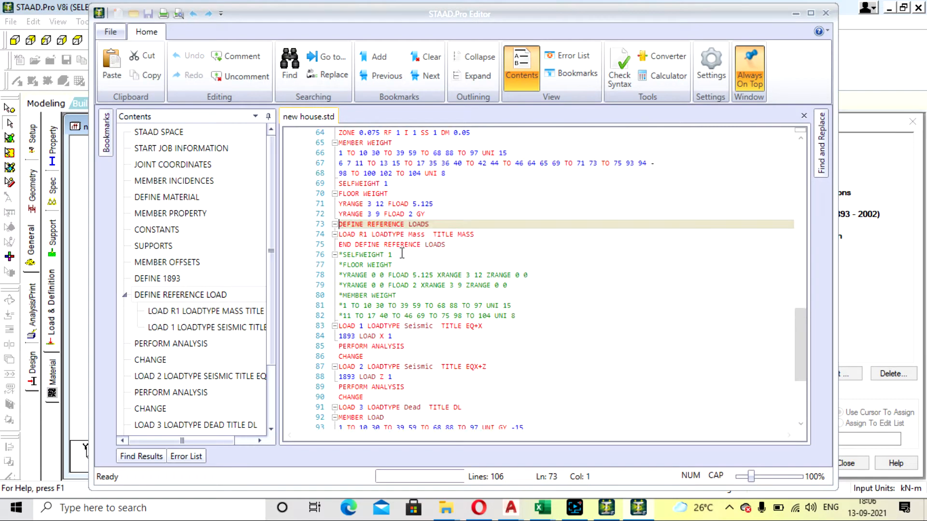
click(185, 263)
scroll(486, 255, up, 3)
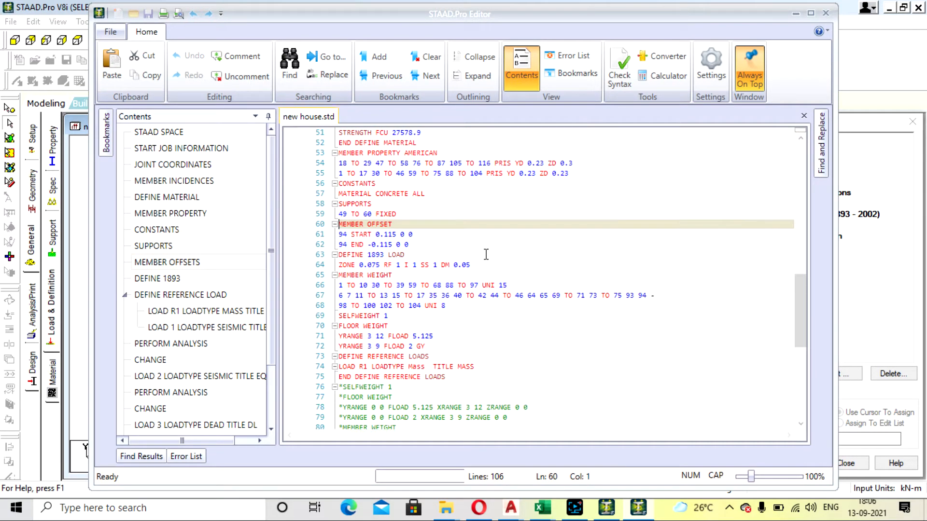
scroll(218, 328, down, 2)
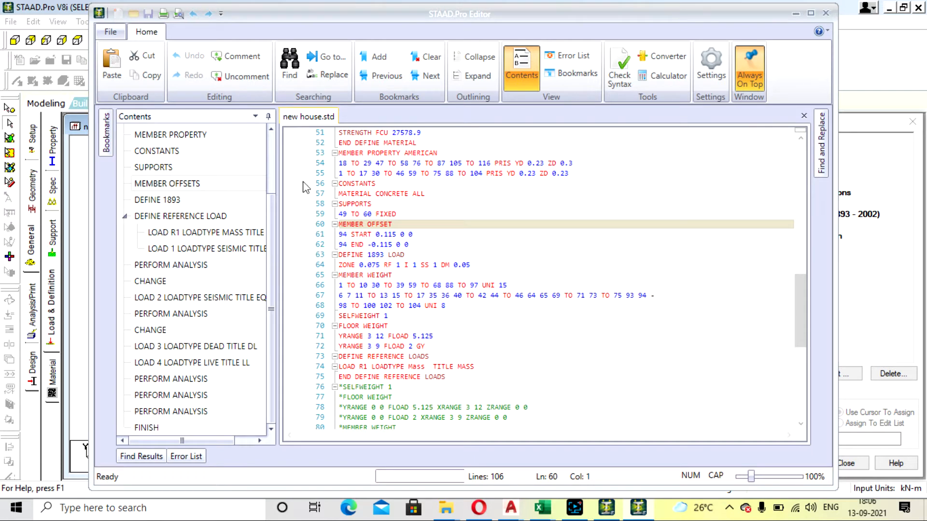
- Insert the copied dead and live load lines, from MEMBER LOAD to YRANGE 3 12 FLOAD -2 GY, under LOAD R1
click(237, 233)
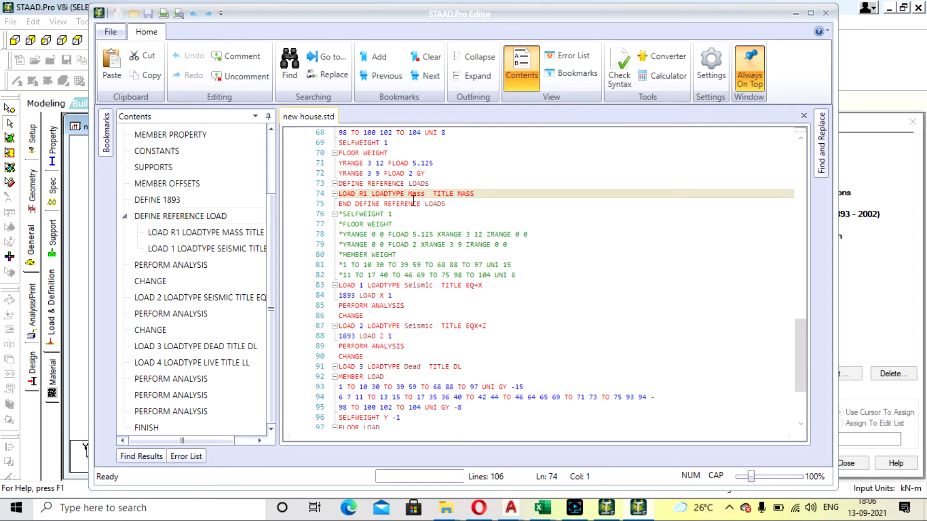
click(492, 198)
key(Return)
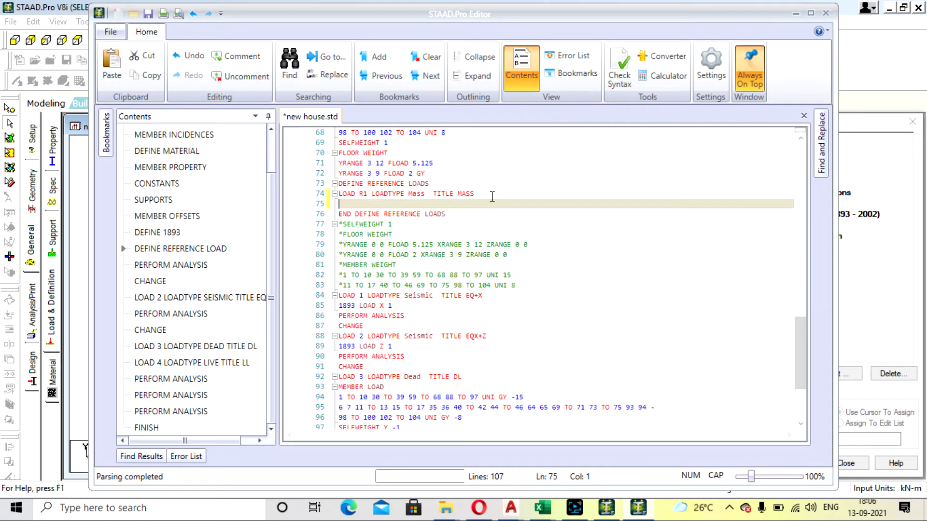
text(MEMBER LOAD 1 TO 10 30 TO 39 59 TO 68 88 TO 97 UNI GY -15 6 7 11 TO 13 15 TO 17 35 36 40 TO 42 44 TO 46 64 65 69 TO 71 73 TO 75 93 94 - 98 TO 100 102 TO 104 UNI GY -8 SELFWEIGHT Y -1 FLOOR LOAD YRANGE 3 12 FLOAD -5.125 GY LOAD 4 LOADTYPE Live  TITLE LL FLOOR LOAD YRANGE 3 12 FLOAD -2 GY)
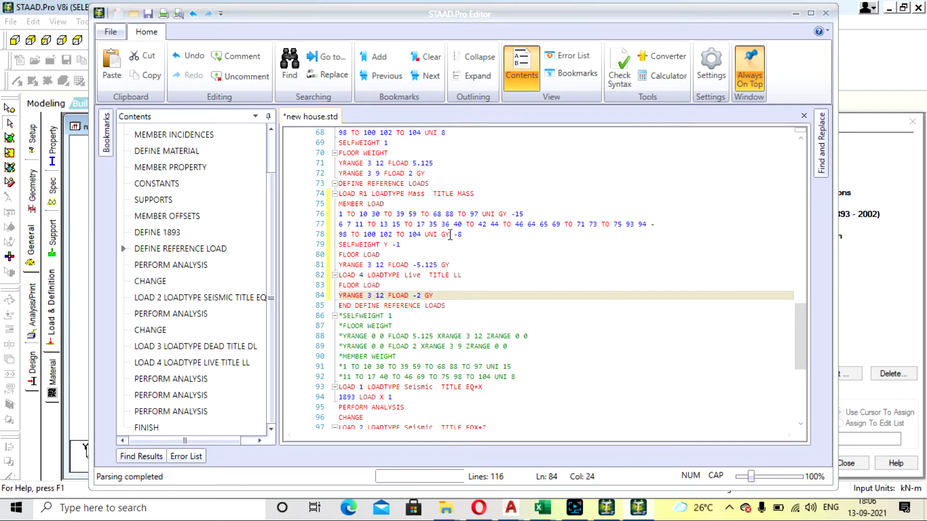
- Change the first R1 member load line to UNI GY 15 and duplicate that line twice below it
click(508, 214)
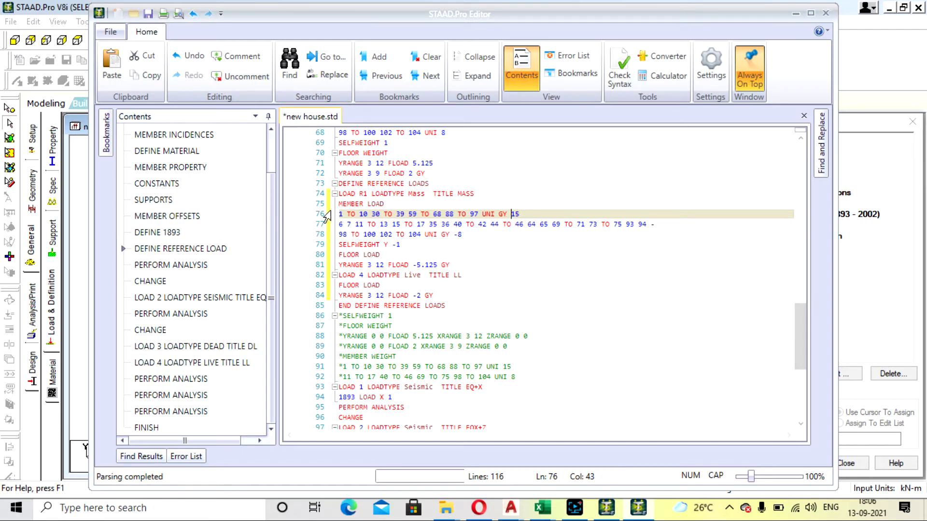
click(546, 214)
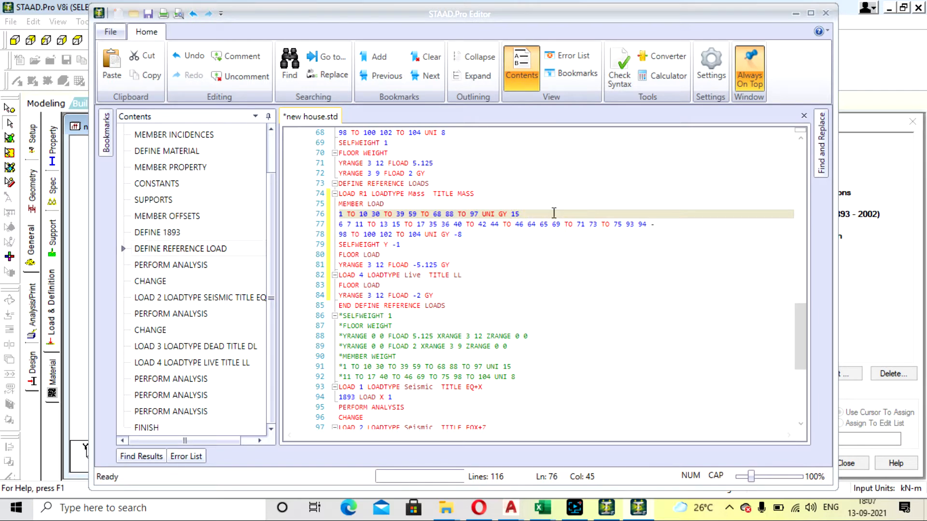
drag(527, 214, 337, 213)
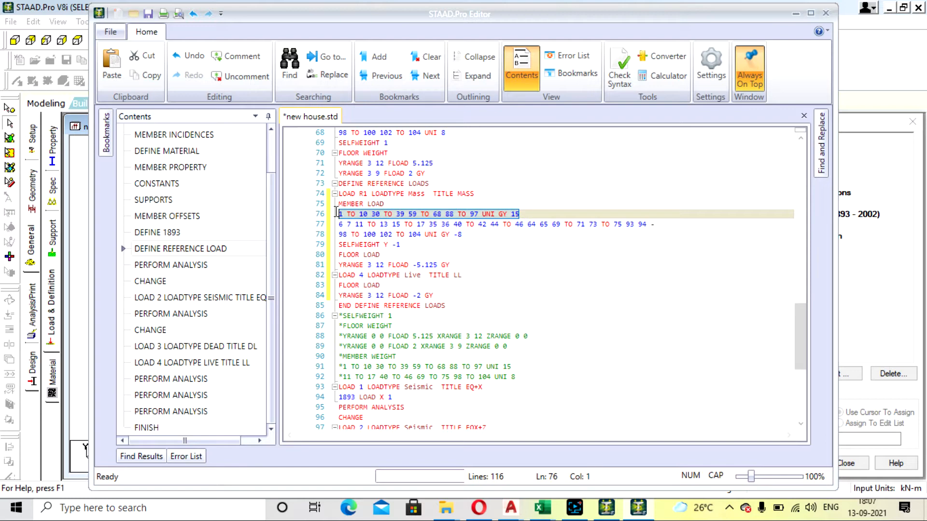
key(ctrl+c)
click(542, 214)
key(Return)
key(ctrl+v)
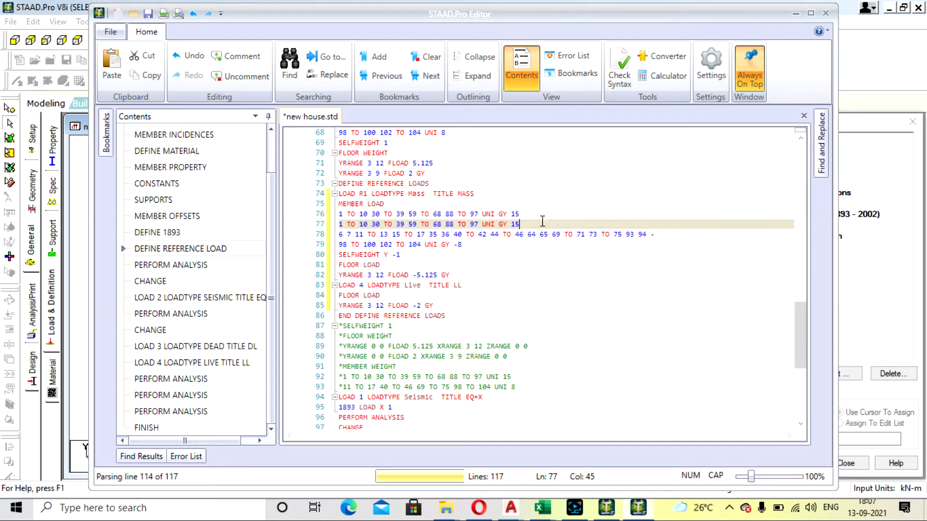
key(Return)
key(ctrl+v)
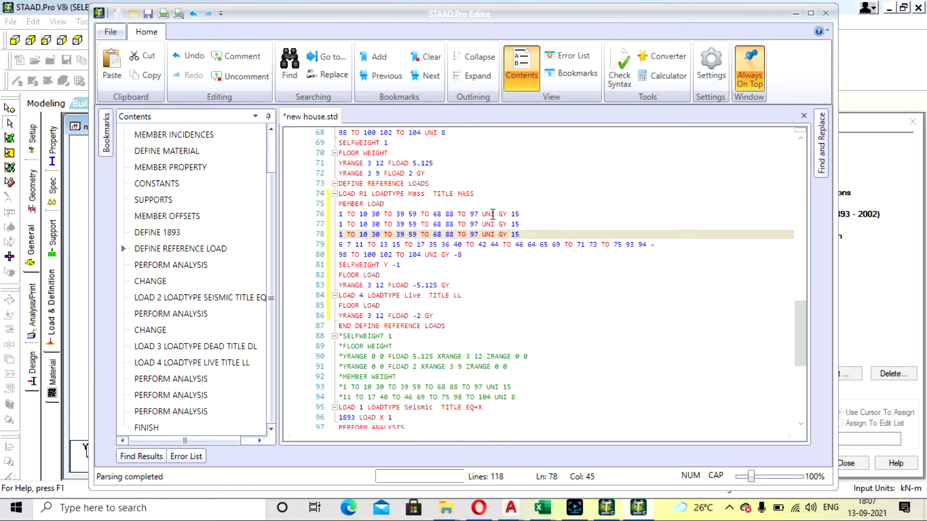
- Set the direction of the first UNI 15 line to GX and of the third to GZ
click(507, 214)
key(BackSpace)
text(X)
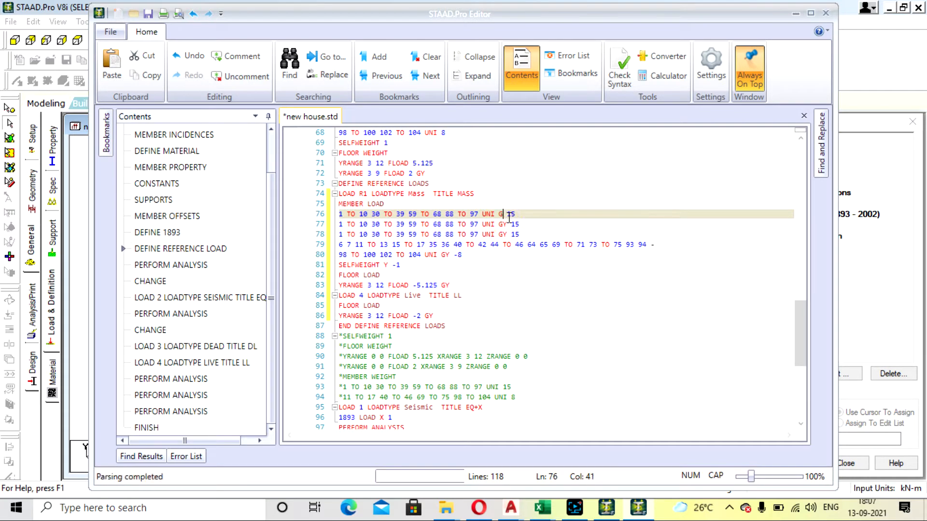
click(508, 234)
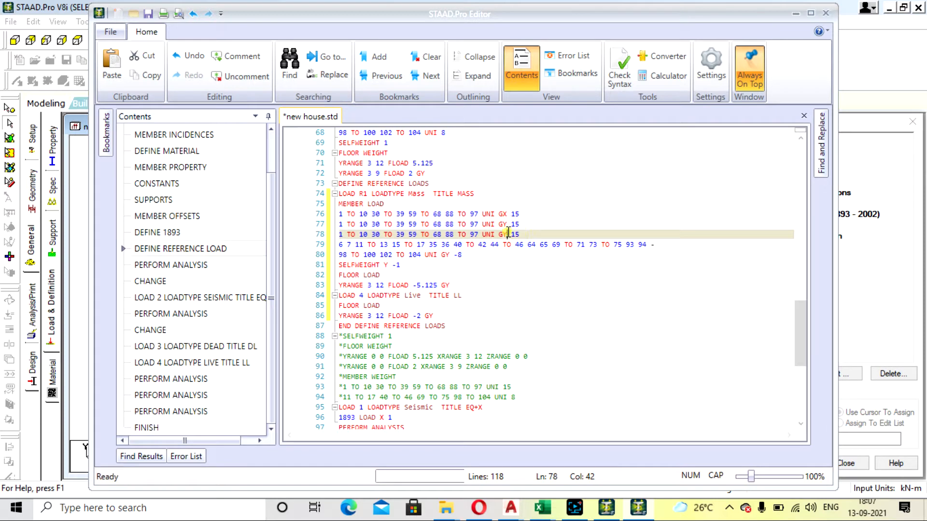
text(Z)
- Duplicate the two-line R1 member load entry ending in UNI GY -8 twice below the original
drag(340, 247, 490, 258)
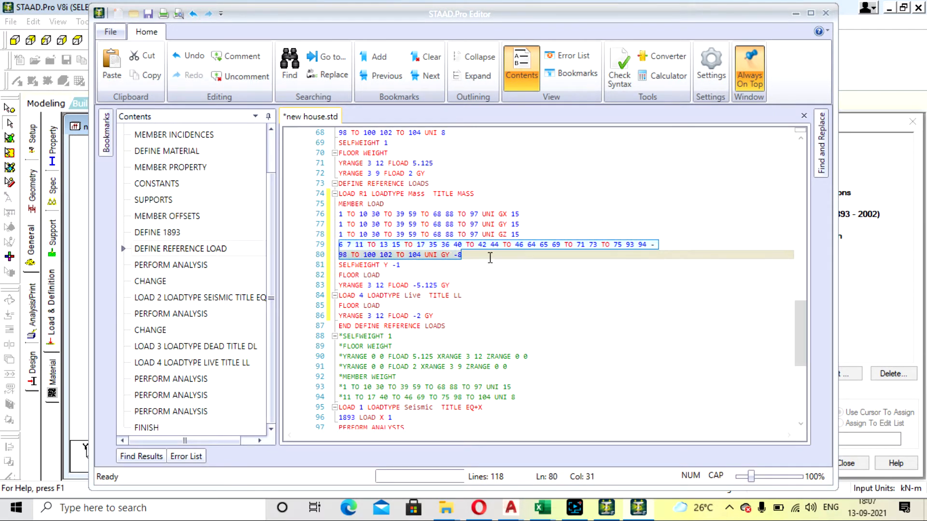
click(483, 258)
key(Return)
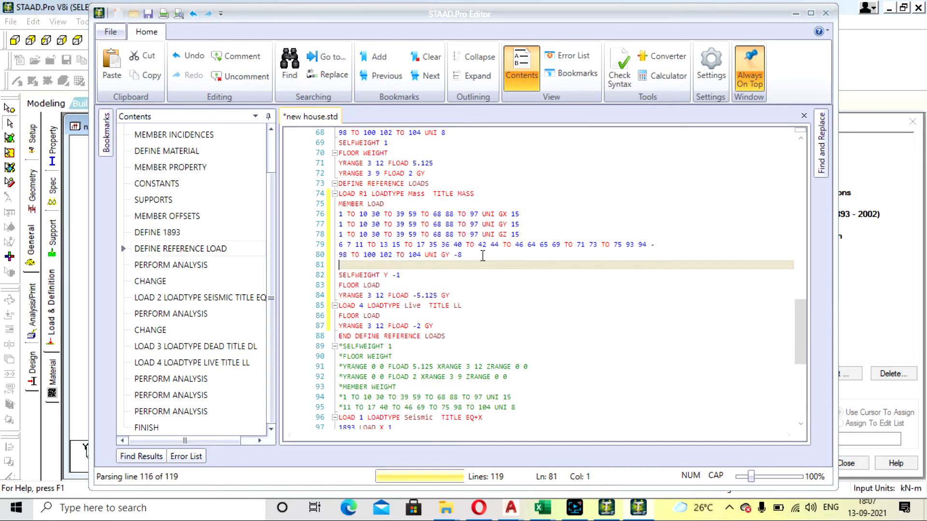
key(ctrl+v)
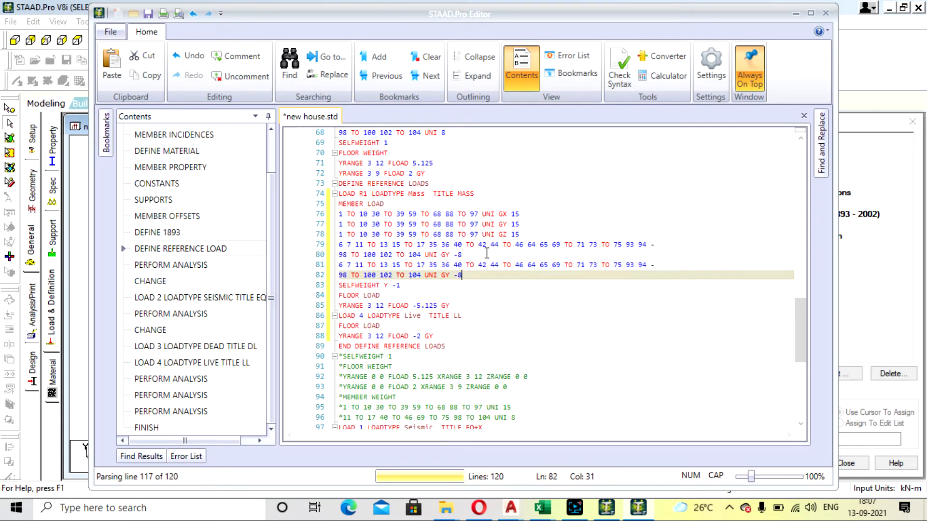
key(Return)
key(ctrl+v)
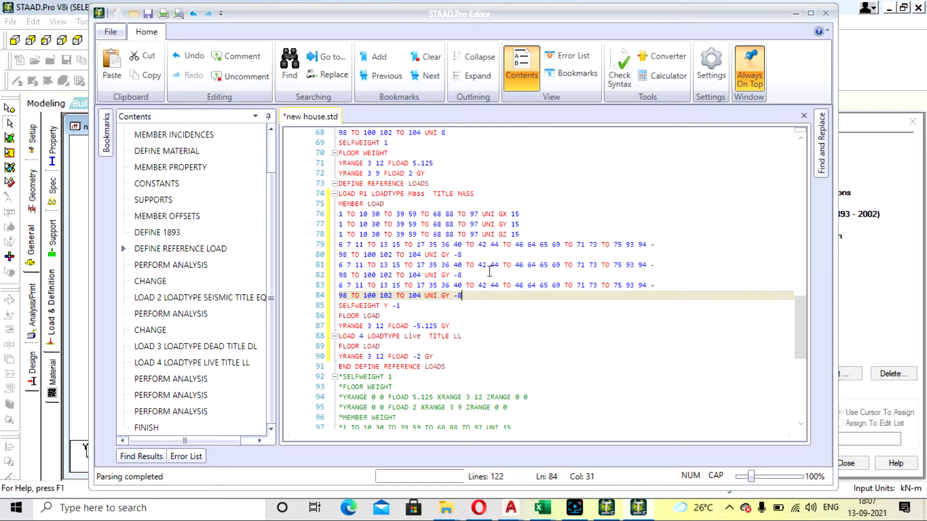
- Change the first of the three two-line R1 member load entries to UNI GX 8
click(459, 255)
key(BackSpace)
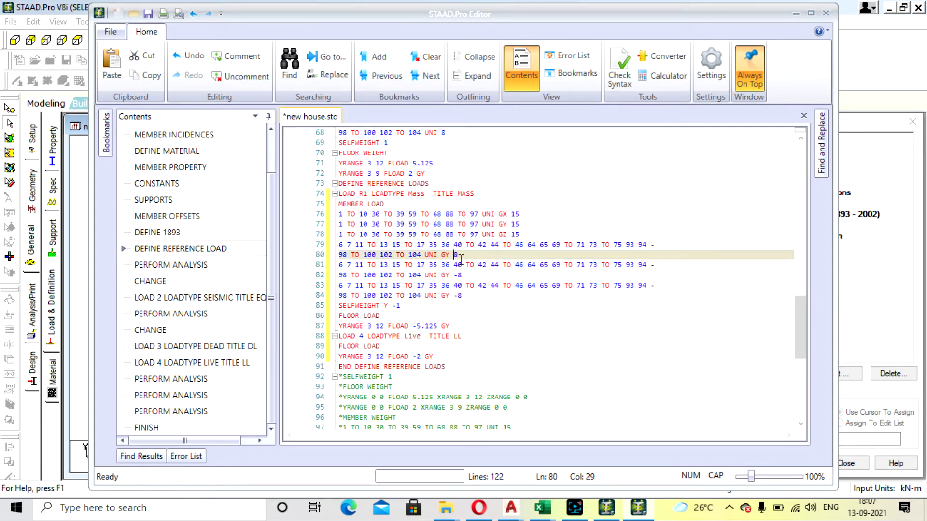
click(449, 255)
click(450, 254)
text(X)
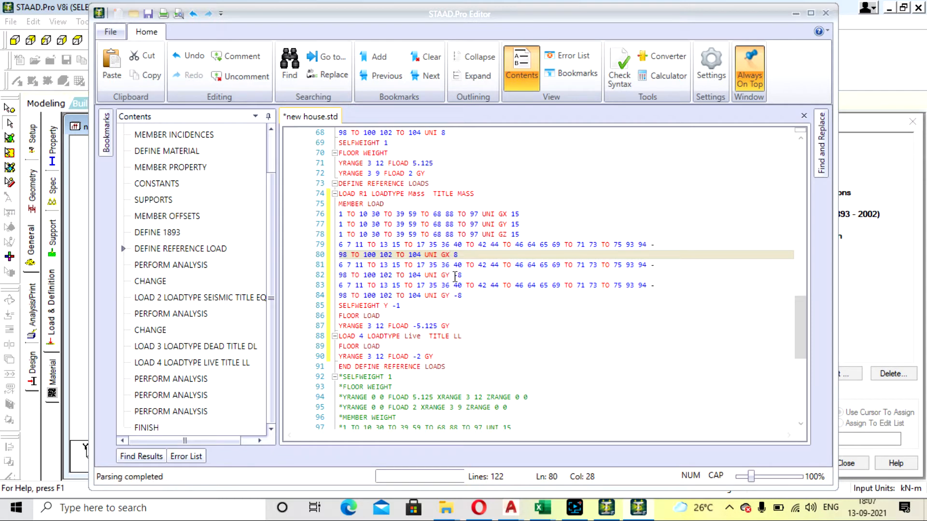
- Change the second two-line R1 member load entry to UNI GY 8 and the third to UNI GZ 8
click(455, 275)
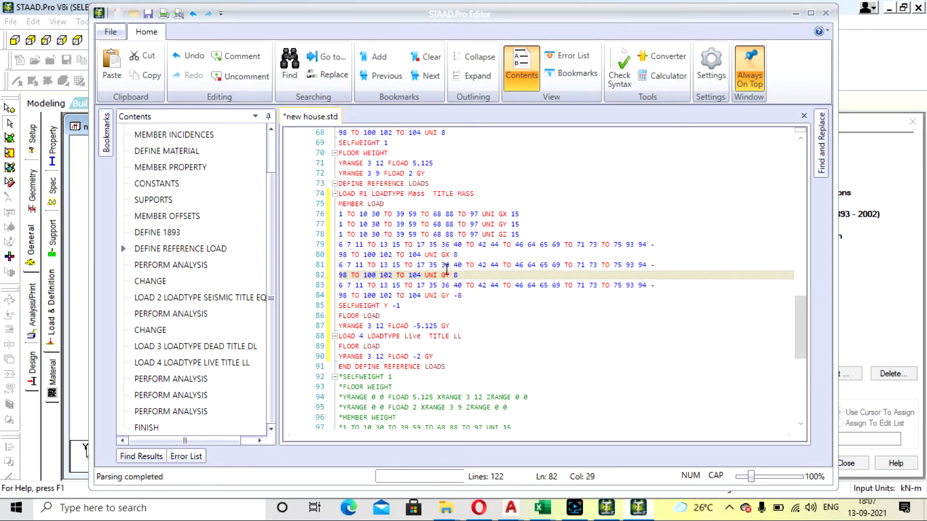
key(Left)
click(459, 296)
key(BackSpace)
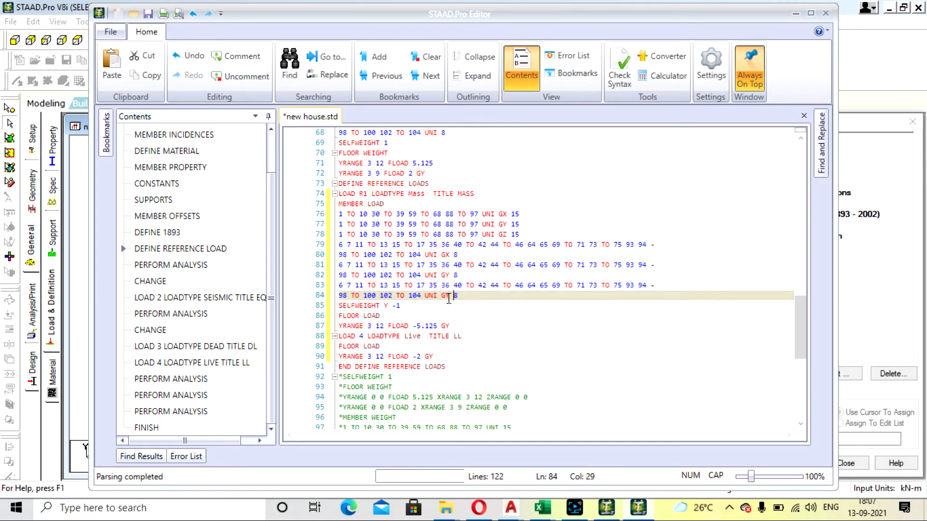
click(449, 295)
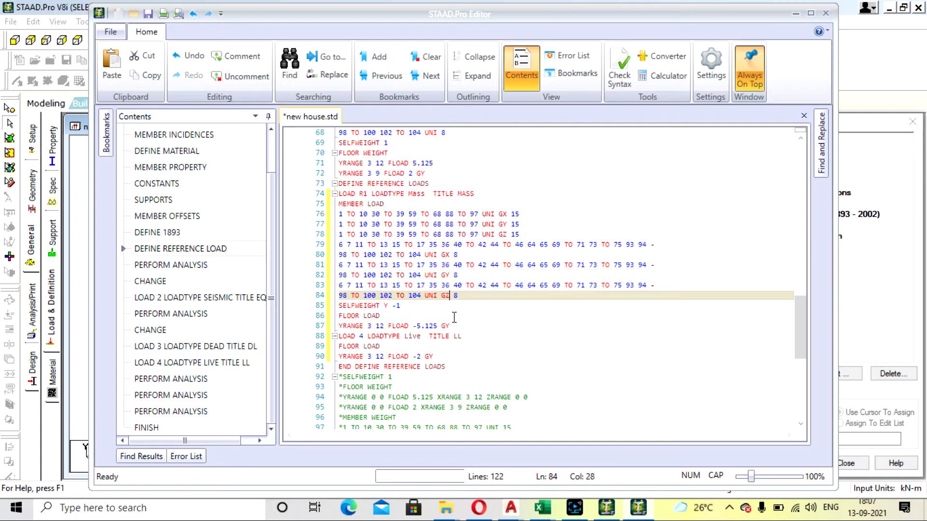
text(Z)
- Change the R1 self-weight line to SELFWEIGHT Y 1 and duplicate it twice below the original
click(395, 306)
key(BackSpace)
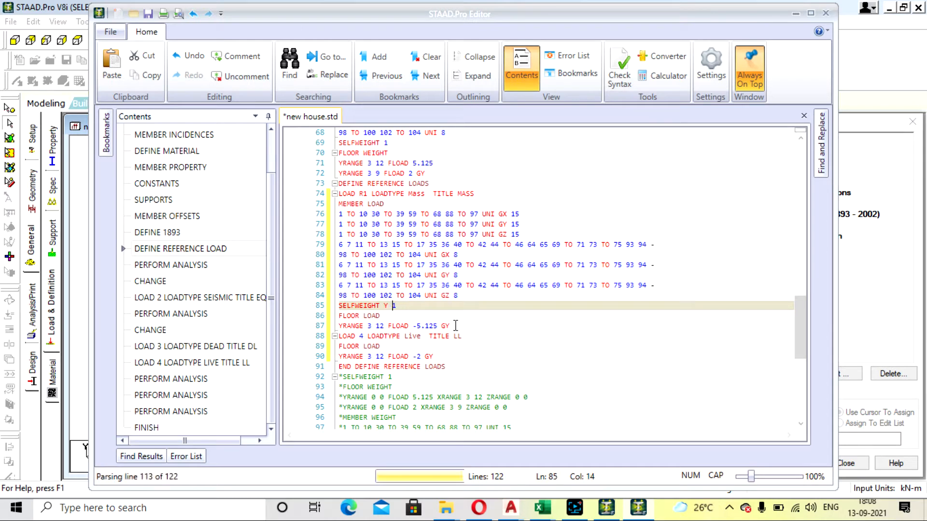
click(396, 306)
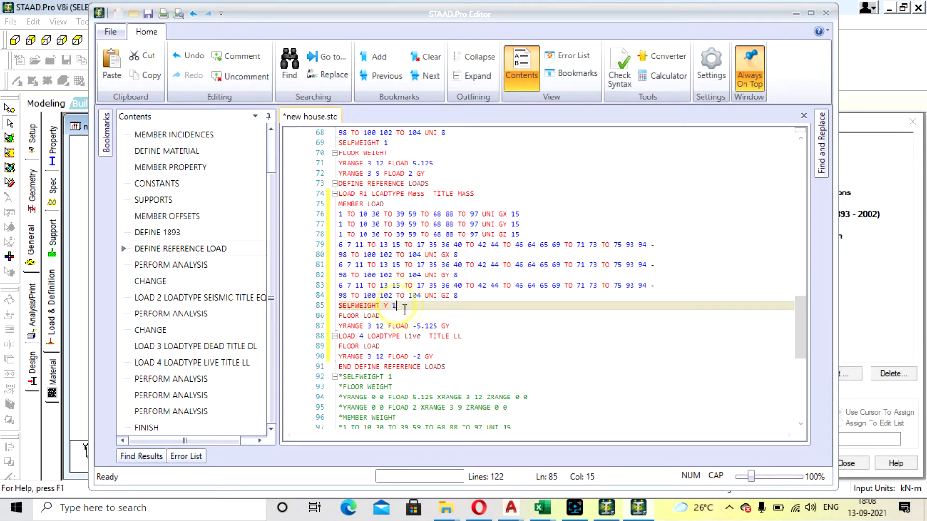
key(Return)
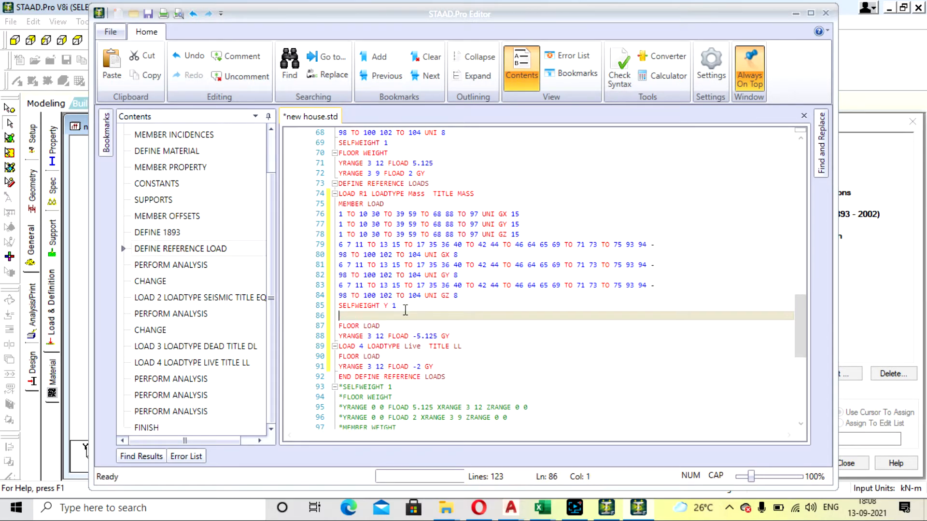
drag(399, 306, 338, 306)
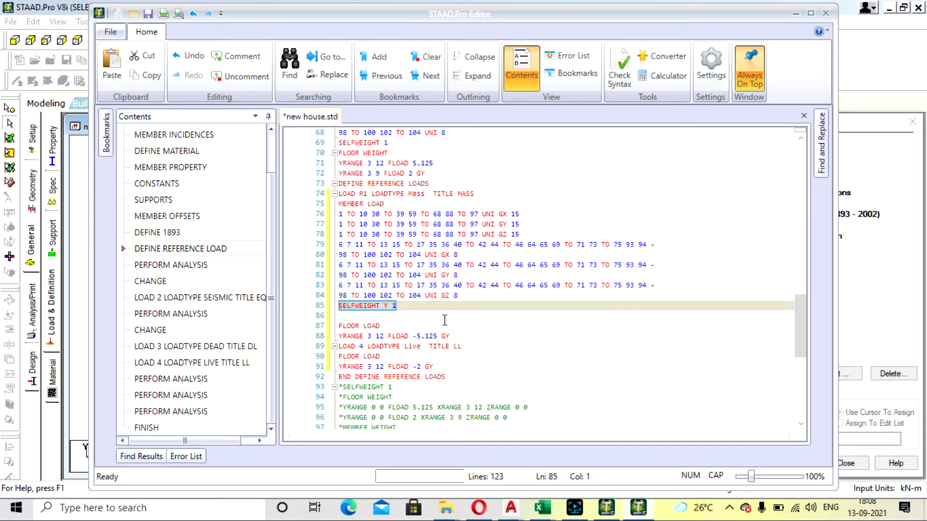
key(ctrl+c)
click(419, 308)
key(Return)
key(ctrl+v)
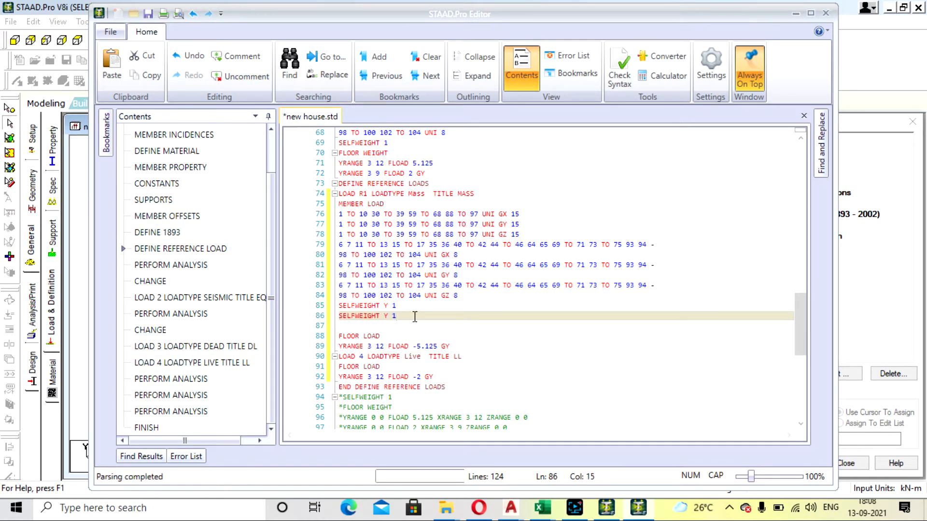
key(Return)
key(ctrl+v)
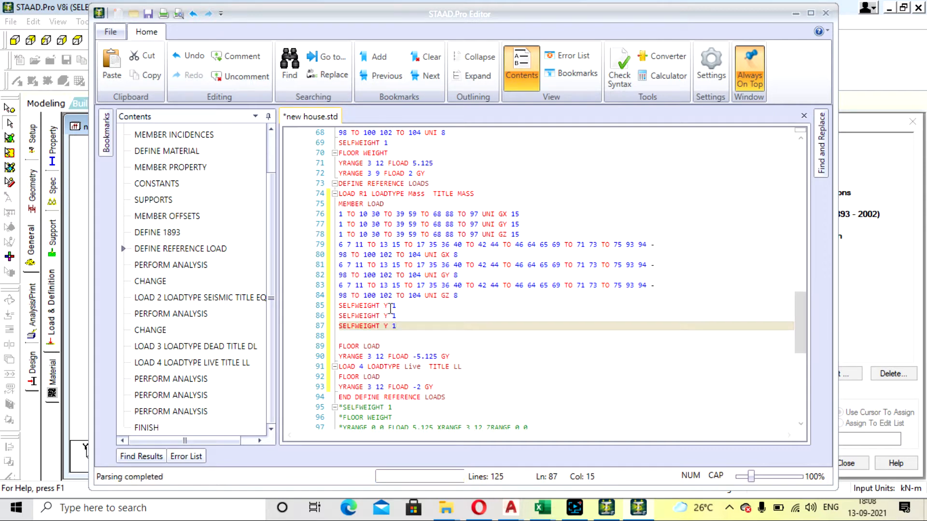
- Set the first R1 self-weight line's direction to X and the third's to Z, and remove the blank line below them
double_click(386, 306)
text(X)
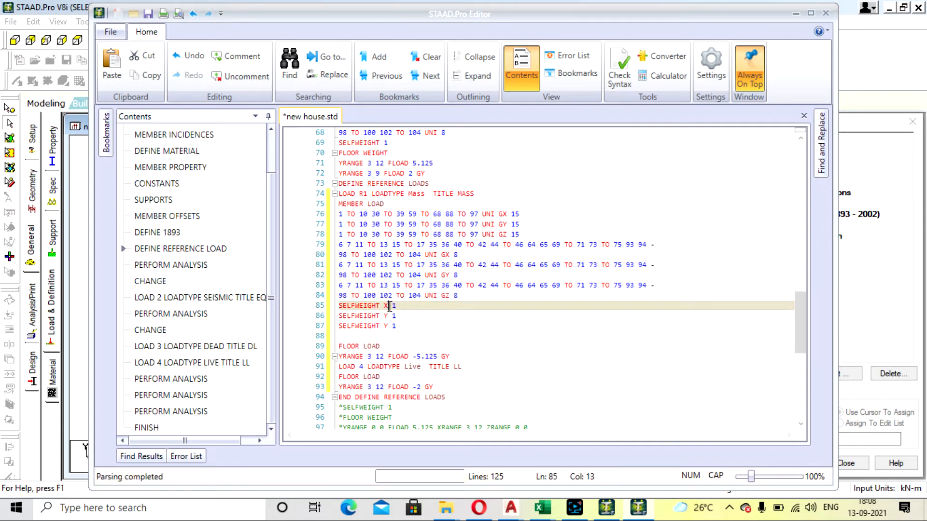
click(389, 326)
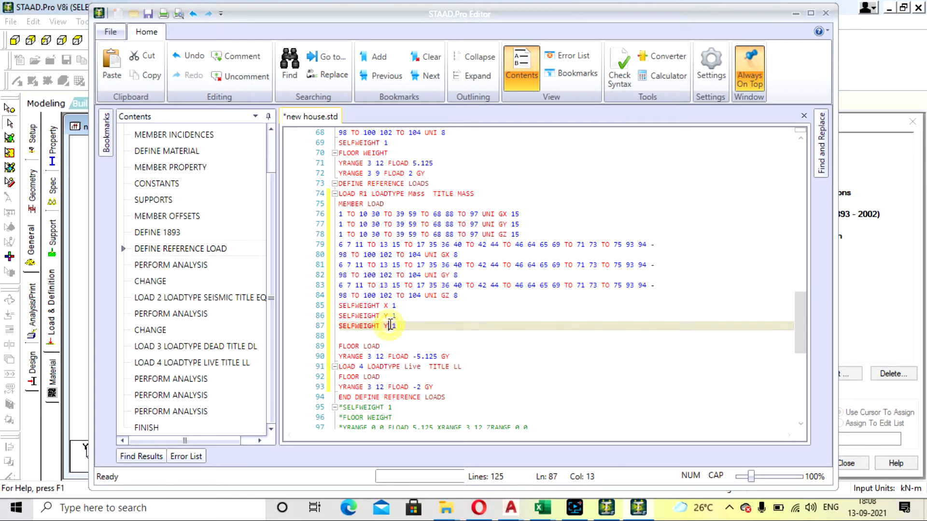
key(BackSpace)
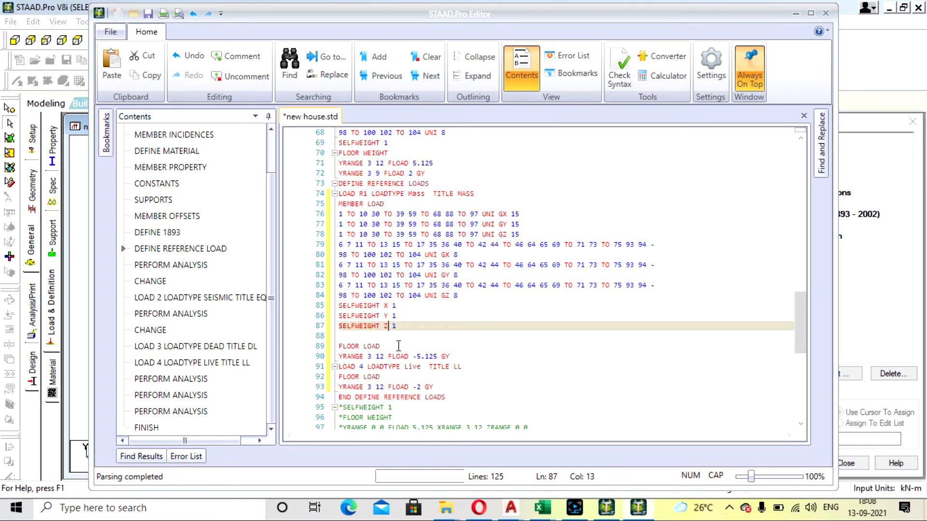
click(380, 337)
key(BackSpace)
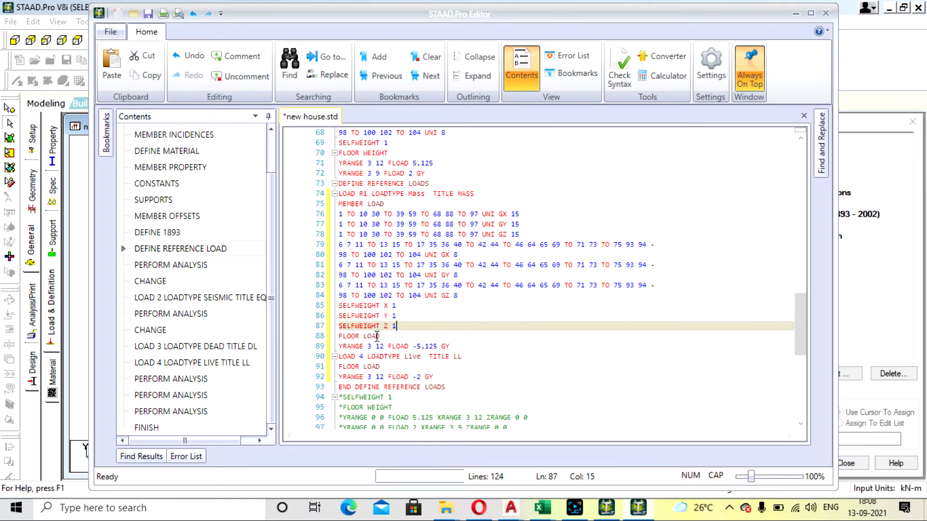
- Change the R1 dead floor load line to YRANGE 3 12 FLOAD 5.125 GX
click(415, 347)
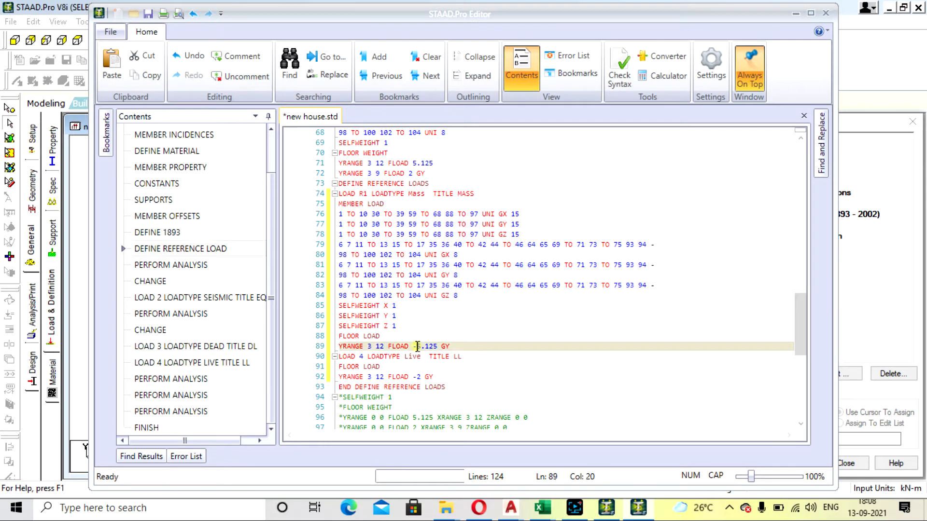
text(-)
key(BackSpace)
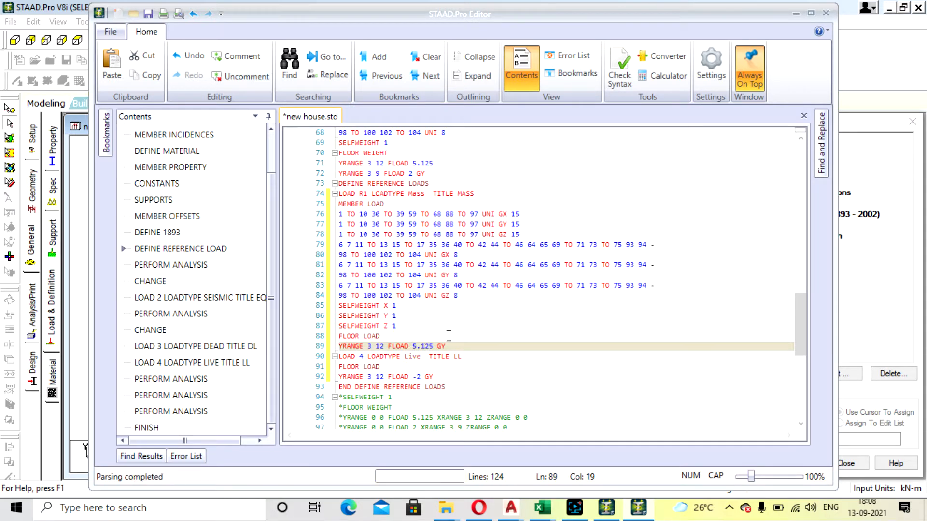
click(455, 346)
text(X)
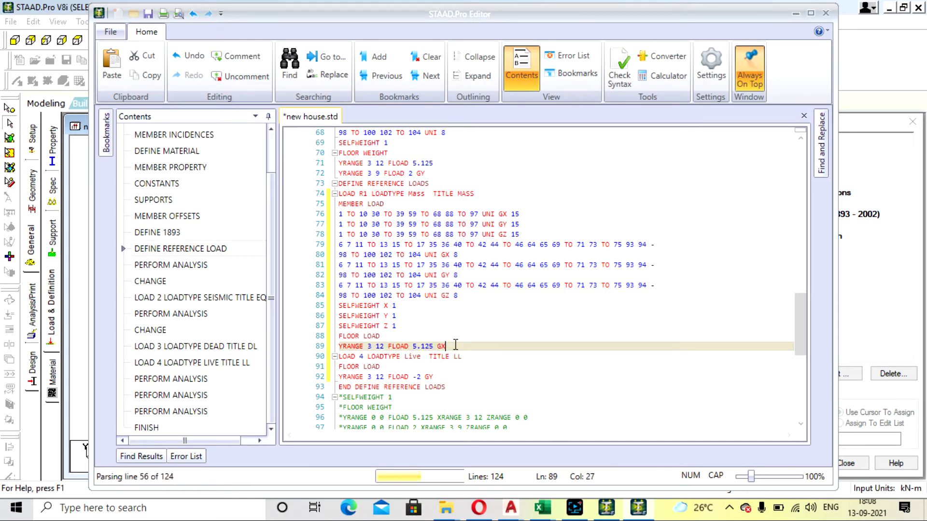
- Duplicate the YRANGE 3 12 FLOAD 5.125 GX line twice directly below the original
drag(453, 346, 338, 346)
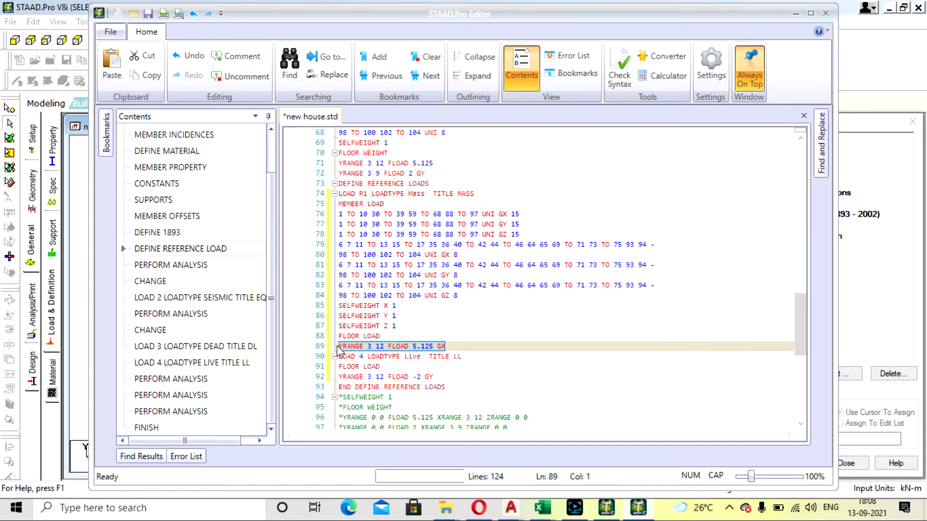
key(ctrl+c)
click(465, 347)
key(Return)
key(ctrl+v)
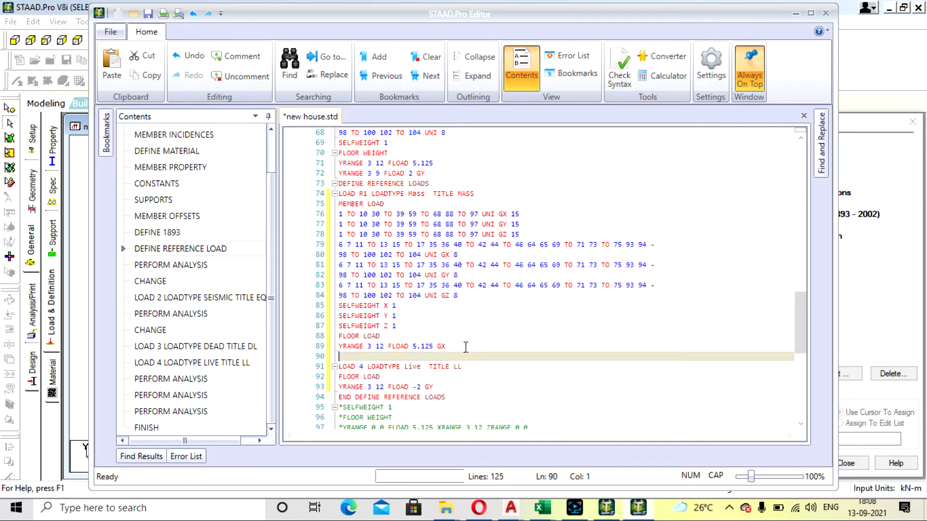
key(Return)
key(ctrl+v)
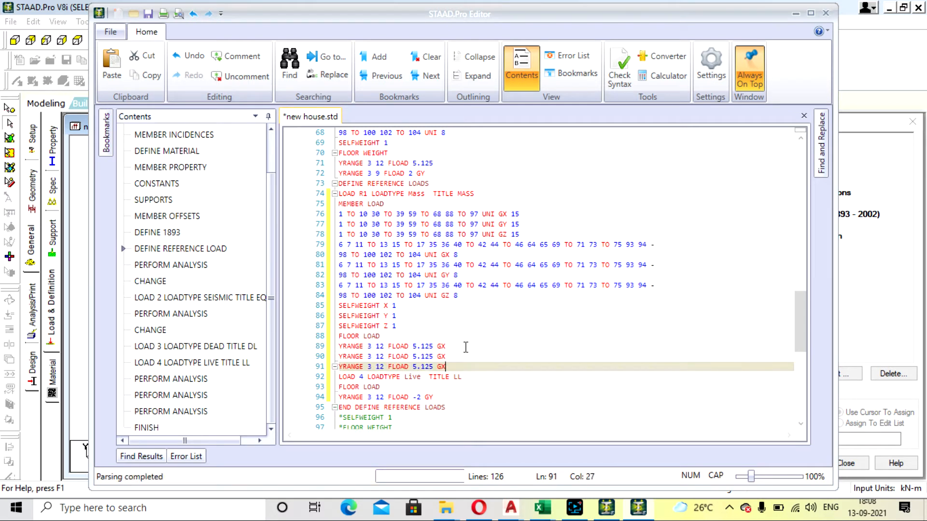
- Set the direction of the second FLOAD 5.125 line to GY and of the third to GZ
click(456, 356)
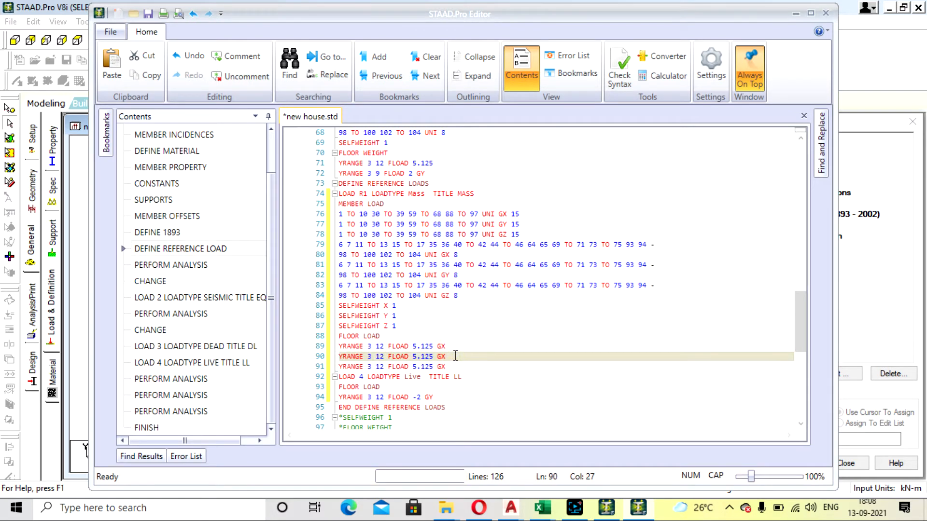
text(Y)
key(Down)
key(BackSpace)
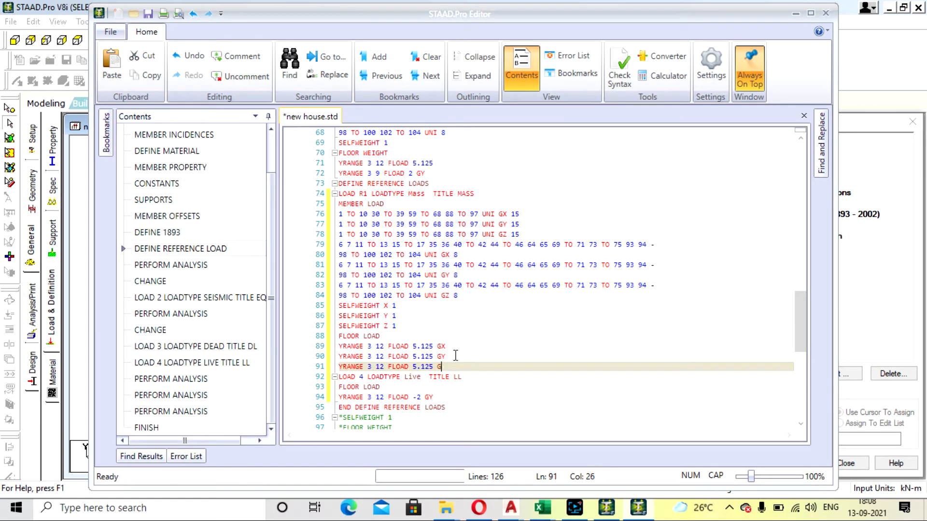
text(Z)
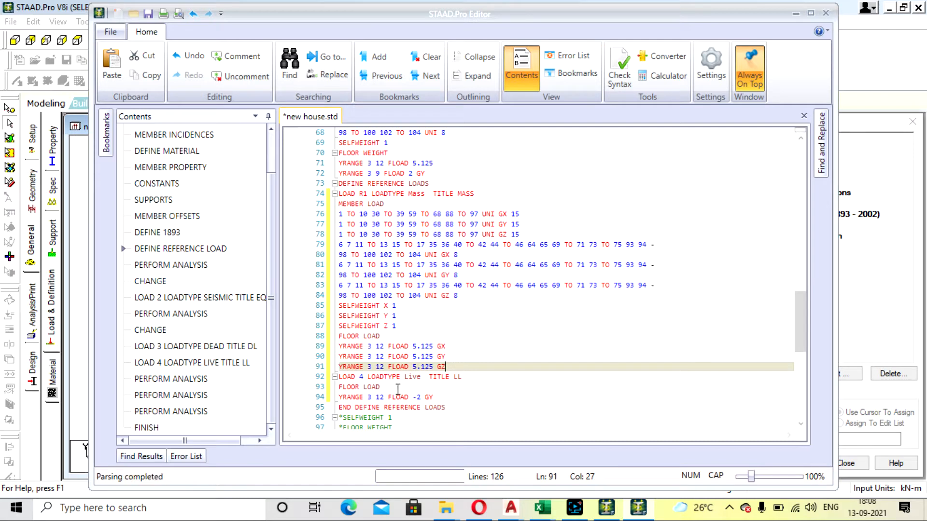
- Delete the LOAD 4 LOADTYPE Live TITLE LL line from the reference load block
scroll(415, 382, down, 1)
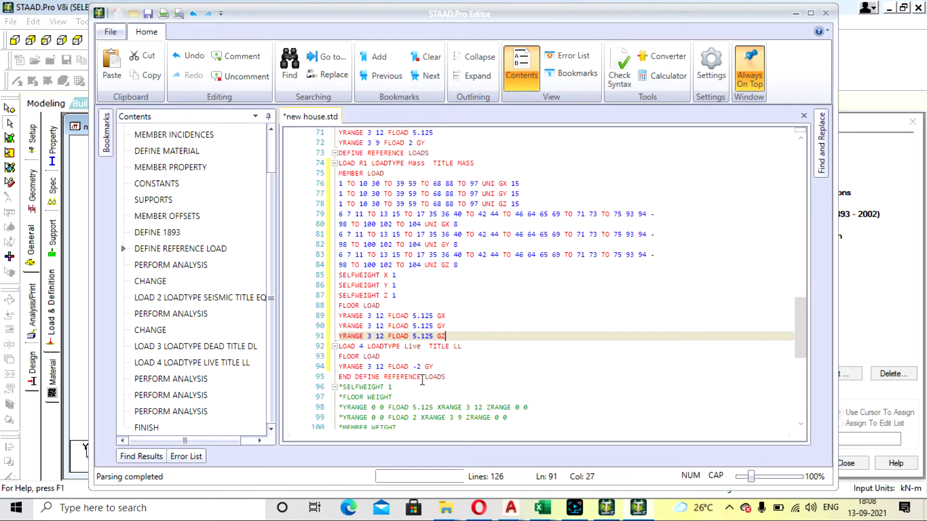
click(373, 358)
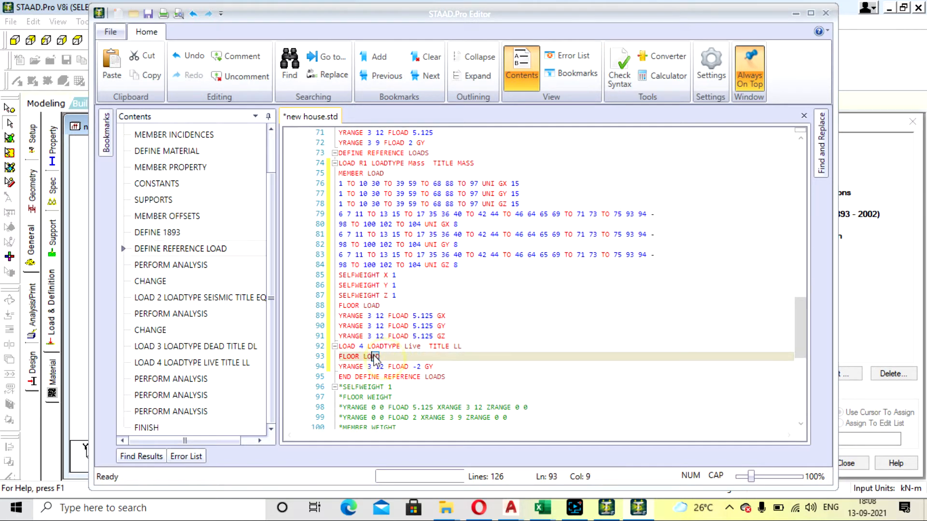
drag(467, 346, 336, 344)
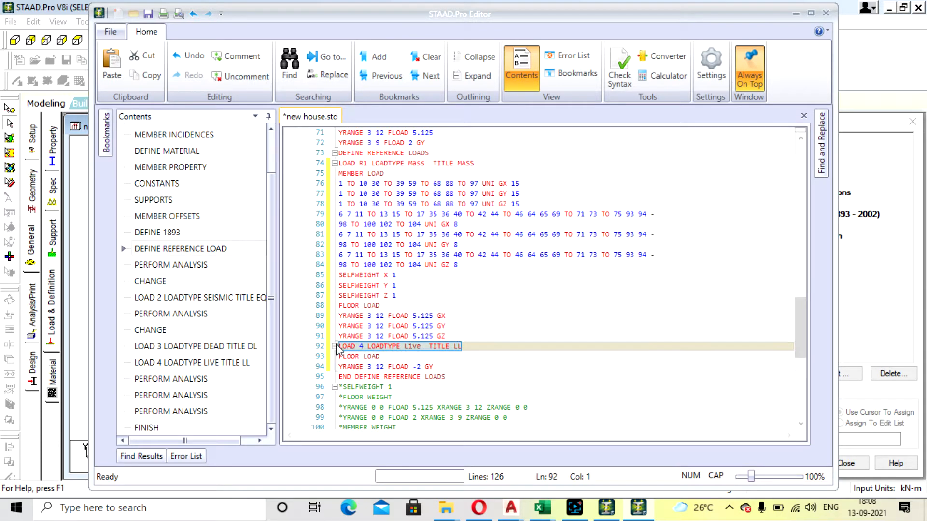
key(BackSpace)
key(BackSpace)
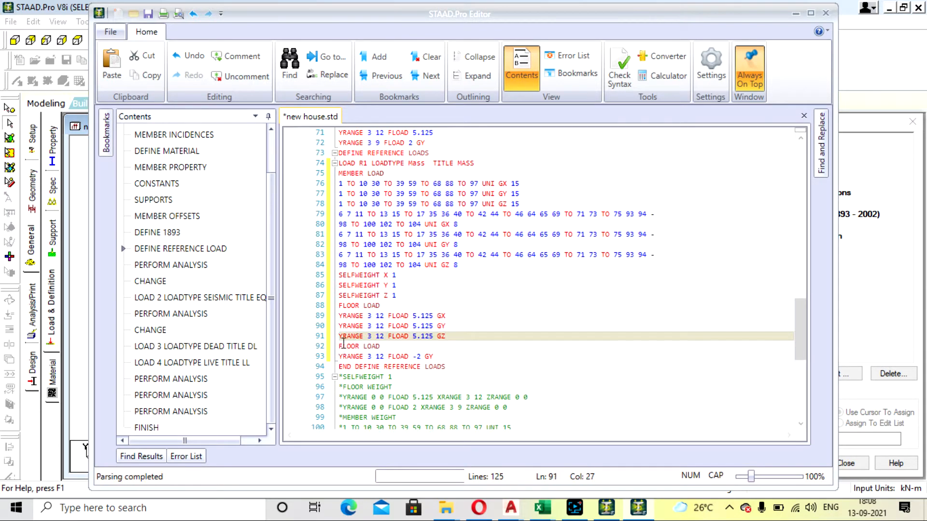
- Change the live floor load line under R1 to YRANGE 3 9 FLOAD 2 GX
click(418, 356)
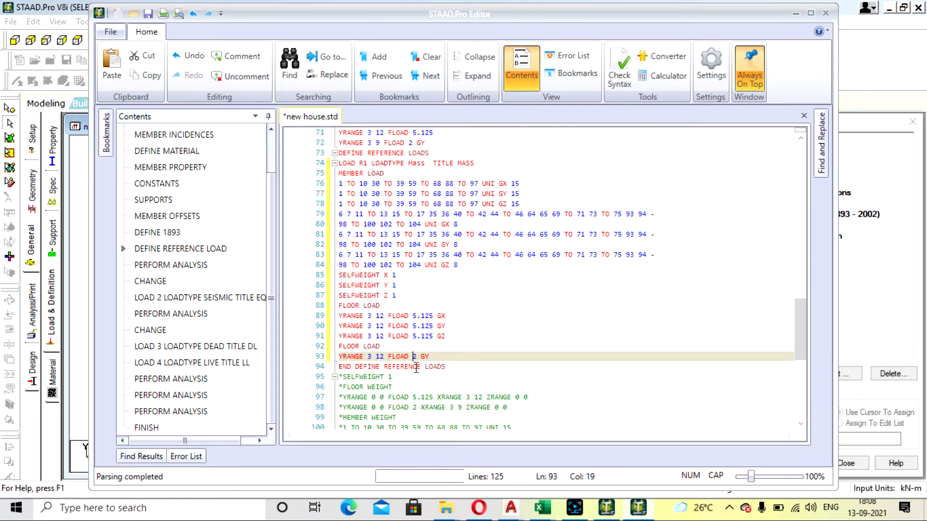
click(431, 356)
key(BackSpace)
text(X)
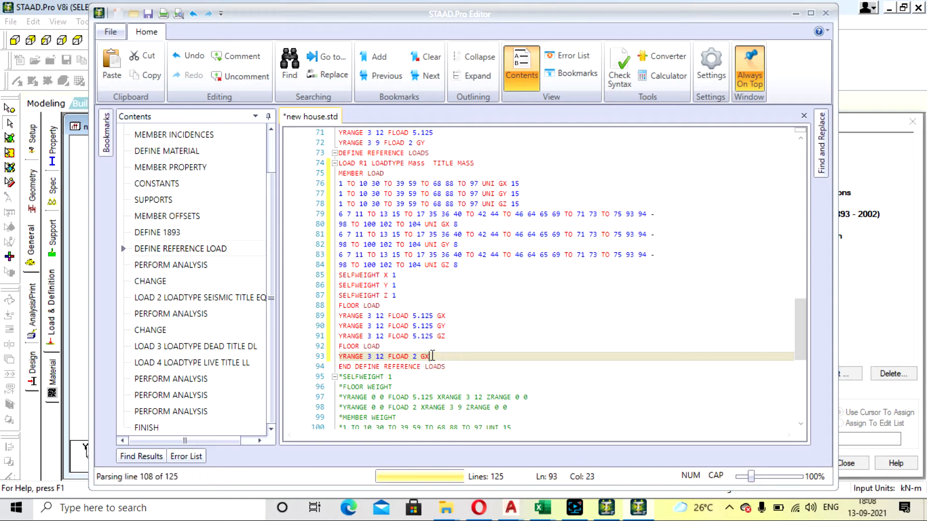
key(shift+Home)
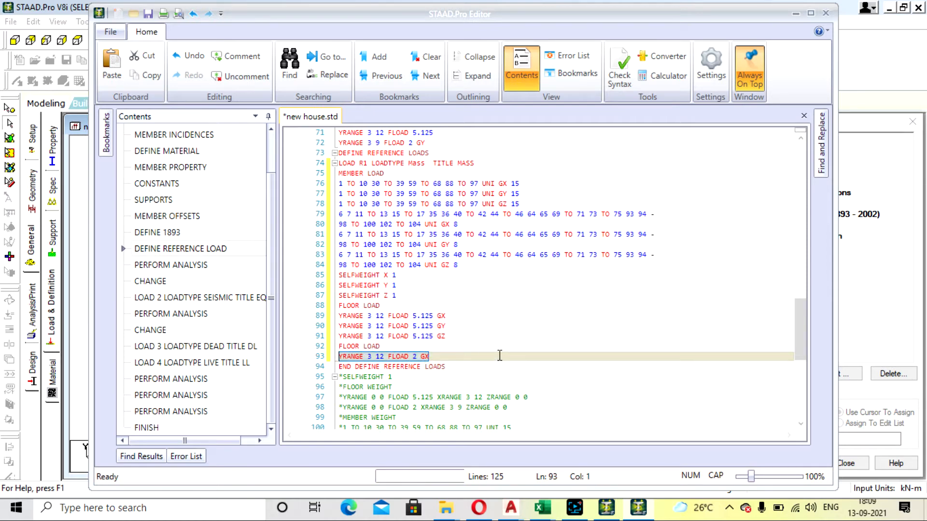
click(384, 356)
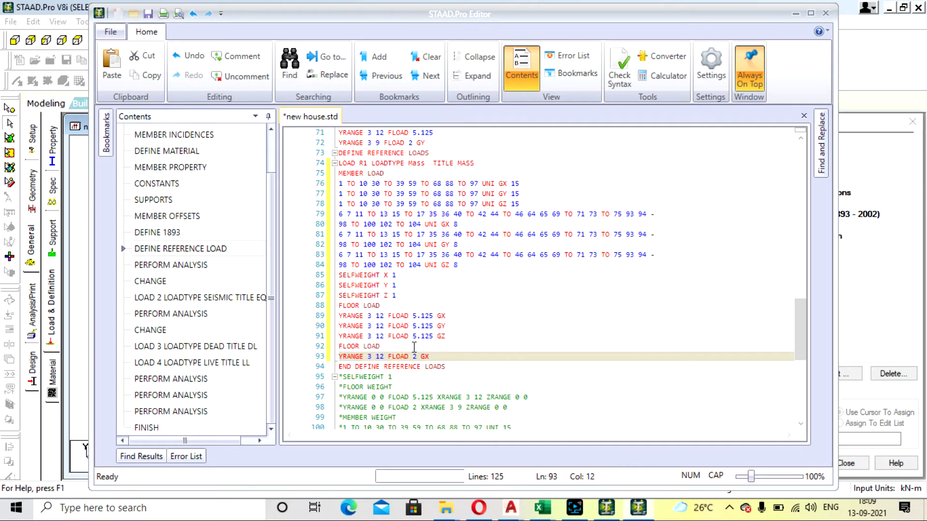
key(BackSpace)
key(BackSpace)
text(9)
- Duplicate the YRANGE 3 9 FLOAD 2 GX line twice below the original, before END DEFINE REFERENCE LOADS
click(429, 354)
drag(433, 358, 343, 356)
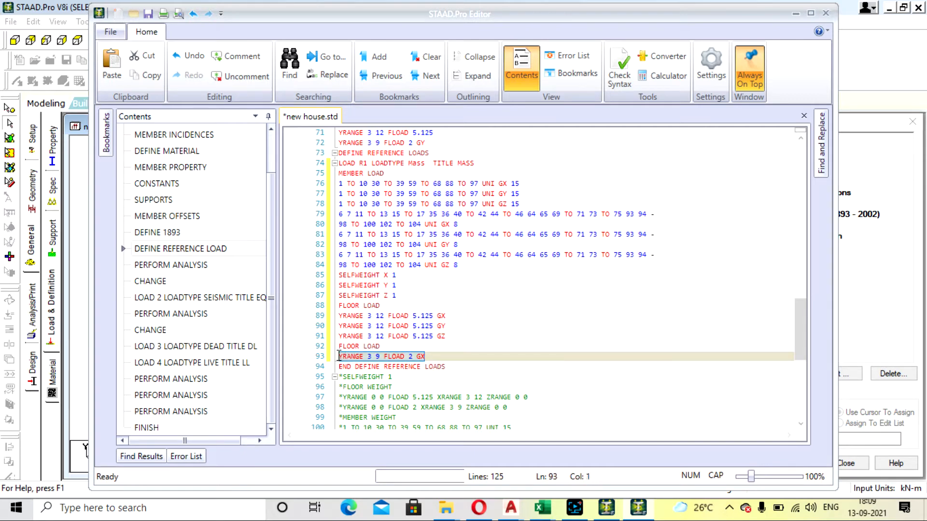
click(432, 356)
key(Return)
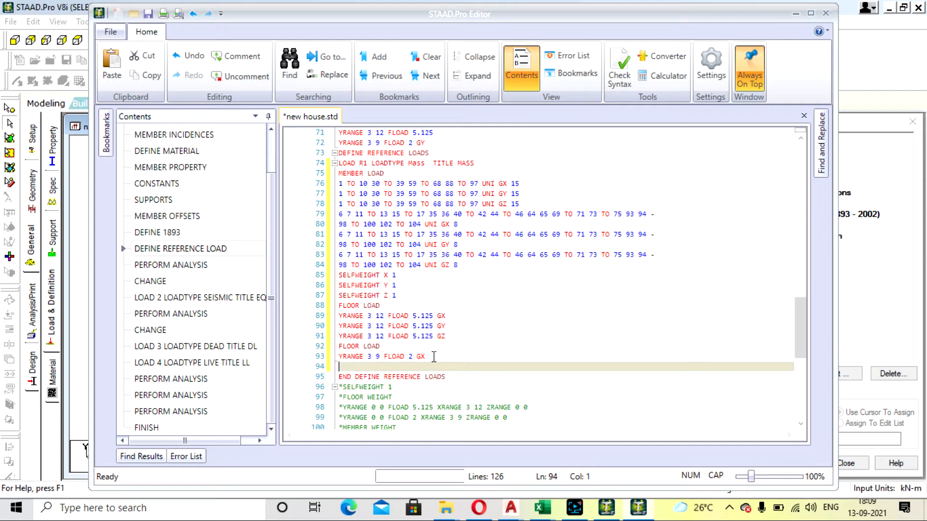
text(YRANGE 3 9 FLOAD 2 GX)
key(Return)
text(YRANGE 3 9 FLOAD 2 GX)
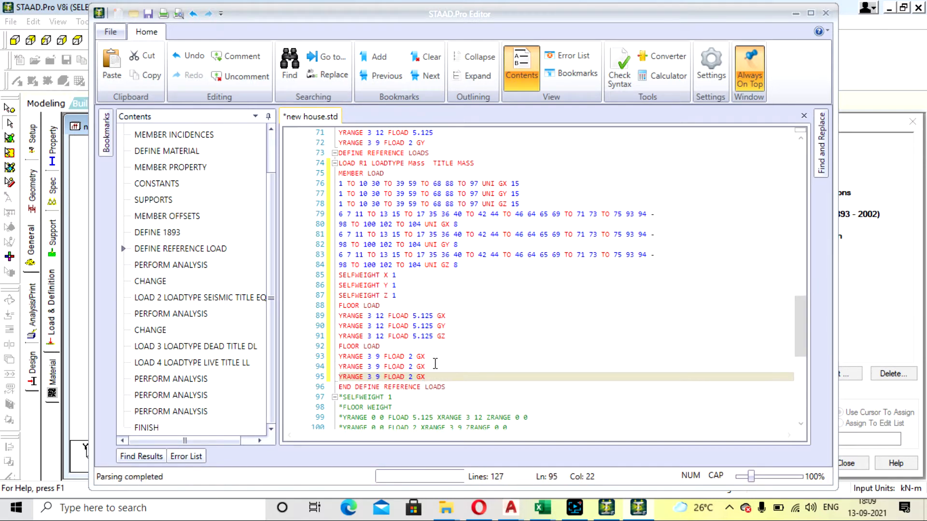
- Set the direction of the second YRANGE 3 9 FLOAD 2 line to GY and of the third to GZ
click(434, 367)
key(BackSpace)
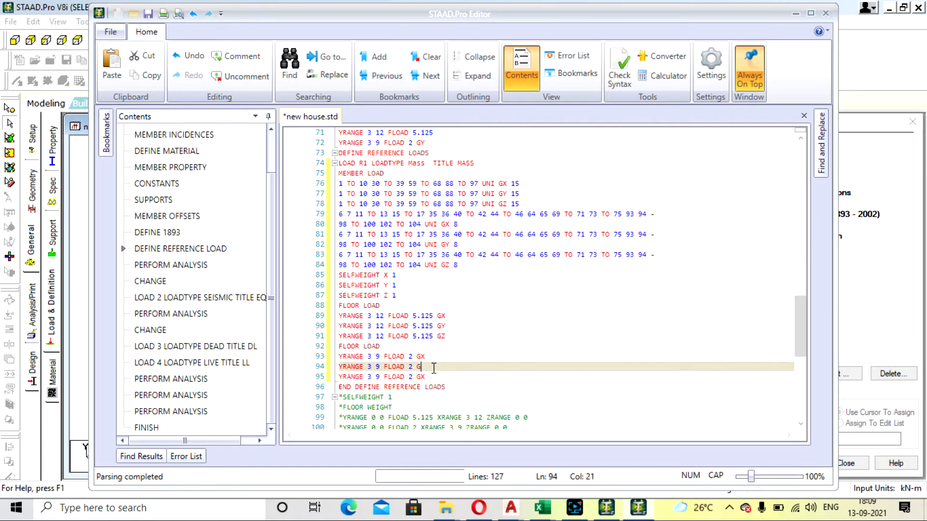
text(Y)
key(Down)
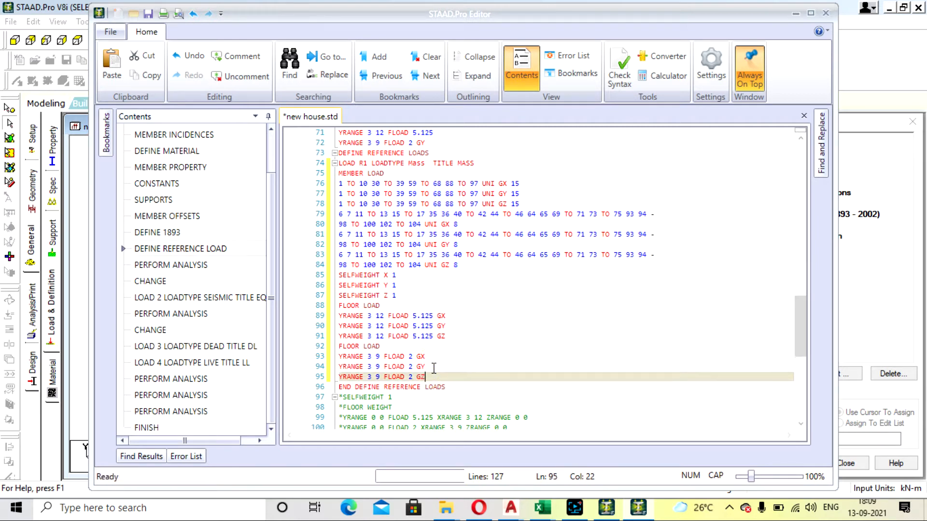
text(Z)
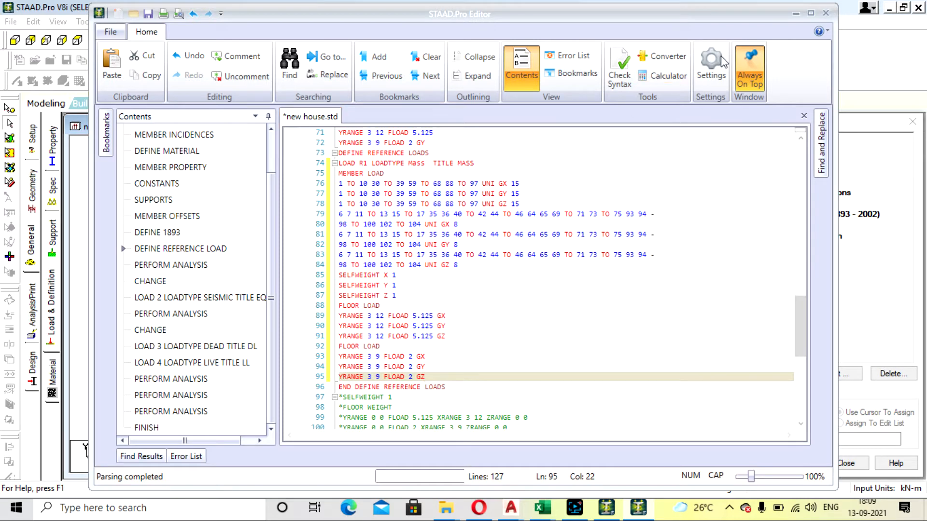
- Close the command file with its changes saved to new house.std and expand the R1 : MASS reference load definition
click(826, 13)
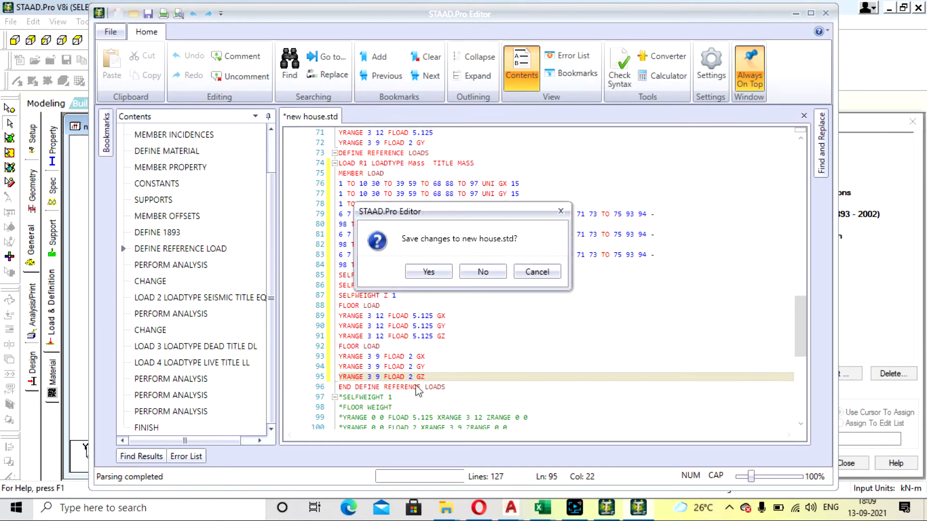
click(427, 269)
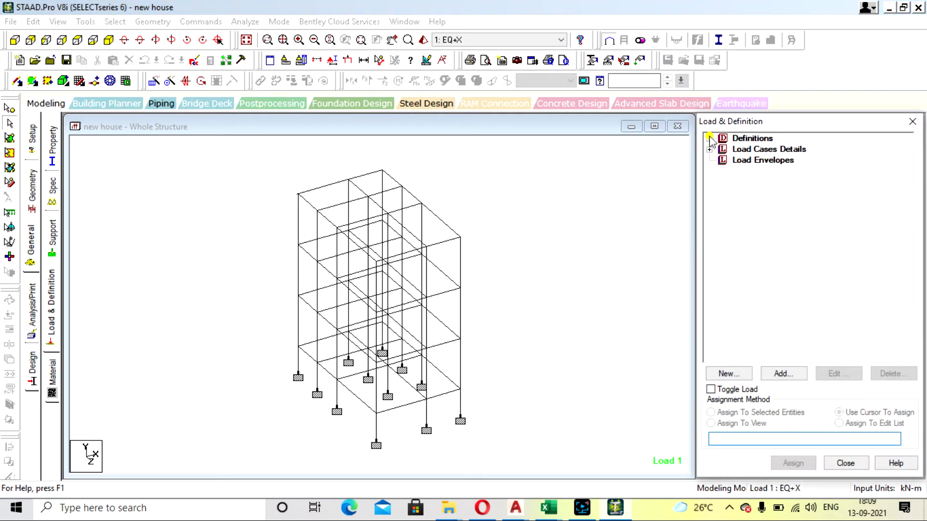
click(709, 139)
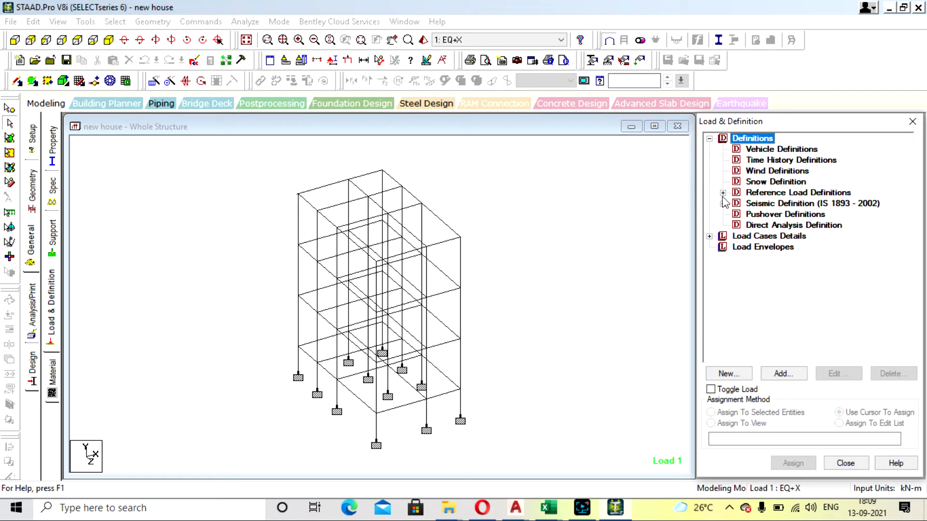
click(722, 193)
click(736, 203)
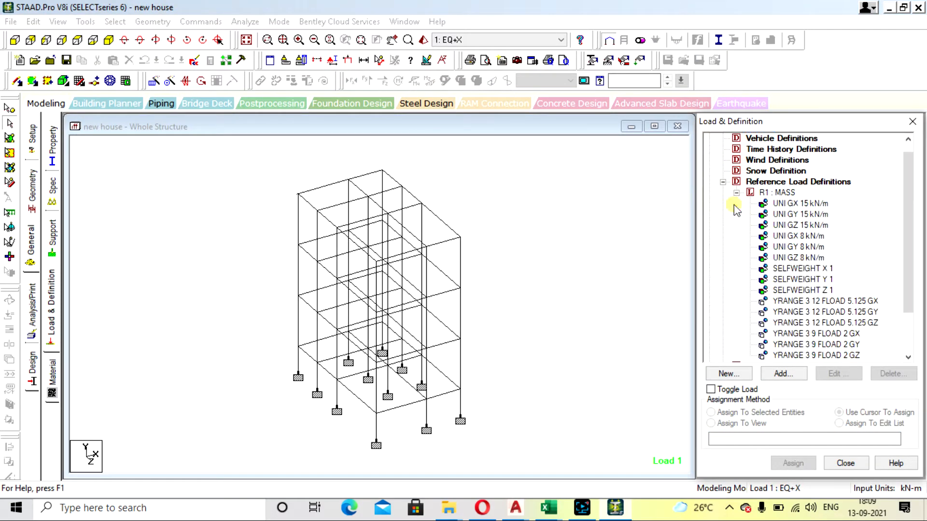
- Examine the GX and GY 15 kN/m uniform member loads of R1 : MASS on the structure and in their load settings
click(785, 203)
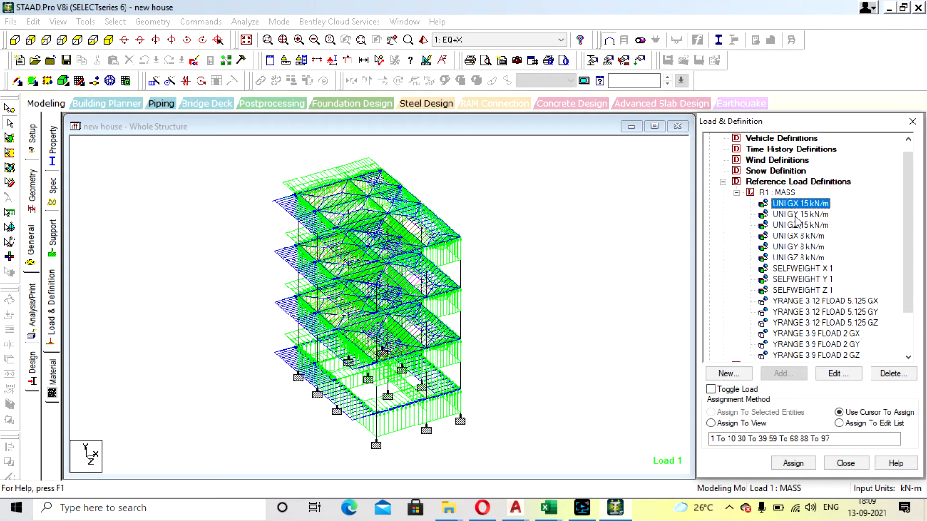
click(795, 215)
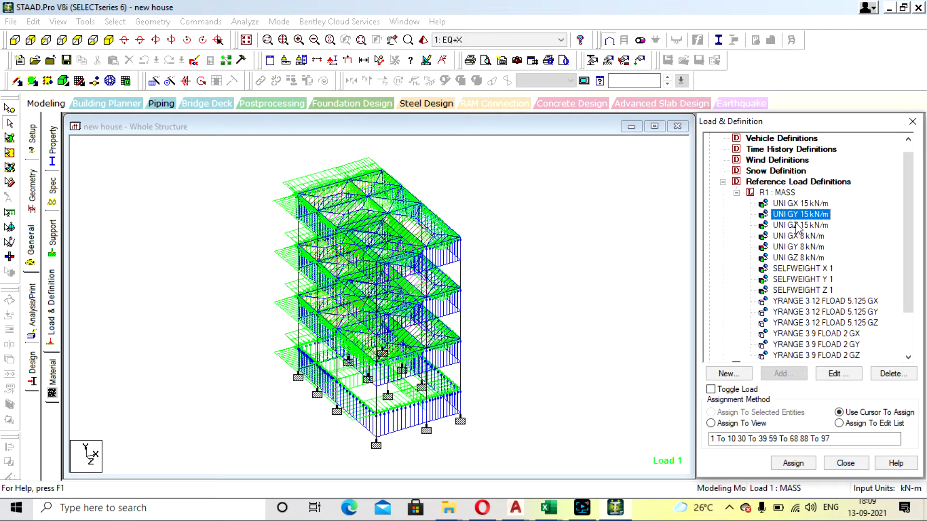
click(795, 203)
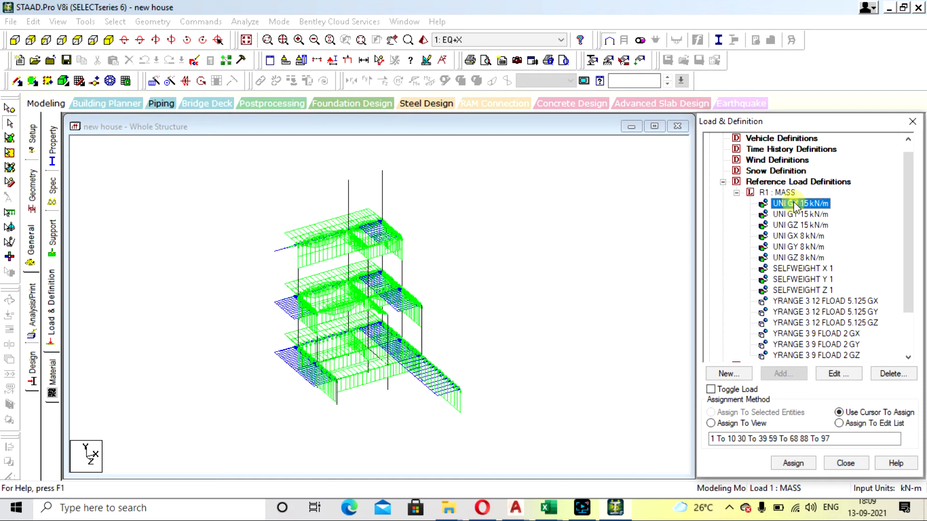
double_click(795, 203)
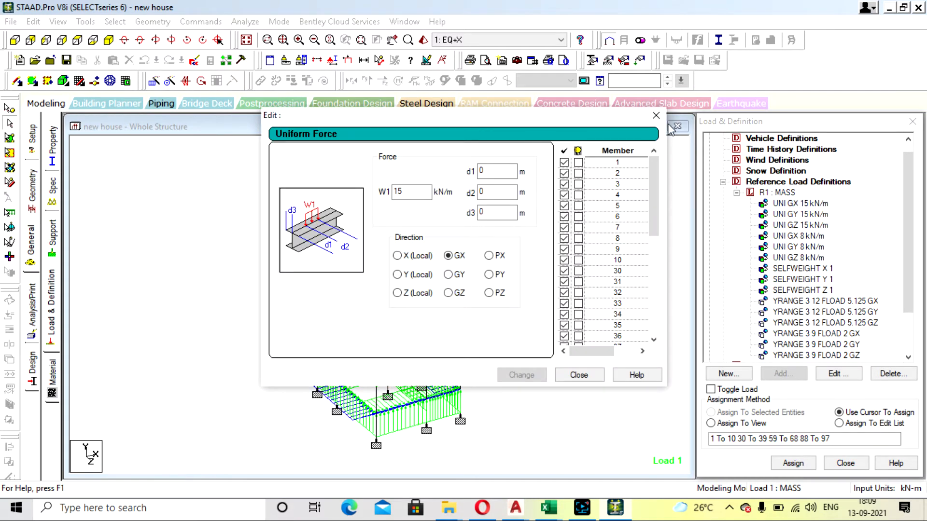
click(656, 115)
click(803, 214)
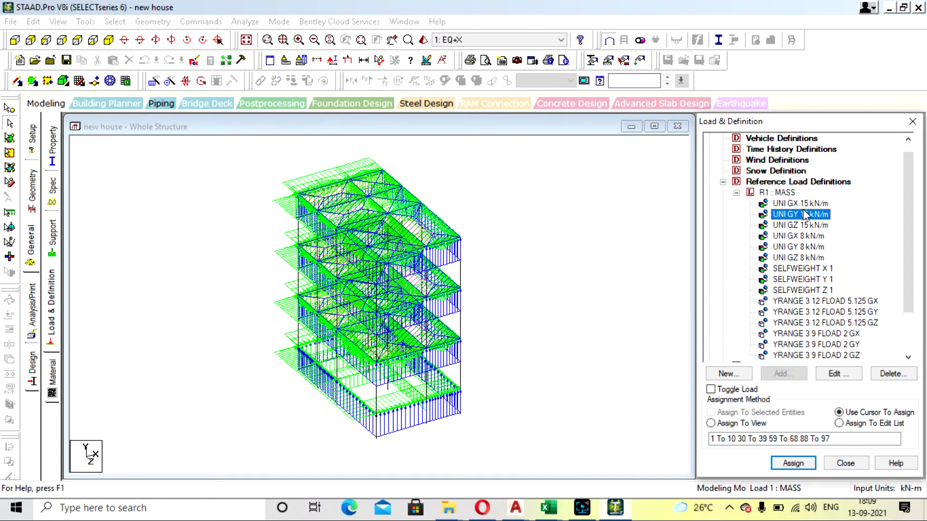
double_click(803, 214)
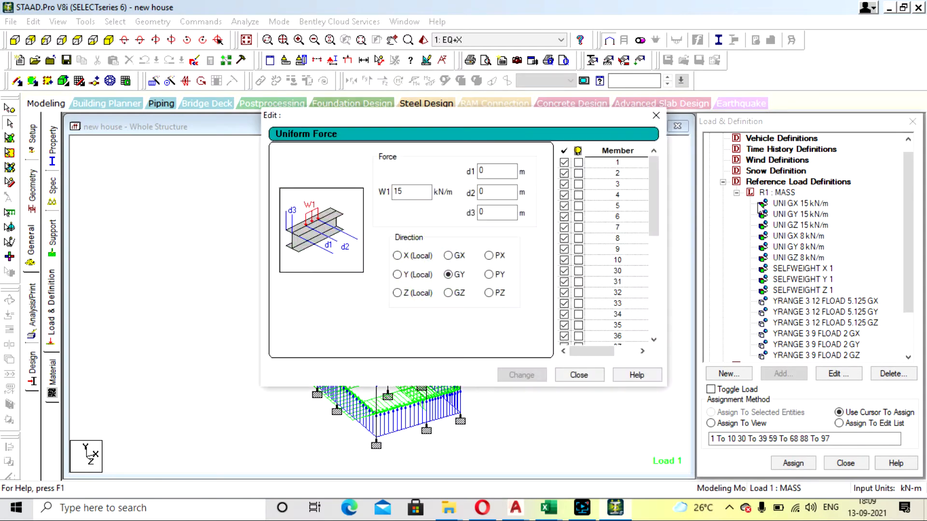
click(656, 117)
- Check the GZ 15 kN/m member load, the three 8 kN/m member loads and the self-weight loads of R1 : MASS on the structure
click(799, 225)
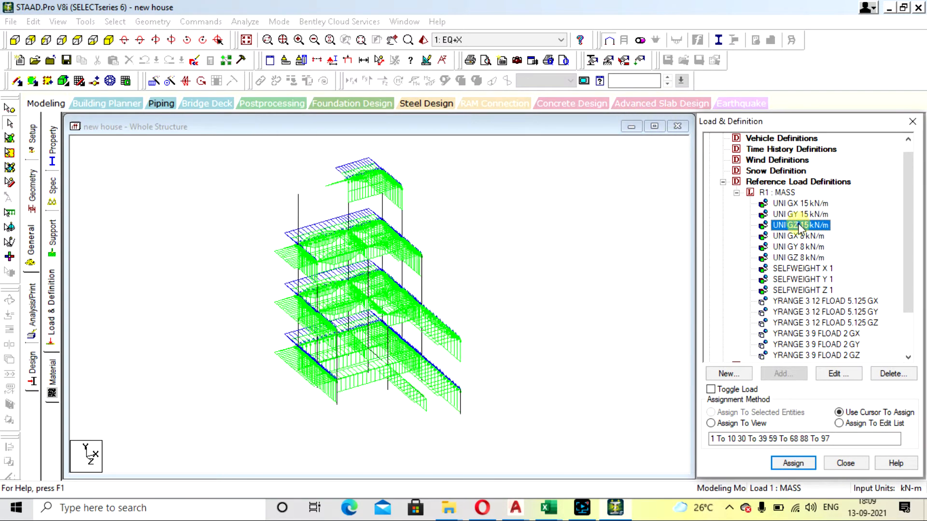
click(798, 236)
click(801, 247)
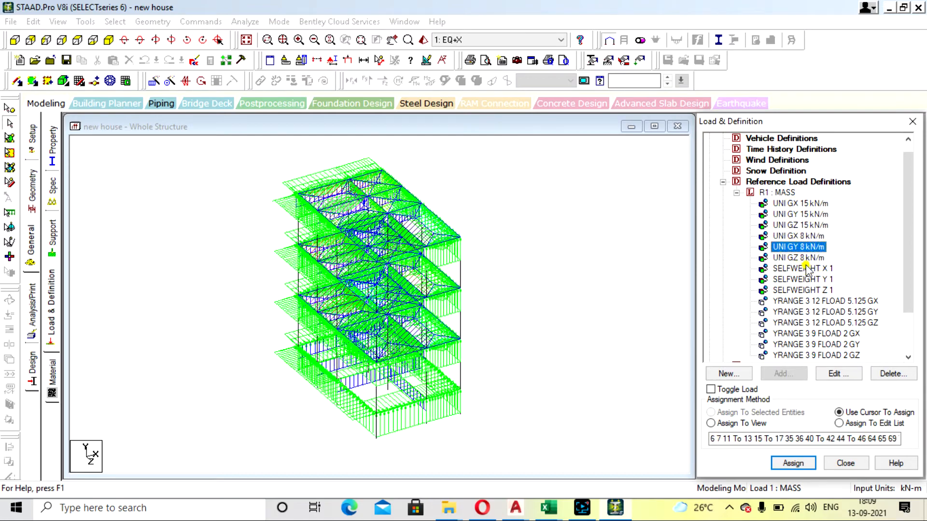
click(801, 258)
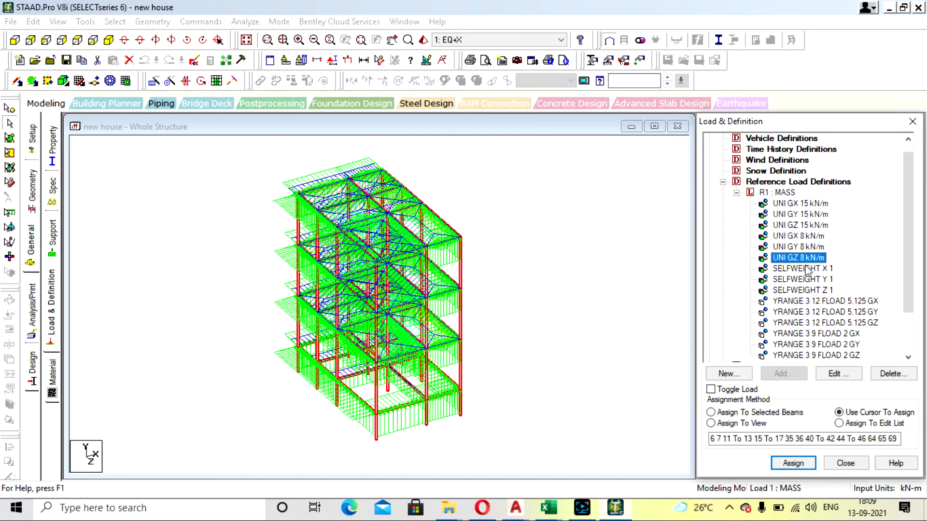
click(805, 269)
click(804, 279)
click(804, 290)
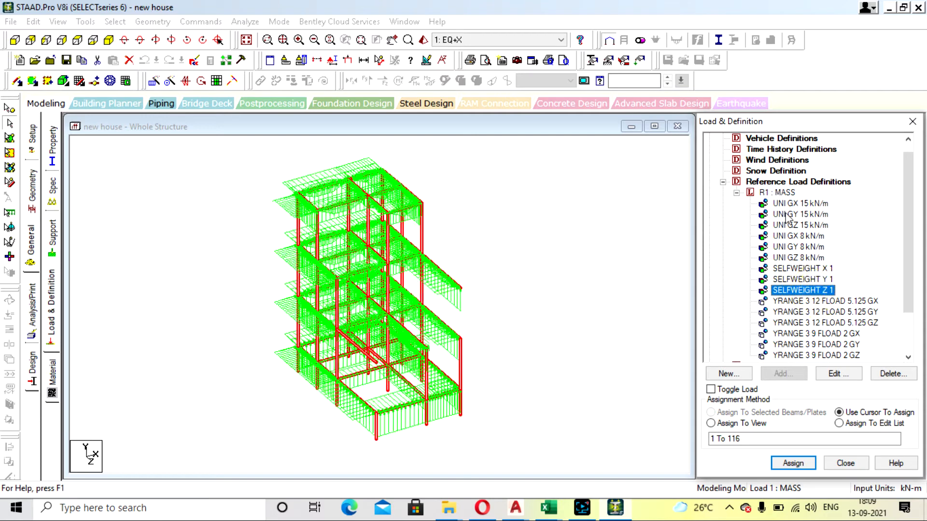
scroll(801, 236, down, 2)
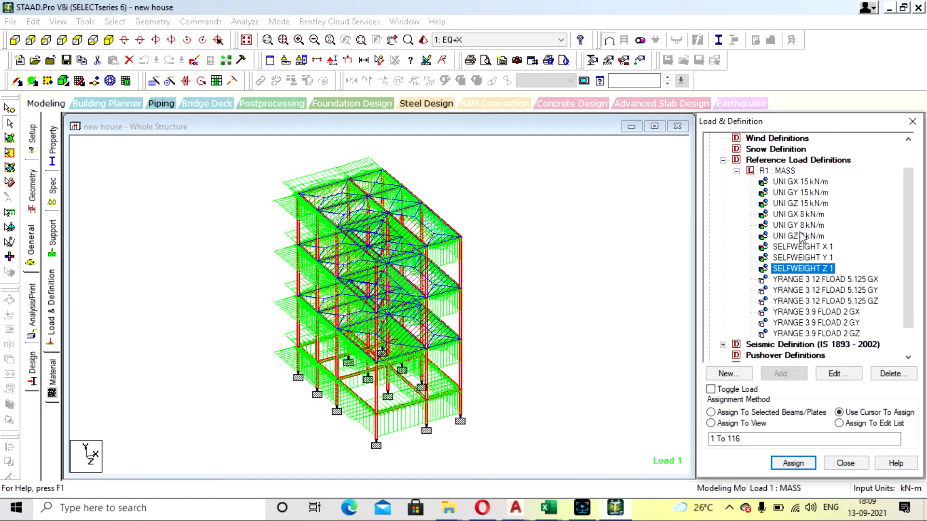
scroll(802, 236, down, 1)
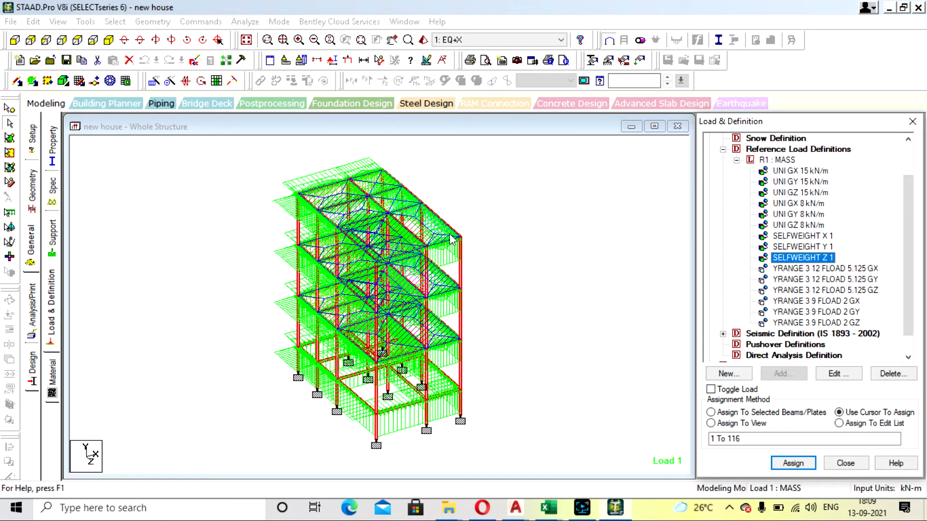
- Inspect the FLOAD 5.125 and FLOAD 2 floor loads in each global direction, including the settings of the FLOAD 2 GZ load
click(778, 270)
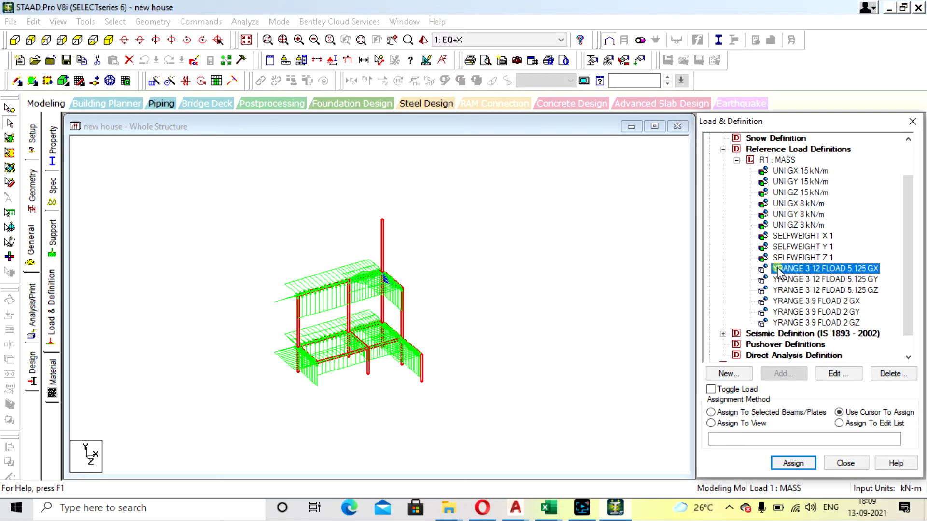
click(806, 280)
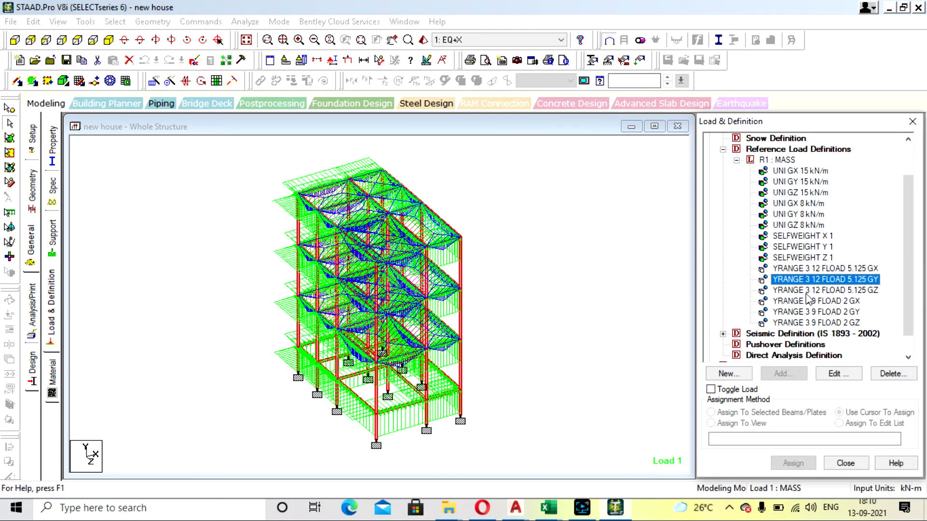
click(807, 291)
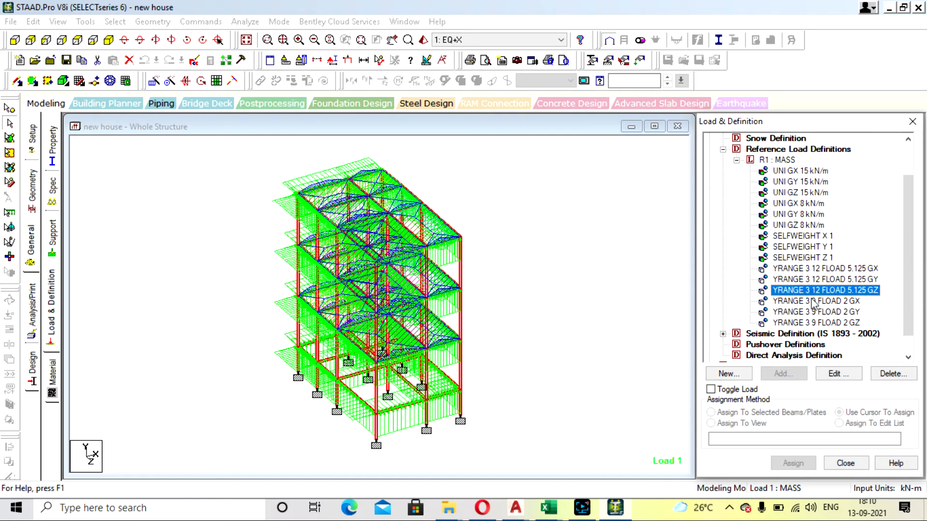
click(813, 301)
click(814, 312)
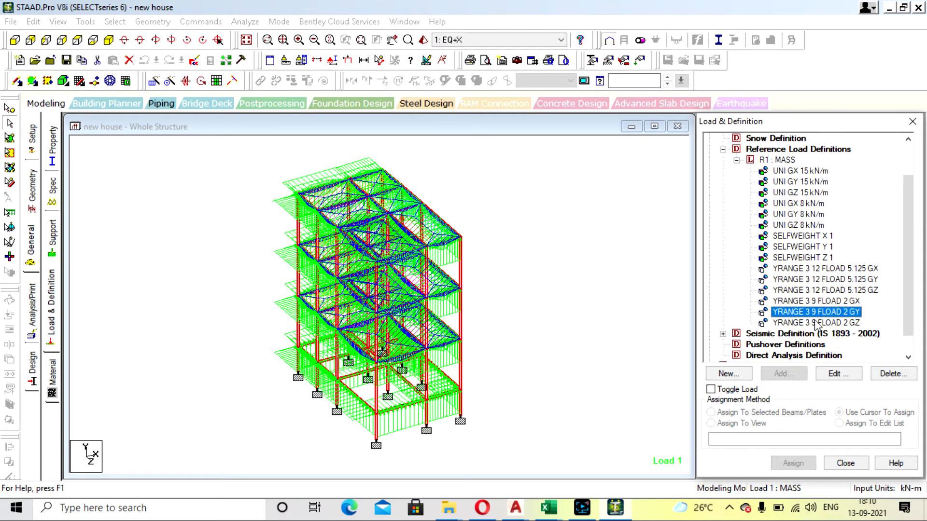
click(815, 323)
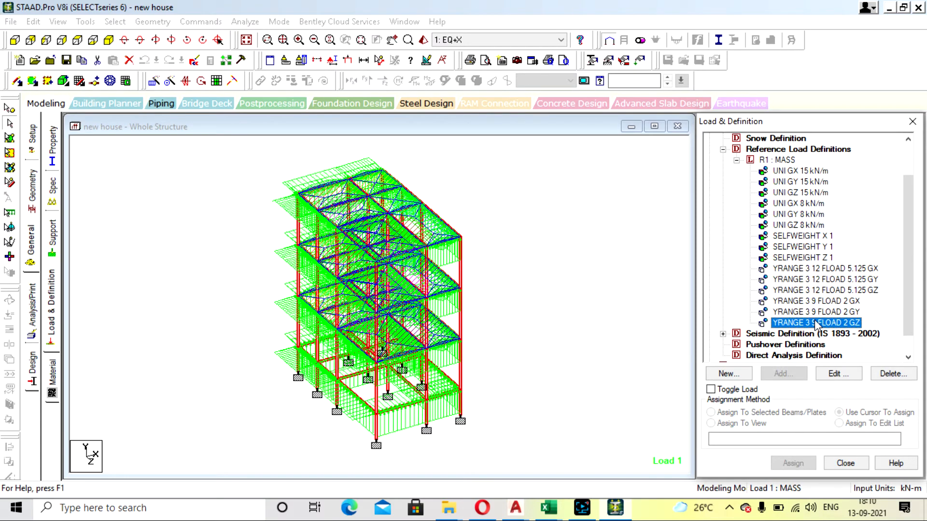
double_click(816, 323)
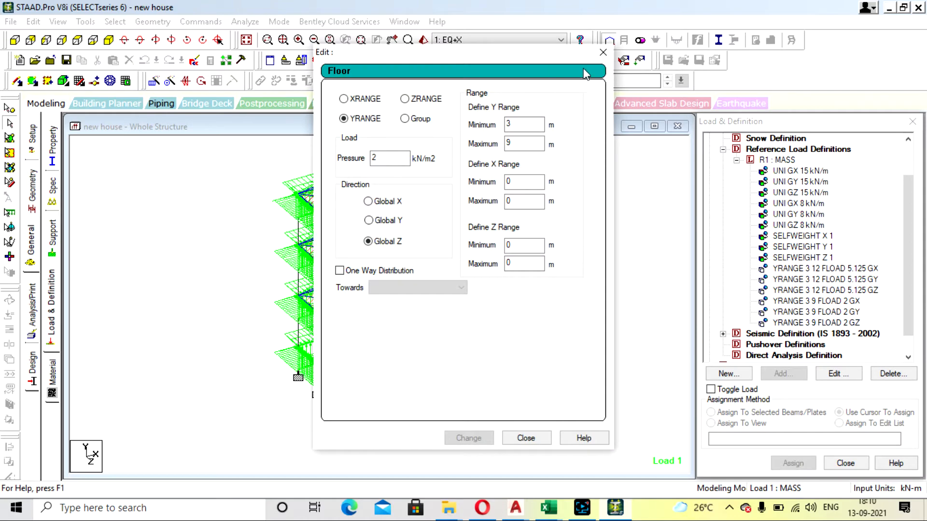
click(602, 54)
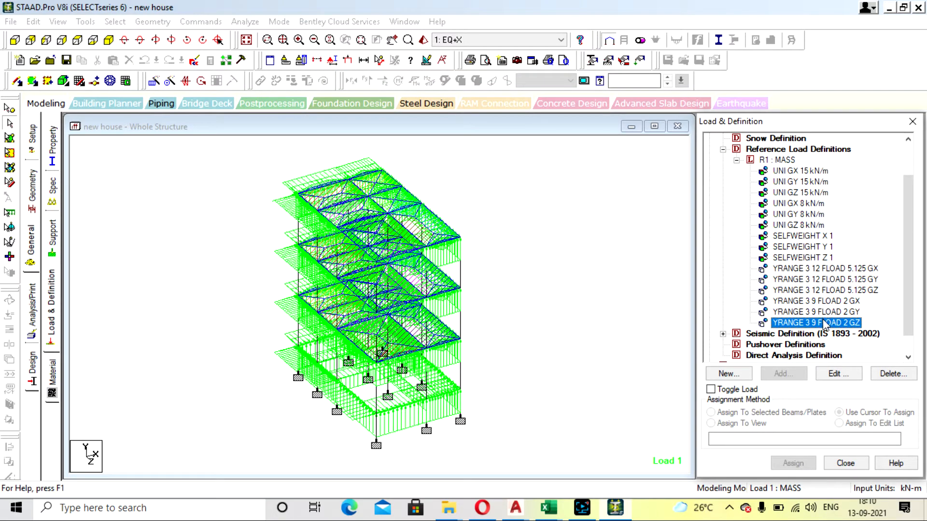
click(591, 278)
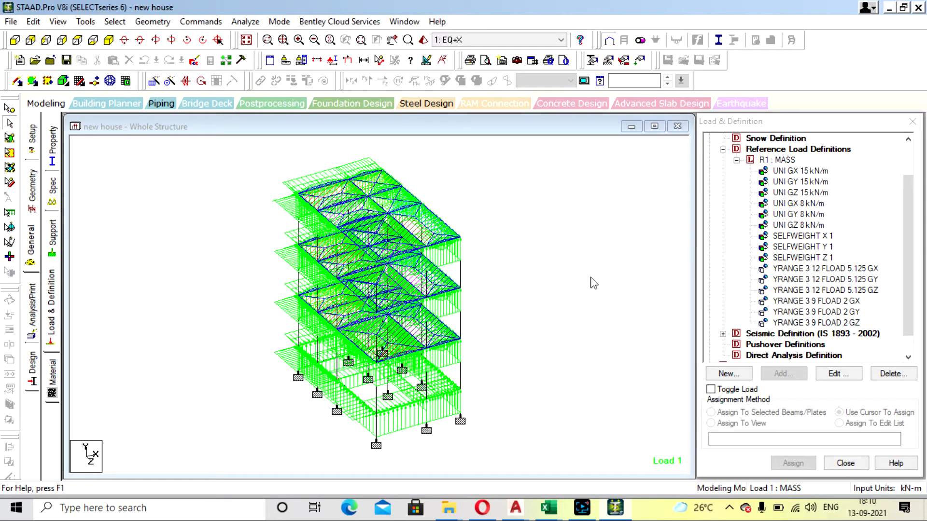
- Expand the IS 1893 - 2002 seismic definition and its zone entry to examine the weights it contains
scroll(758, 283, down, 1)
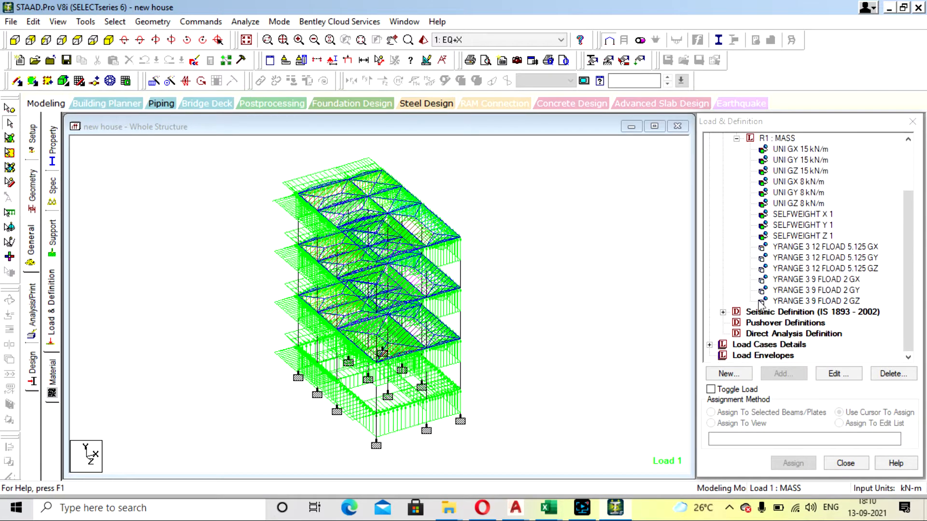
click(723, 312)
scroll(723, 314, down, 2)
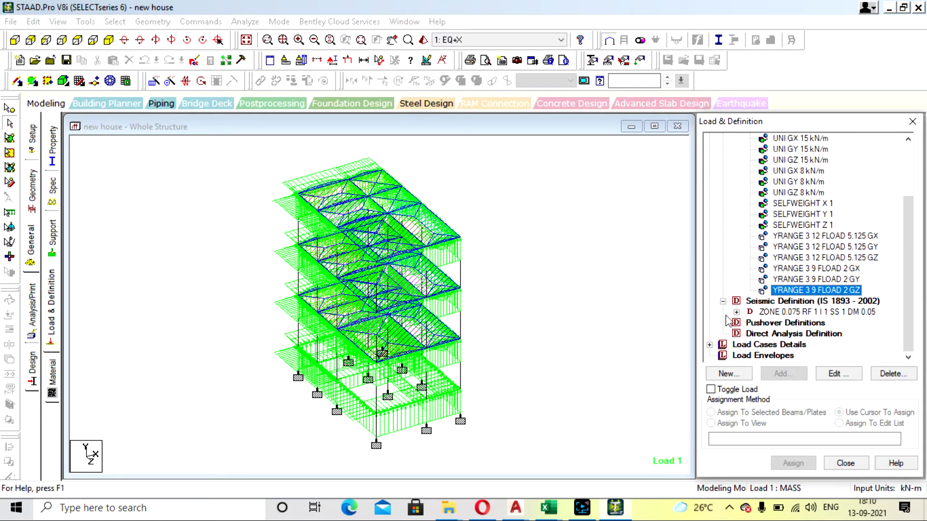
click(736, 312)
scroll(765, 324, down, 1)
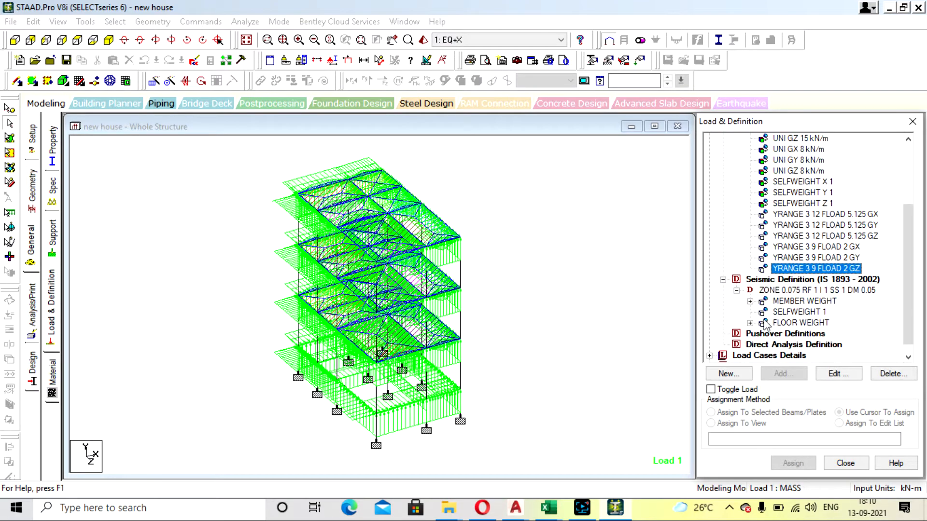
click(571, 241)
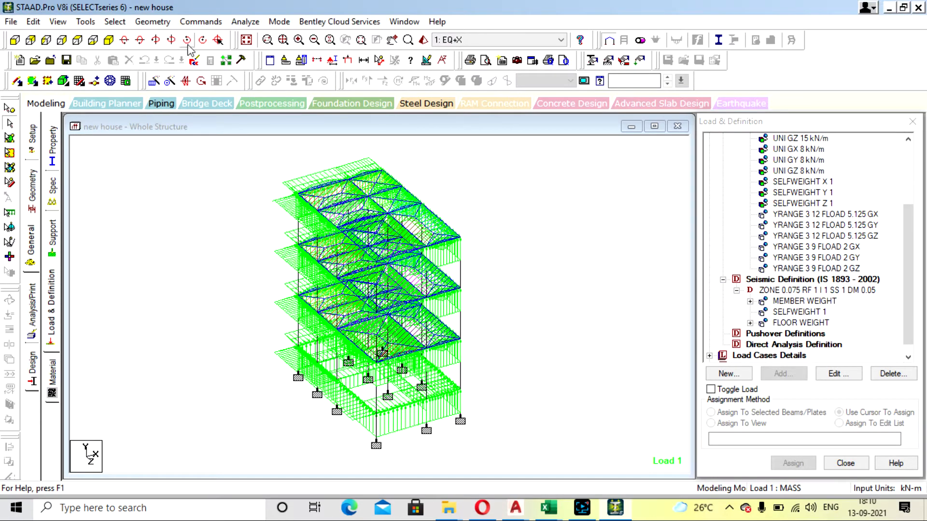
- Reopen the command file and review the lines from DEFINE 1893 through the reference loads to the seismic load cases
click(195, 61)
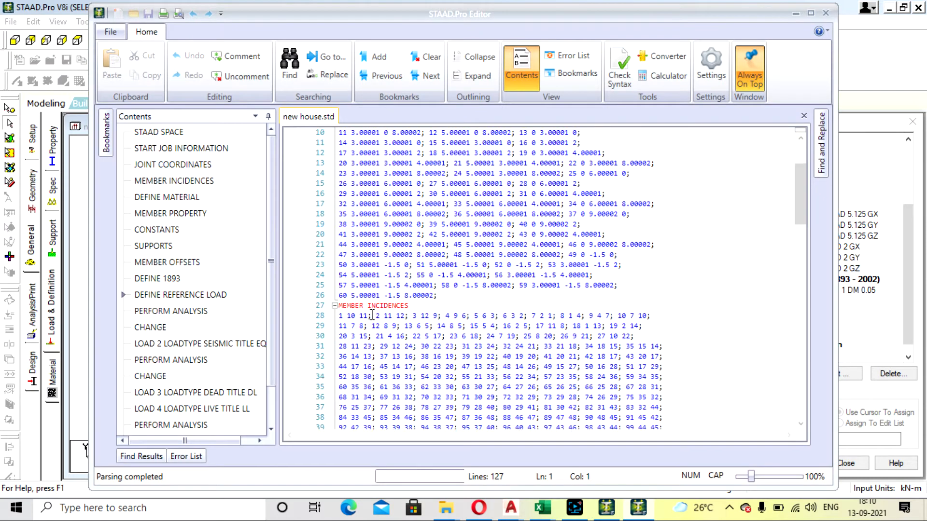
click(201, 280)
scroll(411, 279, down, 5)
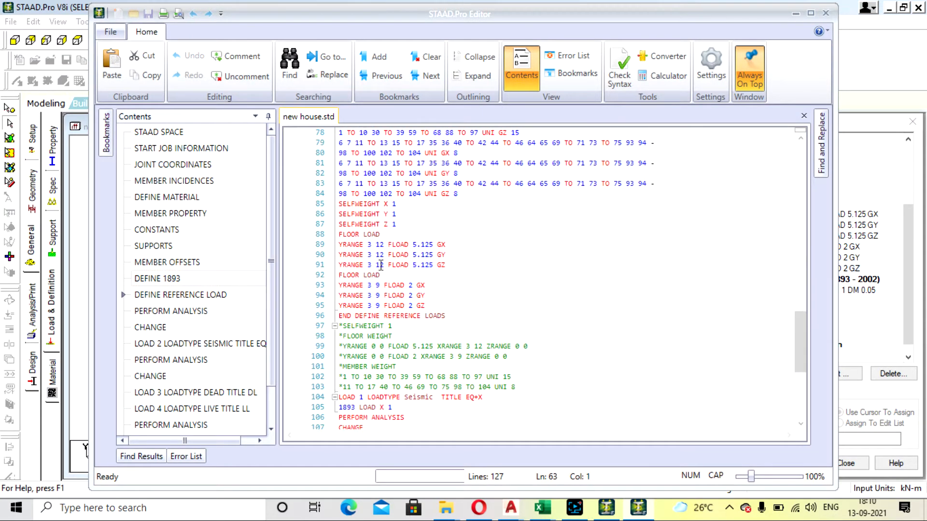
scroll(374, 279, down, 2)
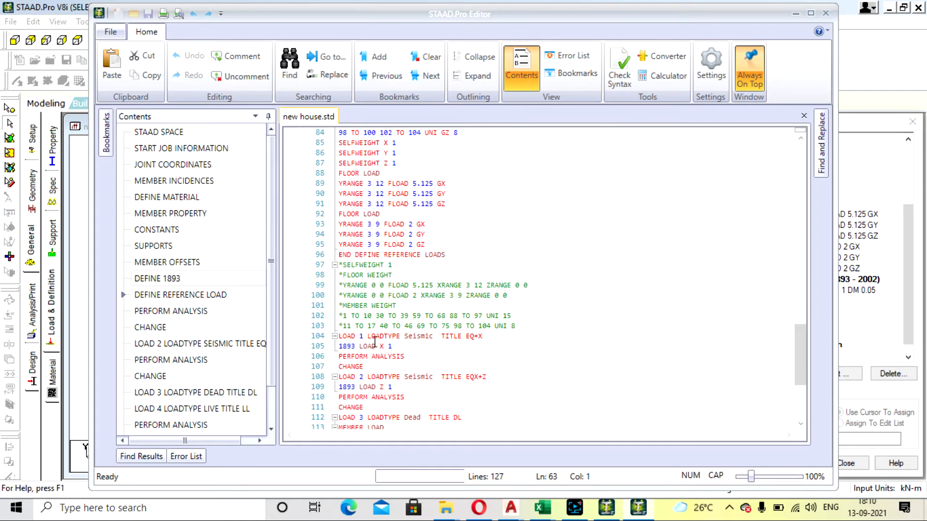
scroll(374, 276, up, 3)
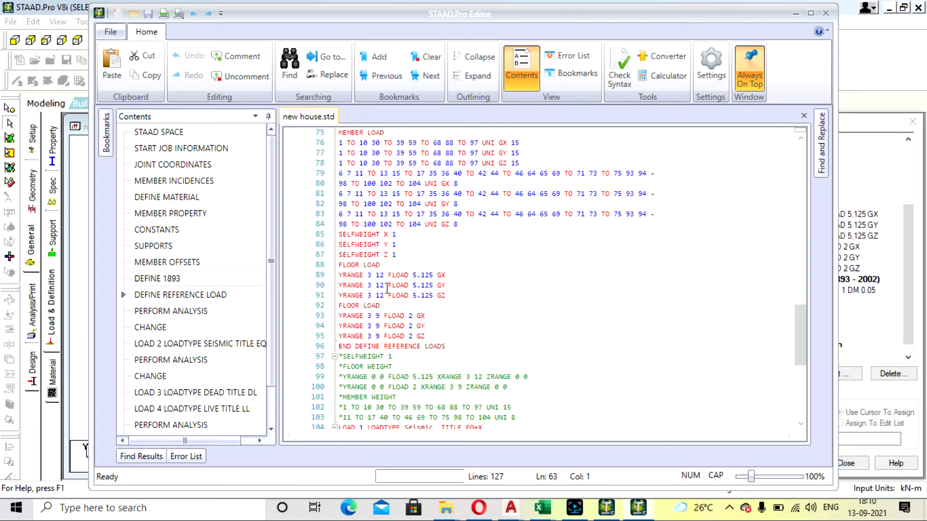
- Comment out the member weight, selfweight and floor weight lines under DEFINE 1893 LOAD, then save and close the command file
scroll(387, 290, up, 9)
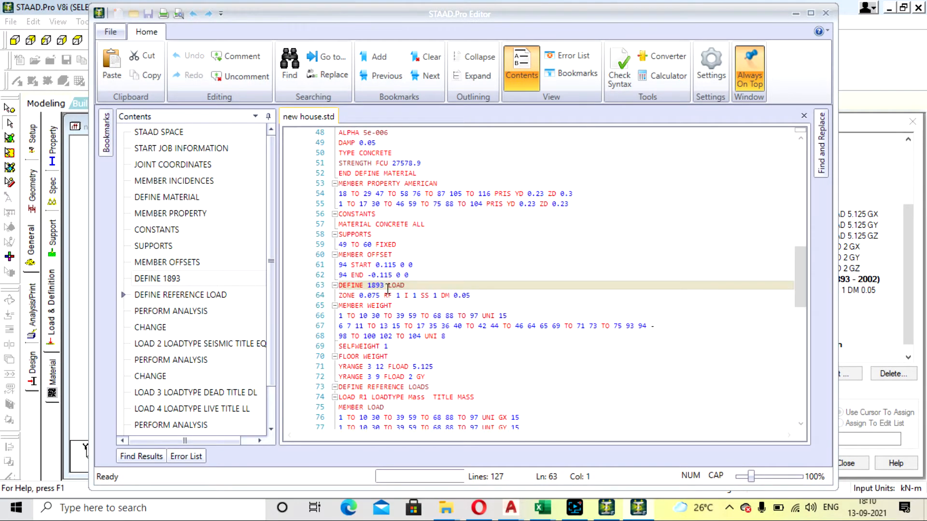
scroll(388, 289, down, 7)
scroll(370, 253, down, 2)
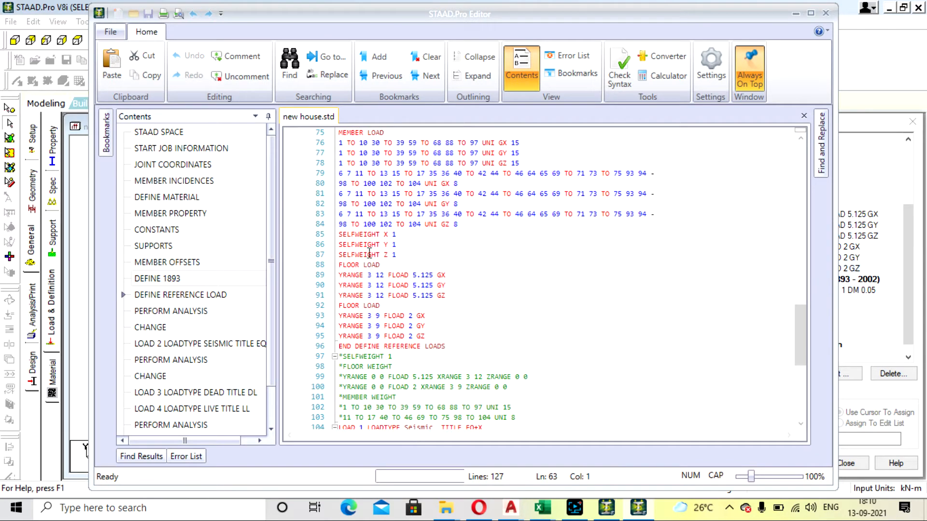
scroll(435, 296, down, 3)
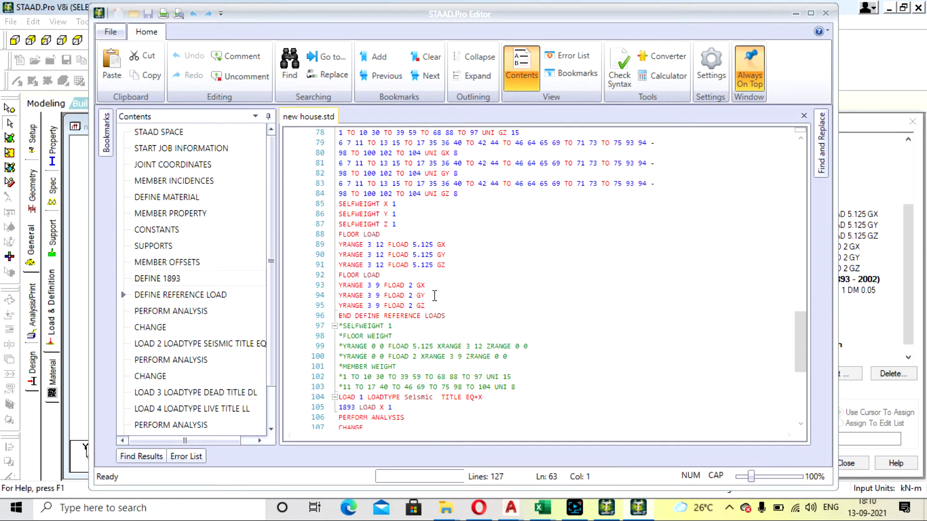
click(192, 279)
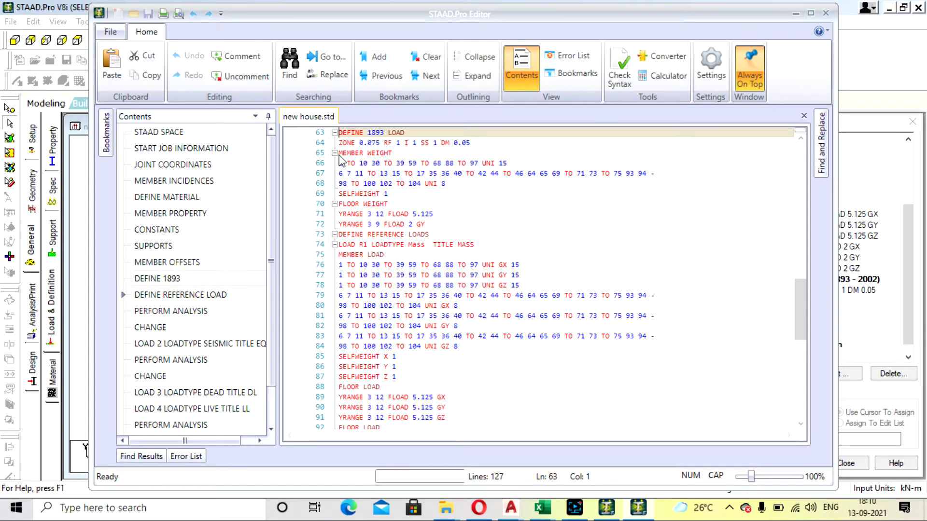
drag(340, 154, 482, 224)
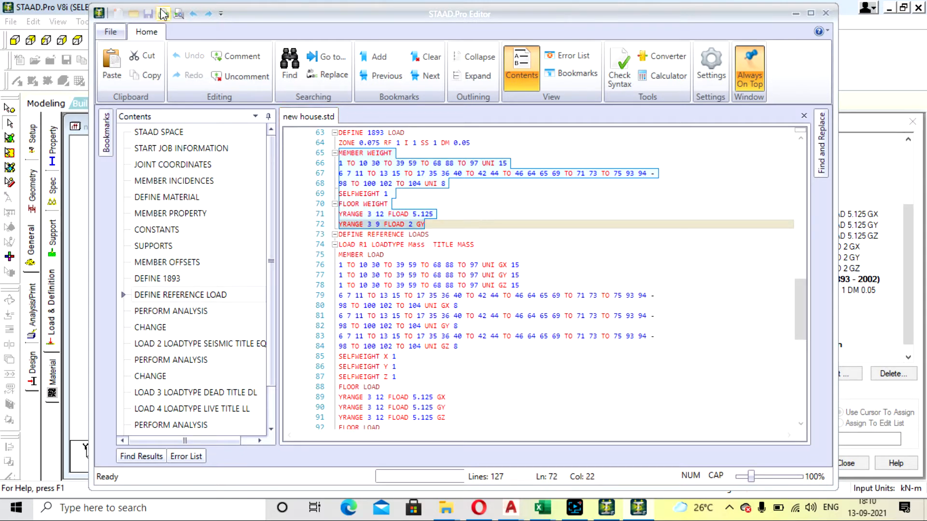
click(233, 57)
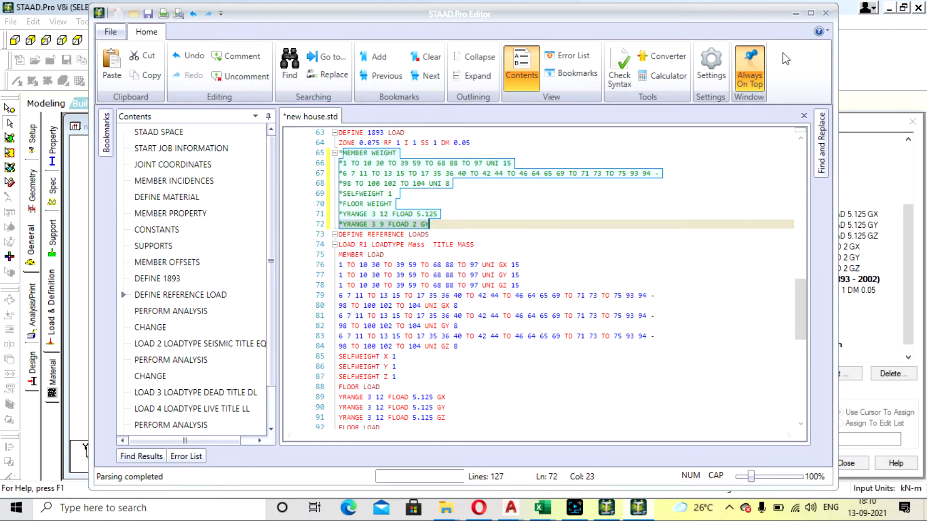
click(825, 13)
click(425, 271)
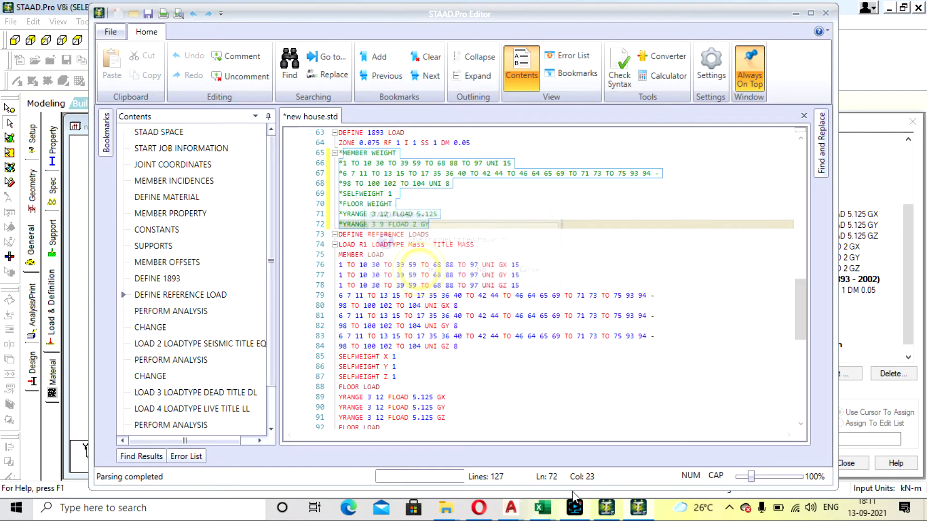
click(582, 507)
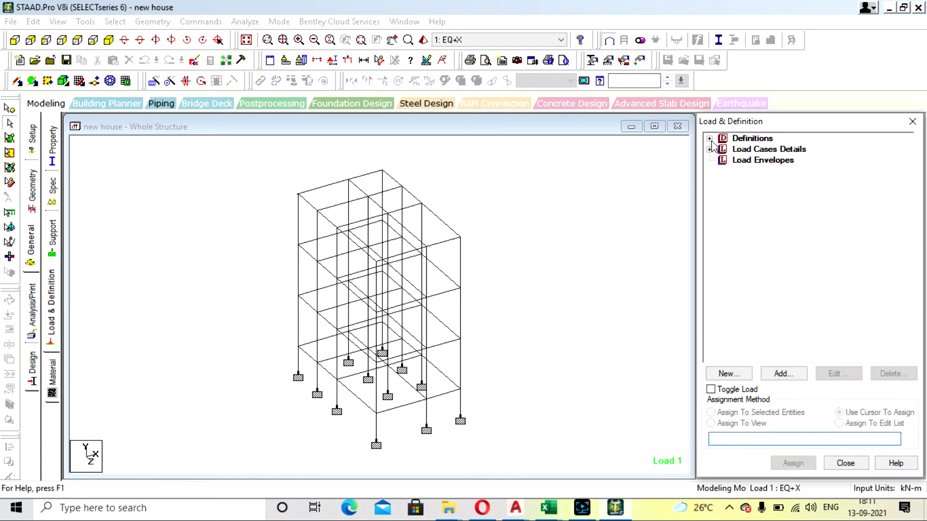
- Expand the IS 1893 - 2002 seismic definition and the reference load definitions to check their remaining entries
click(710, 140)
click(723, 203)
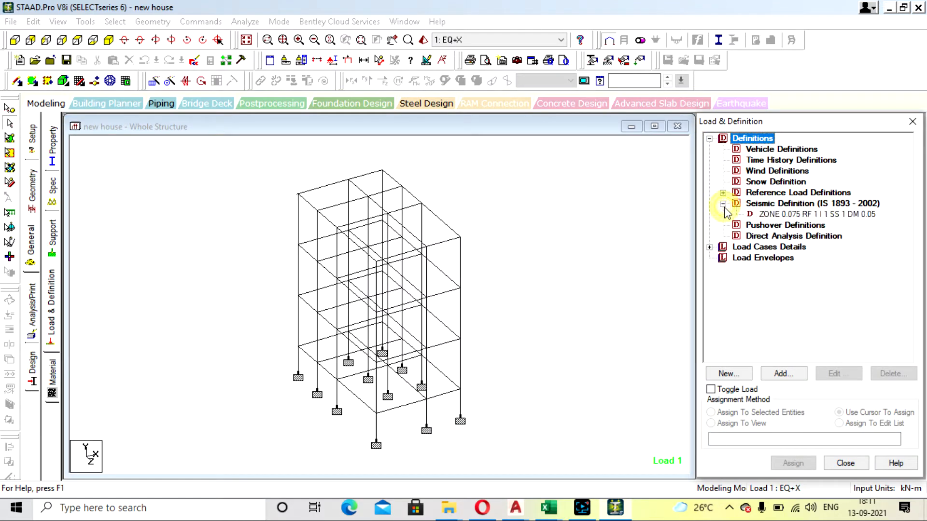
click(796, 215)
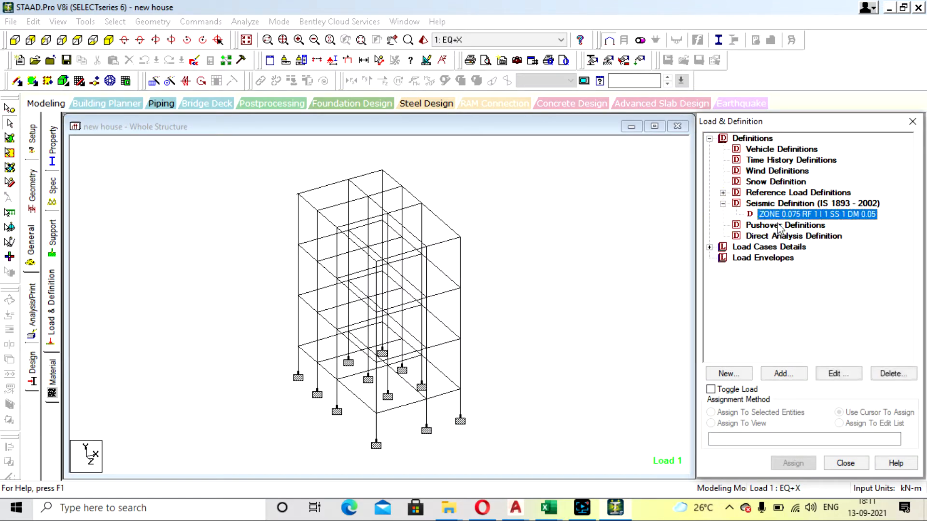
click(723, 193)
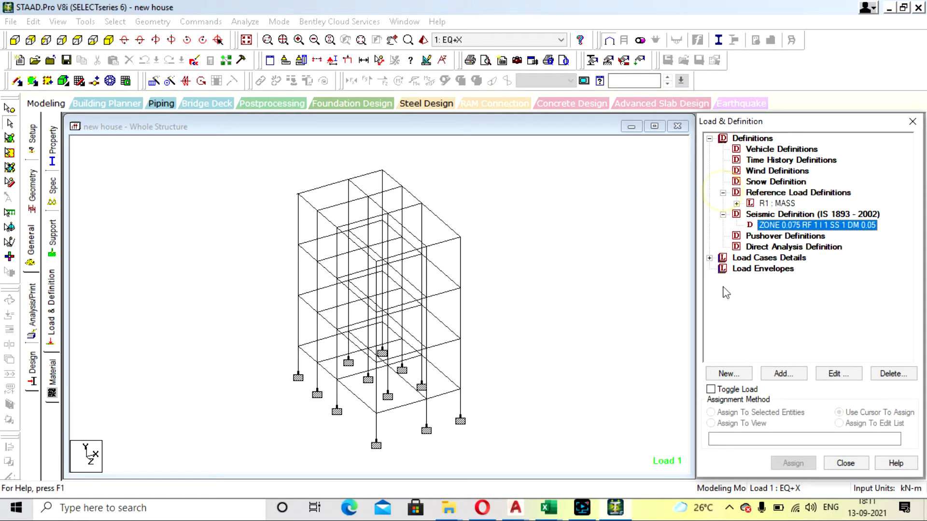
- Add primary load case 5 with the Seismic loading type and the title RSX
click(709, 258)
click(796, 260)
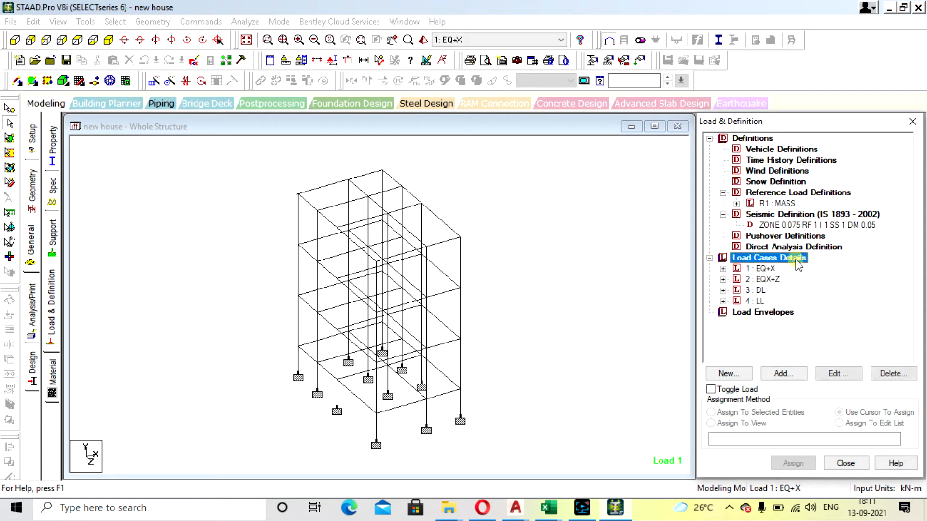
click(783, 374)
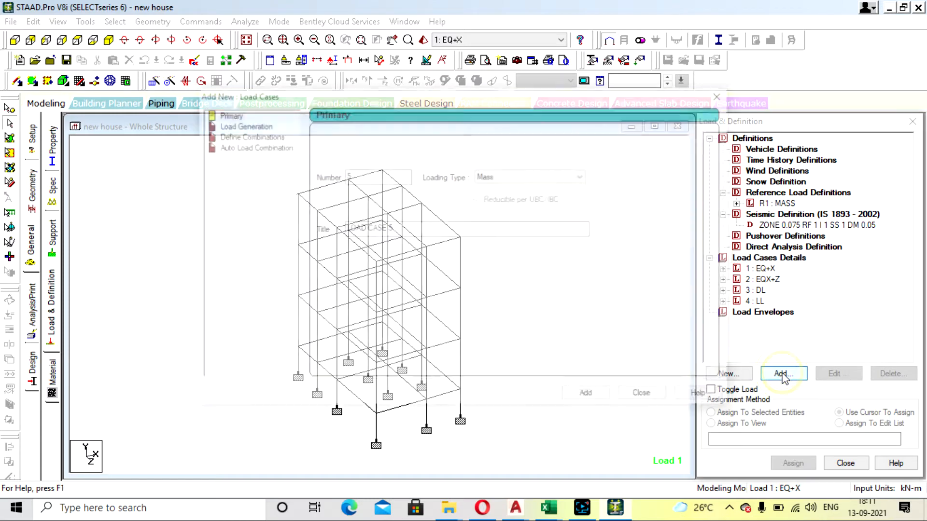
click(500, 175)
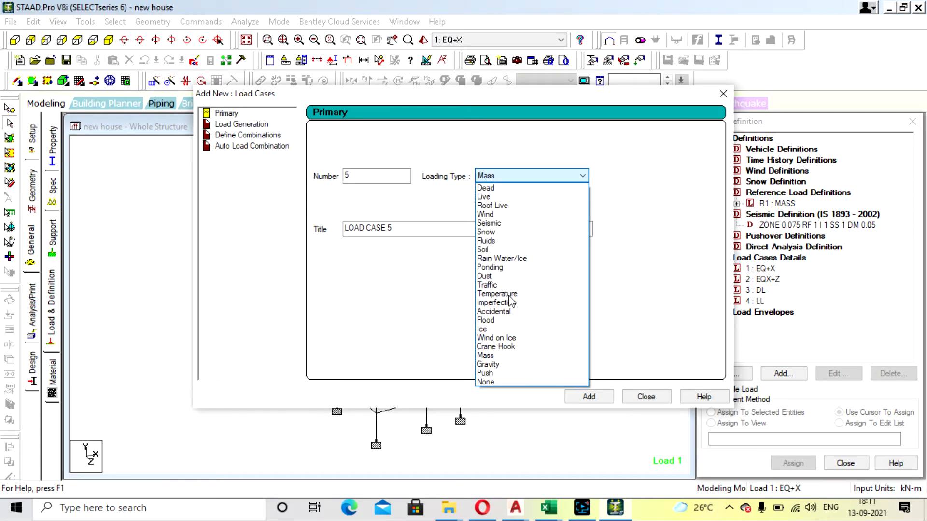
click(498, 223)
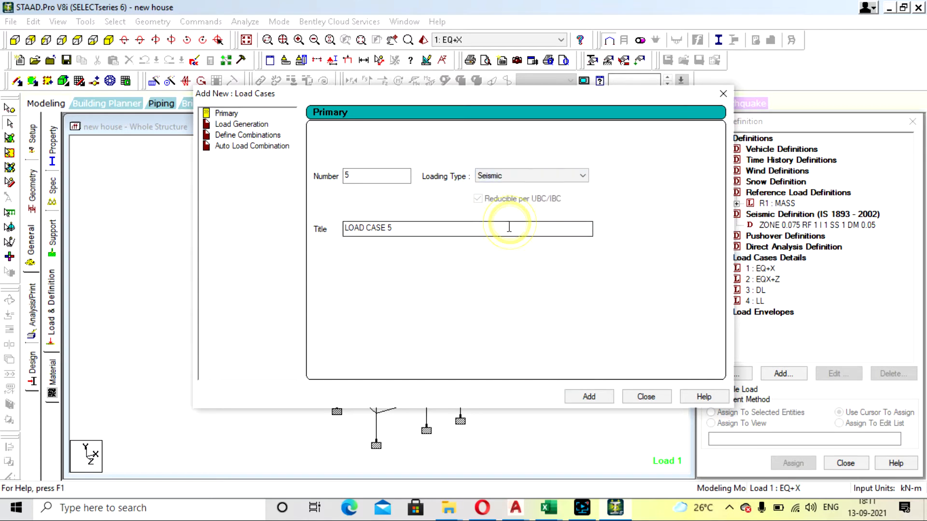
drag(429, 229, 277, 222)
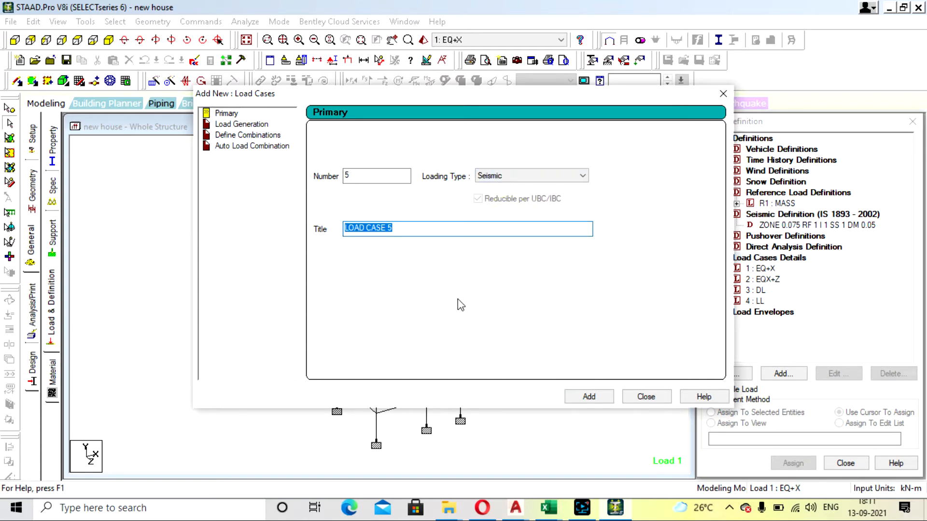
text(RSX)
click(599, 398)
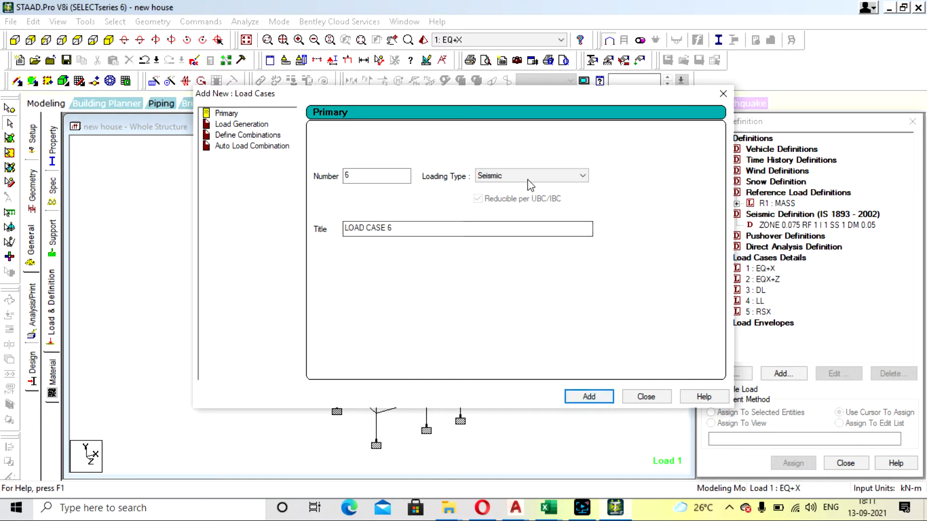
- Add primary load case 6 with the Seismic loading type and the title RSZ
drag(451, 229, 313, 220)
text(R)
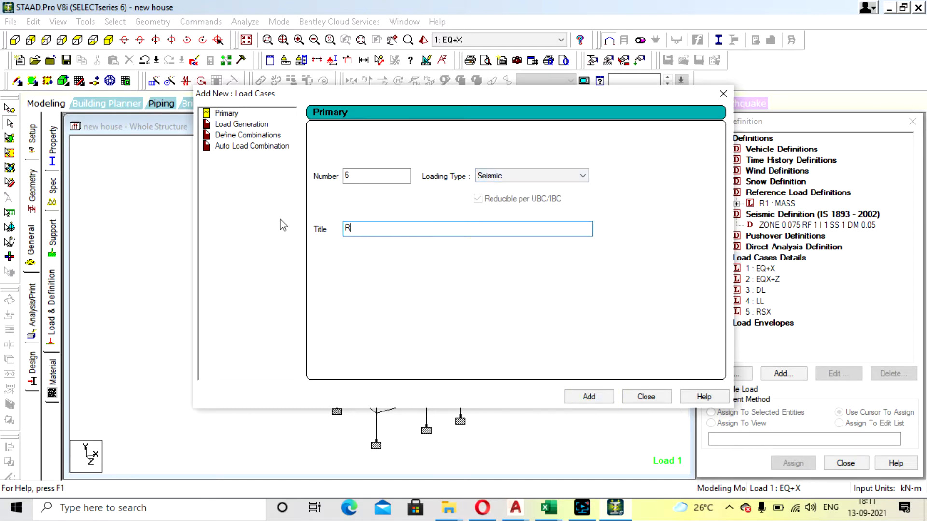
text(SZ)
click(587, 399)
click(646, 399)
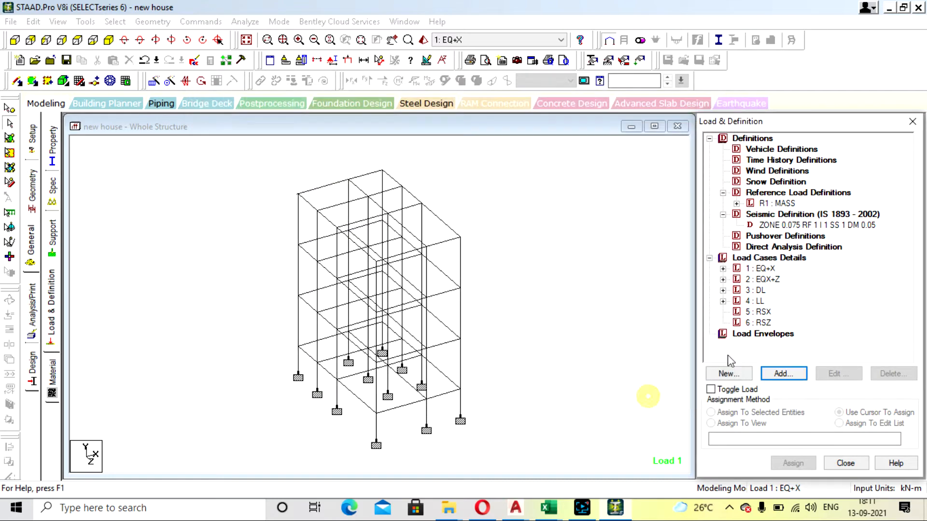
click(760, 312)
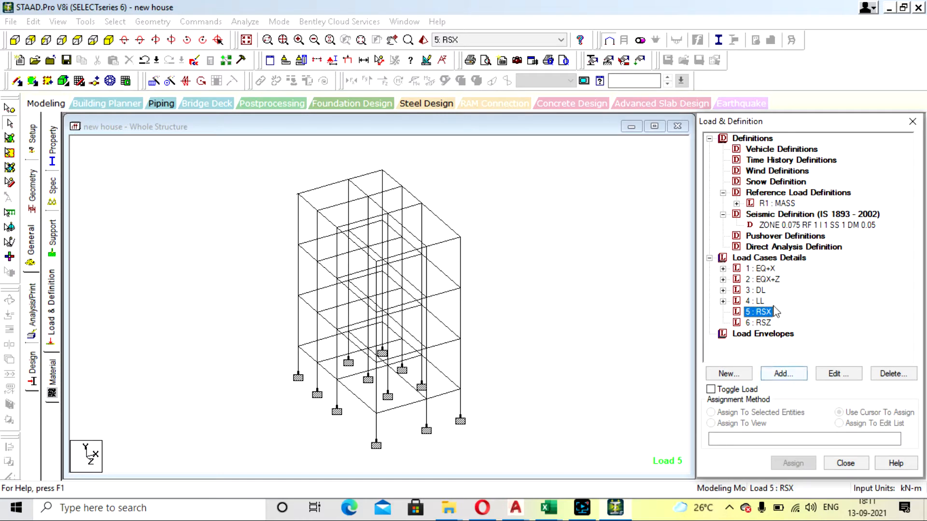
click(785, 374)
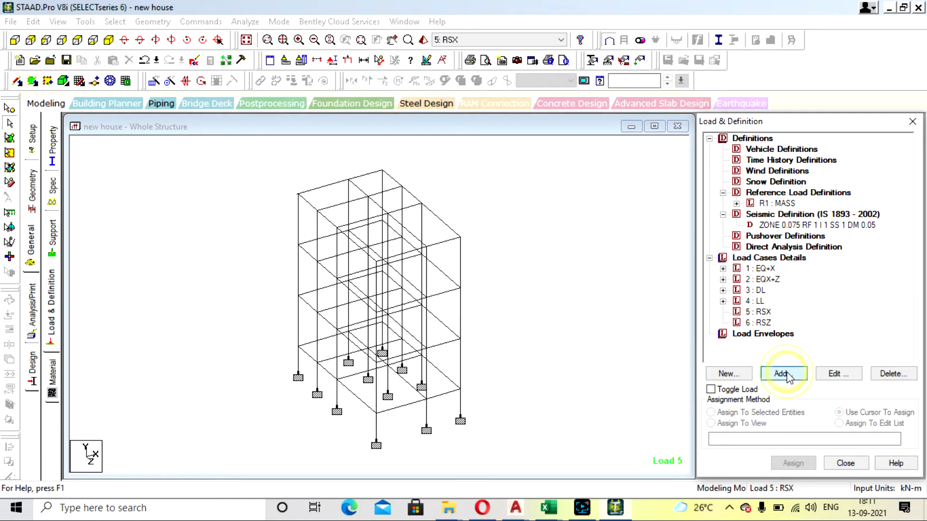
click(780, 373)
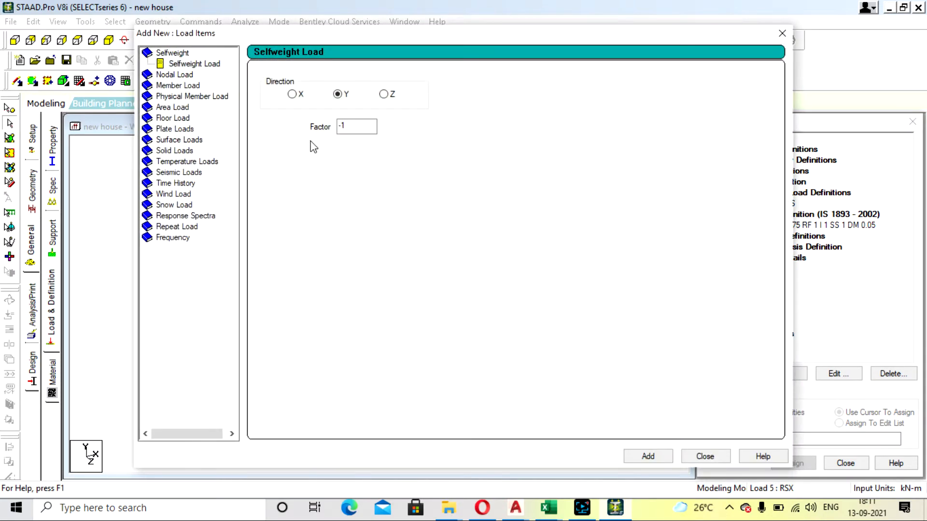
click(179, 217)
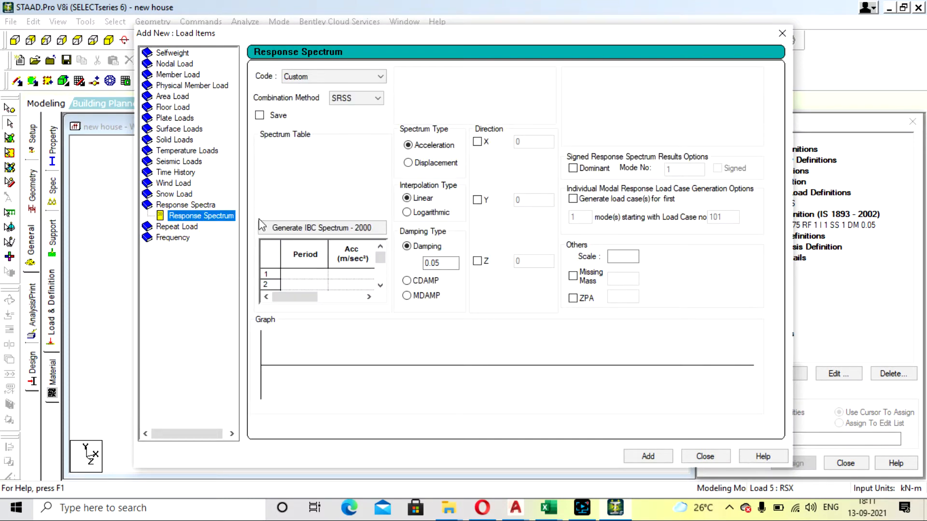
click(340, 75)
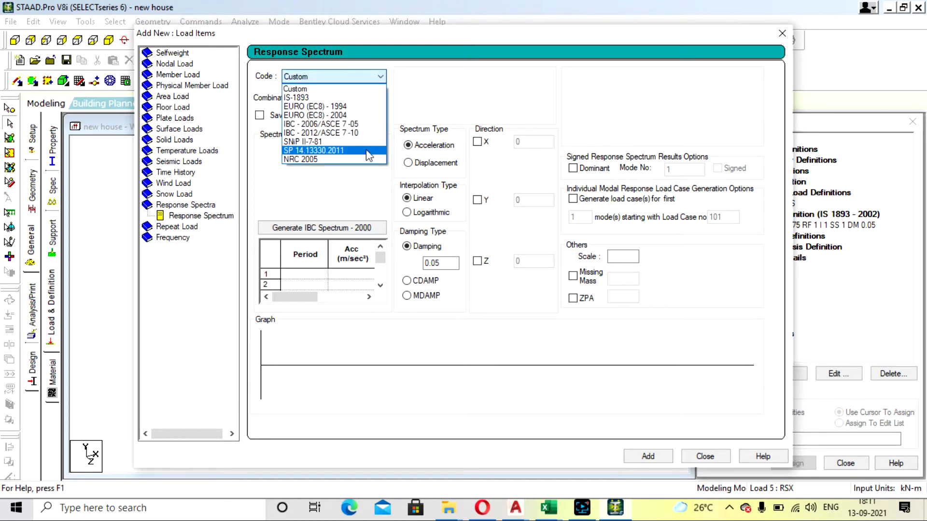
click(352, 98)
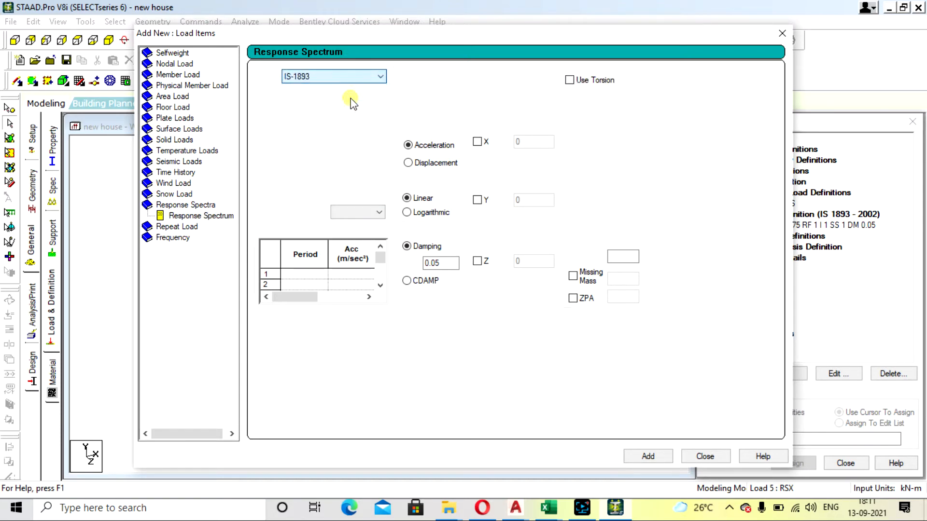
click(351, 98)
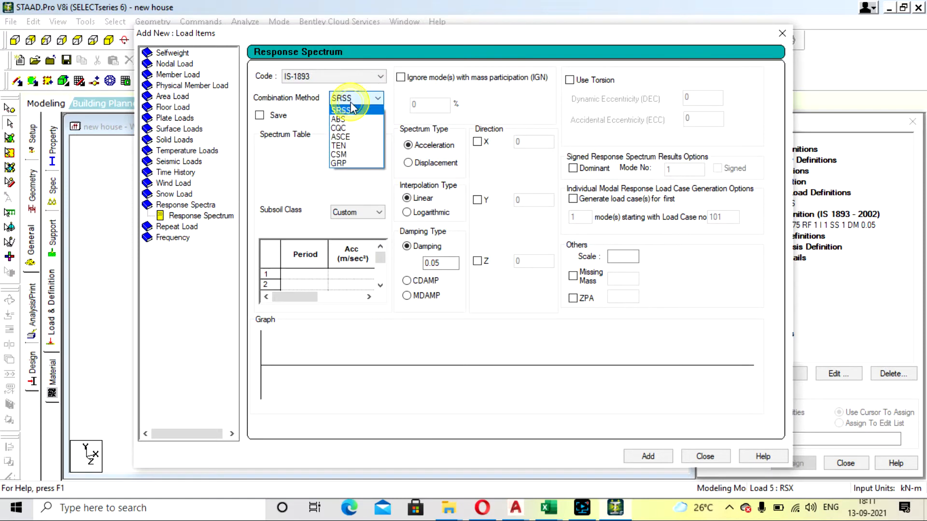
click(349, 107)
click(582, 507)
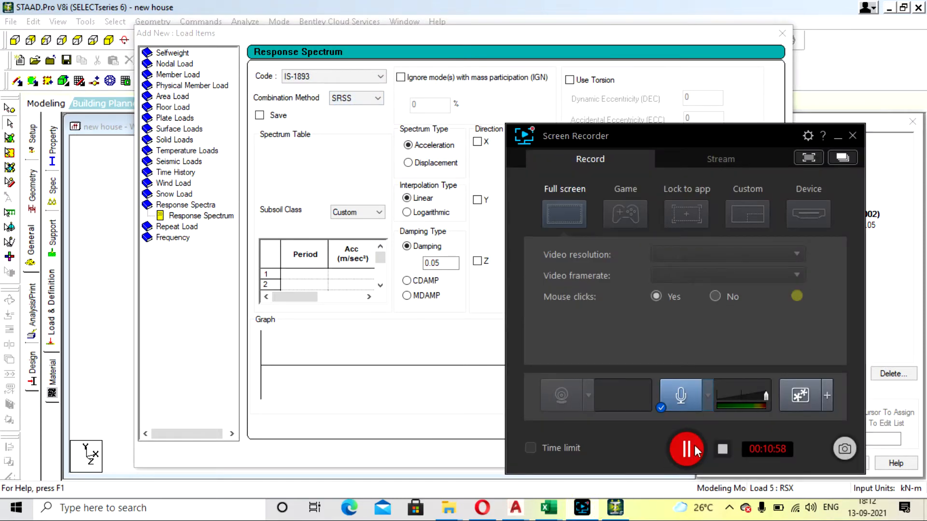
click(694, 445)
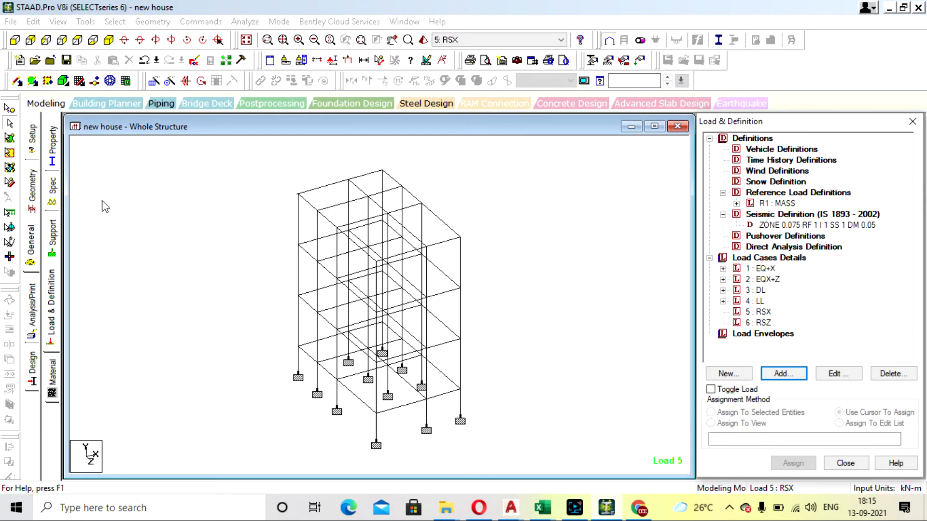
click(758, 313)
click(783, 375)
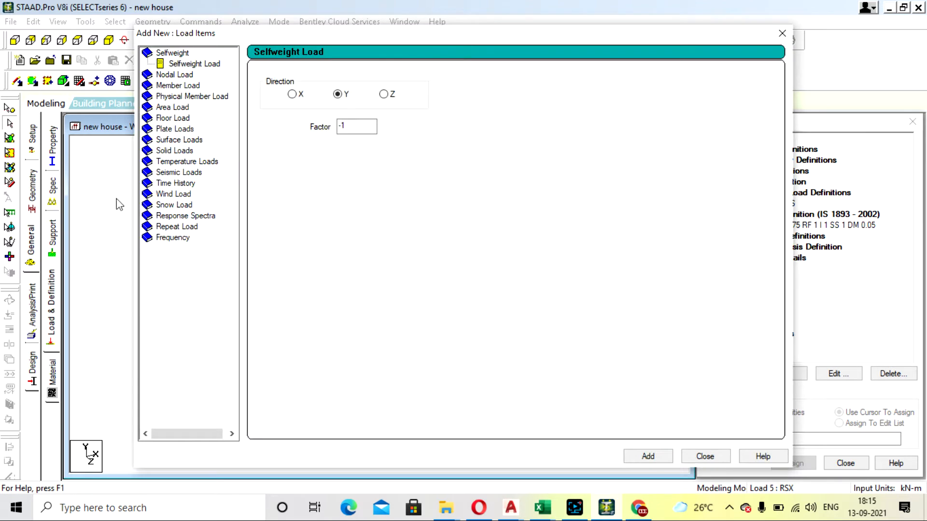
click(205, 218)
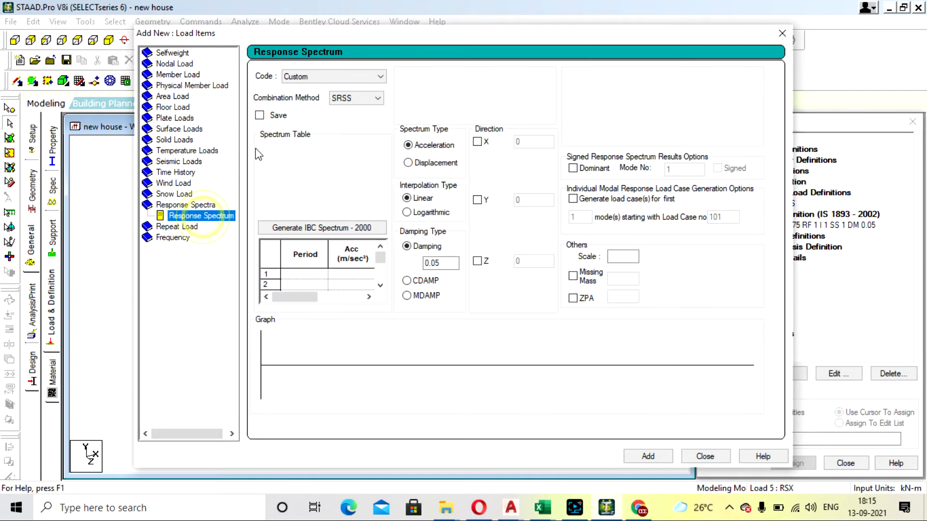
click(338, 76)
click(345, 97)
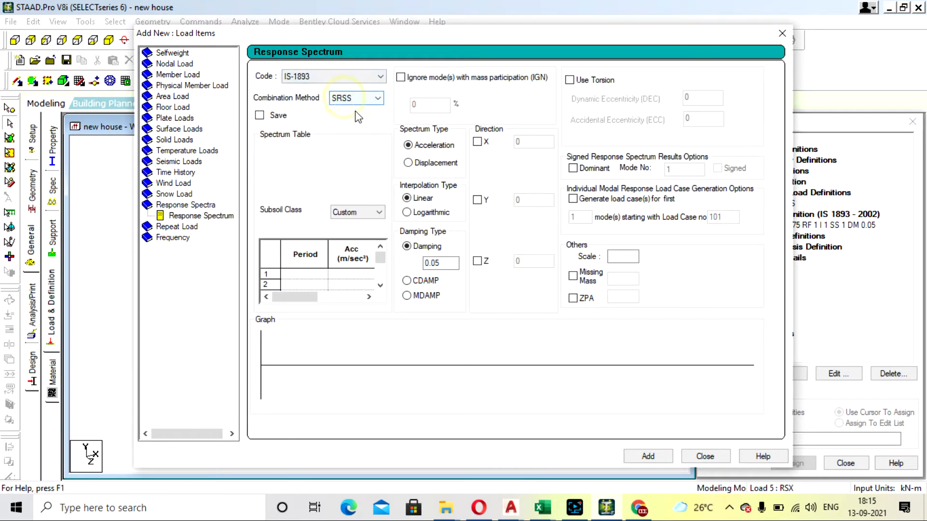
click(356, 98)
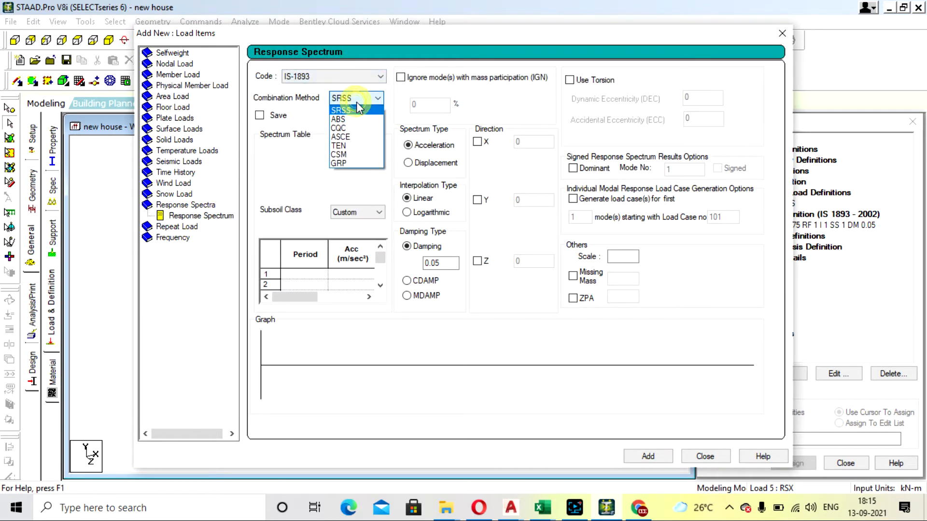
click(360, 158)
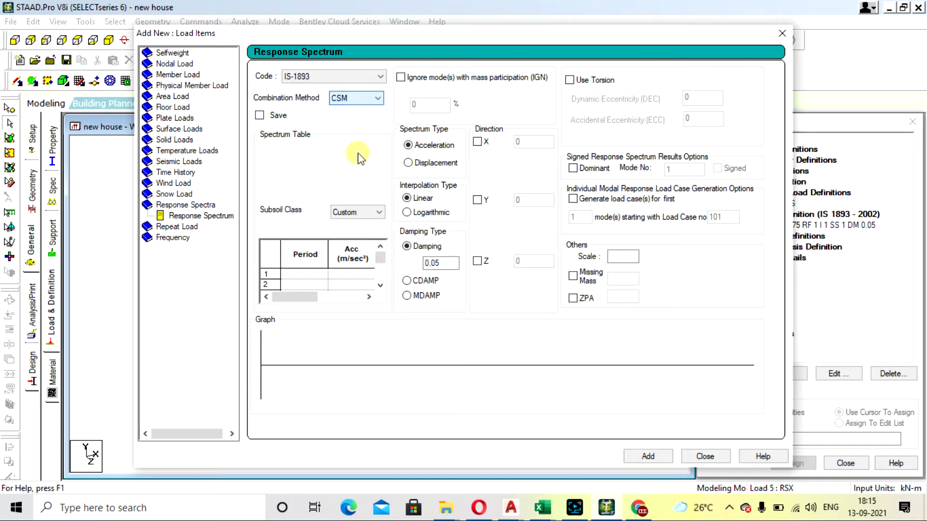
click(376, 97)
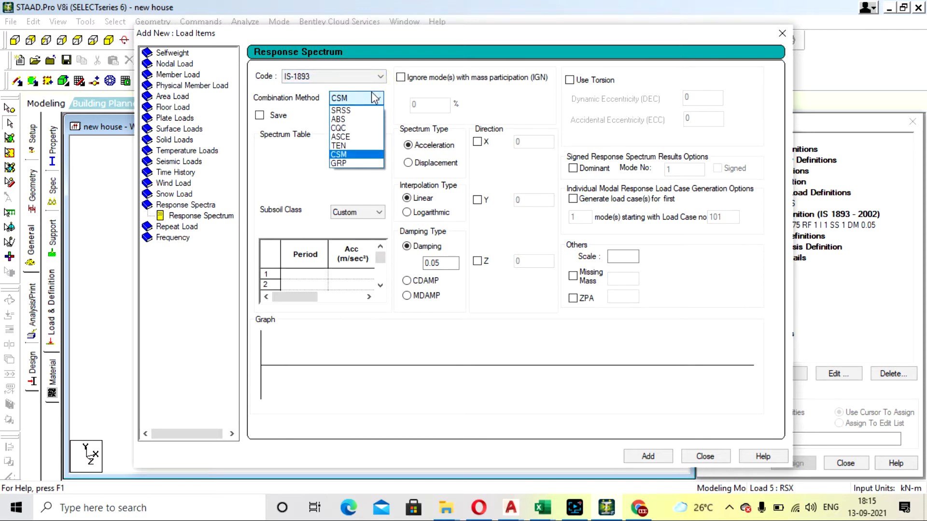
click(375, 98)
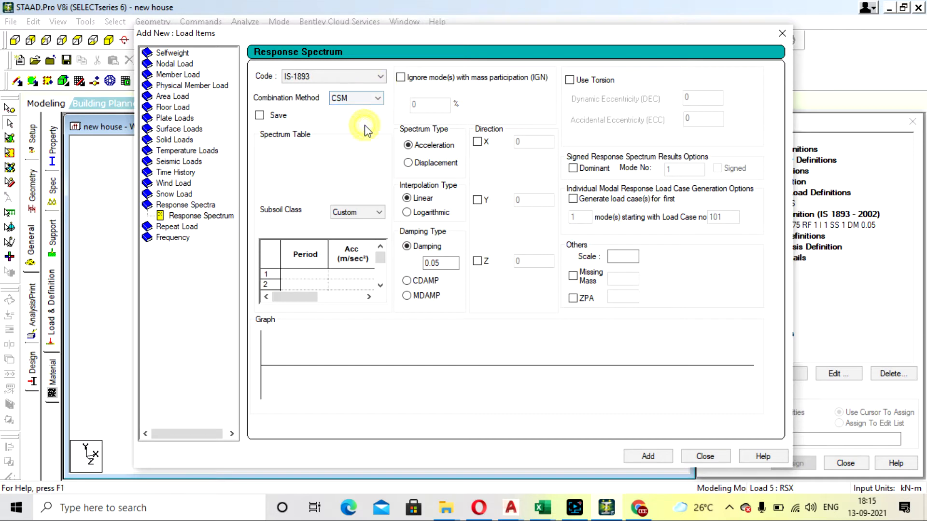
click(361, 216)
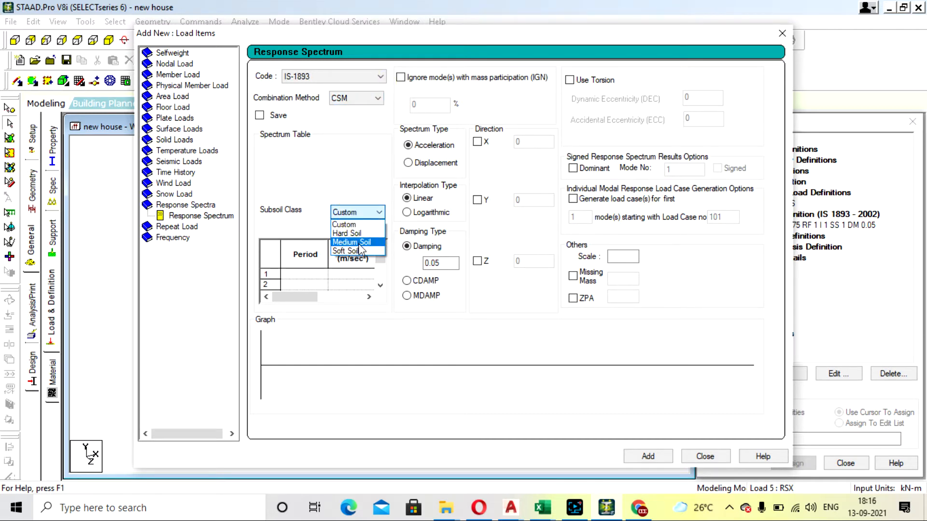
click(448, 280)
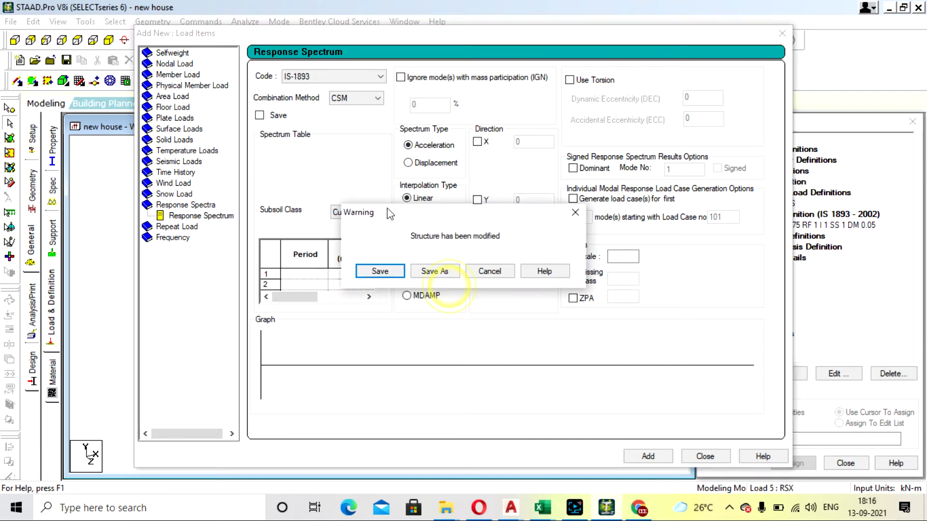
click(380, 271)
click(369, 213)
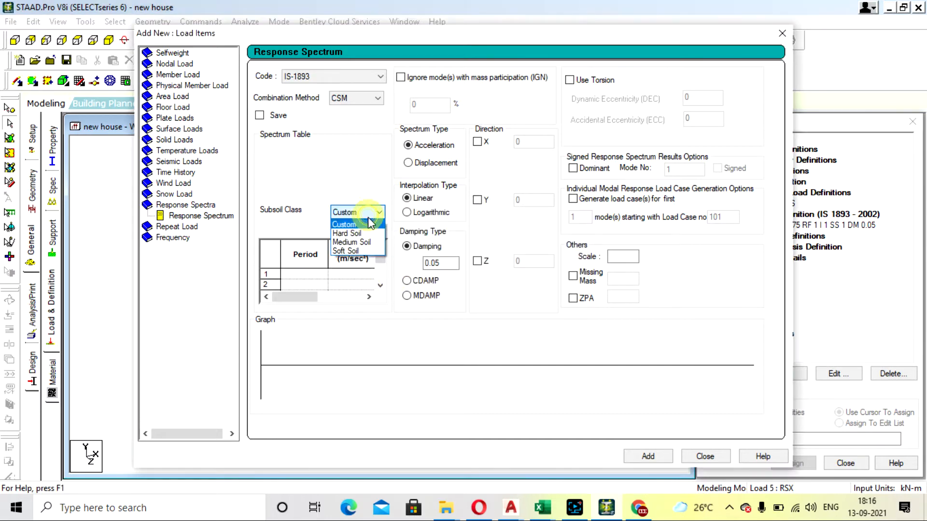
click(370, 243)
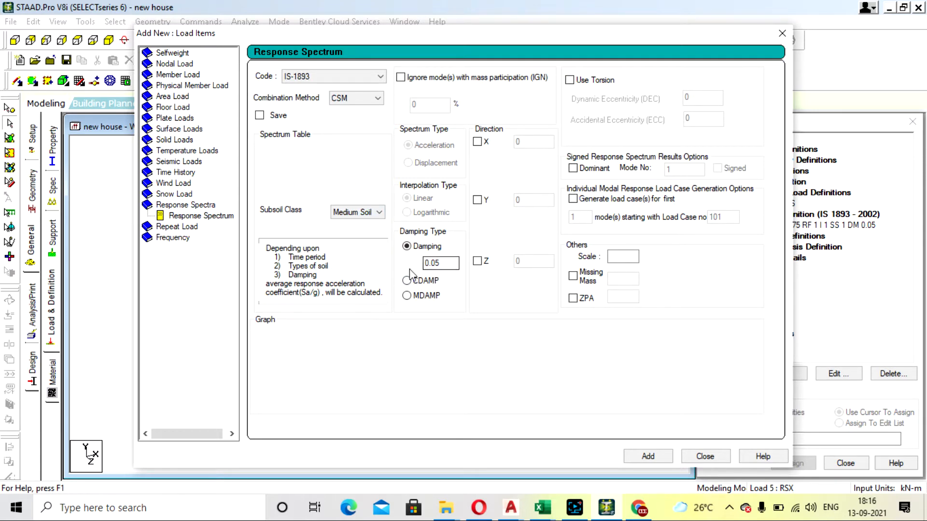
click(477, 142)
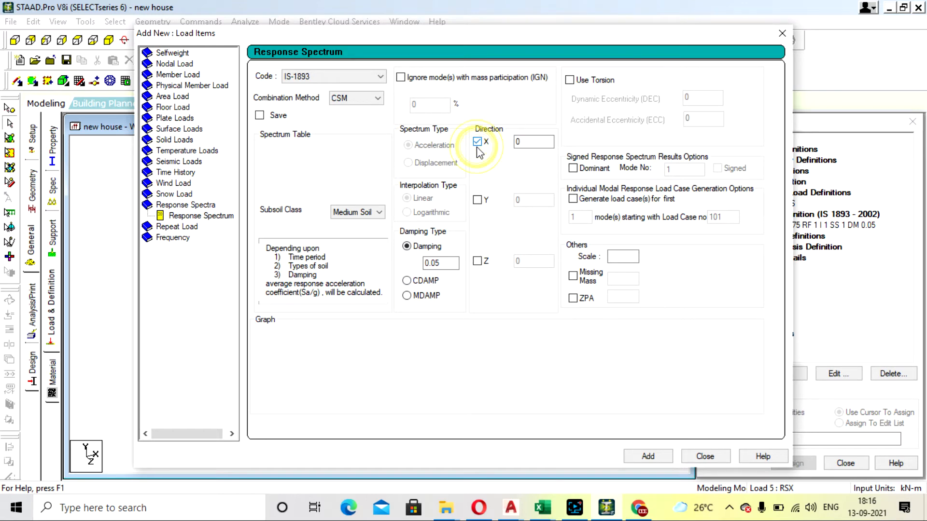
click(536, 141)
double_click(537, 141)
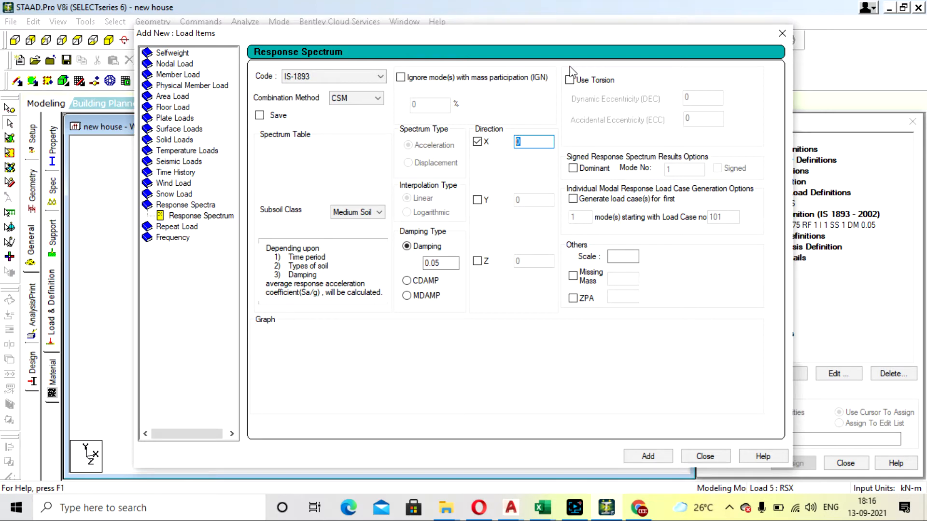
drag(572, 37, 399, 50)
- Open the seismic definition's parameters and the IS:1893 parameter generator to review the zone, response reduction and importance factors, and close them without changes
click(792, 225)
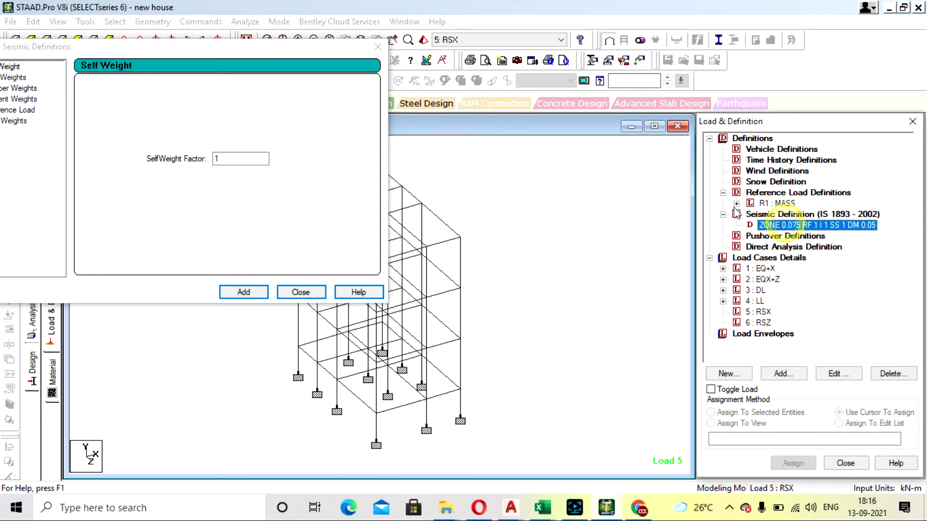
click(379, 47)
double_click(784, 227)
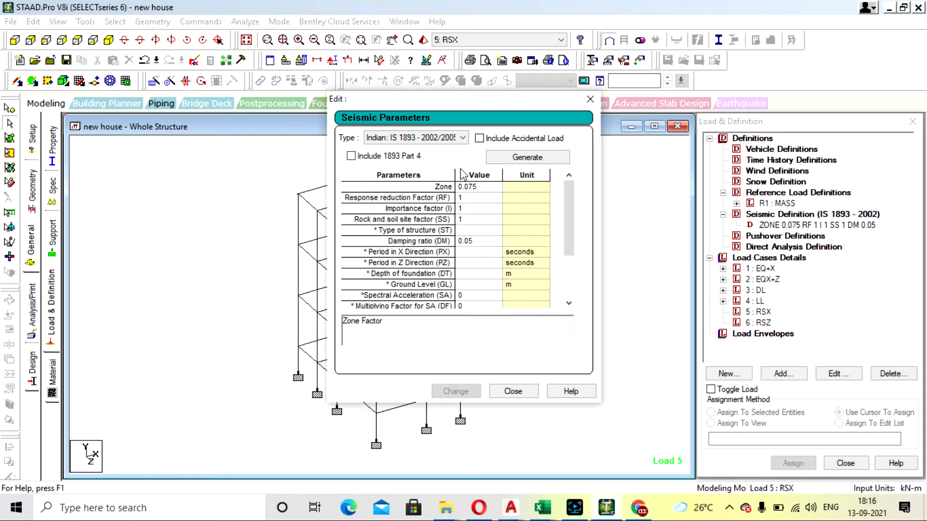
click(497, 161)
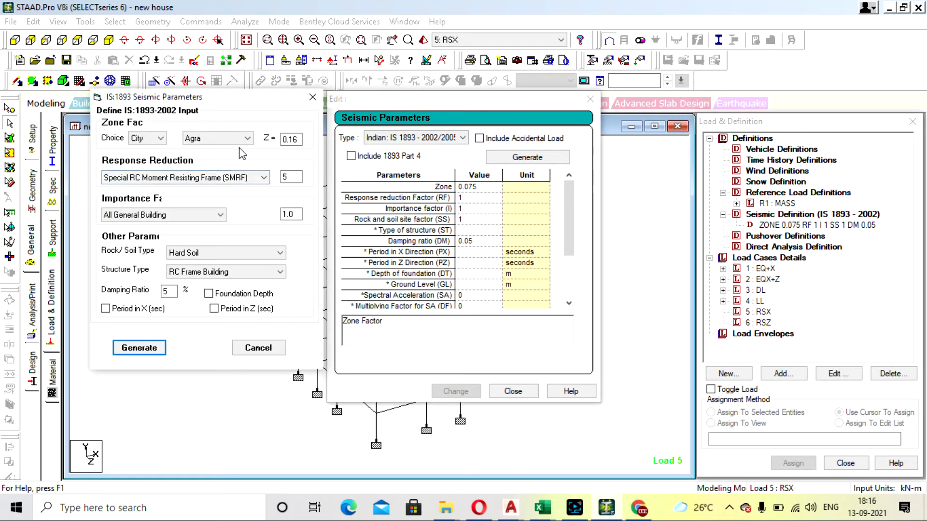
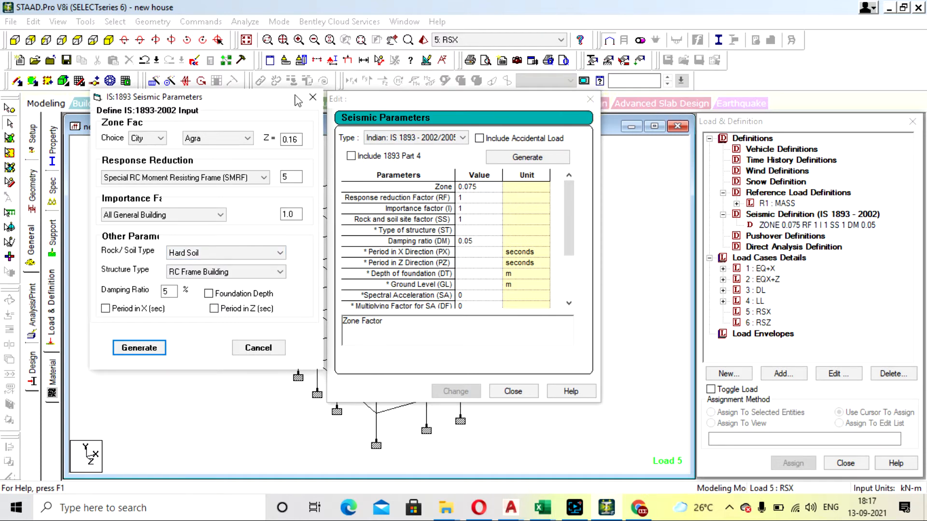
click(312, 97)
click(590, 100)
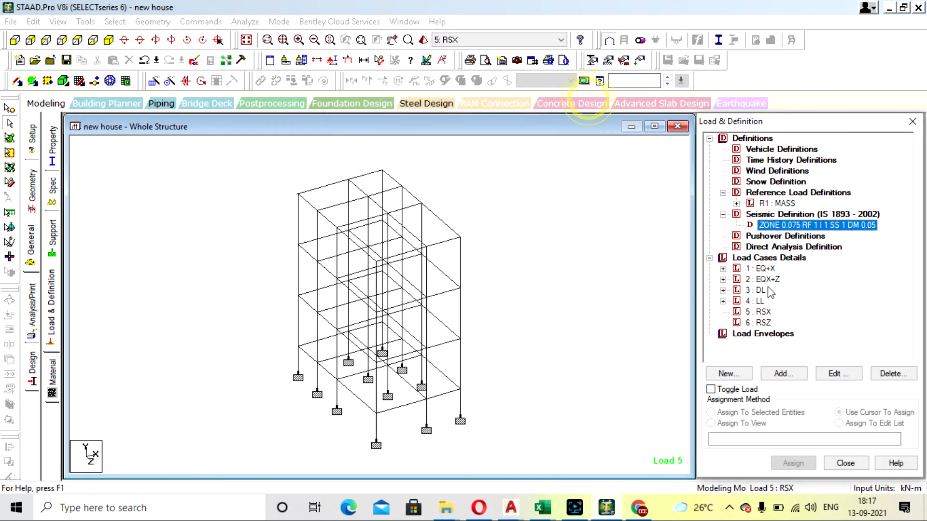
- Set up a response spectrum load for case RSX with code IS-1893, combination method CSM and an X direction factor of 0.016
click(760, 311)
click(783, 374)
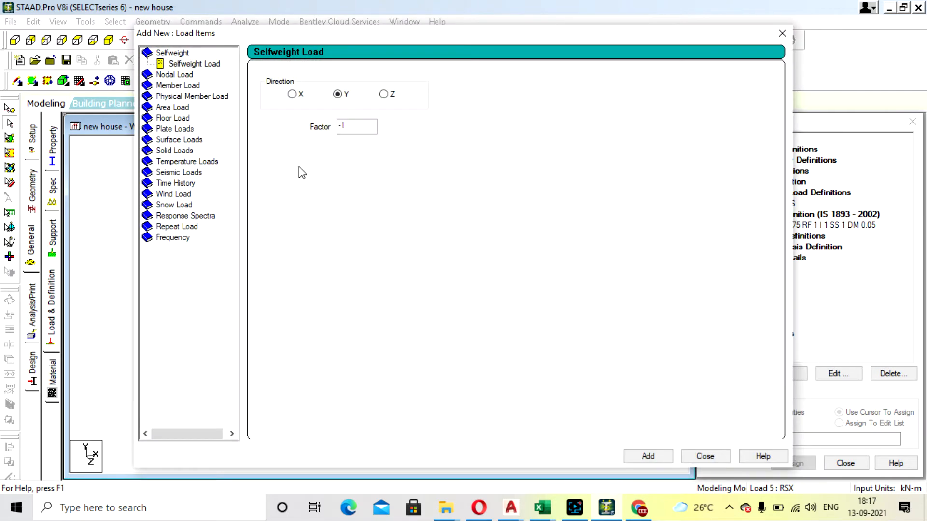
click(177, 215)
click(334, 76)
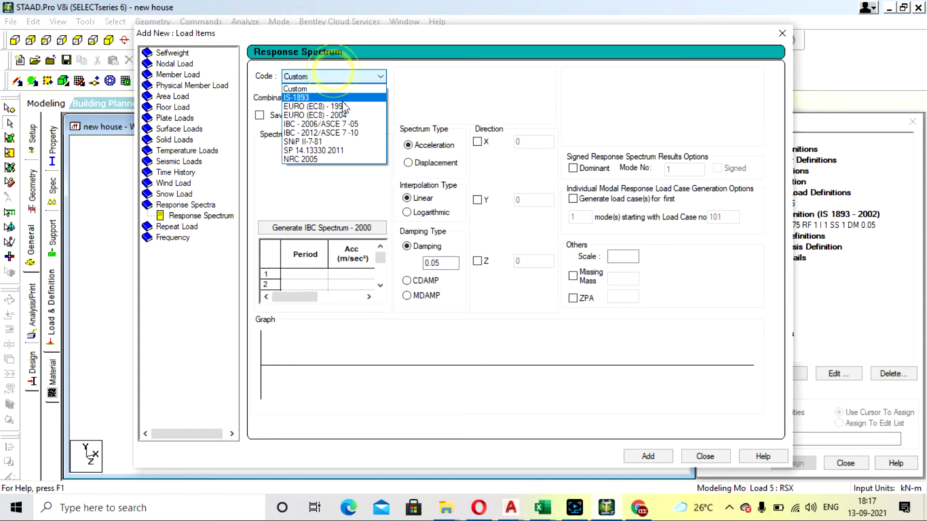
click(343, 96)
click(355, 98)
click(358, 155)
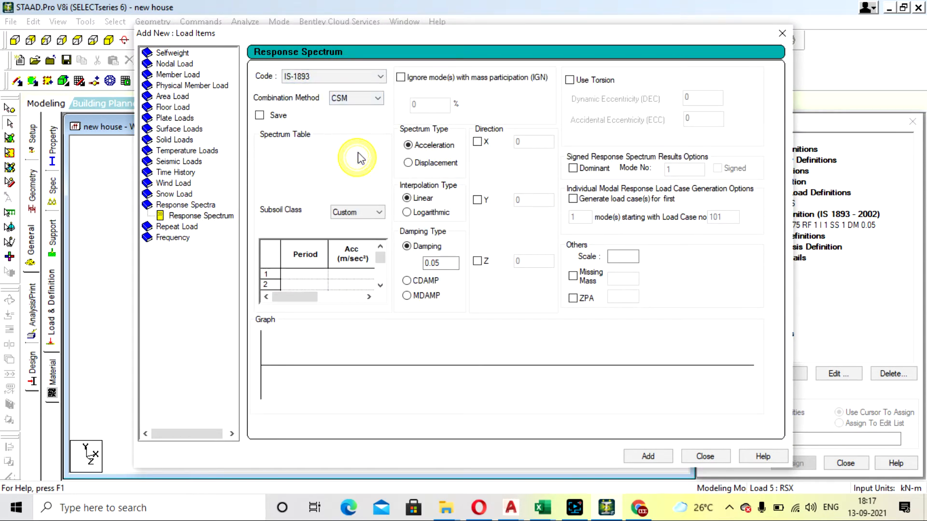
click(478, 142)
text(016)
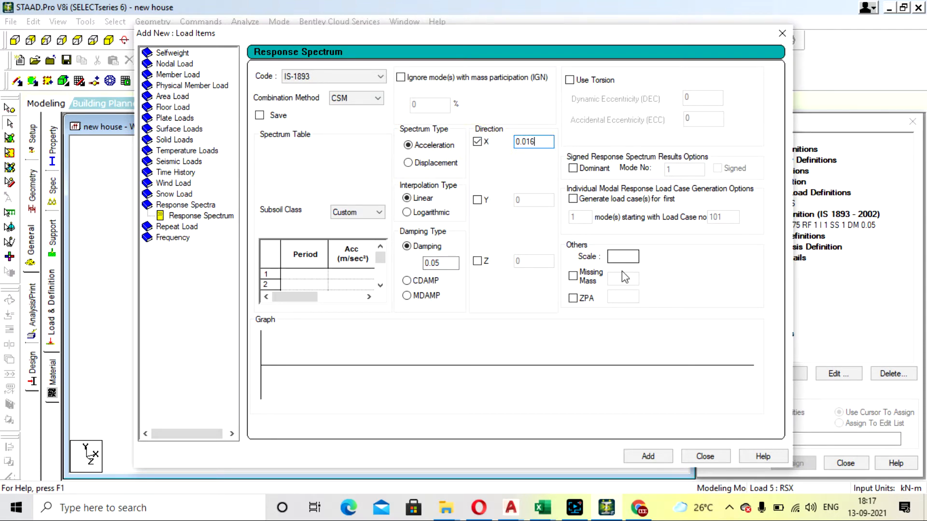
click(579, 81)
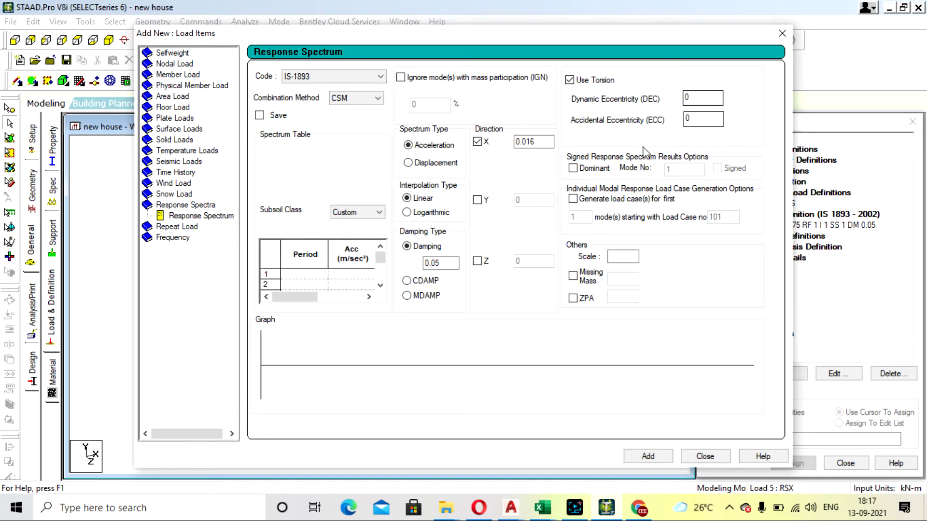
click(523, 144)
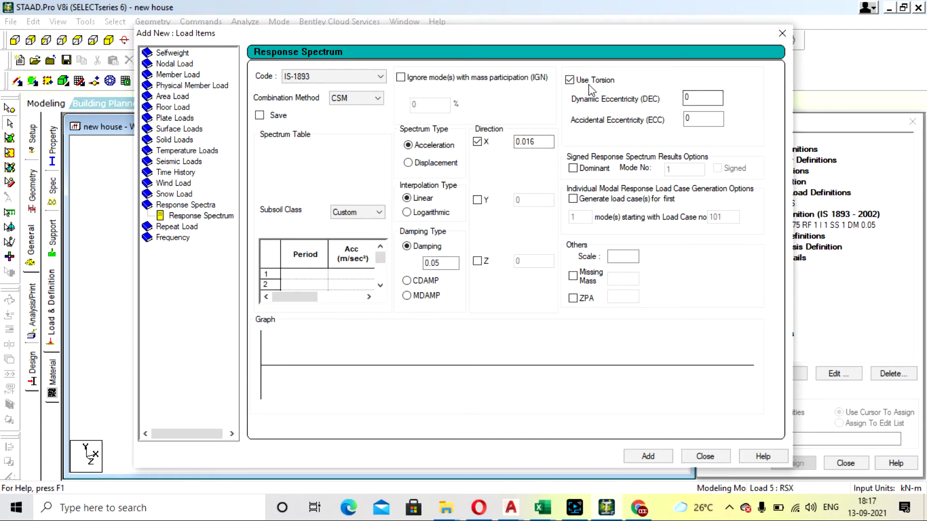
click(569, 80)
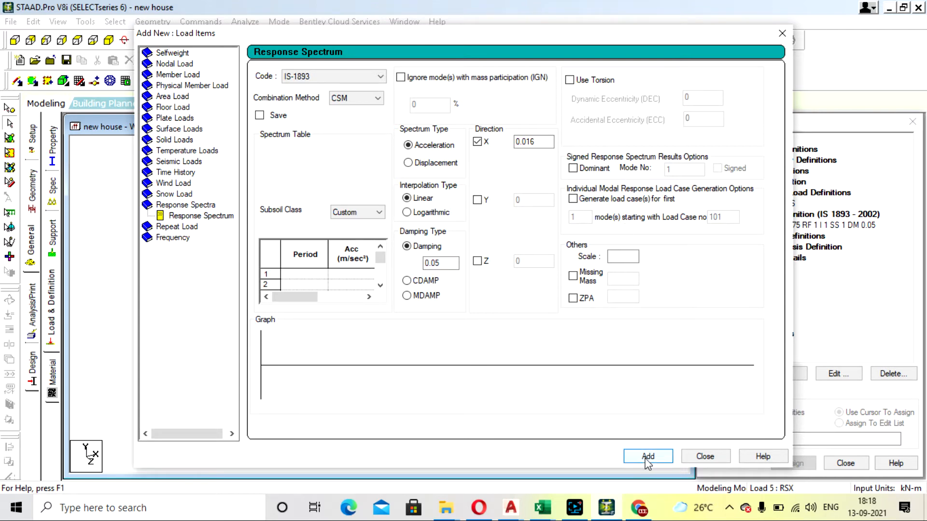
- Set the spectrum's scale to 1 and subsoil class to Medium Soil, and add the load to case RSX
click(623, 256)
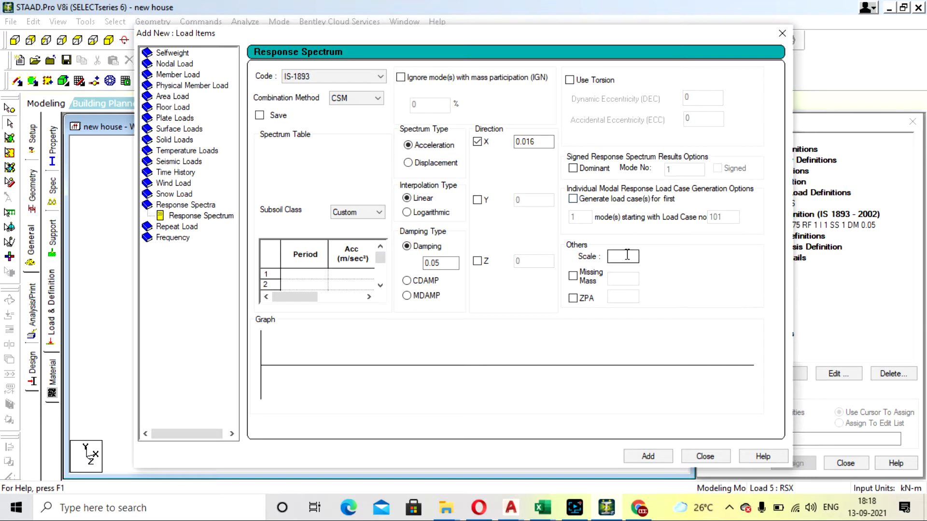
text(1)
click(360, 213)
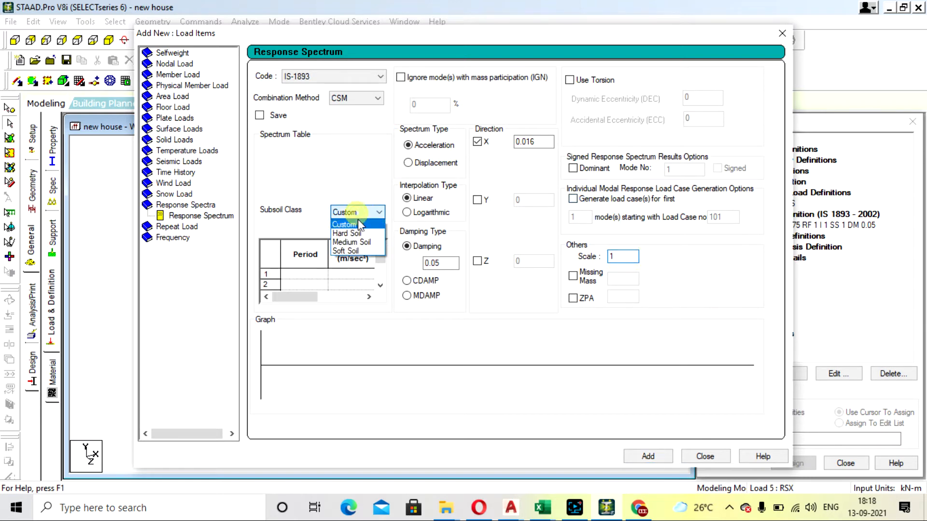
click(364, 241)
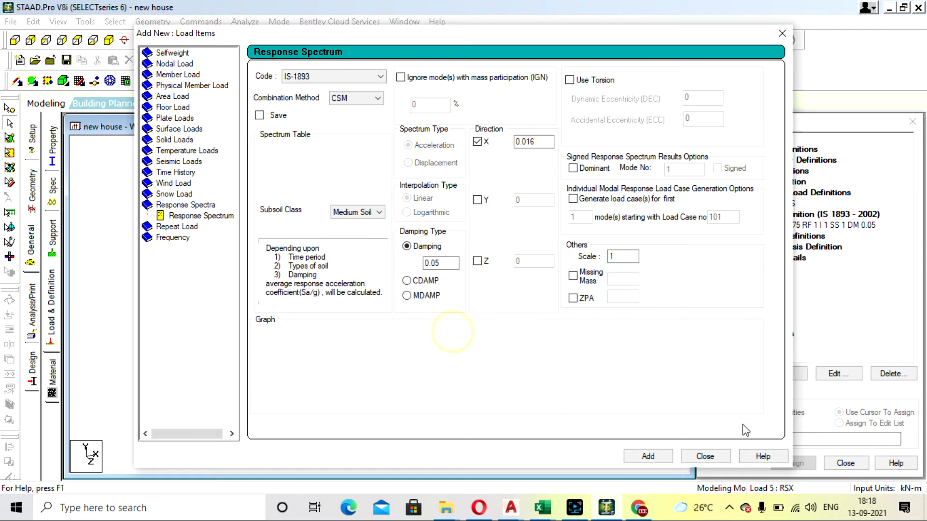
click(669, 457)
click(703, 456)
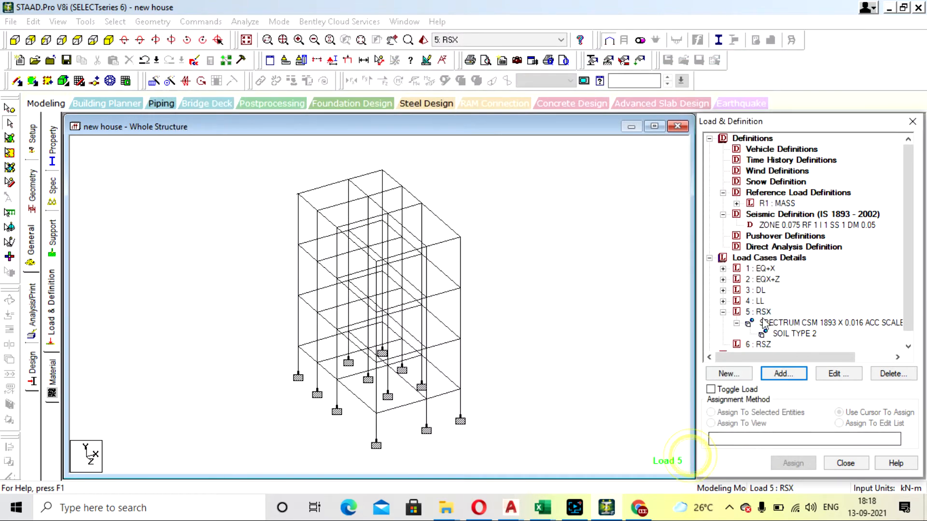
- Set up a response spectrum load for case RSZ with code IS-1893, combination method CSM and subsoil class Medium Soil
scroll(774, 338, down, 1)
click(765, 333)
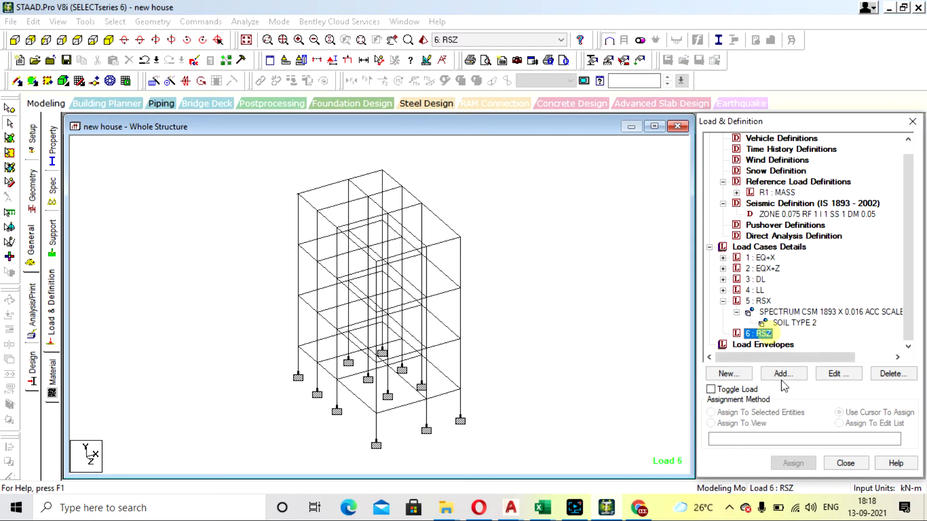
click(782, 375)
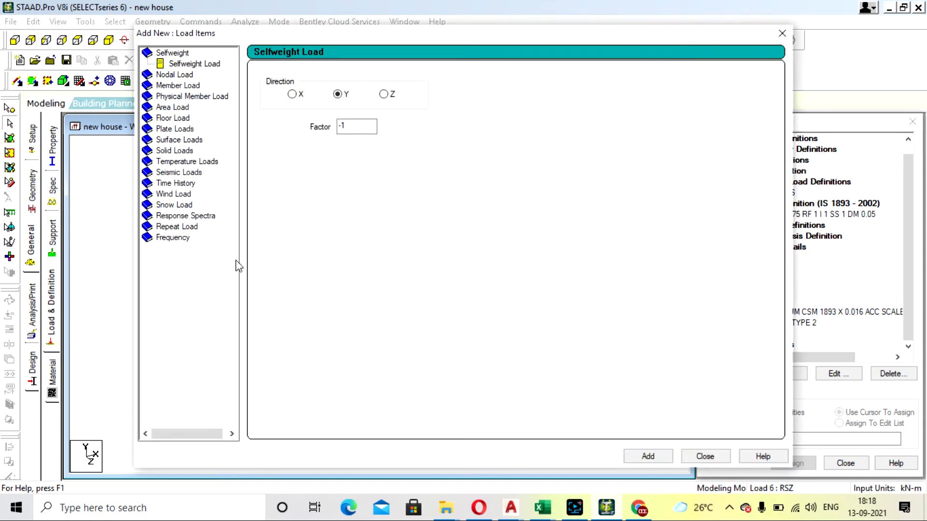
click(193, 216)
click(325, 79)
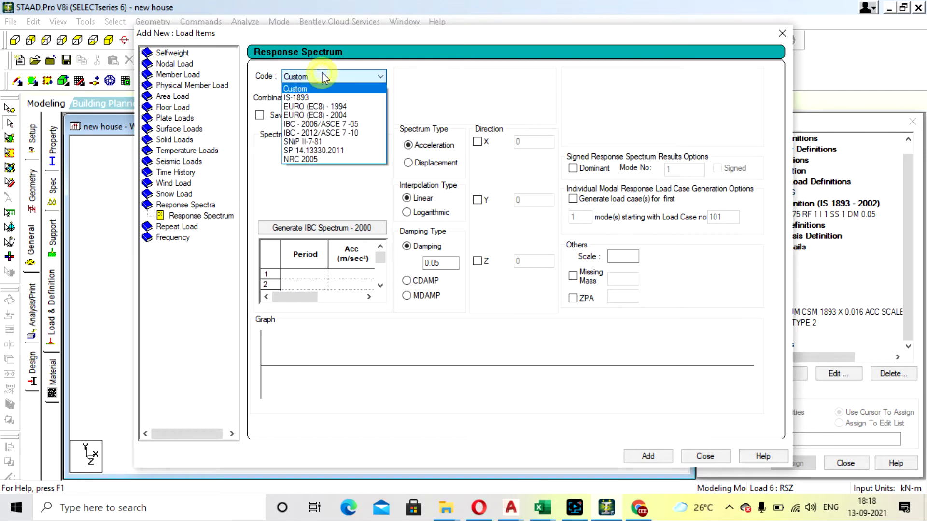
click(341, 96)
click(352, 99)
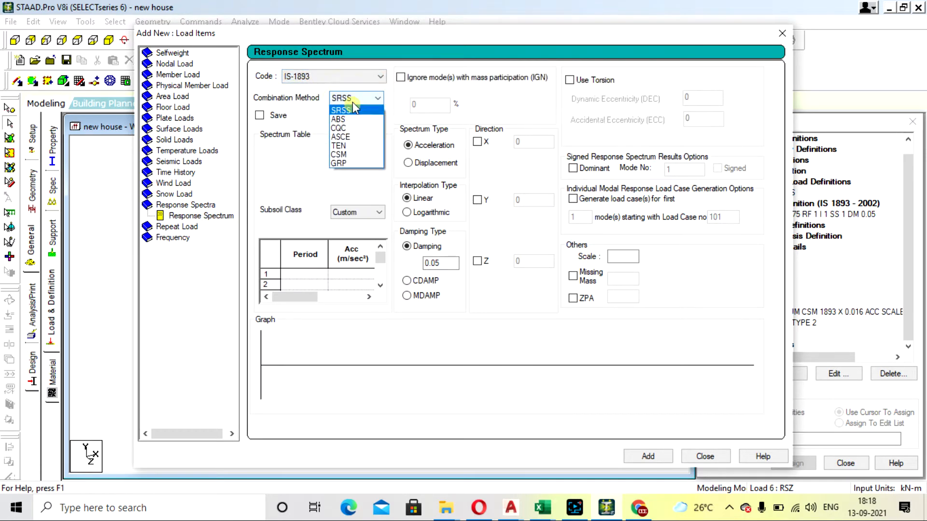
click(343, 154)
click(374, 212)
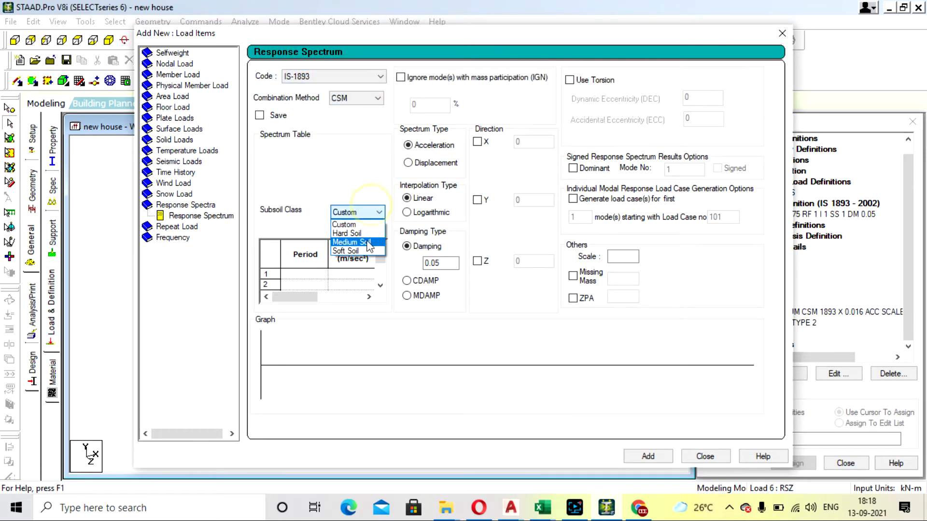
click(371, 246)
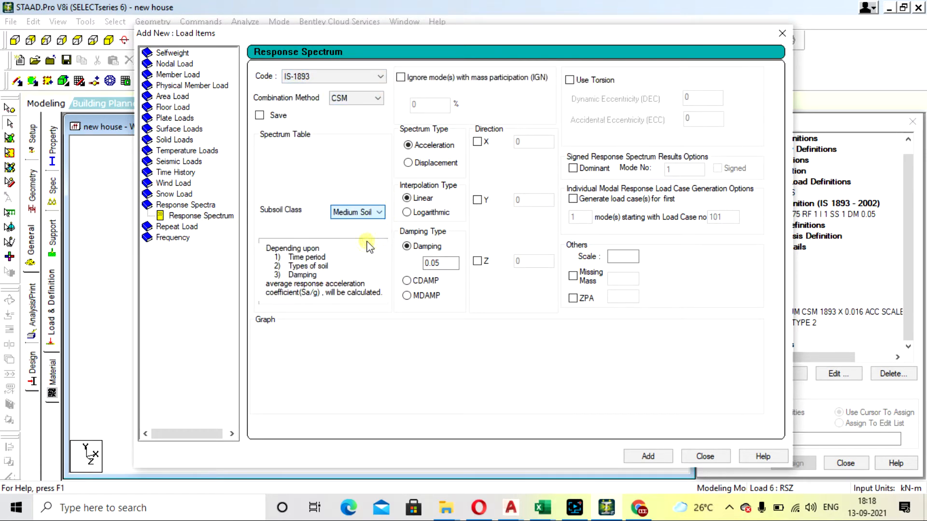
- Enable the Z direction with a factor of 0.016, set the scale to 1, and add the spectrum load to case RSZ
click(477, 261)
click(517, 261)
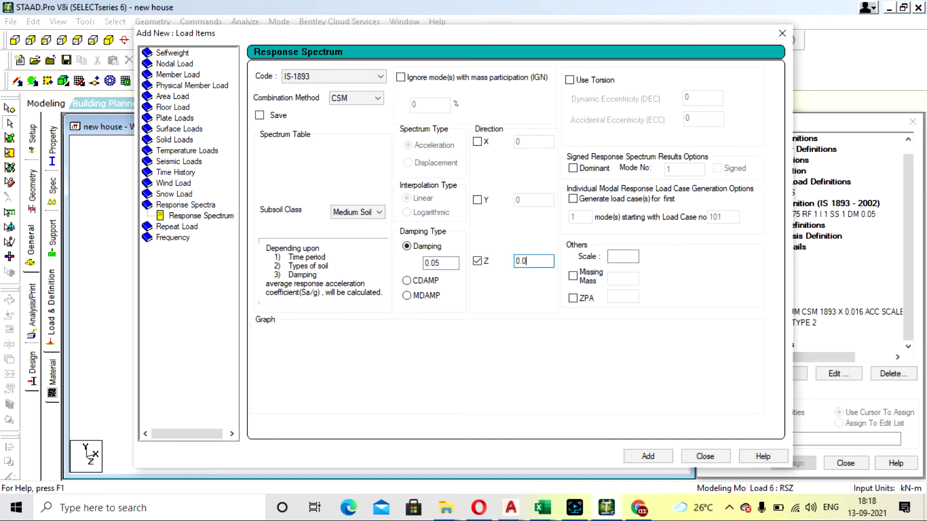
click(617, 257)
text(1)
click(649, 456)
click(704, 456)
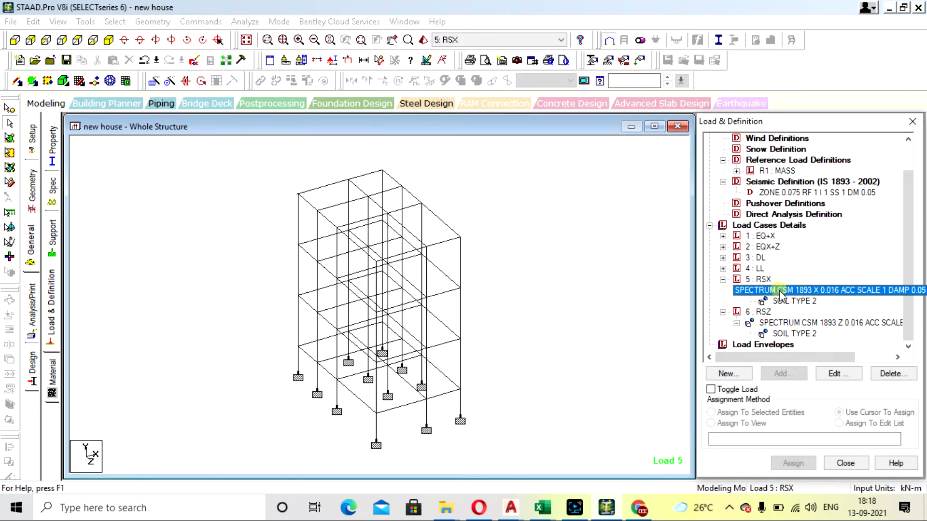
click(811, 334)
click(633, 259)
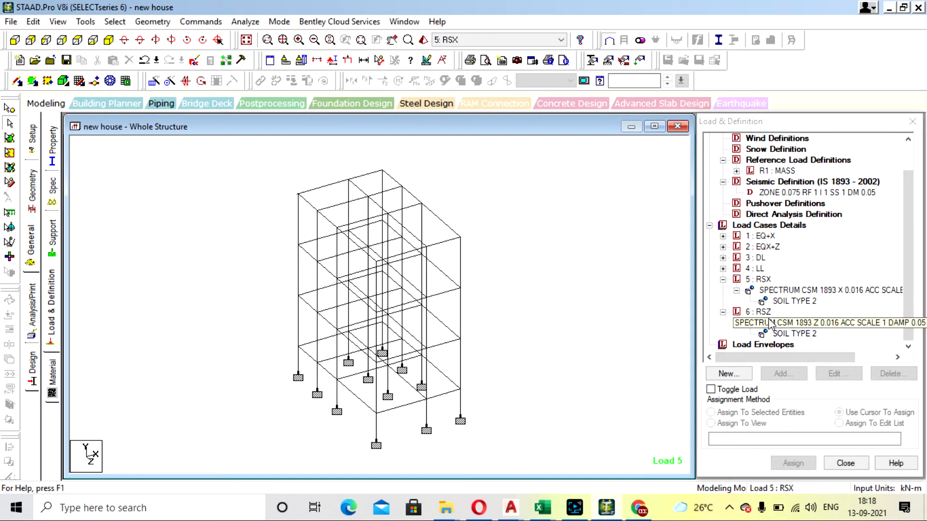
click(772, 225)
click(611, 249)
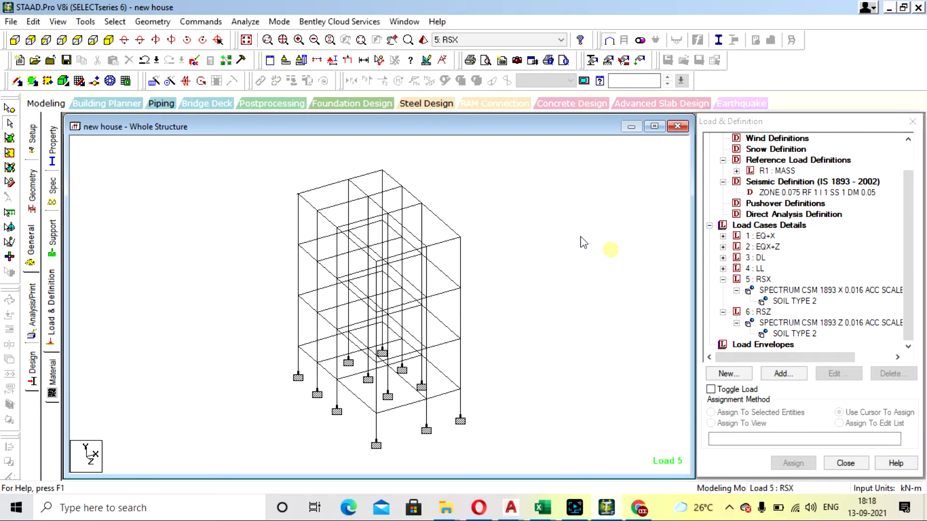
- Run the analysis and examine the error message in its output file
click(245, 22)
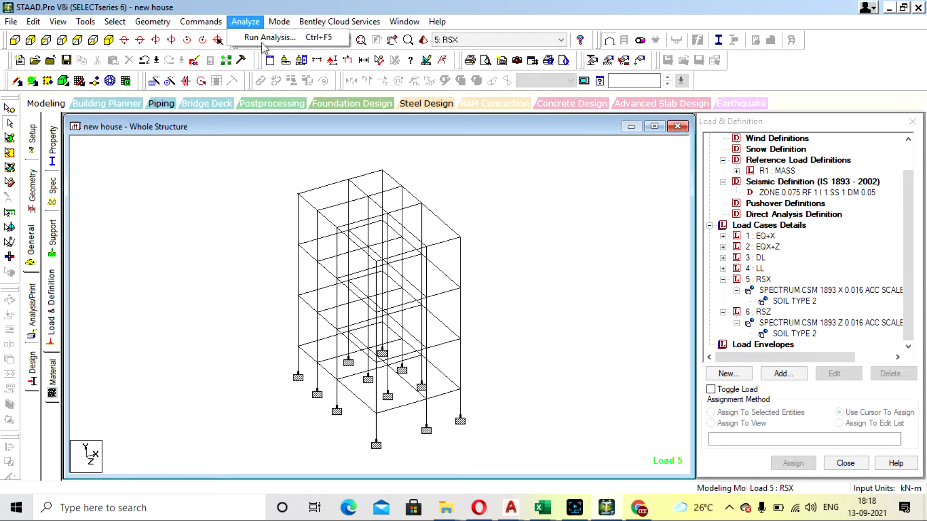
click(264, 39)
click(380, 270)
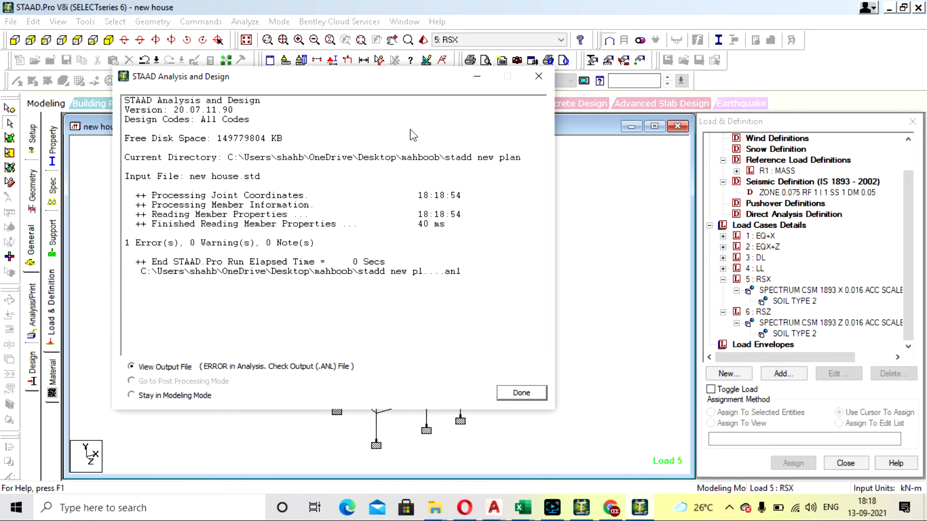
click(520, 394)
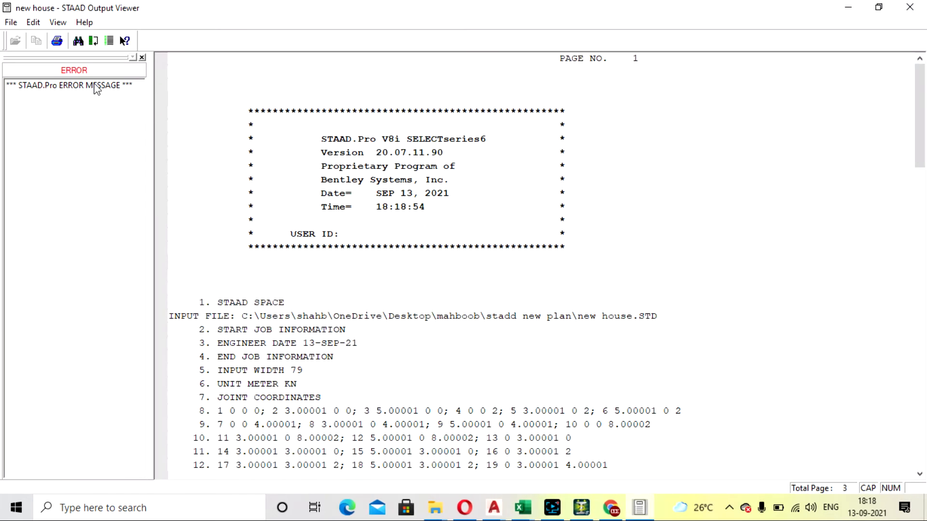
click(94, 85)
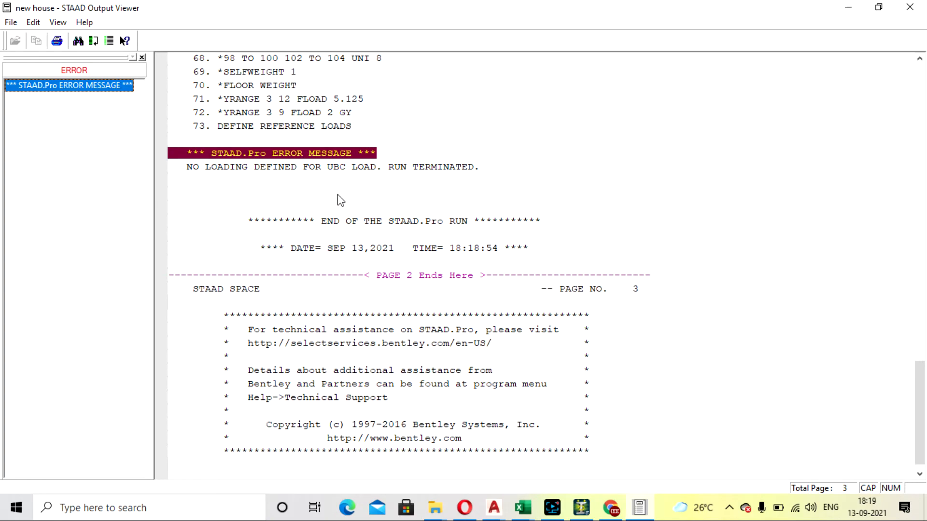
click(909, 7)
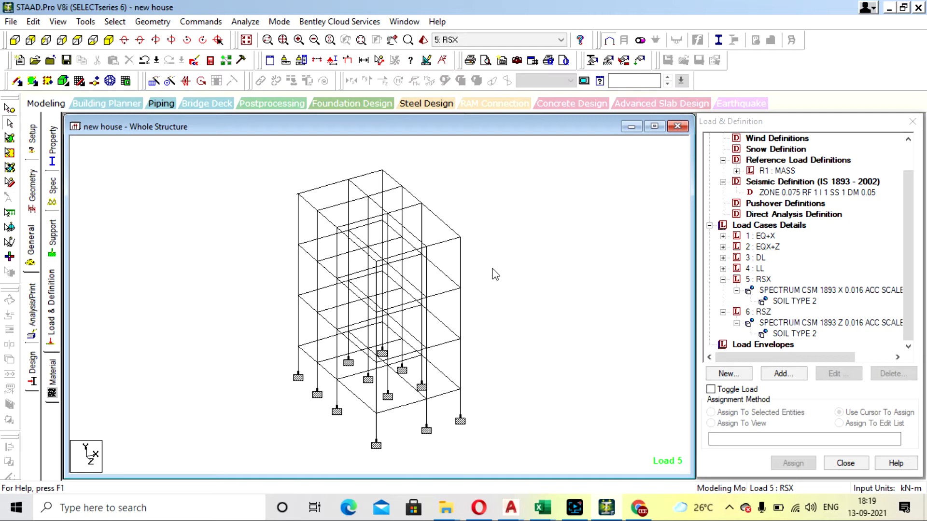
- In the input file editor, cut the whole block from DEFINE REFERENCE LOADS through END DEFINE REFERENCE LOADS
click(214, 60)
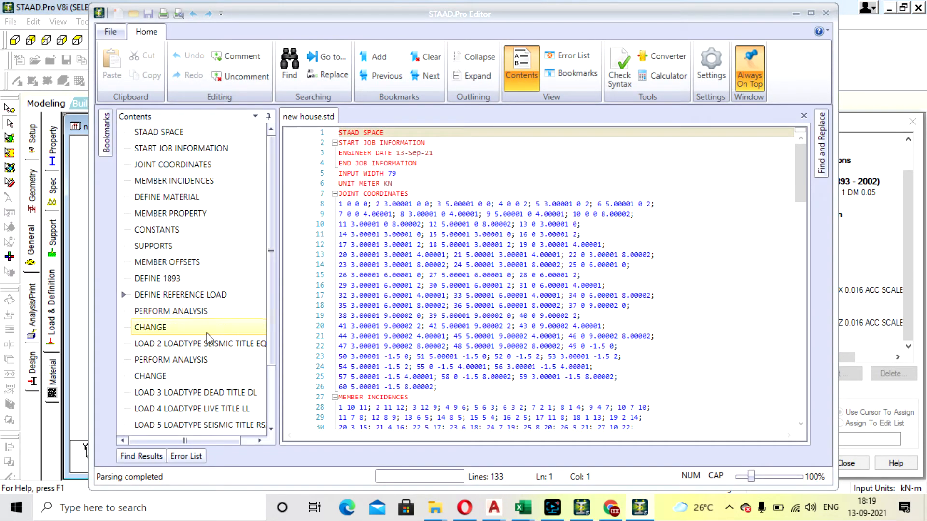
double_click(201, 297)
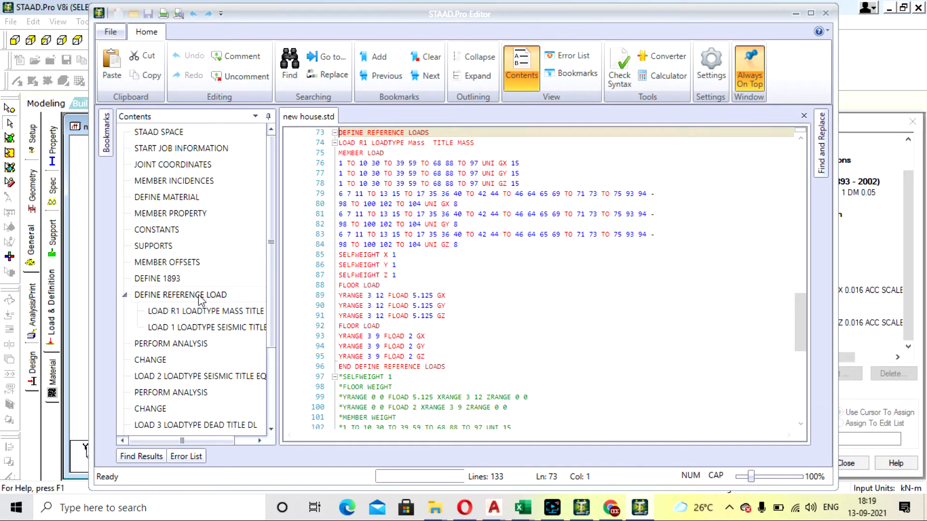
double_click(188, 280)
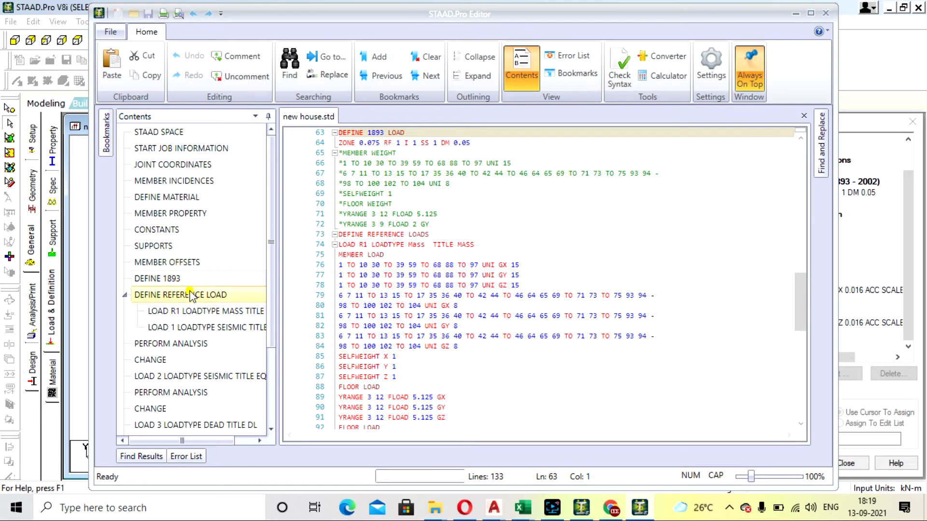
double_click(190, 296)
scroll(353, 161, up, 2)
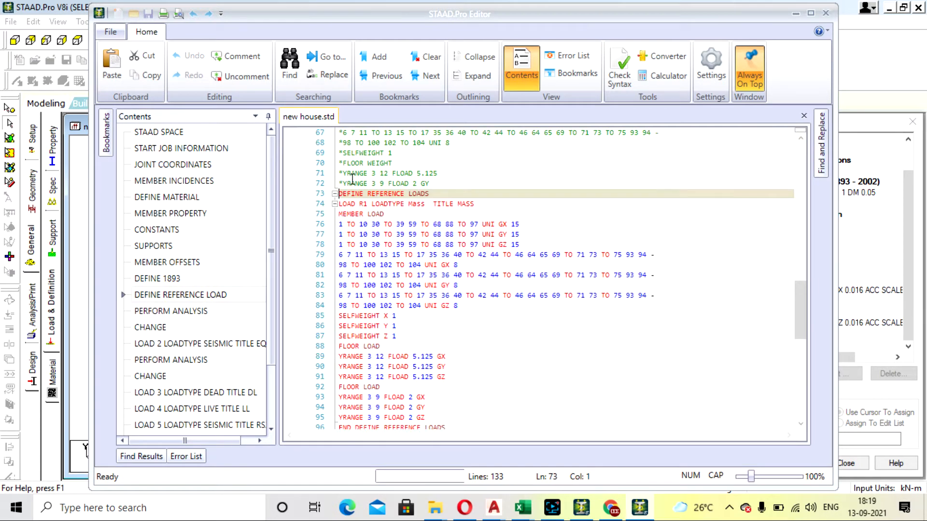
drag(340, 194, 509, 336)
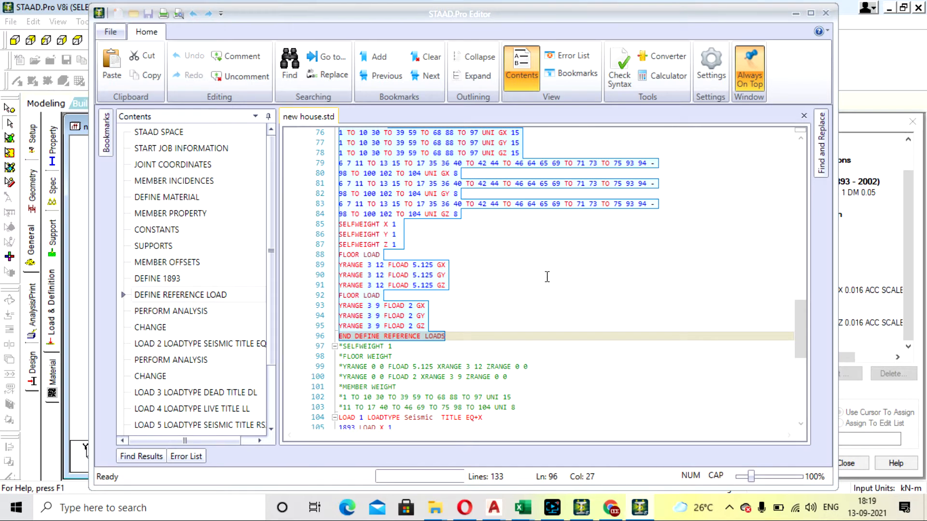
key(Delete)
- Insert the cut reference load block between the member offsets and DEFINE 1893 LOAD, and close the editor with the changes to new house.std saved
scroll(544, 275, up, 4)
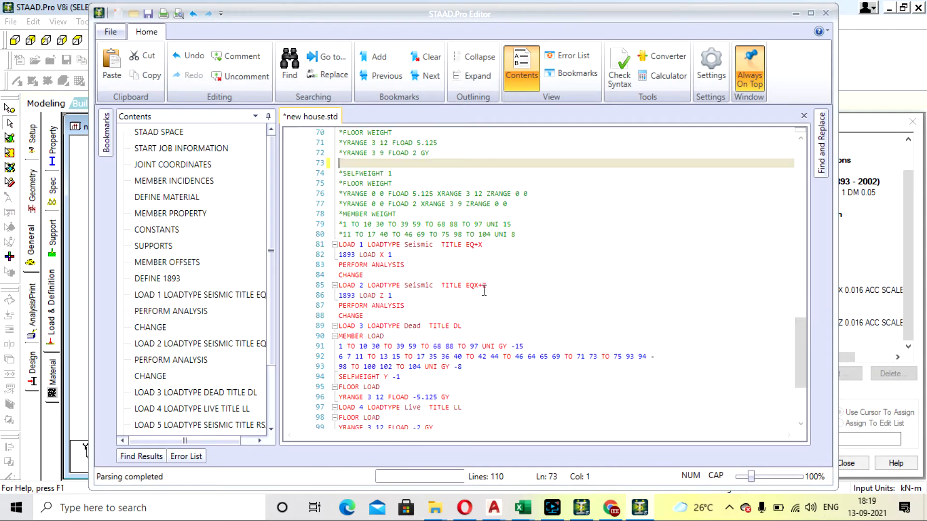
click(136, 279)
scroll(406, 224, up, 3)
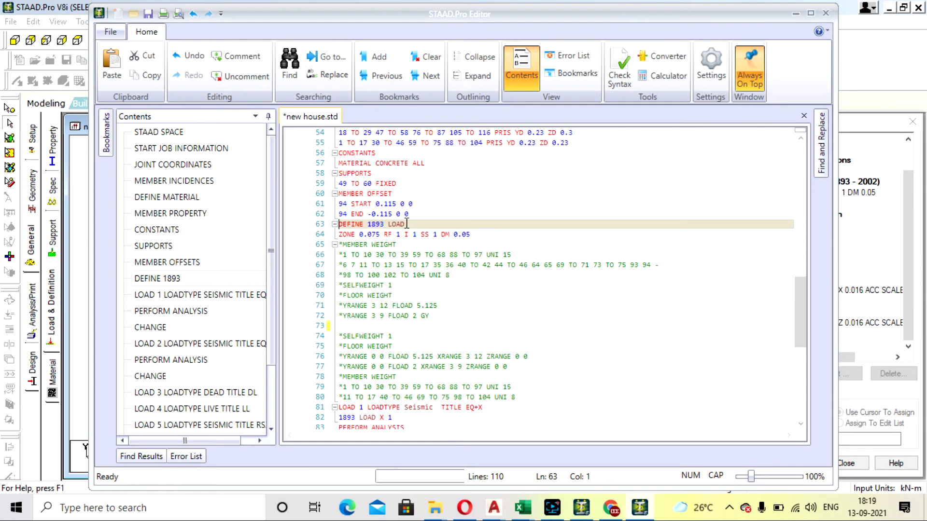
click(419, 215)
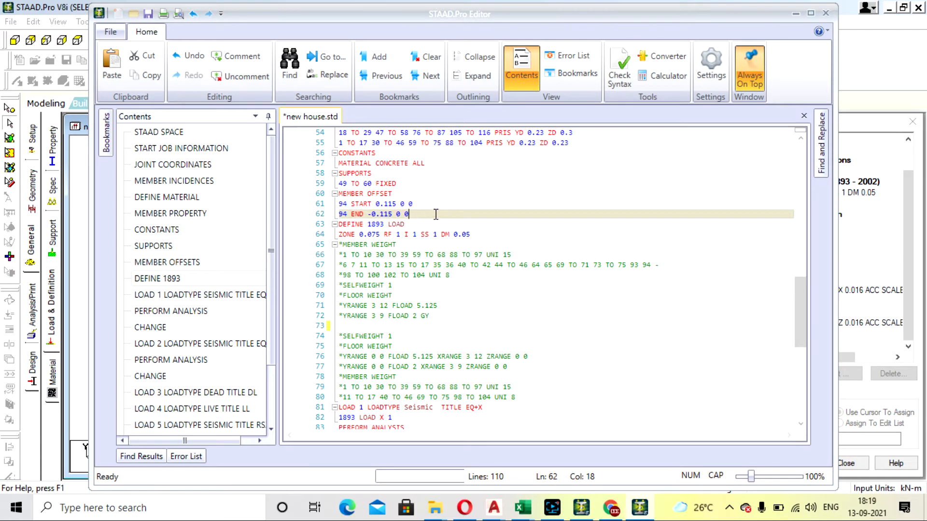
key(Return)
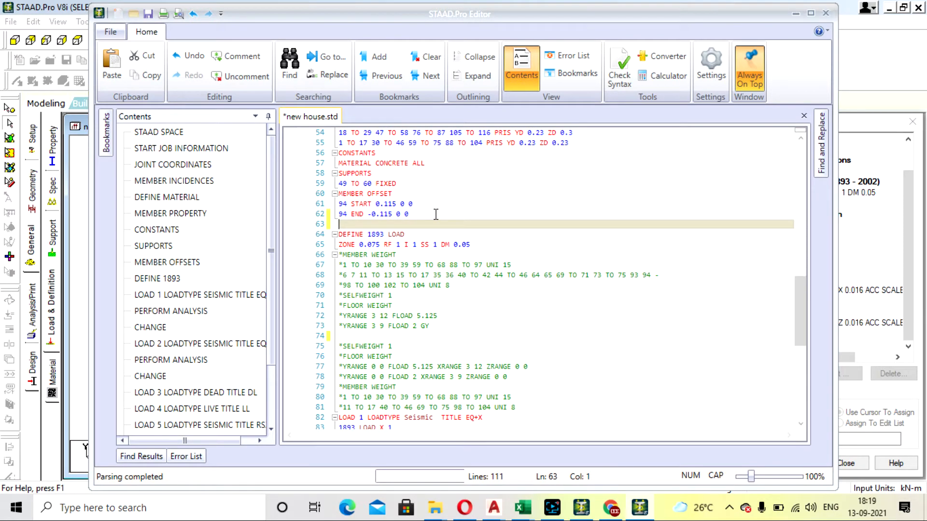
text(DEFINE REFERENCE LOADS LOAD R1 LOADTYPE Mass  TITLE MASS MEMBER LOAD 1 TO 10 30 TO 39 59 TO 68 88 TO 97 UNI GX 15 1 TO 10 30 TO 39 59 TO 68 88 TO 97 UNI GY 15 1 TO 10 30 TO 39 59 TO 68 88 TO 97 UNI GZ 15 6 7 11 TO 13 15 TO 17 35 36 40 TO 42 44 TO 46 64 65 69 TO 71 73 TO 75 93 94 - 98 TO 100 102 TO 104 UNI GX 8 6 7 11 TO 13 15 TO 17 35 36 40 TO 42 44 TO 46 64 65 69 TO 71 73 TO 75 93 94 - 98 TO 100 102 TO 104 UNI GY 8 6 7 11 TO 13 15 TO 17 35 36 40 TO 42 44 TO 46 64 65 69 TO 71 73 TO 75 93 94 - 98 TO 100 102 TO 104 UNI GZ 8 SELFWEIGHT X 1 SELFWEIGHT Y 1 SELFWEIGHT Z 1 FLOOR LOAD YRANGE 3 12 FLOAD 5.125 GX YRANGE 3 12 FLOAD 5.125 GY YRANGE 3 12 FLOAD 5.125 GZ FLOOR LOAD YRANGE 3 9 FLOAD 2 GX YRANGE 3 9 FLOAD 2 GY YRANGE 3 9 FLOAD 2 GZ END DEFINE REFERENCE LOADS)
click(826, 13)
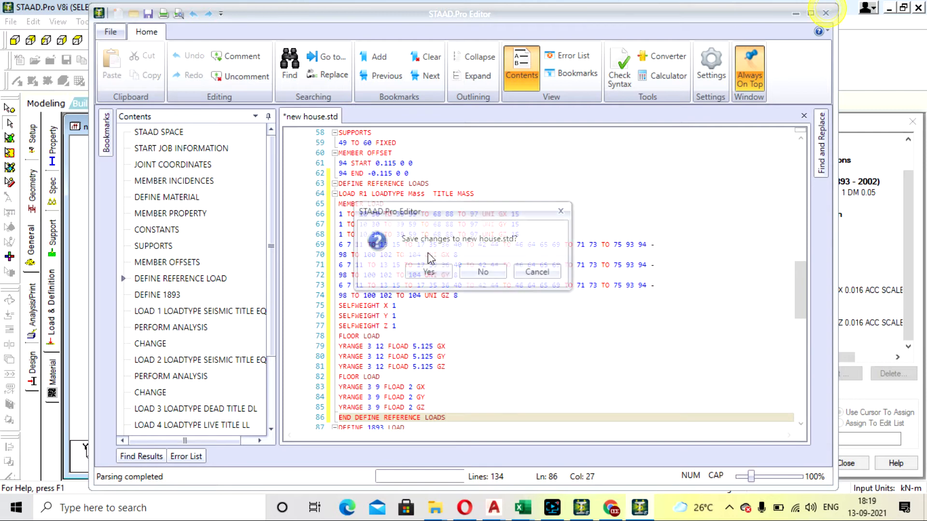
click(428, 271)
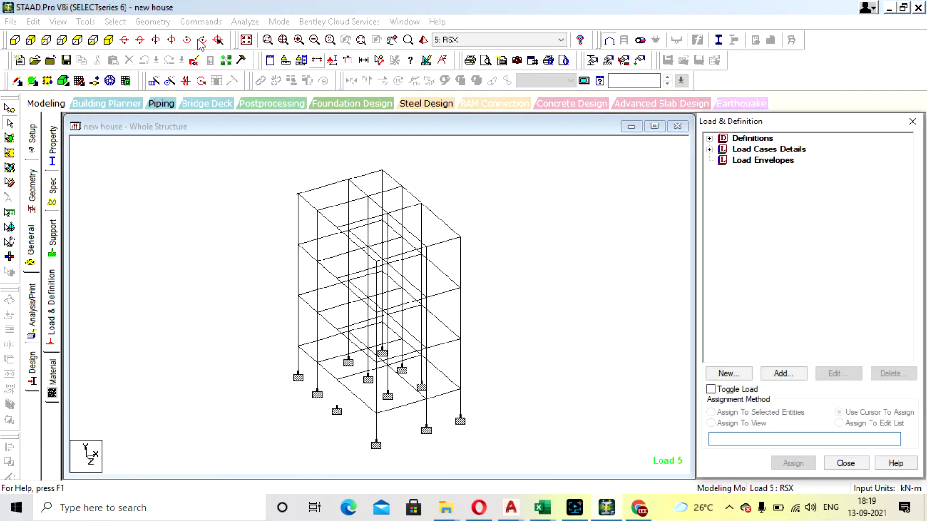
- Run the structural analysis on the new house model and open the resulting output file
click(245, 21)
click(249, 37)
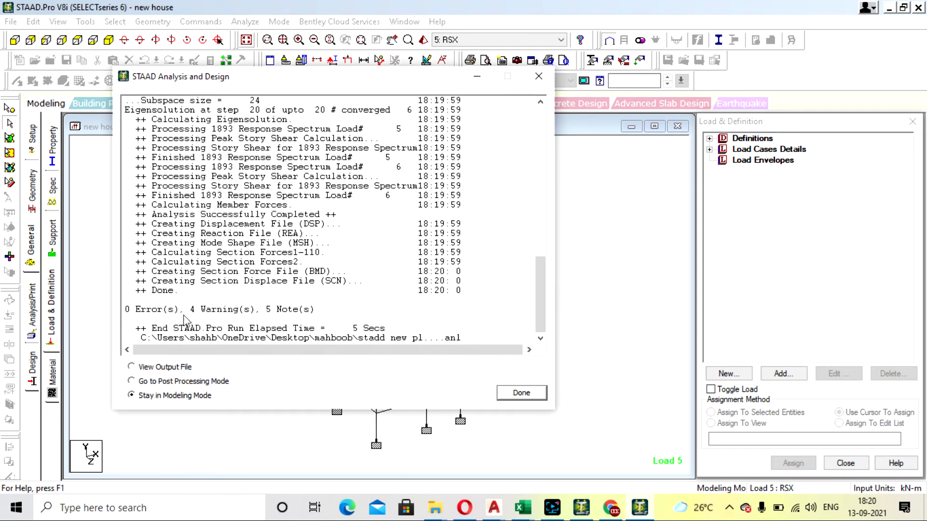
click(164, 366)
click(507, 395)
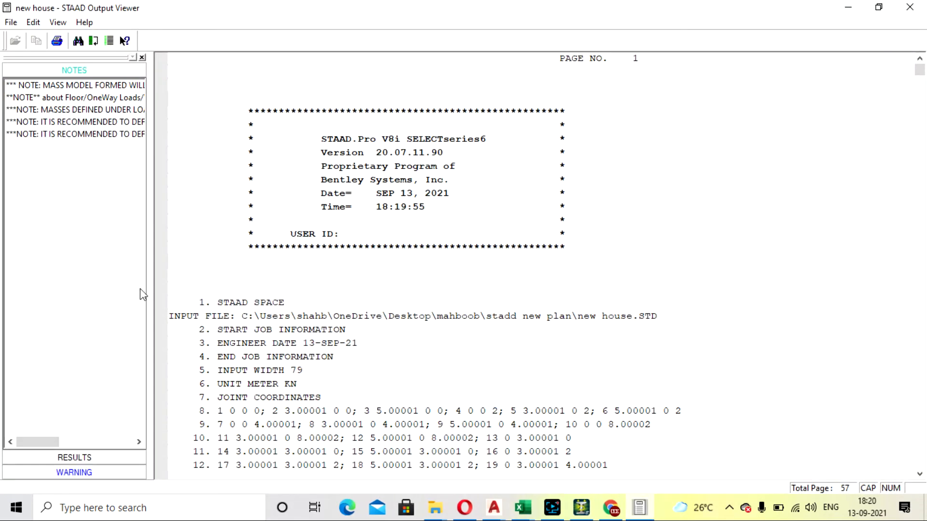
- Review each analysis note in the output, covering the mass model, floor loads, load 5 masses and floor height definitions
click(91, 89)
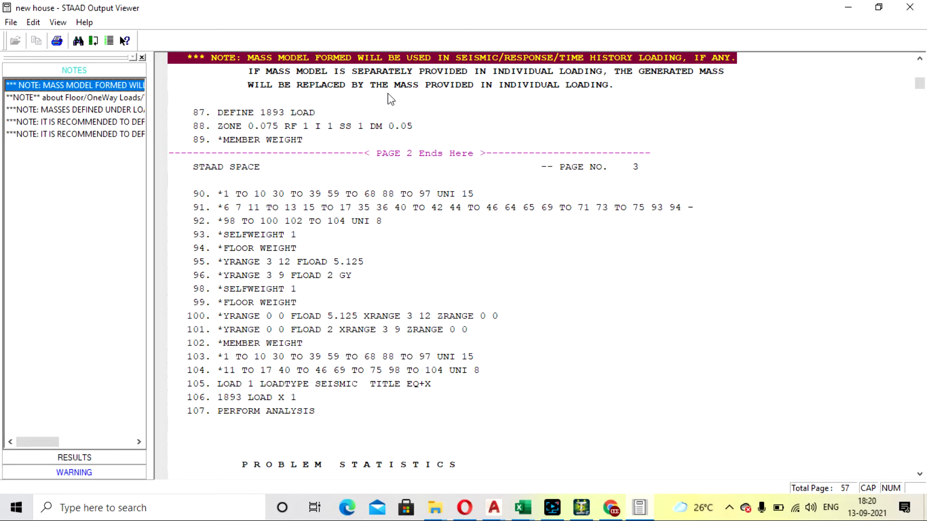
click(128, 99)
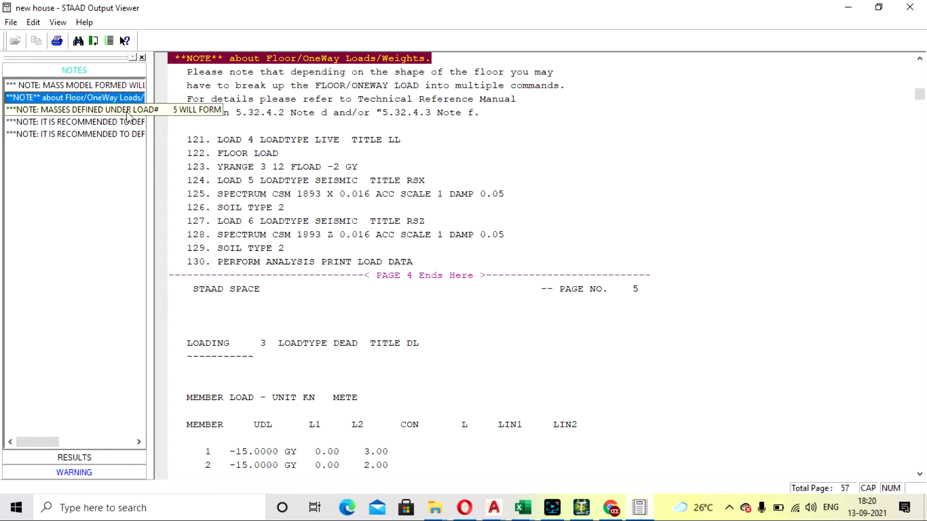
click(127, 111)
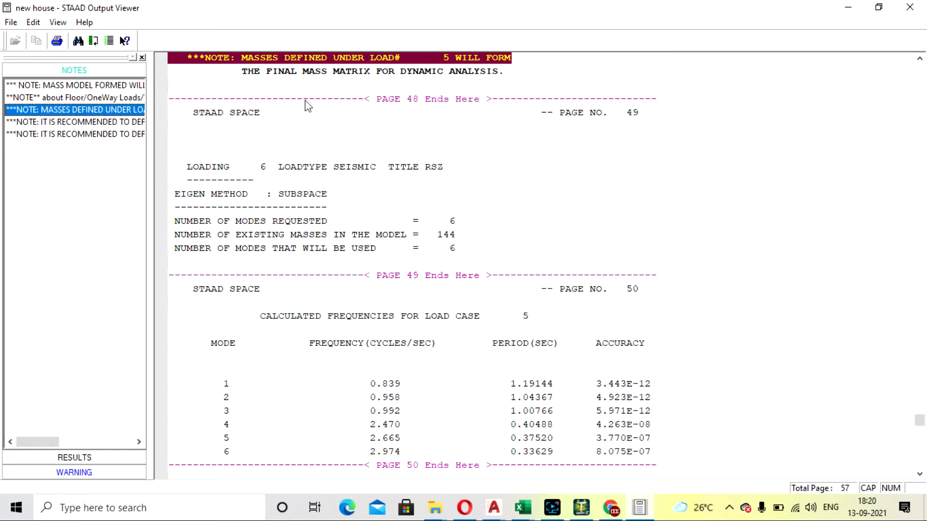
click(121, 127)
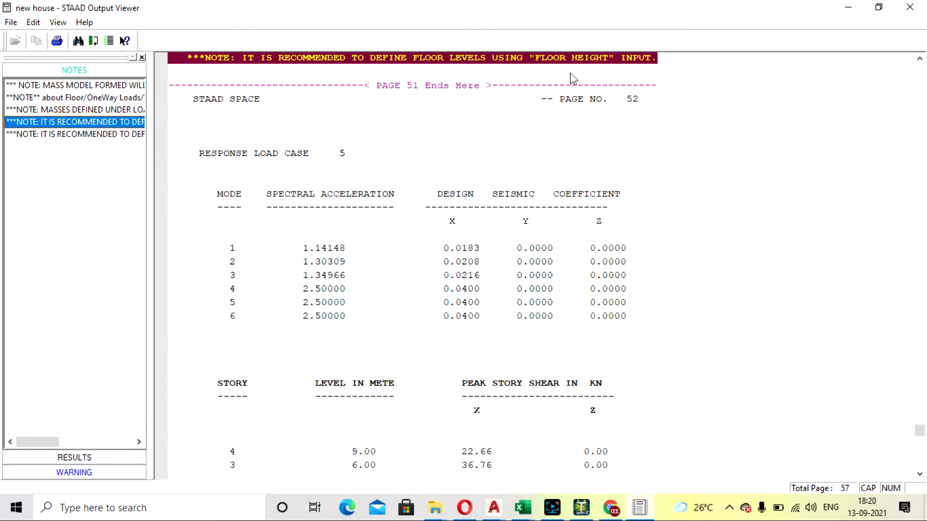
click(121, 135)
scroll(126, 180, right, 3)
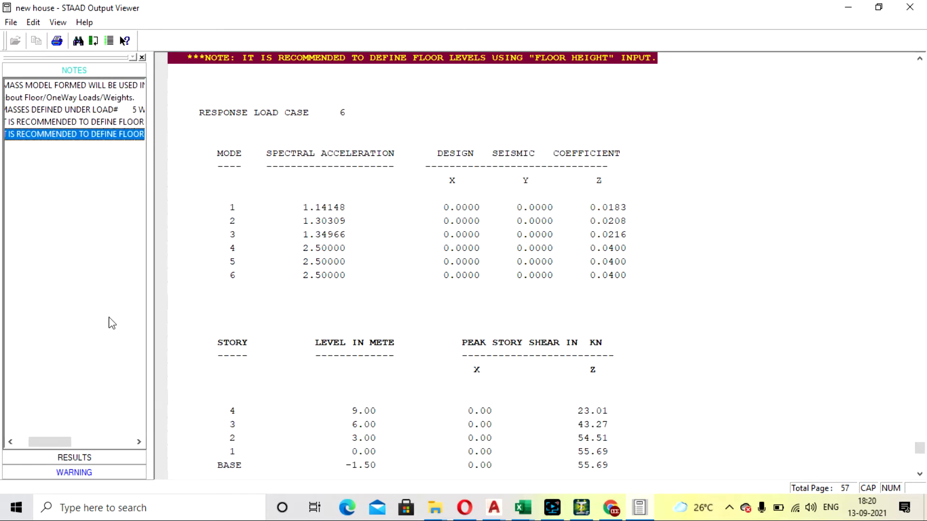
- Examine the eigensolution, response spectrum and peak story shear results for load case 5
click(96, 459)
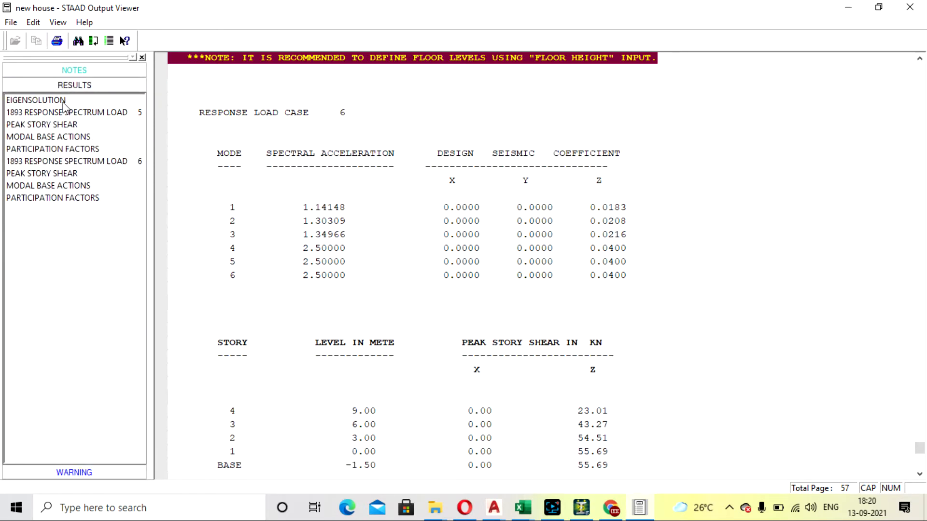
click(64, 104)
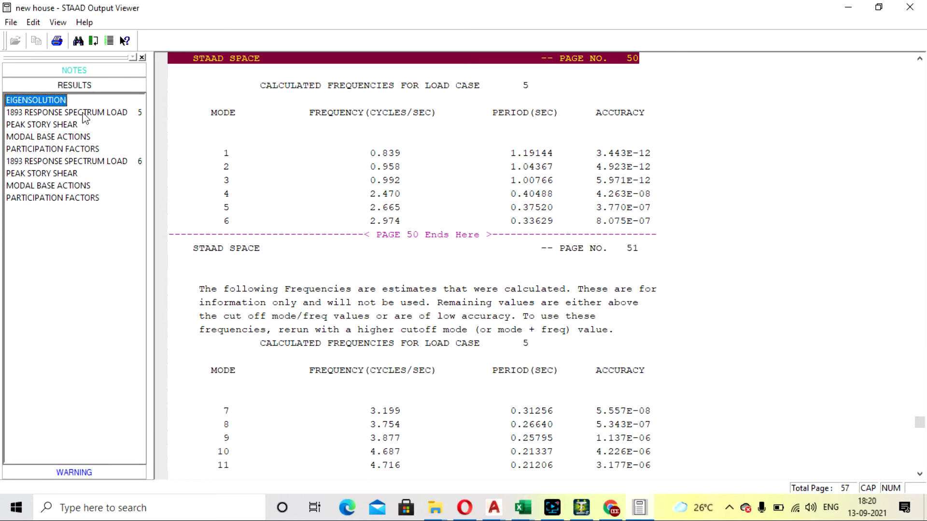
click(60, 112)
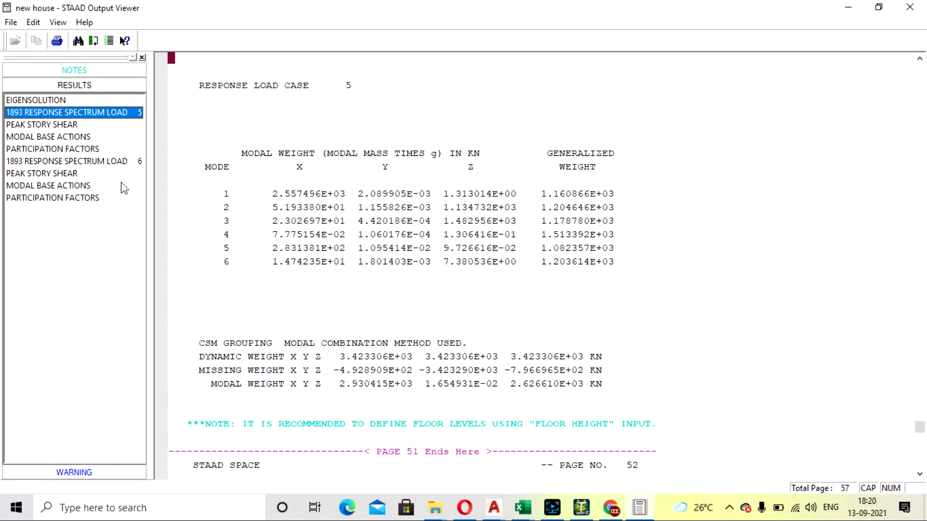
click(73, 125)
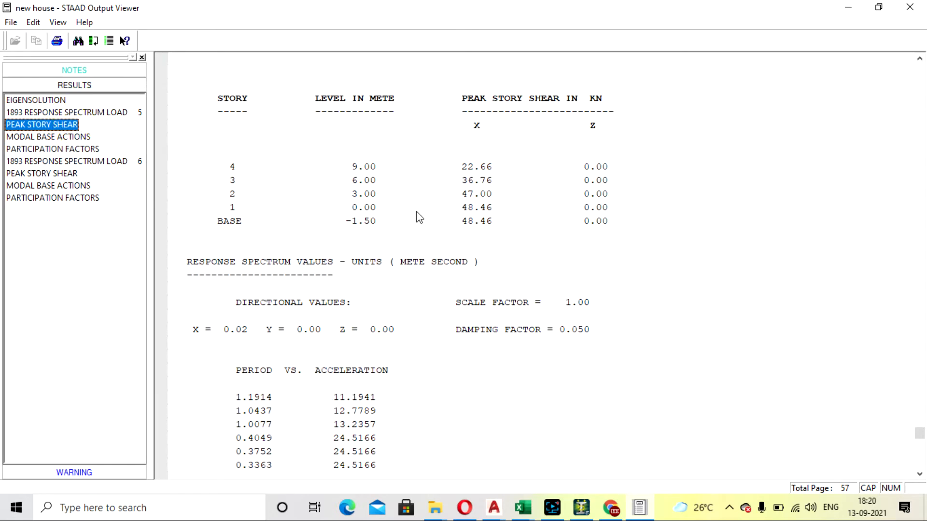
scroll(410, 210, down, 1)
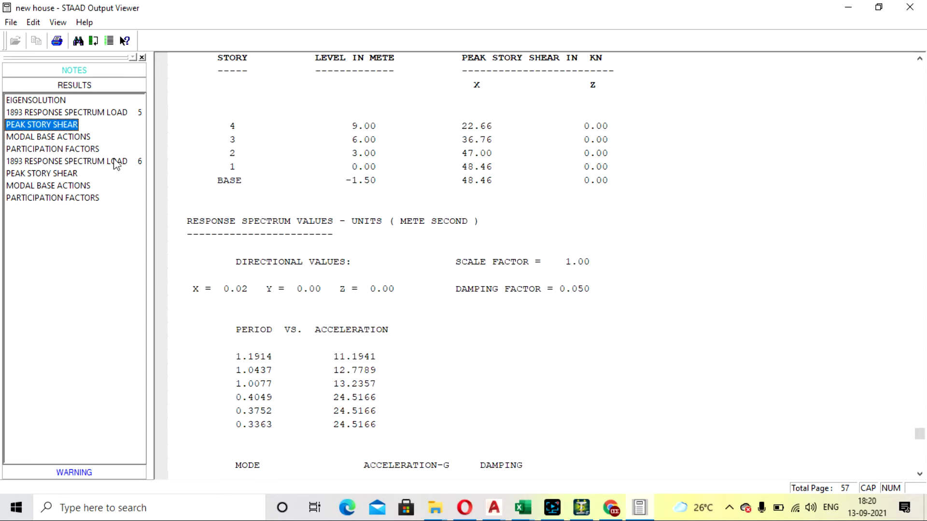
- Examine the modal base actions, mass participation factors and base shear for load case 5
click(77, 137)
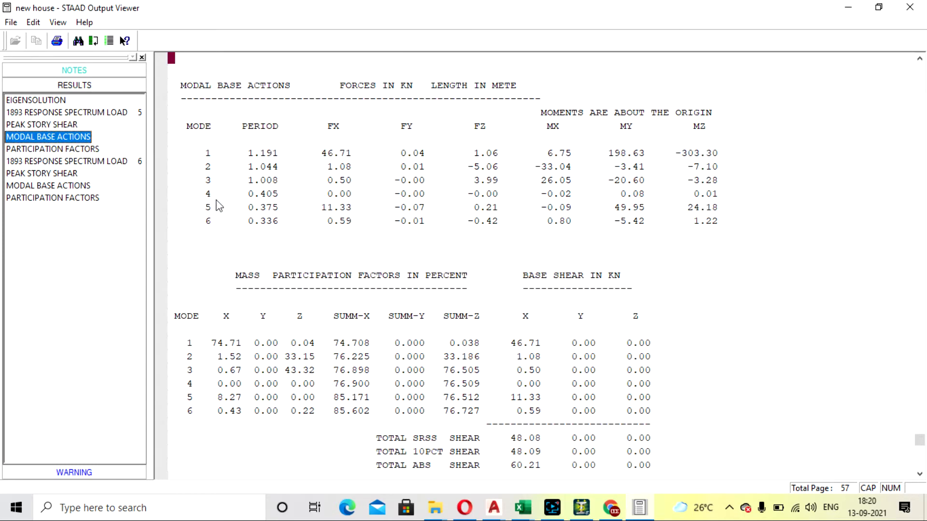
scroll(266, 348, down, 3)
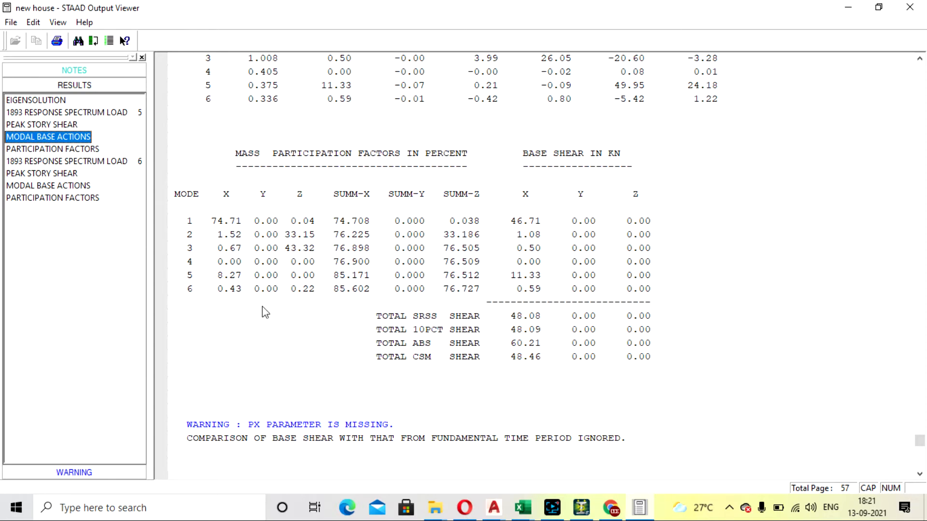
scroll(327, 269, down, 1)
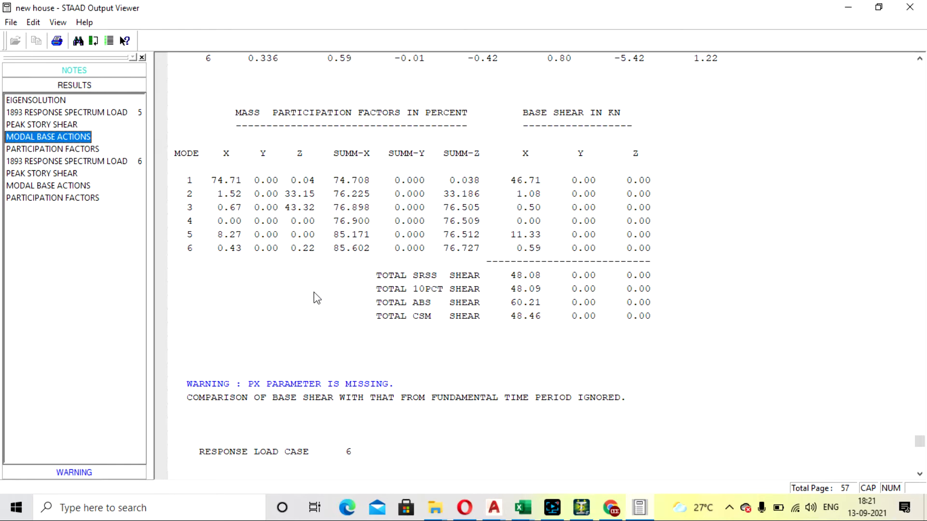
scroll(314, 292, down, 2)
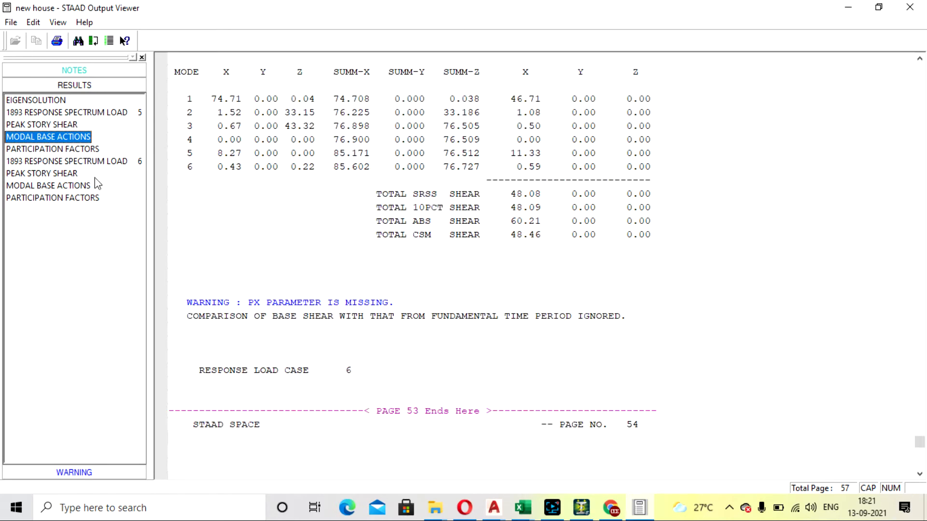
click(63, 149)
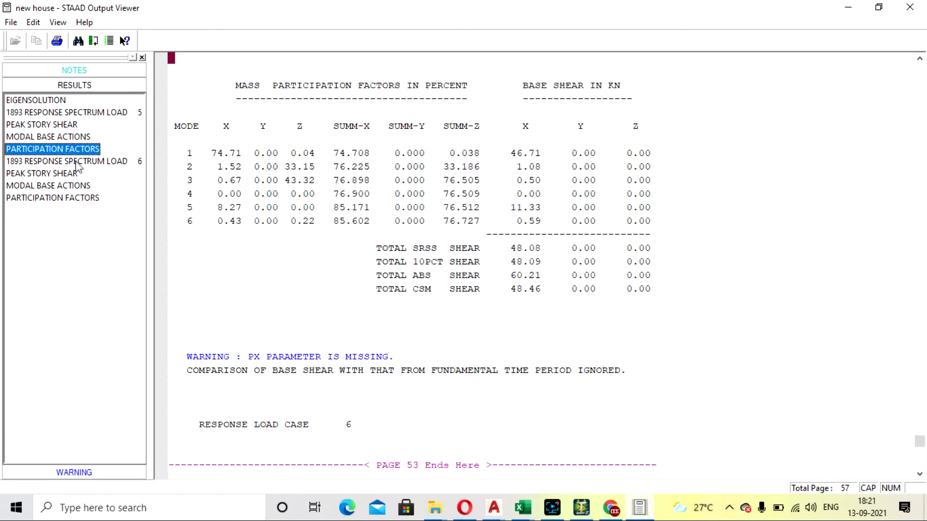
- Examine the response spectrum, peak story shear, modal base actions and participation factors for load case 6
click(75, 162)
click(75, 172)
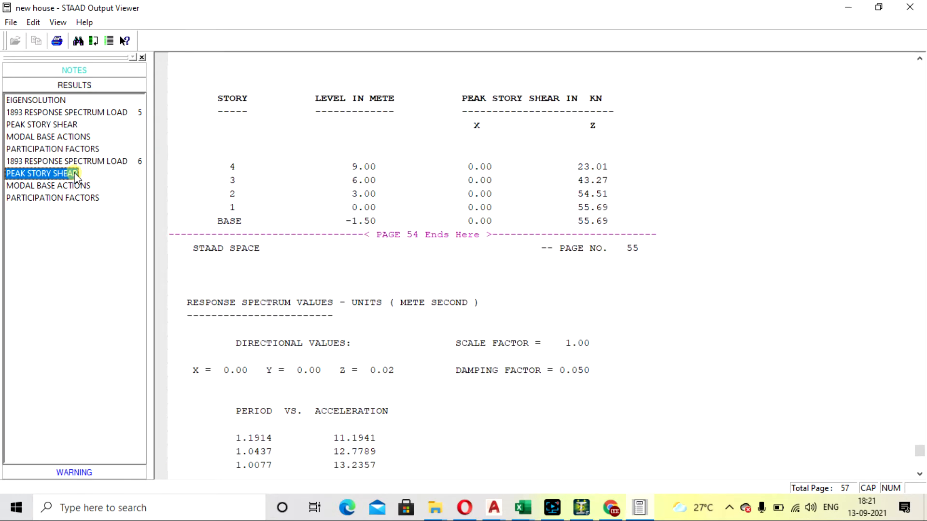
click(76, 187)
click(77, 199)
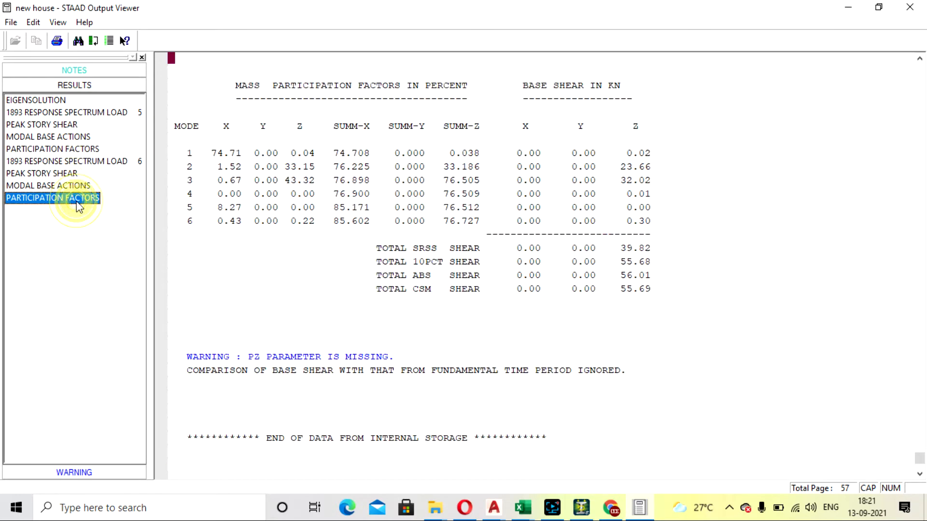
scroll(301, 291, down, 3)
scroll(302, 292, up, 3)
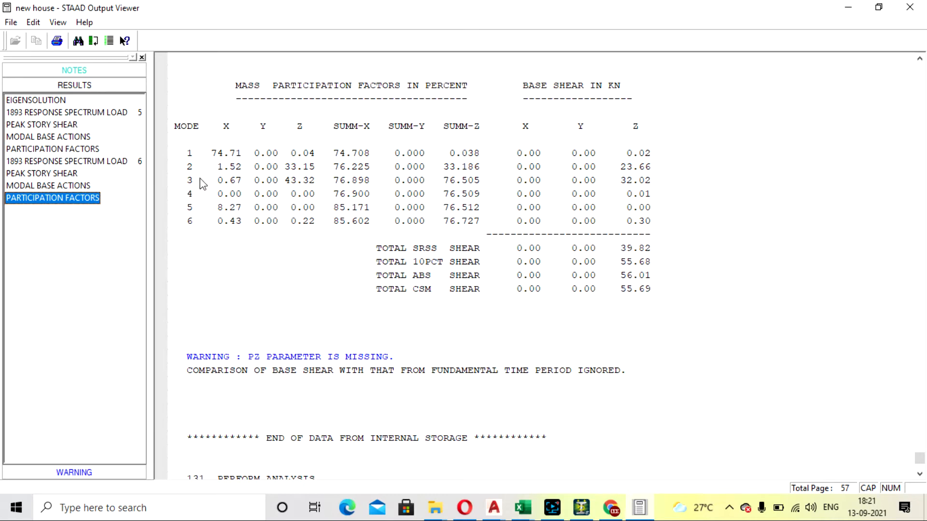
- Inspect the missing PX and PZ parameter warnings in the output, and close the output viewer
click(95, 472)
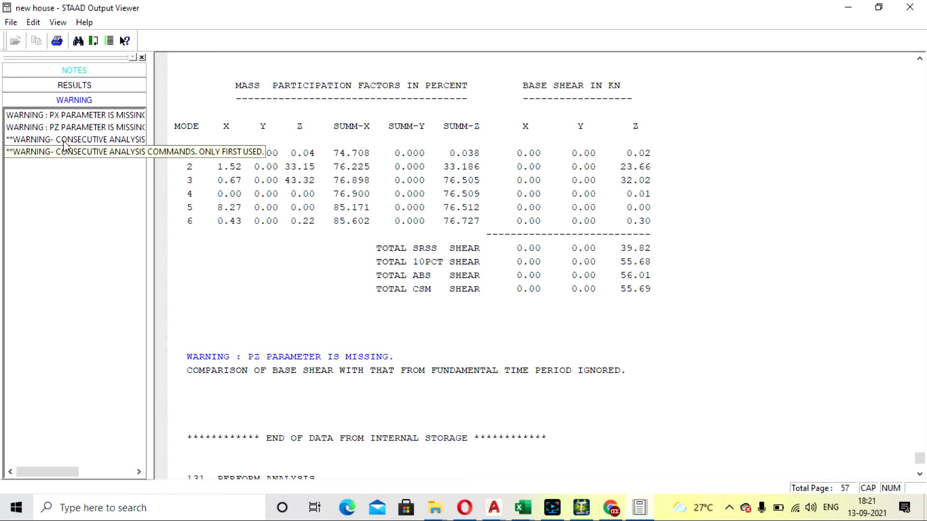
click(84, 116)
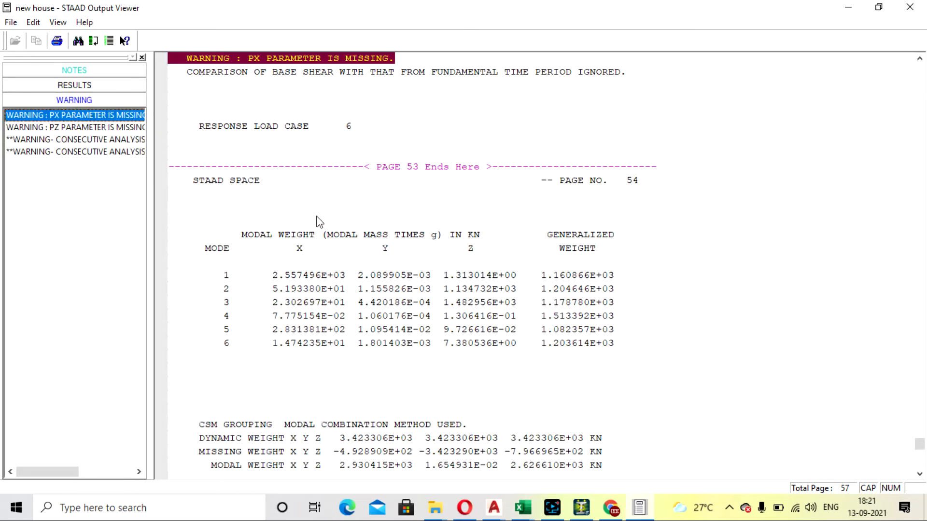
scroll(267, 131, up, 1)
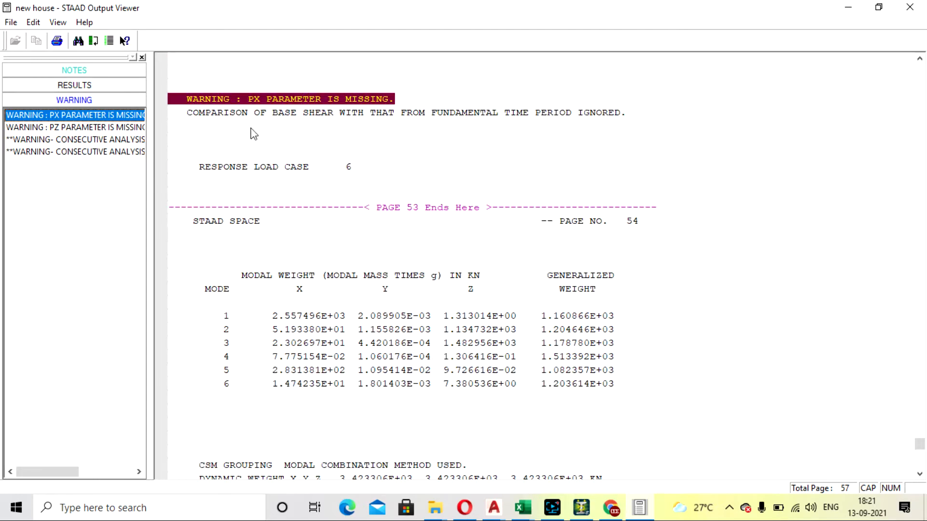
click(92, 128)
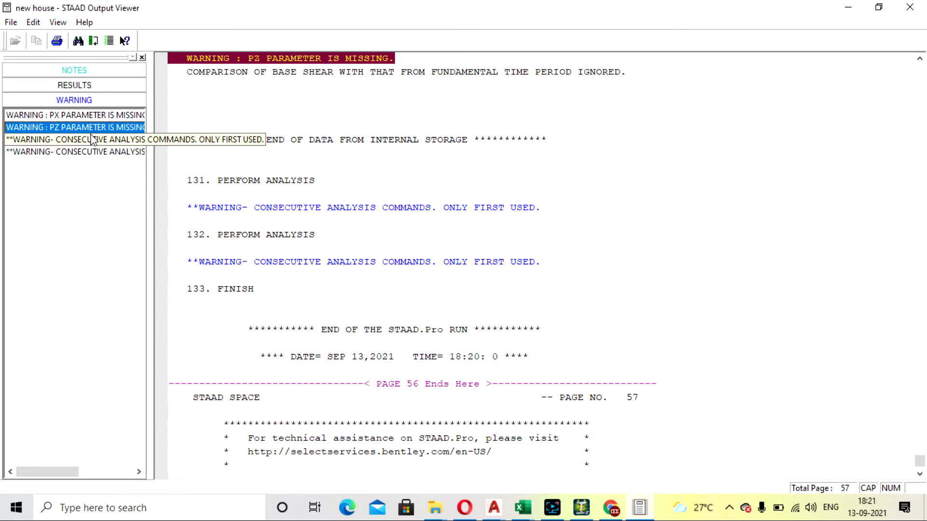
scroll(357, 182, up, 3)
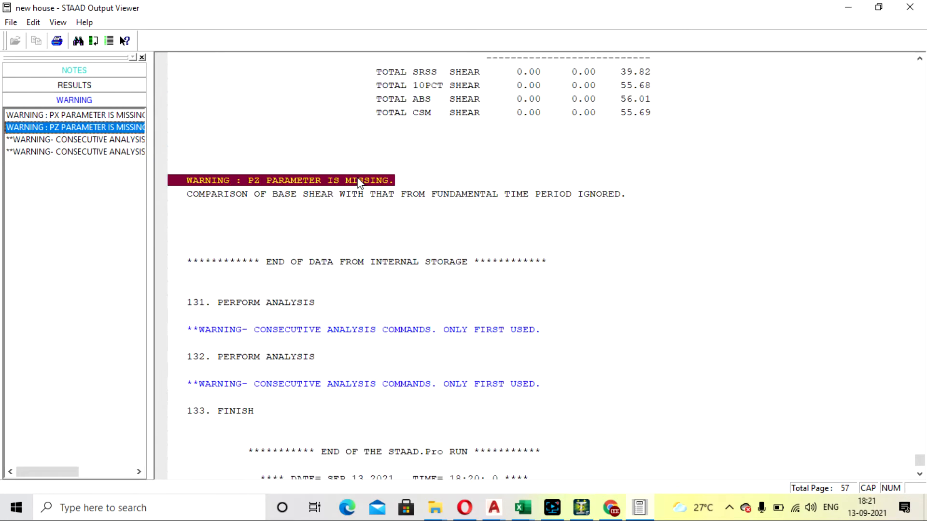
scroll(357, 183, up, 2)
click(910, 7)
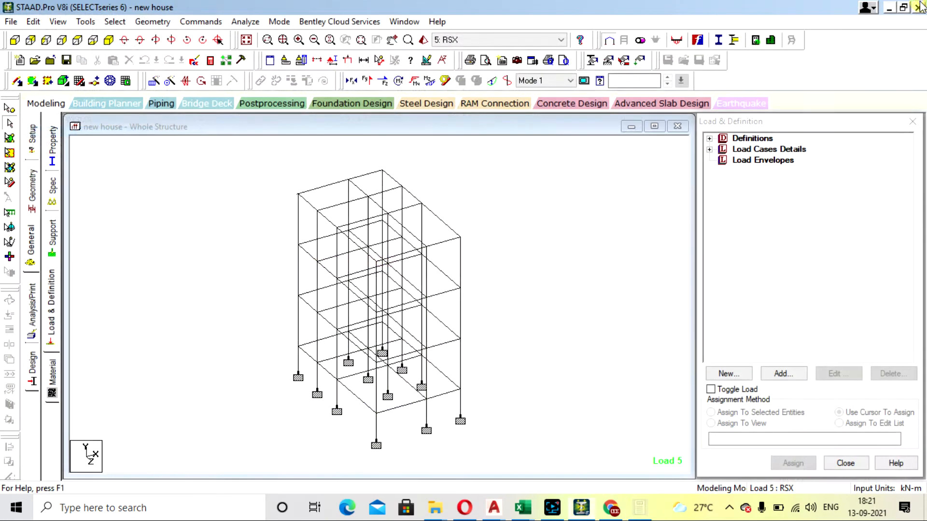
- Expand the load definitions to view the reference load and IS 1893 - 2002 seismic definition entries
click(710, 139)
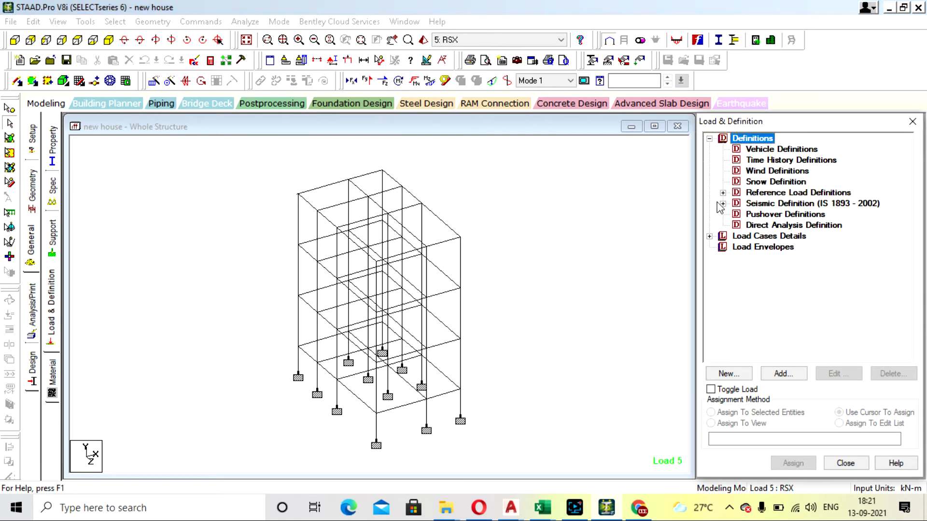
click(722, 193)
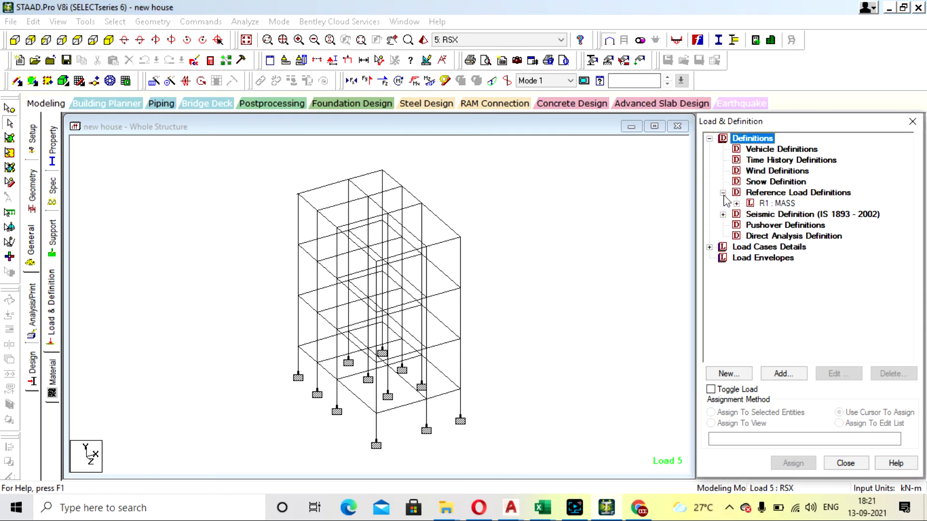
click(723, 214)
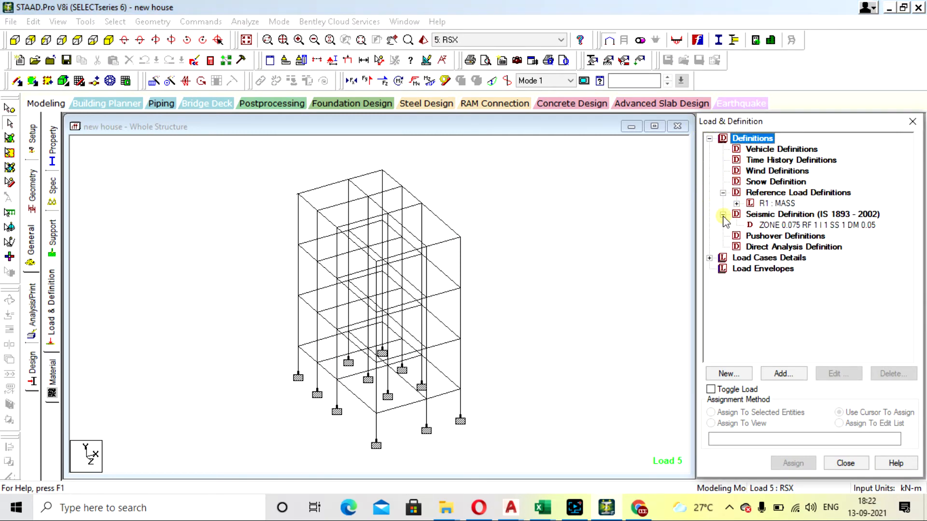
- Expand the load cases to view the items under EQ+X and RSX
click(709, 258)
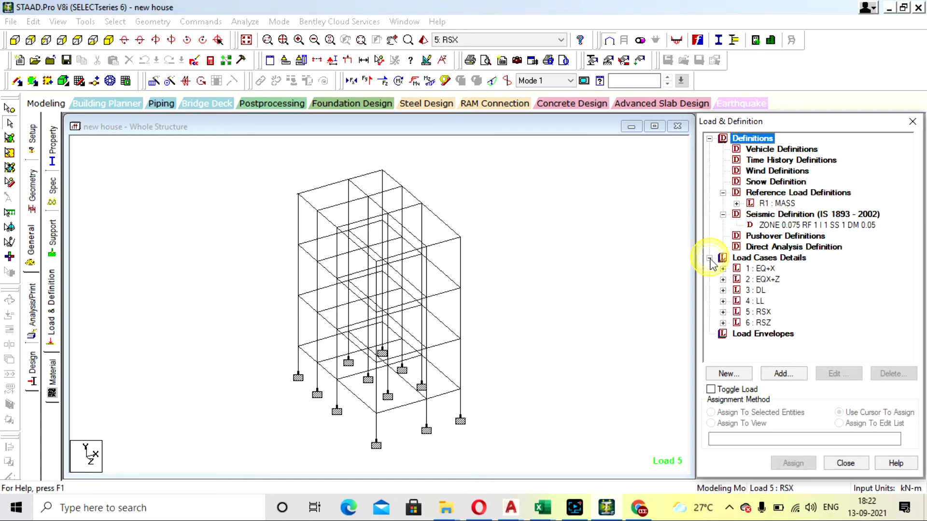
click(762, 312)
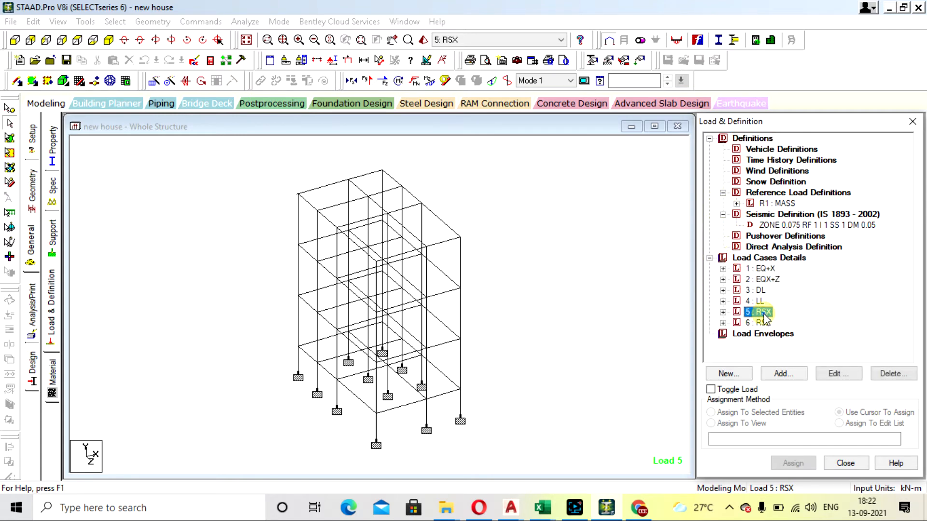
double_click(754, 268)
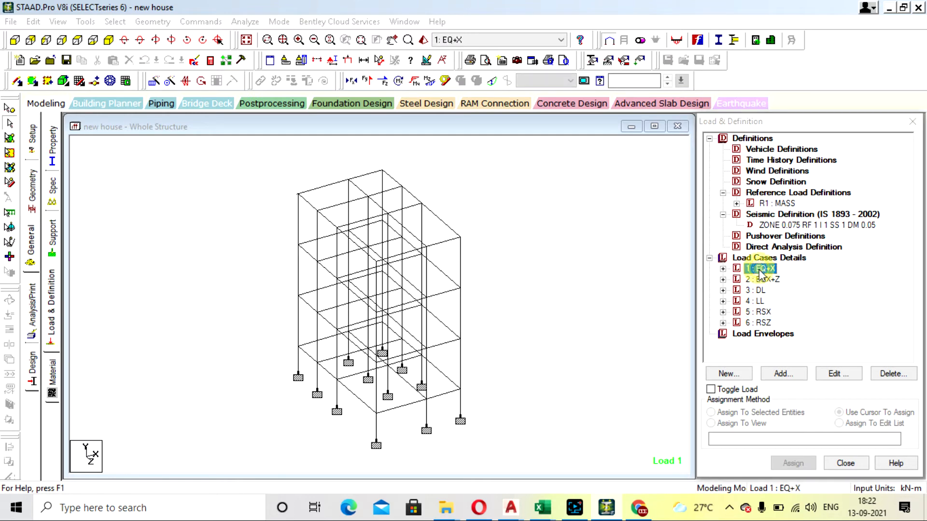
click(637, 142)
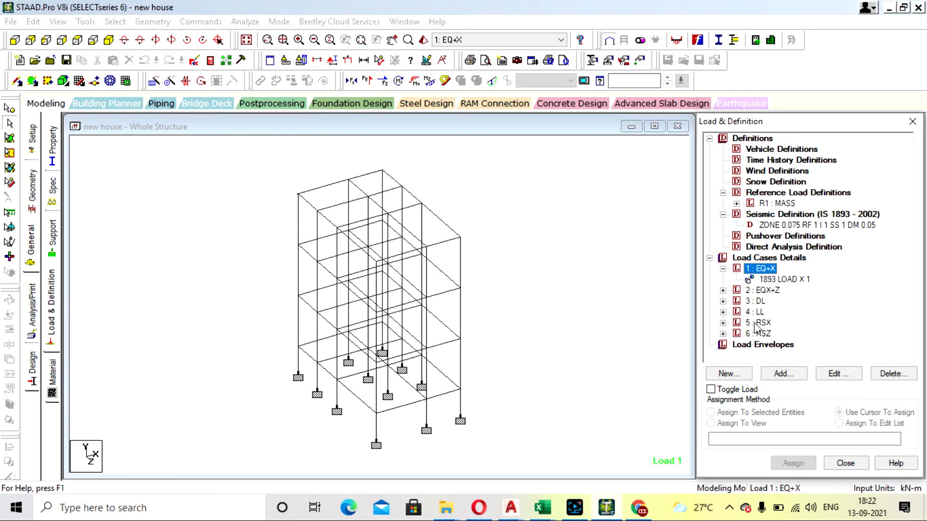
click(723, 322)
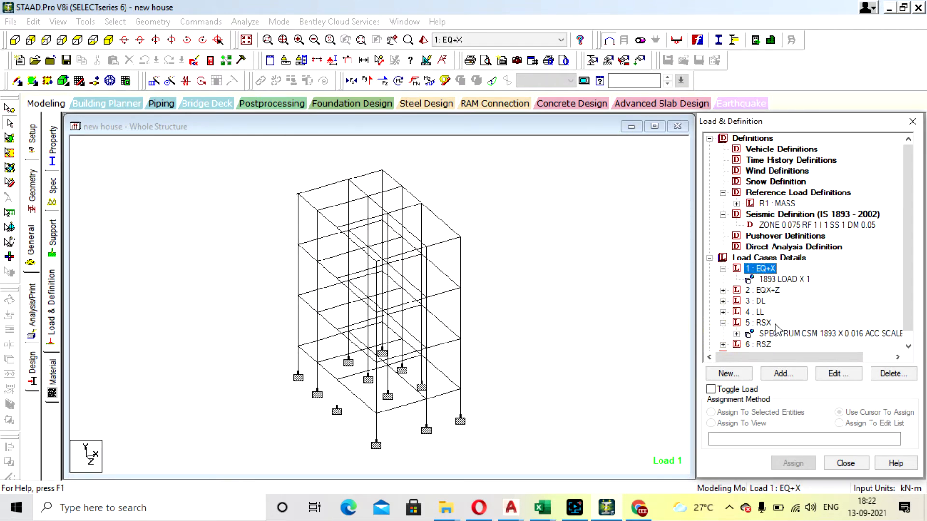
click(657, 323)
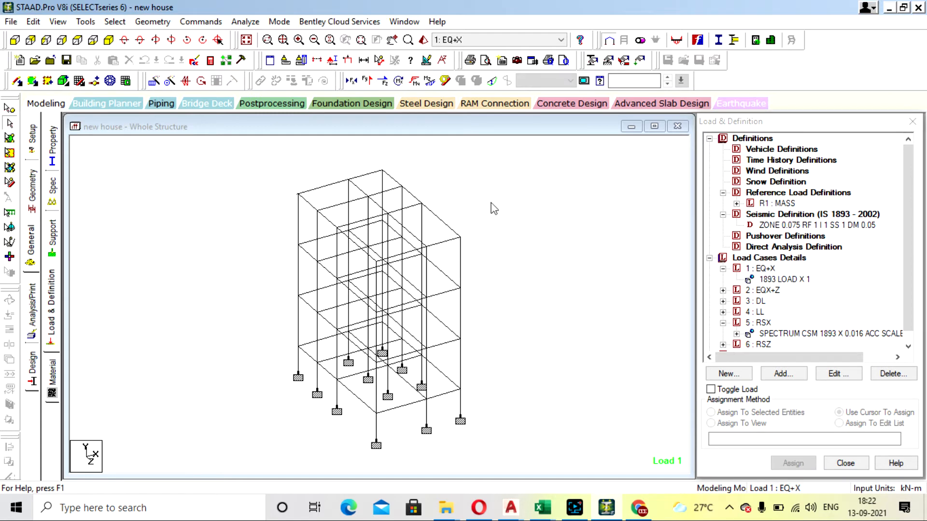
click(574, 201)
click(568, 237)
click(34, 246)
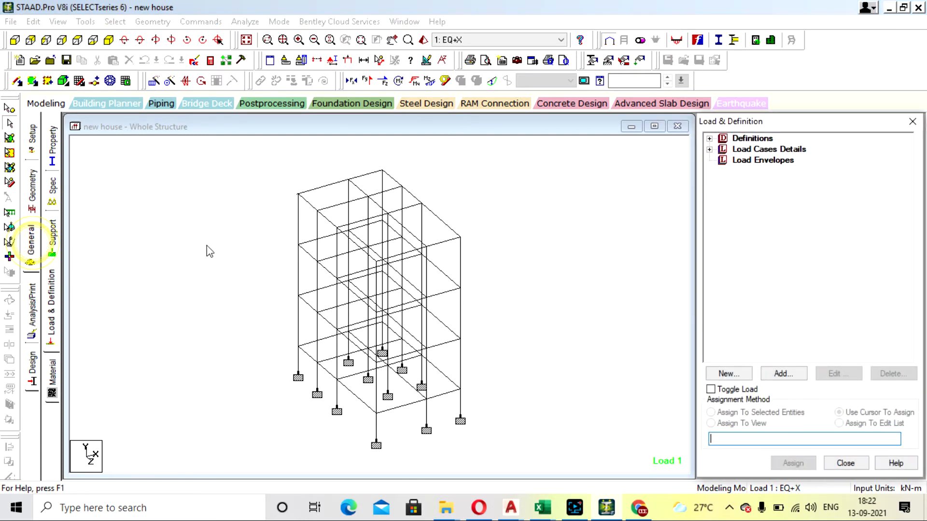
click(32, 193)
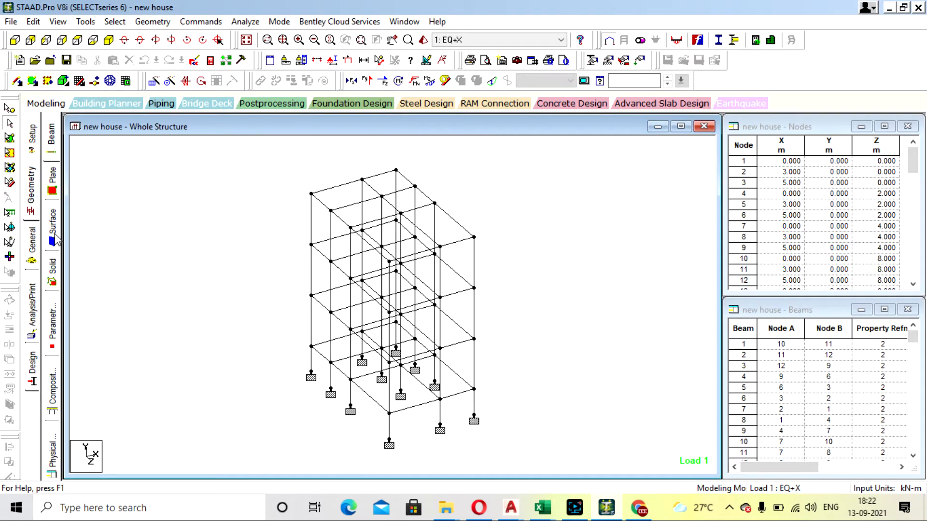
- Add rigid floor diaphragm 1 as a node specification at height 0 m, using the Select Nodes option
click(31, 244)
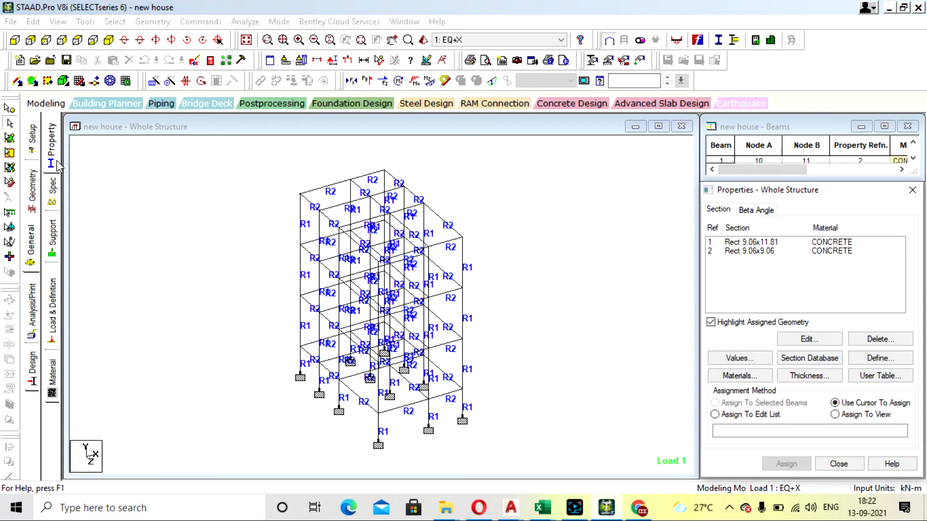
click(53, 198)
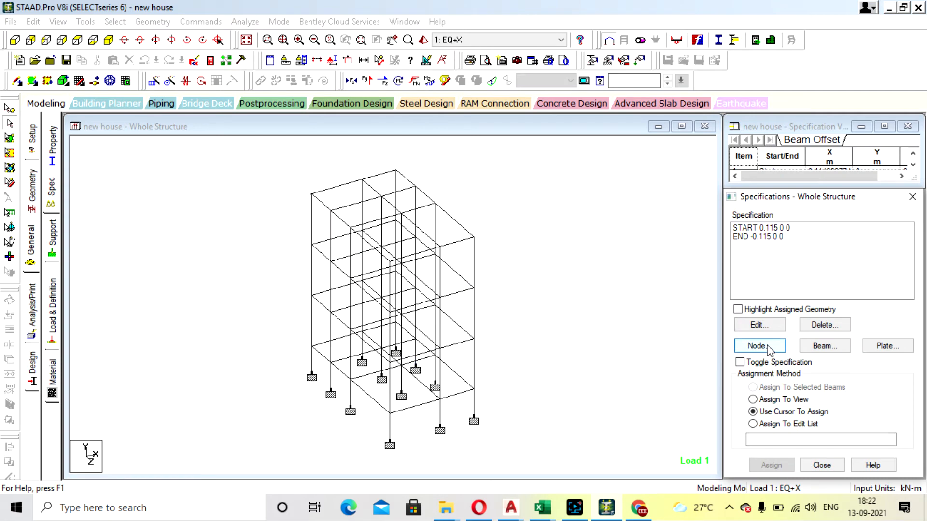
click(767, 347)
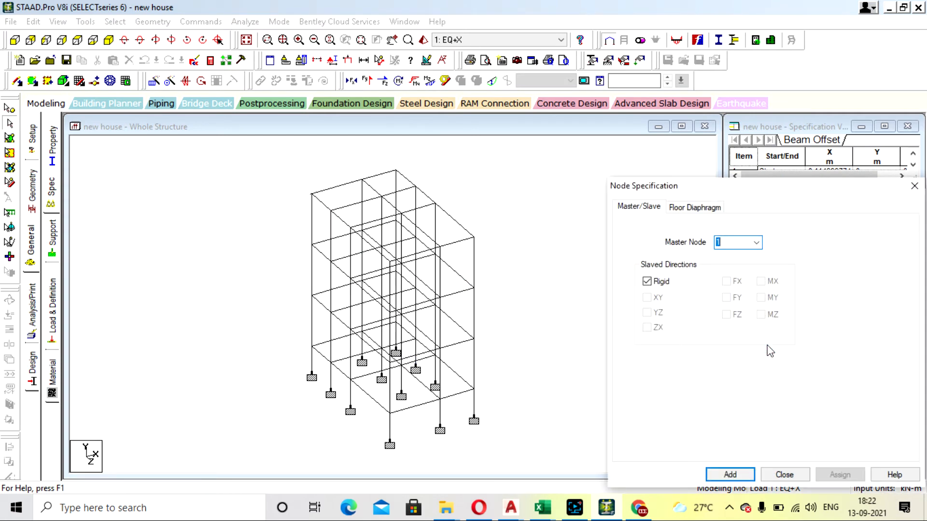
click(682, 210)
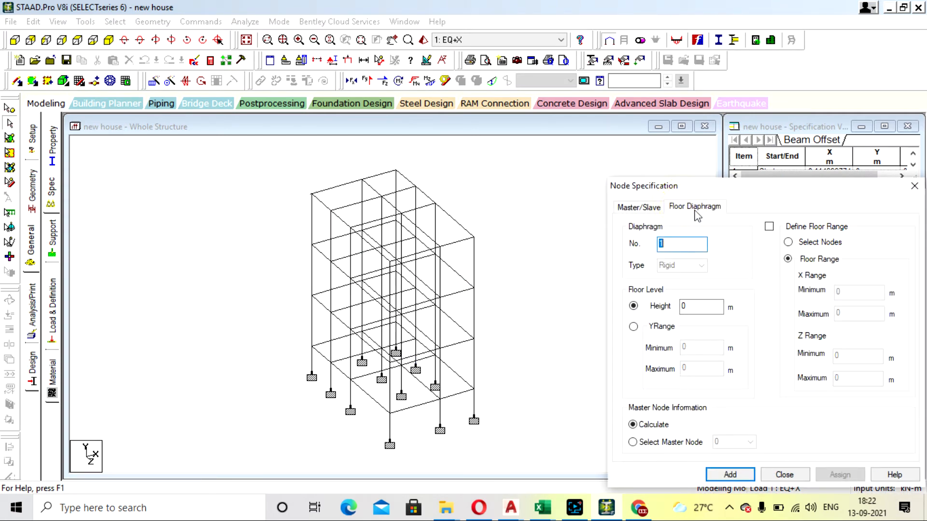
click(658, 212)
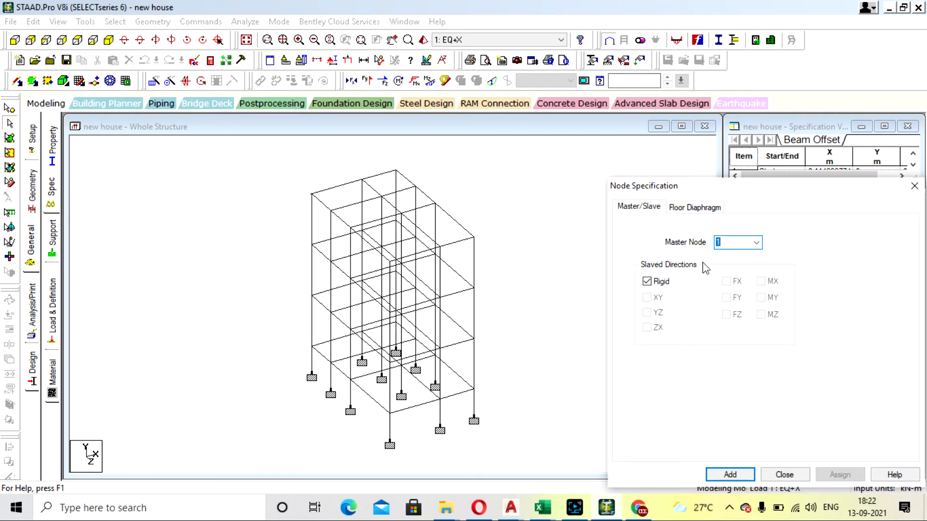
click(688, 207)
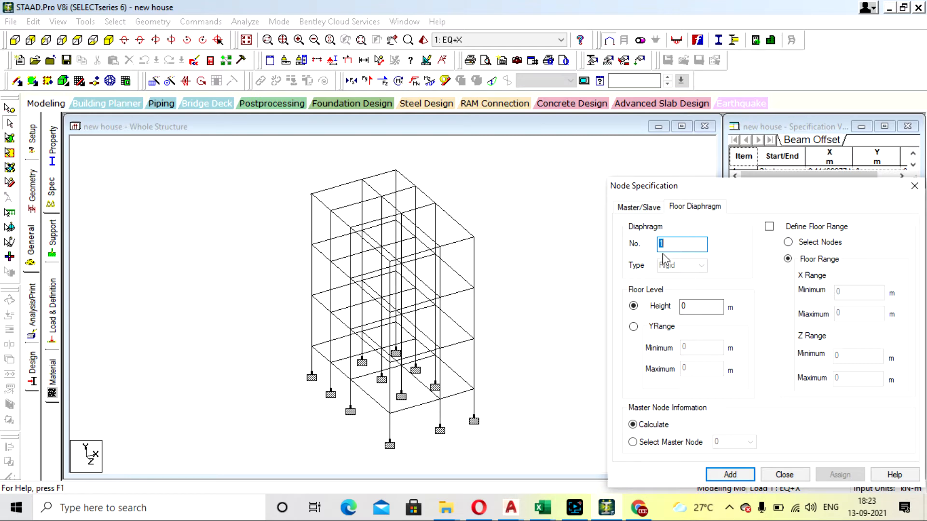
key(Tab)
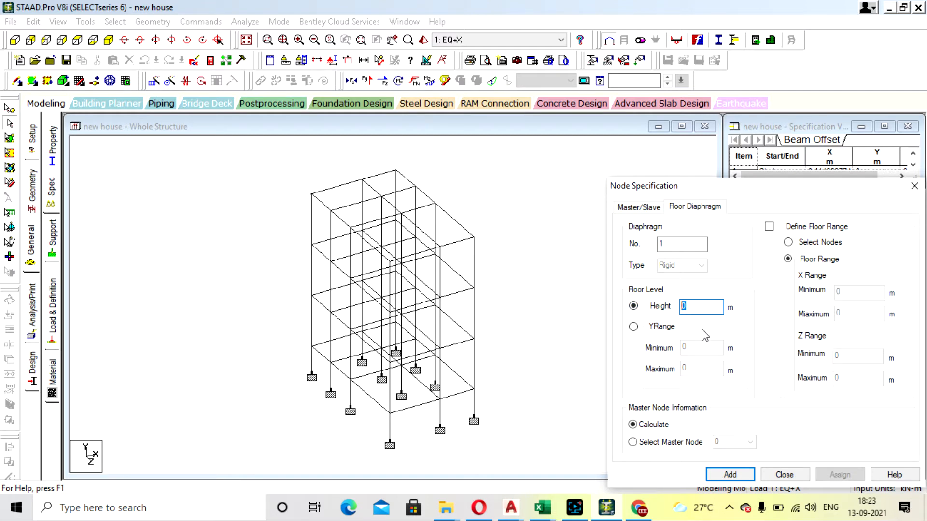
click(814, 245)
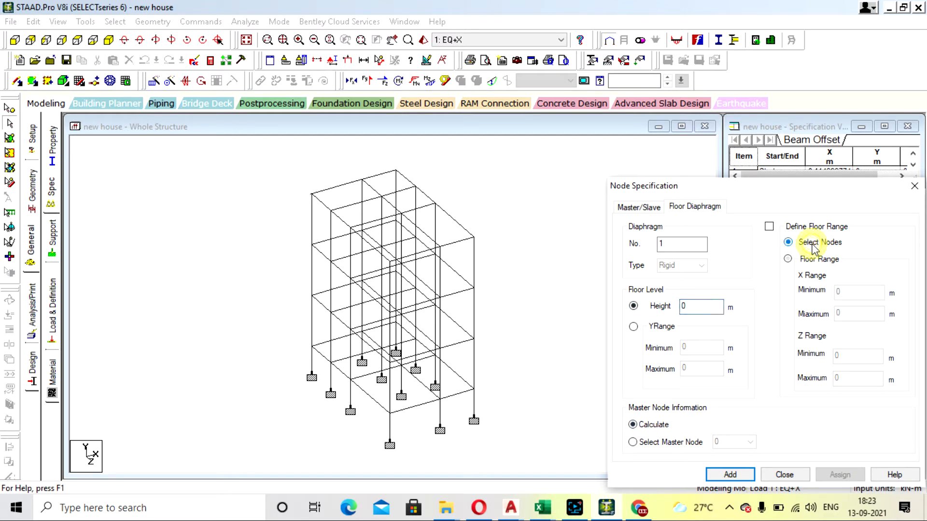
click(731, 474)
- Add rigid floor diaphragm 2 at a height of 3 m, using the Select Nodes option
click(761, 346)
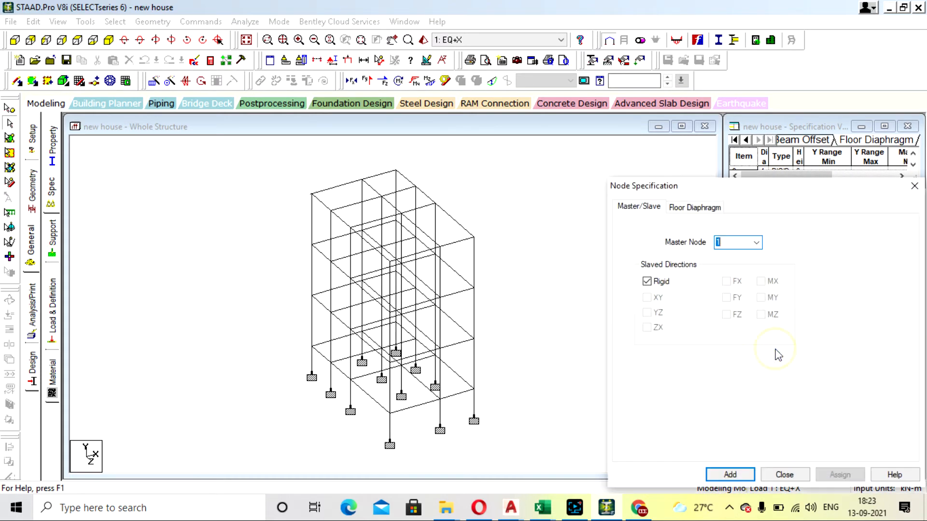
click(701, 208)
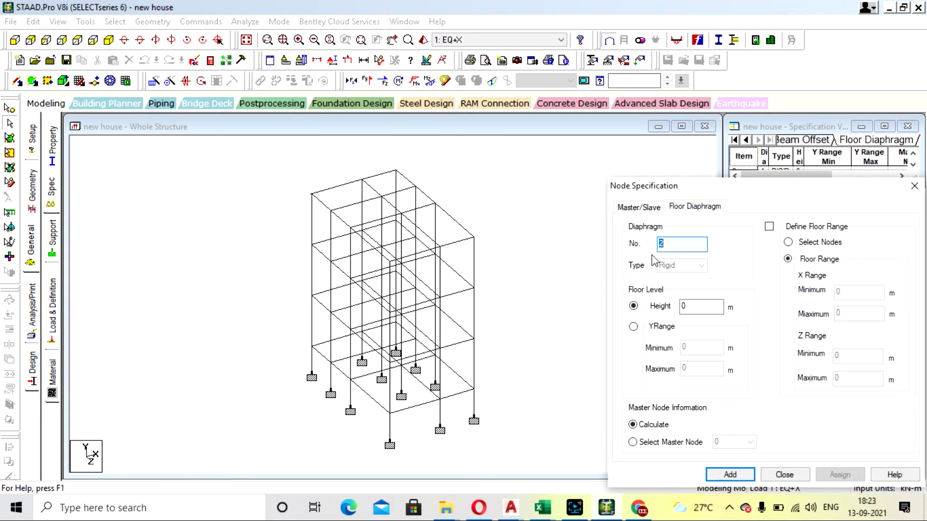
double_click(710, 304)
click(789, 244)
click(730, 475)
- Add rigid floor diaphragm 3 at a height of 6 m, and switch its range definition to Select Nodes
click(752, 348)
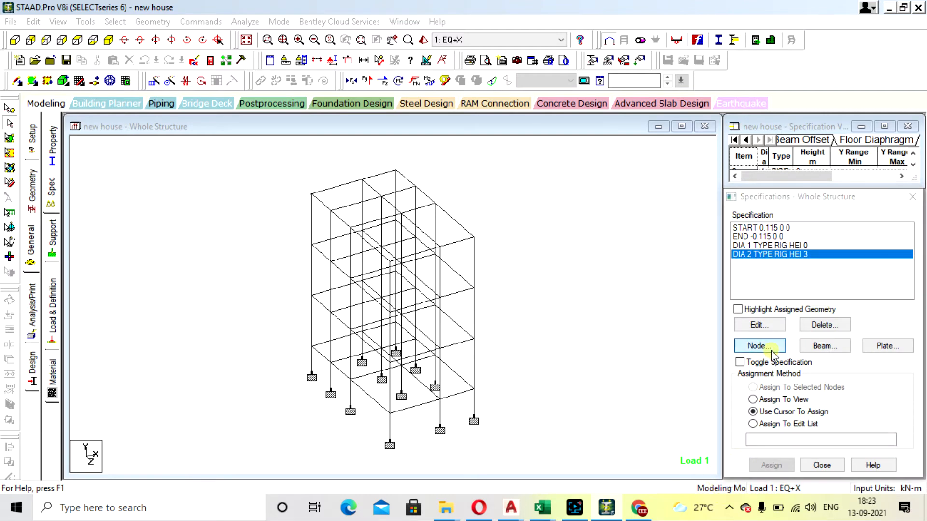
click(695, 207)
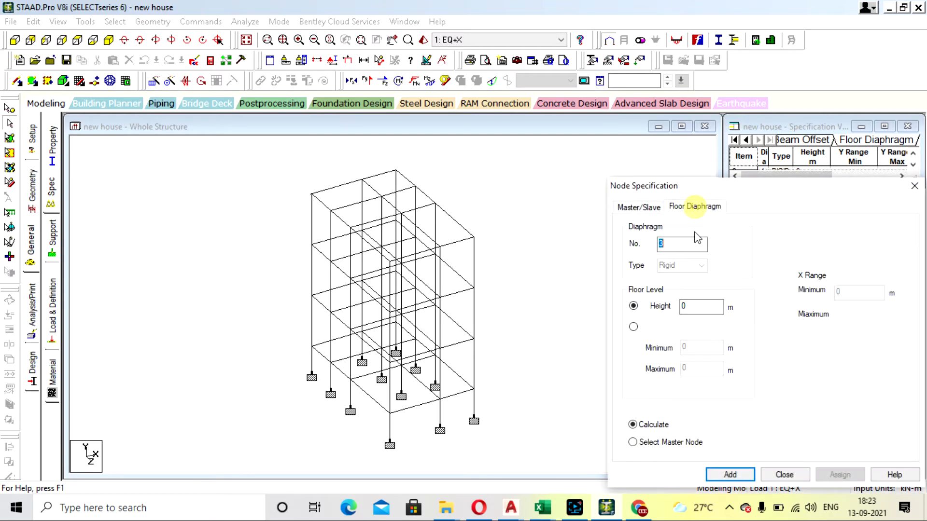
double_click(688, 306)
text(6)
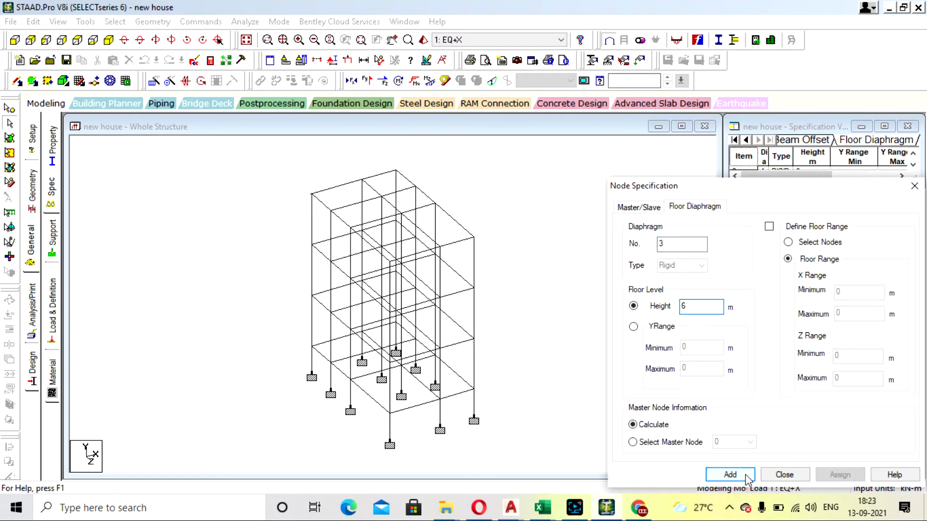
click(747, 473)
double_click(761, 263)
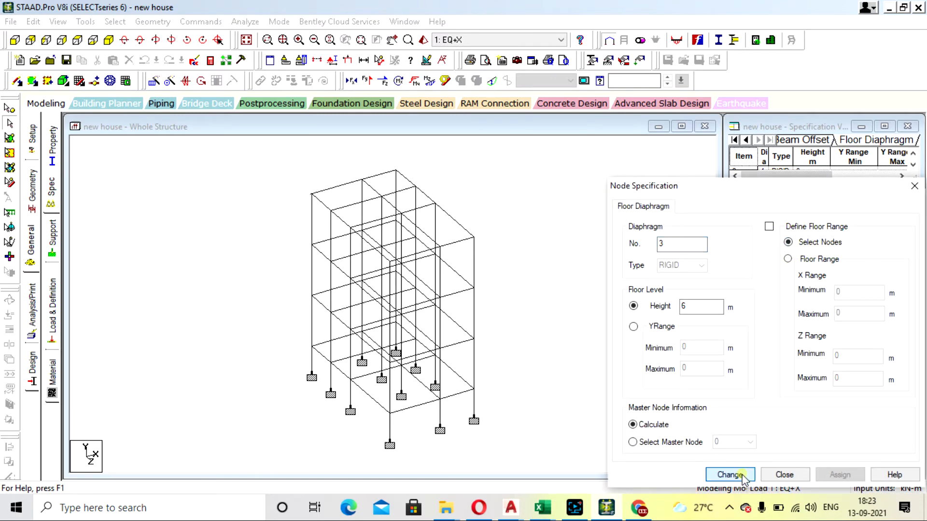
click(730, 474)
- Add rigid floor diaphragm 4 at a height of 9 m, using the Select Nodes option
click(768, 345)
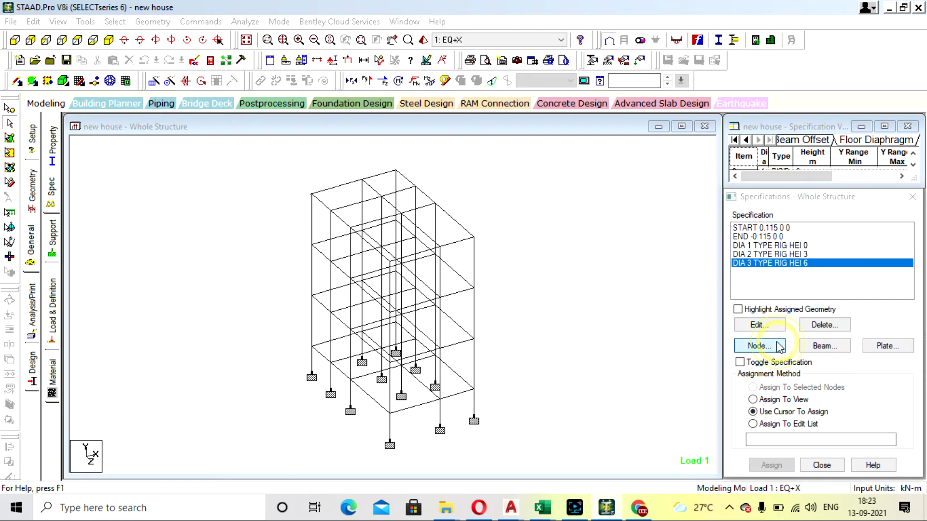
click(686, 211)
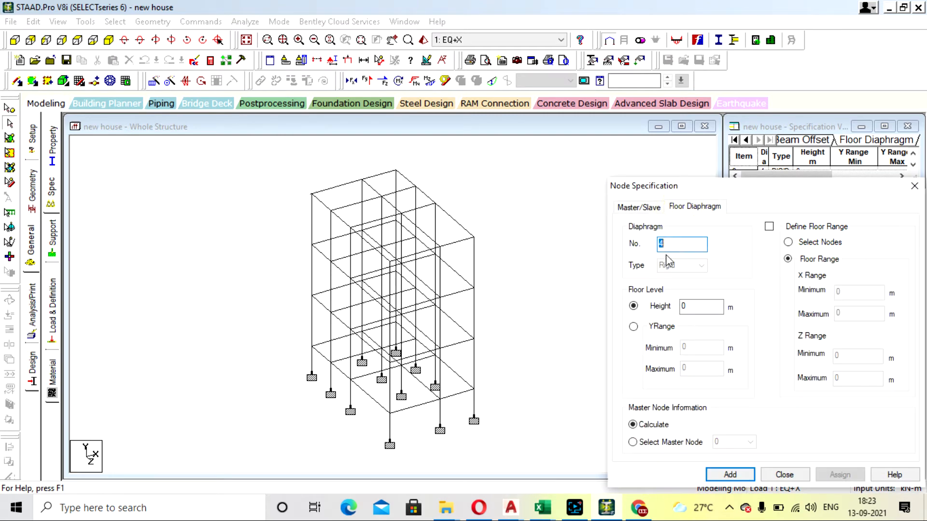
double_click(706, 311)
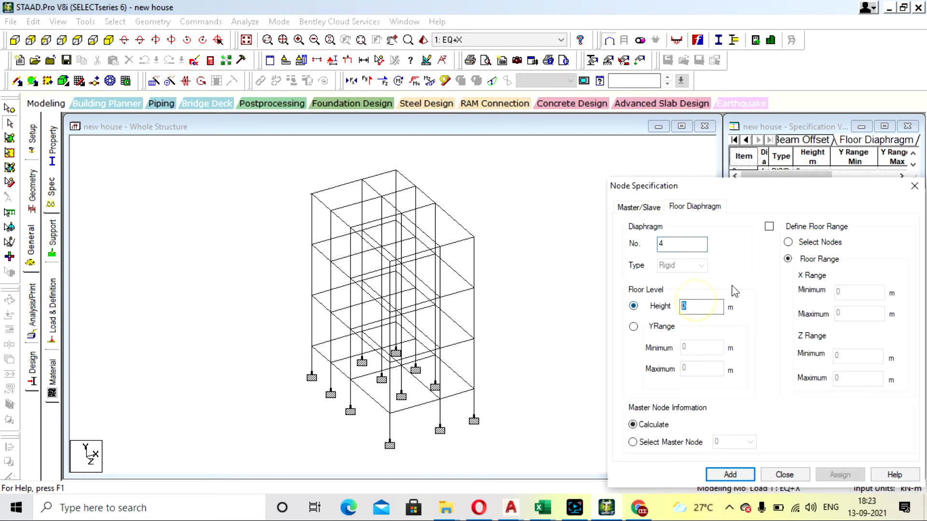
text(9)
click(787, 242)
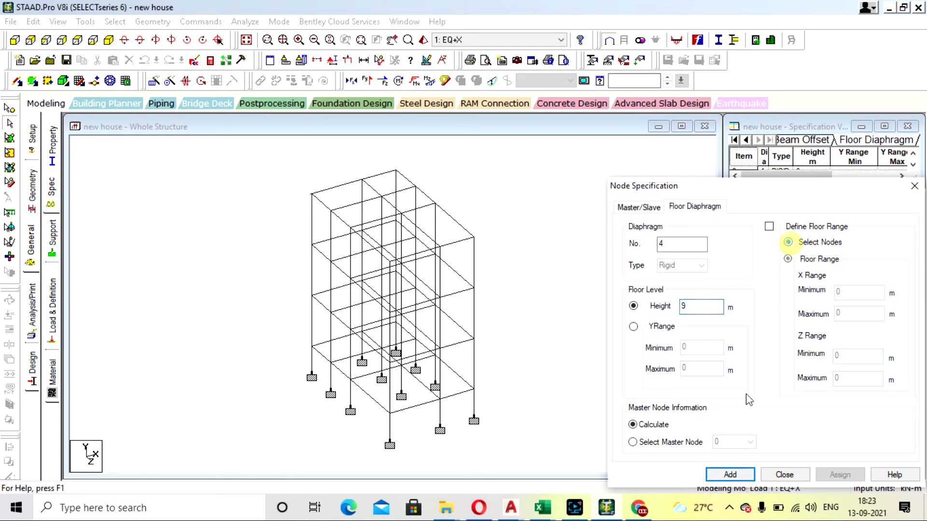
click(729, 474)
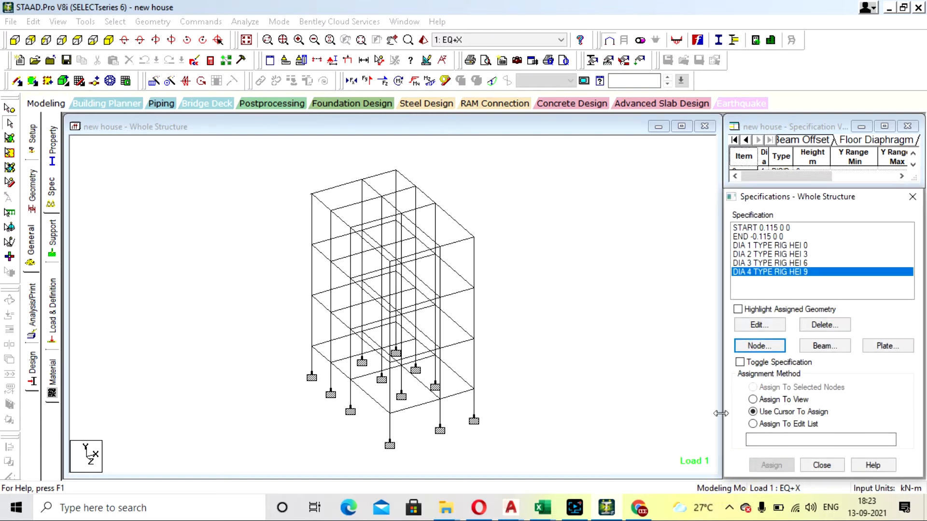
- Highlight the assigned geometry and check which floor nodes each of the four diaphragms covers
click(737, 309)
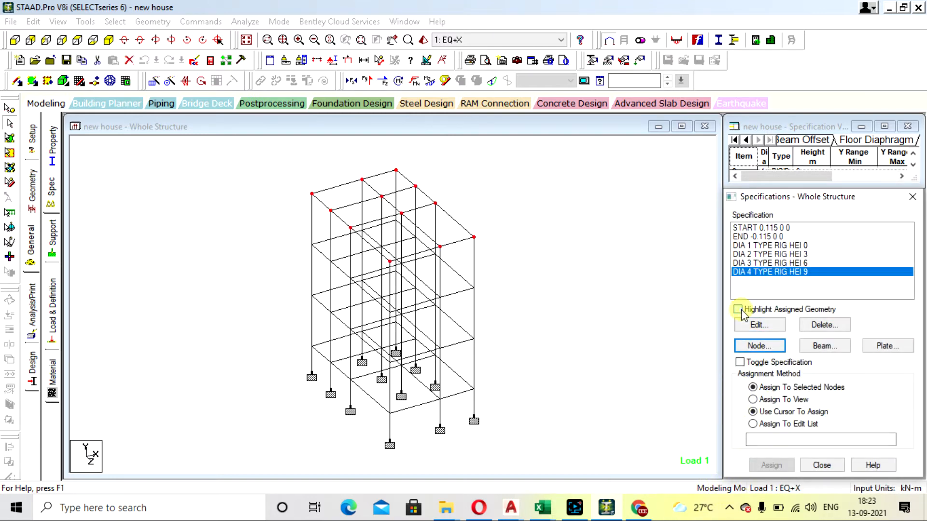
click(759, 246)
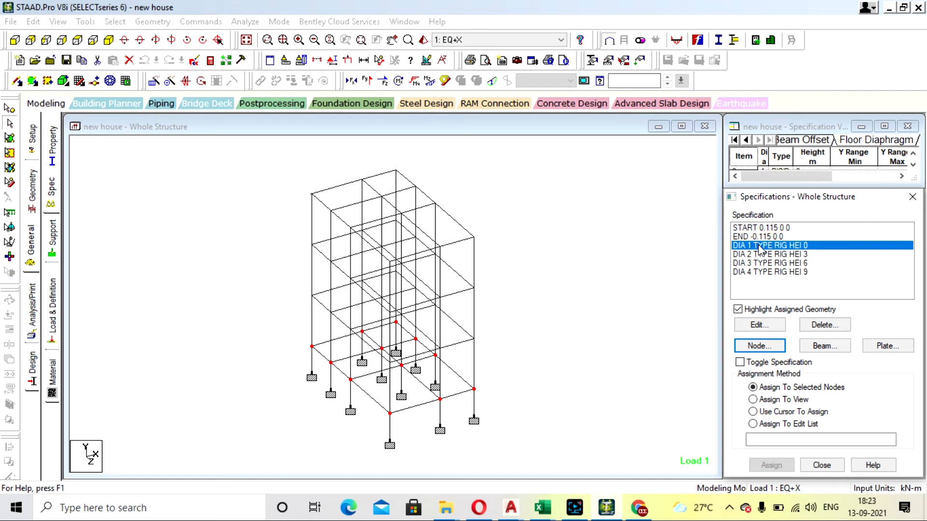
click(763, 254)
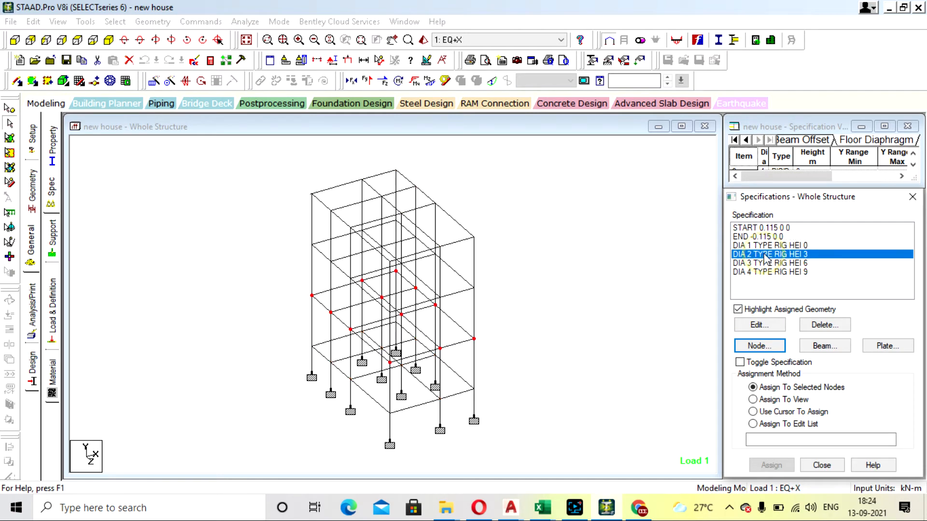
double_click(766, 246)
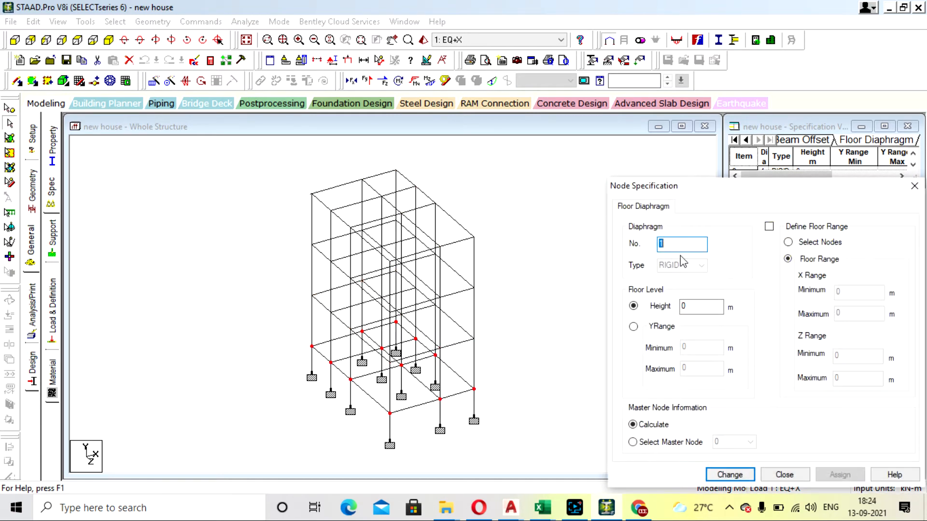
click(914, 186)
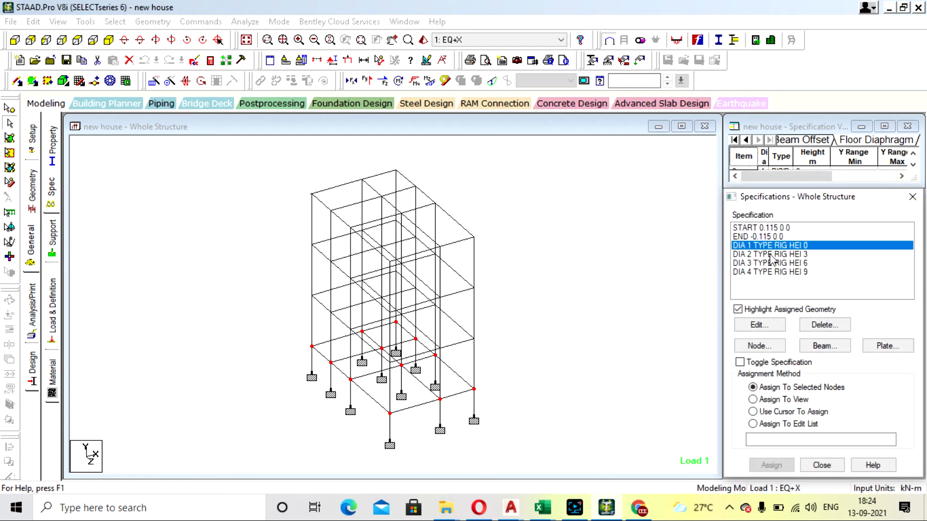
click(770, 256)
click(773, 263)
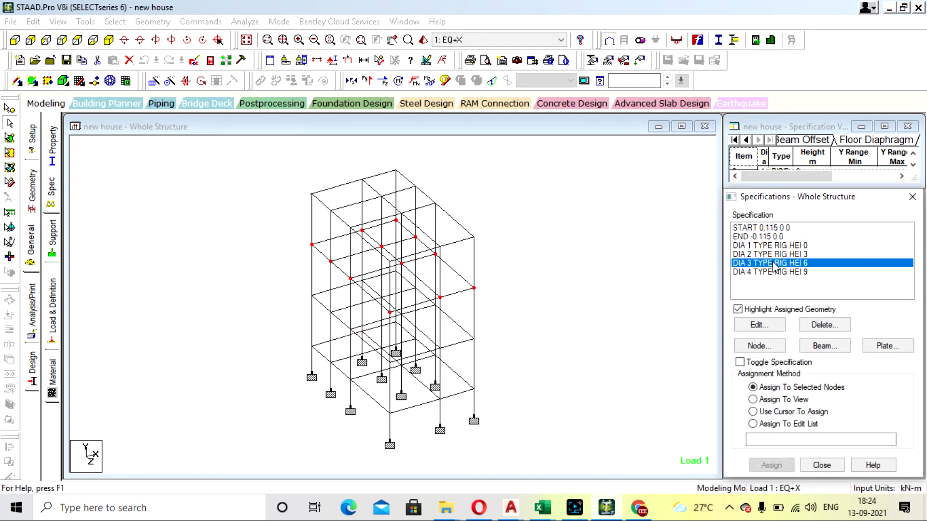
click(779, 273)
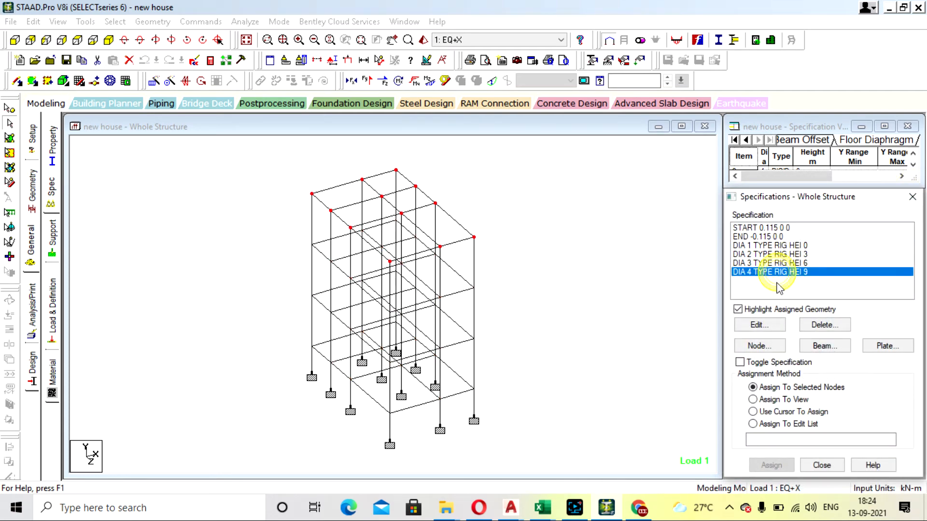
click(661, 277)
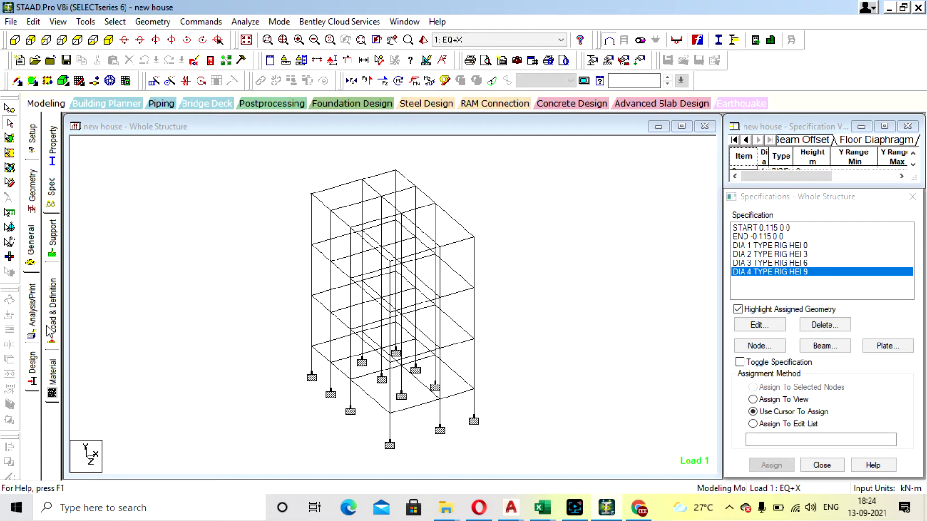
- Examine the available analysis commands and their print options, and close the dialog without adding any
click(29, 311)
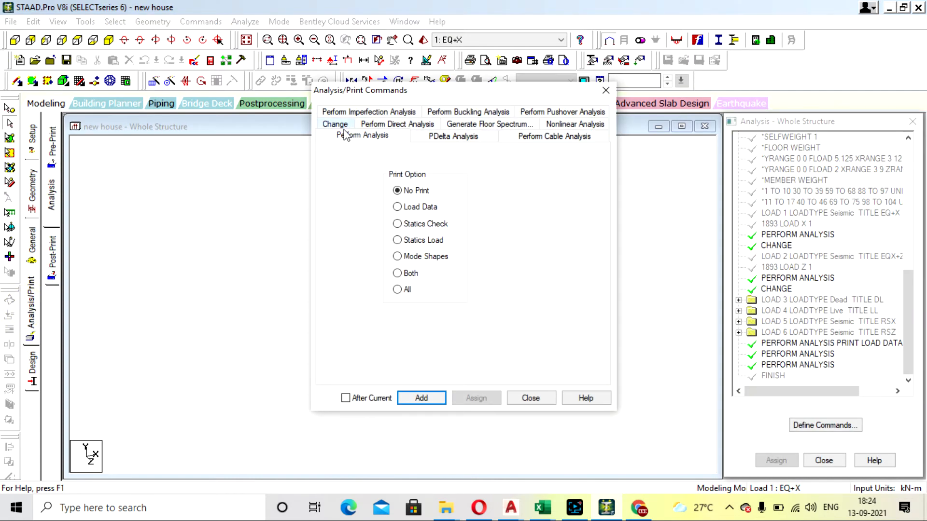
click(606, 90)
click(814, 426)
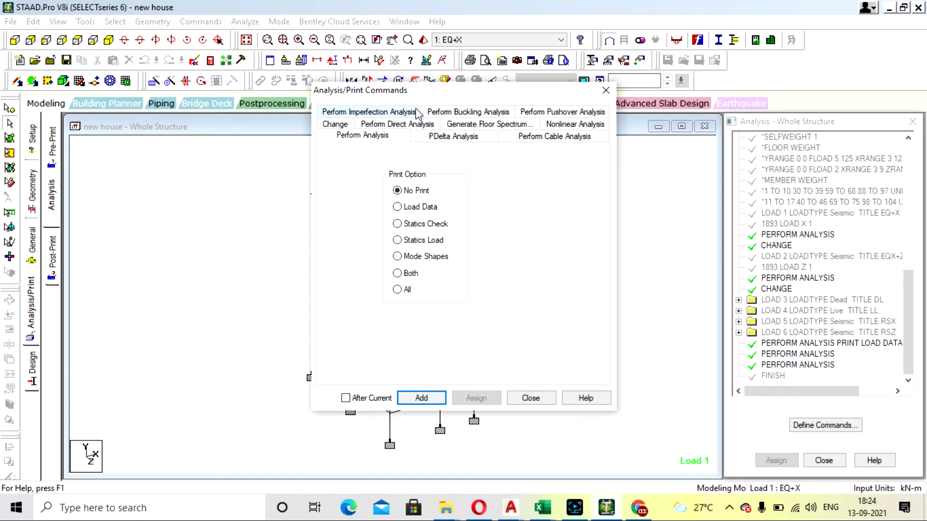
click(605, 92)
- Check the available pre-analysis print commands, and close the dialog without adding any
click(54, 152)
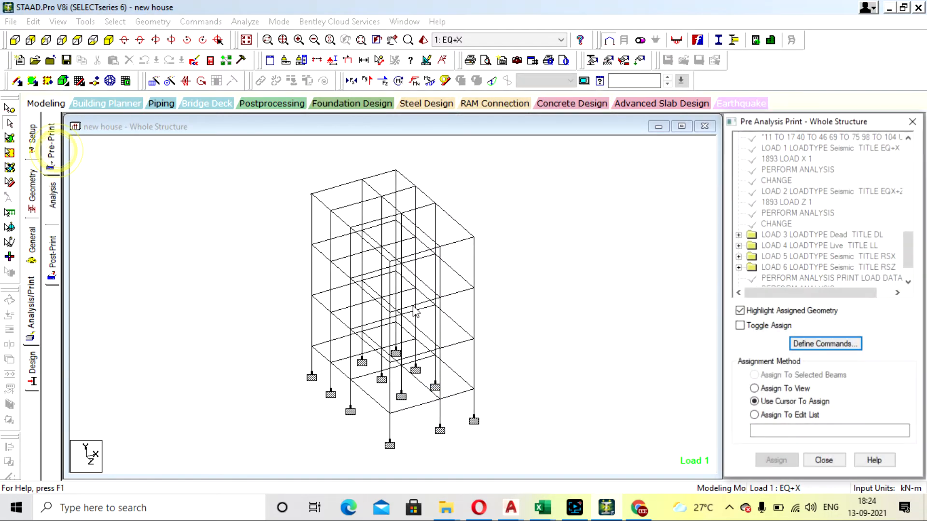
click(831, 348)
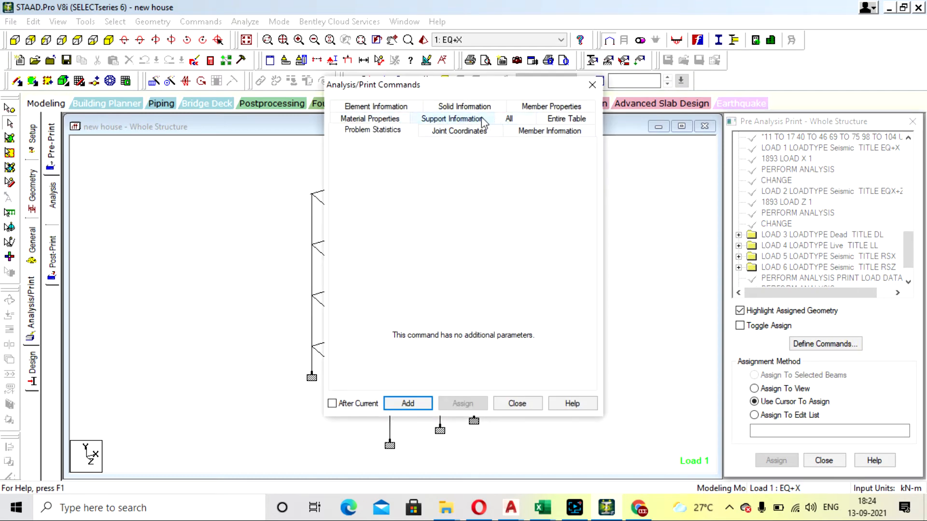
click(591, 86)
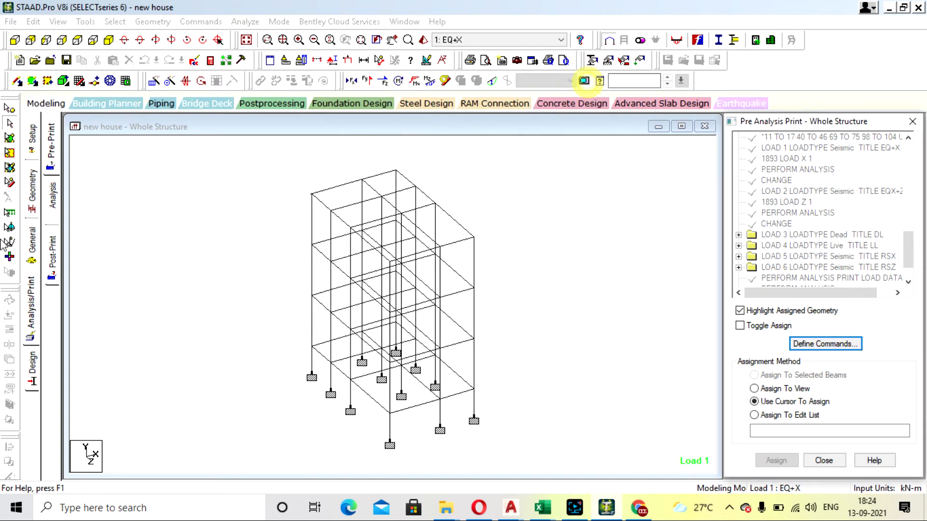
- Add the Mode Shapes command to the post-analysis print commands
click(52, 256)
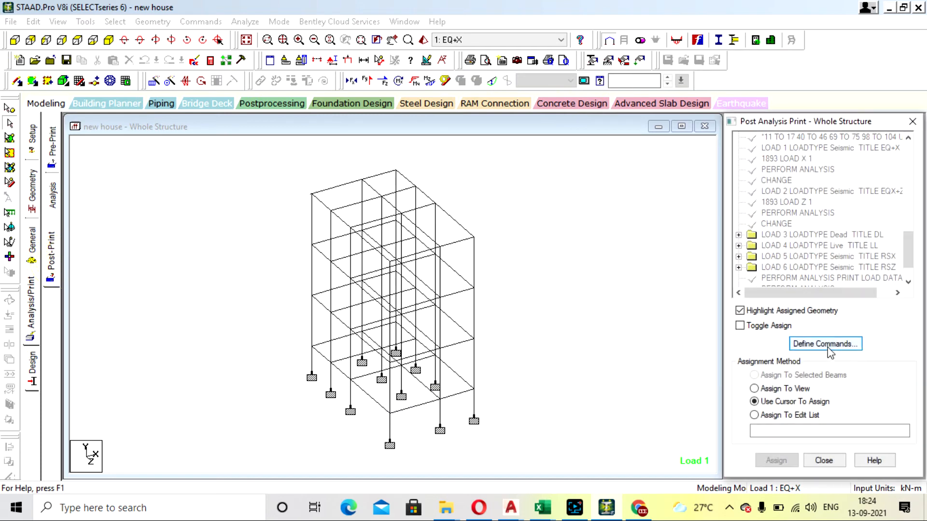
click(825, 343)
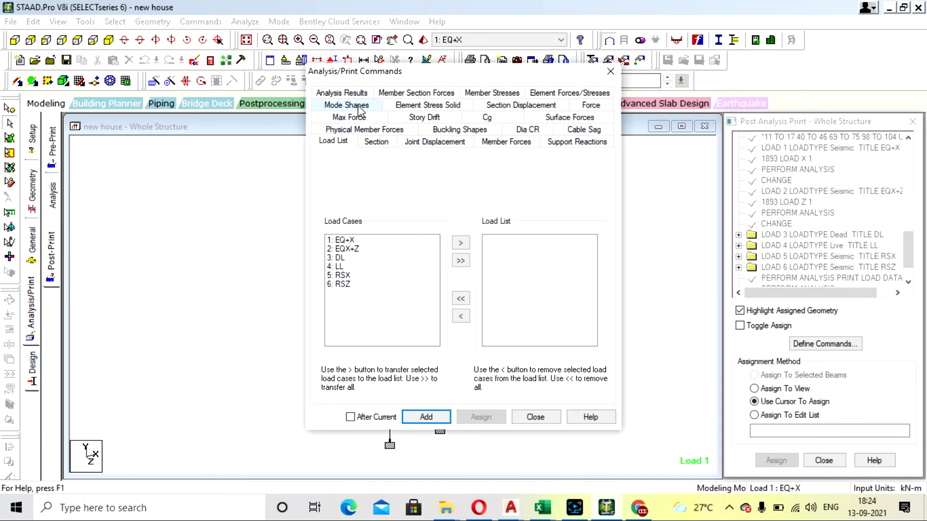
click(356, 116)
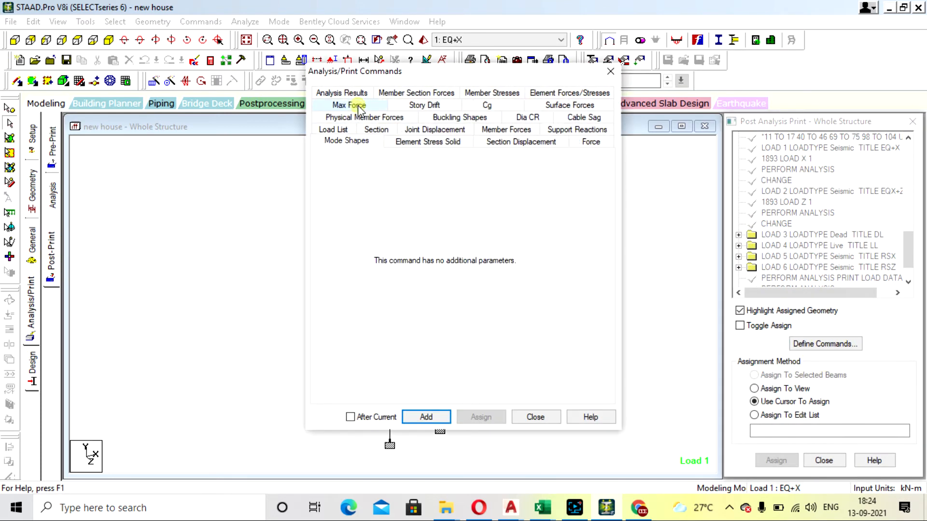
click(432, 419)
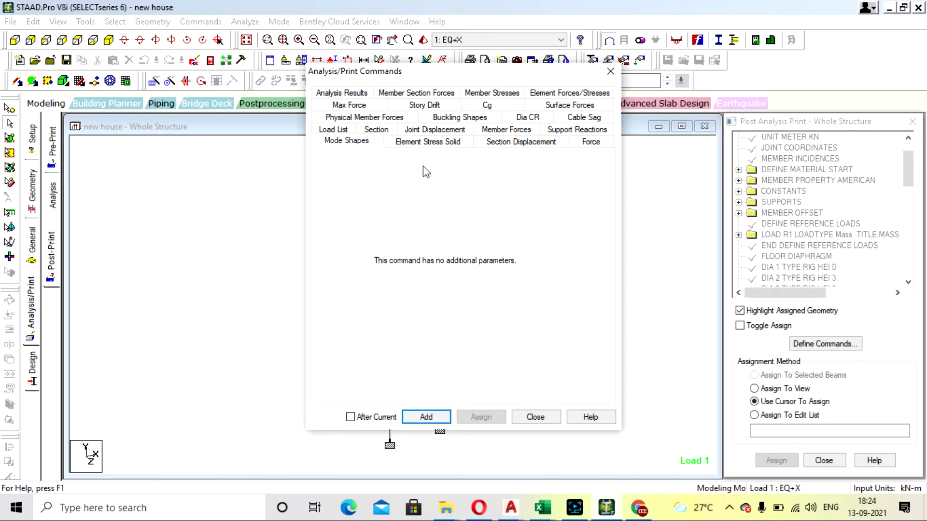
- Add the Story Drift and Analysis Results post-analysis print commands, and close the command dialog
click(469, 107)
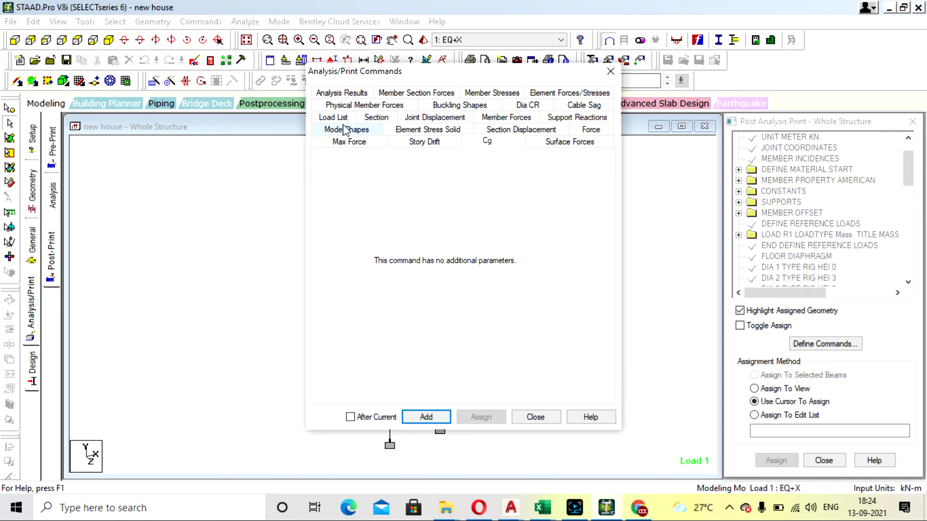
click(433, 148)
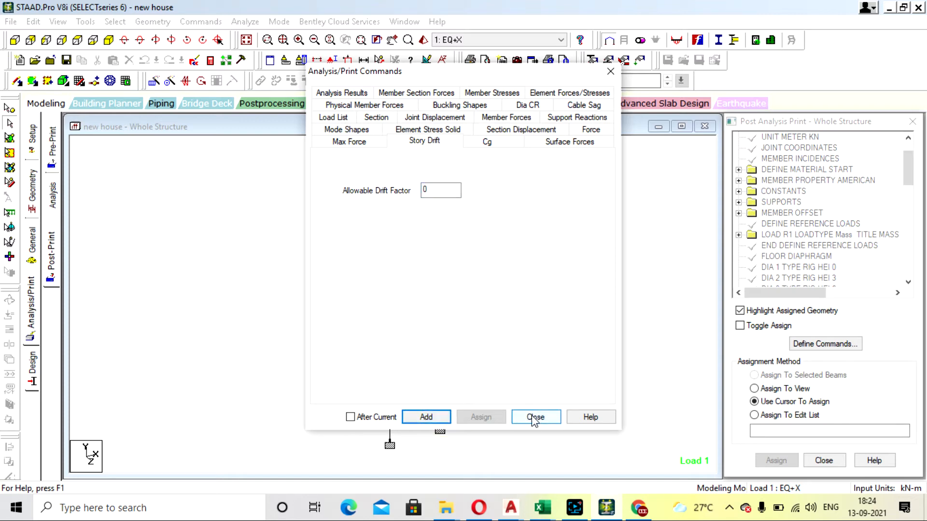
click(347, 94)
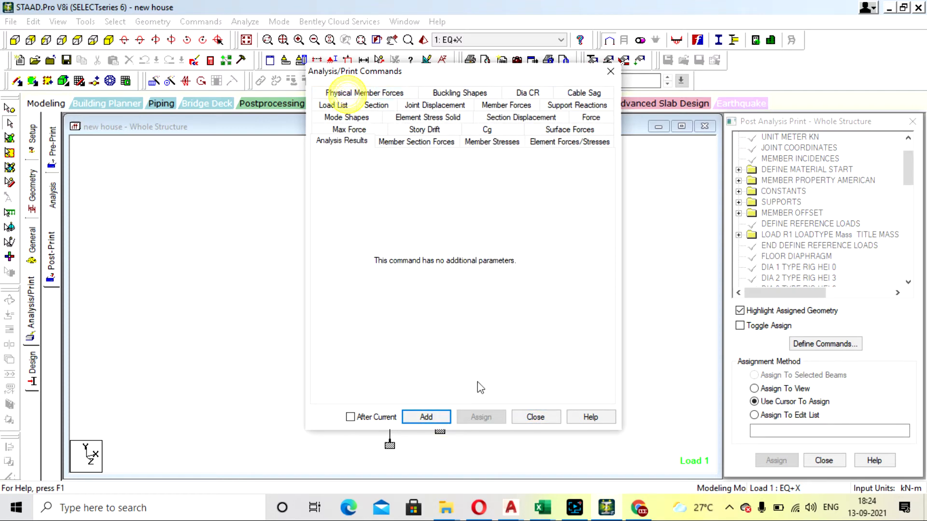
click(435, 416)
click(533, 417)
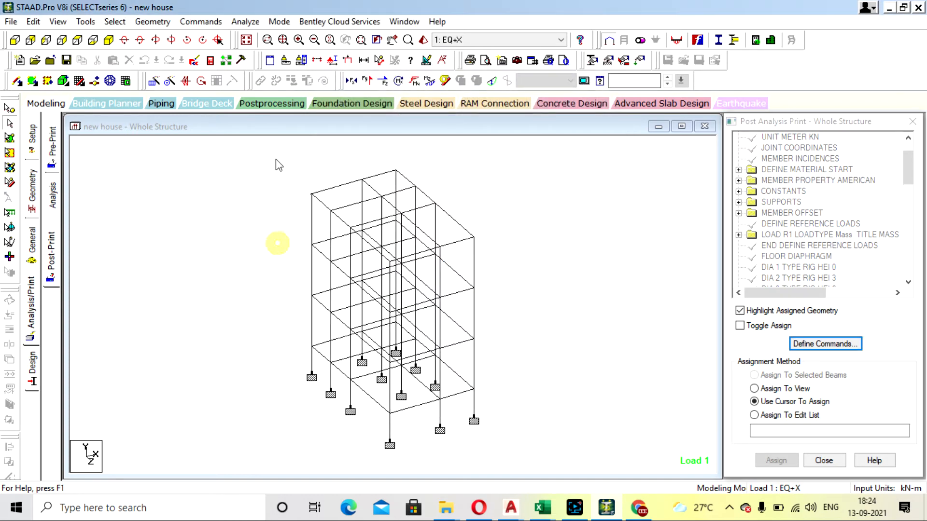
- Run the analysis, saving the modified structure over the existing results, and open the output file
click(245, 21)
click(256, 36)
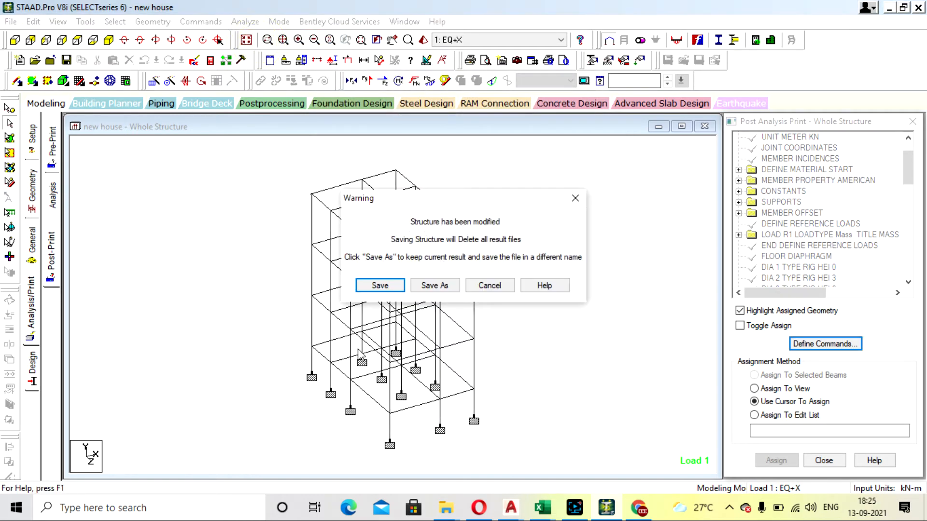
click(379, 285)
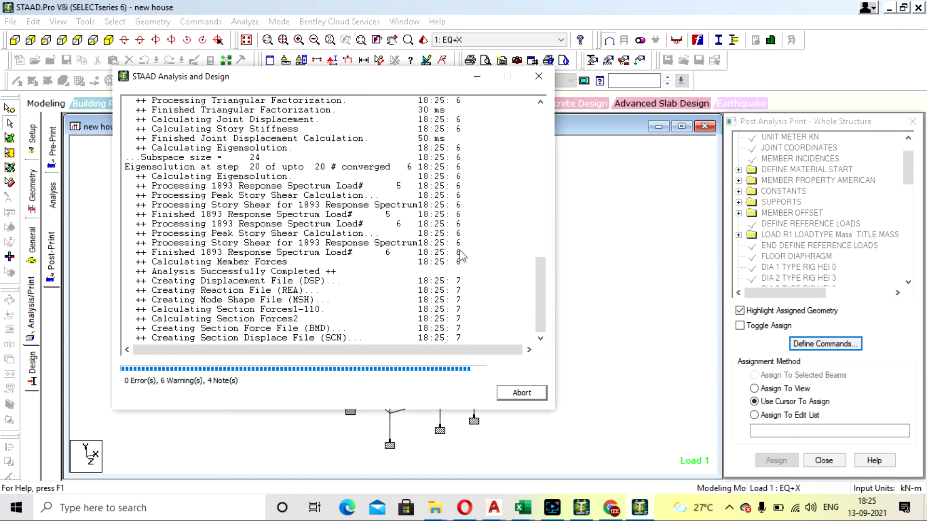
click(131, 367)
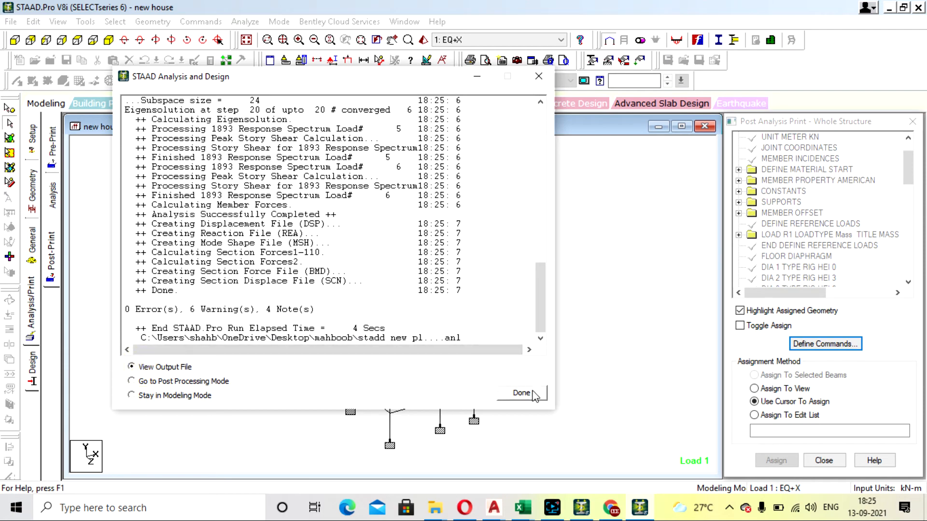
click(534, 395)
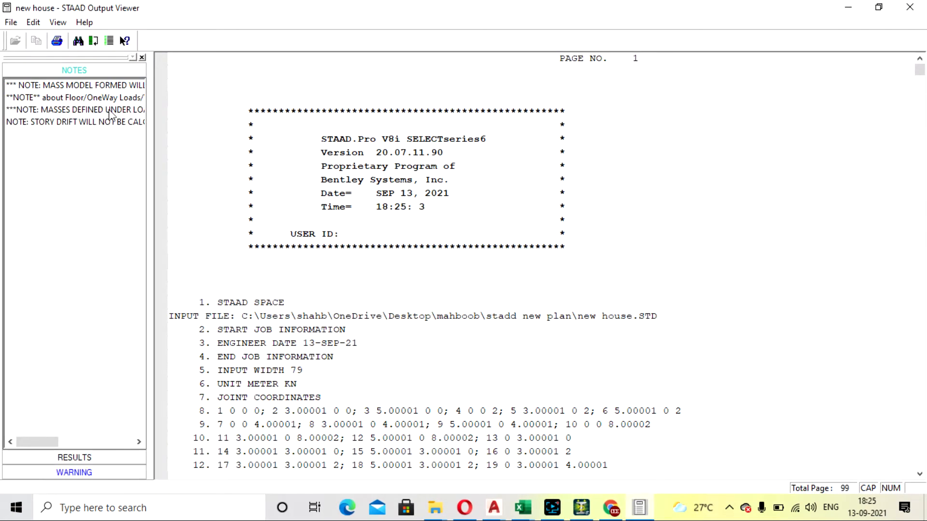
- Read the four analysis notes in the output file and examine the story drift table for each level
click(92, 86)
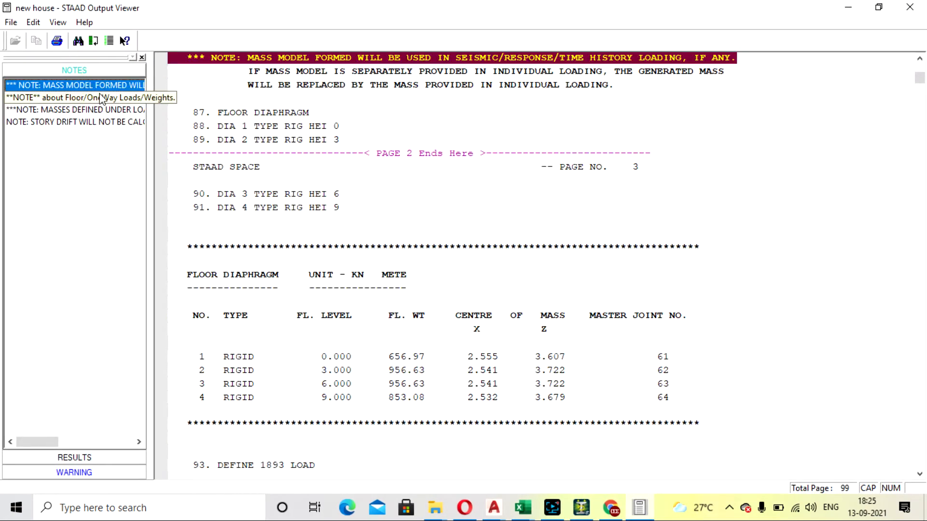
click(119, 97)
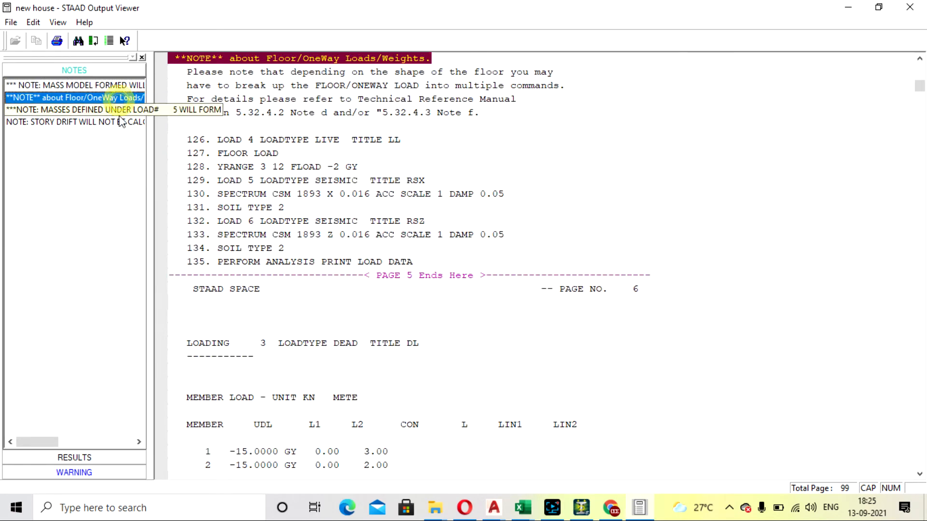
click(120, 112)
click(120, 122)
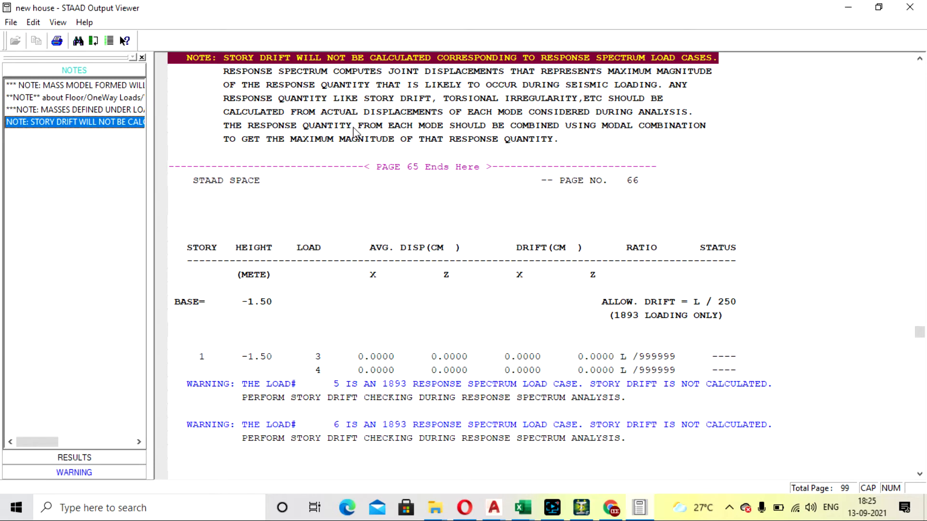
scroll(355, 132, down, 1)
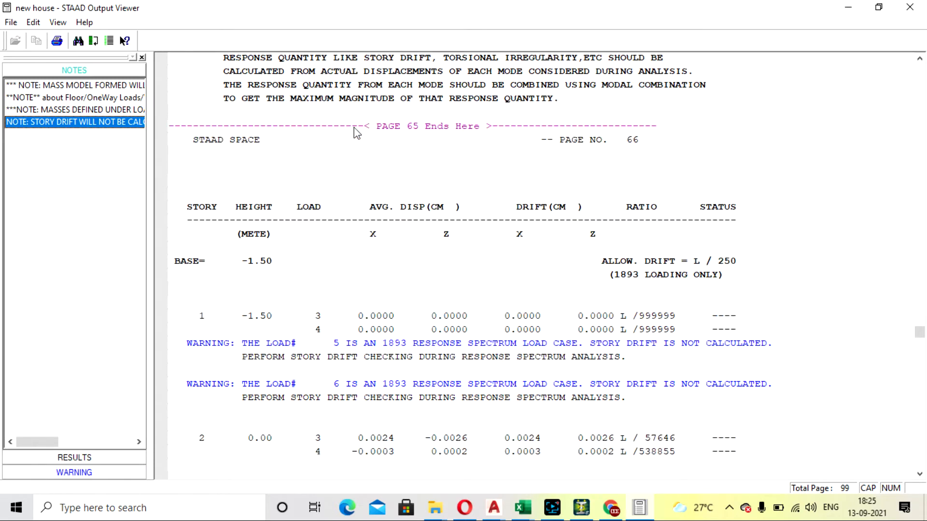
scroll(522, 133, down, 3)
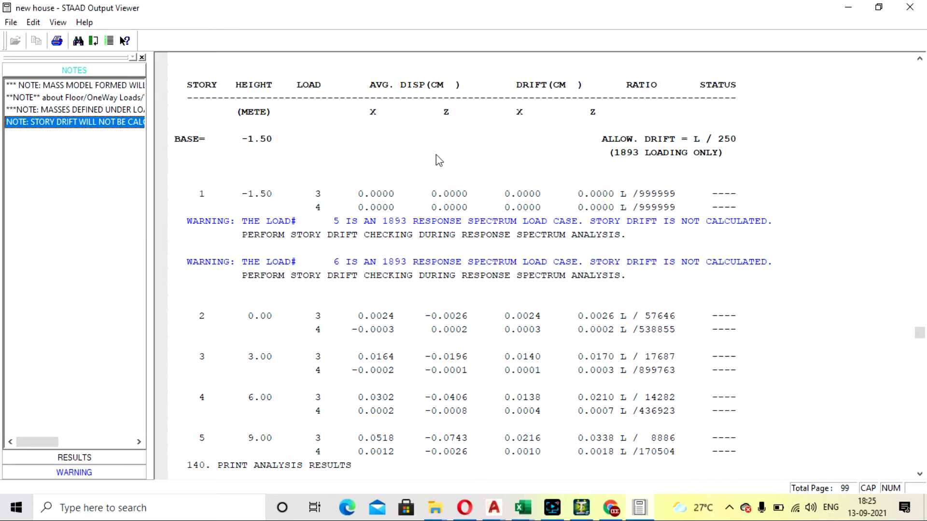
scroll(433, 161, down, 4)
- Examine the floor diaphragm table with floor weights and centres of mass, and the eigensolution frequencies and periods
click(73, 457)
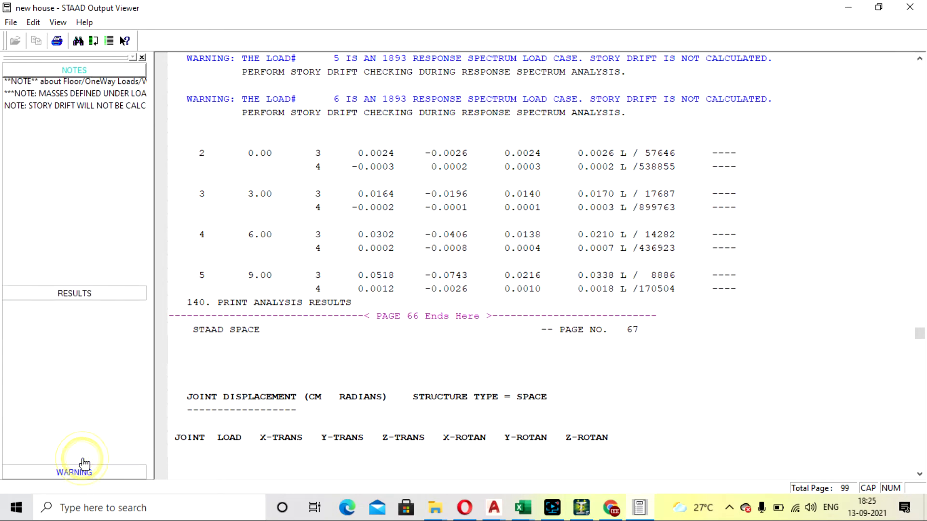
click(59, 105)
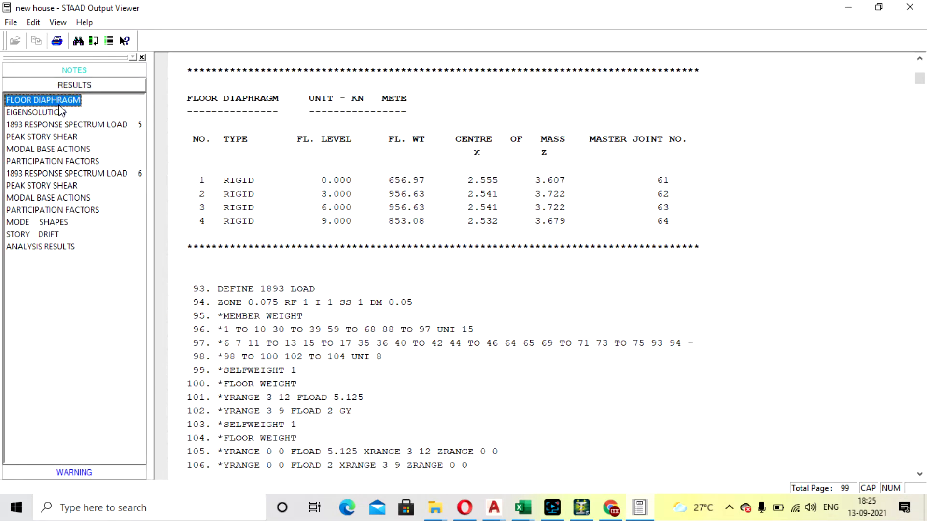
click(95, 72)
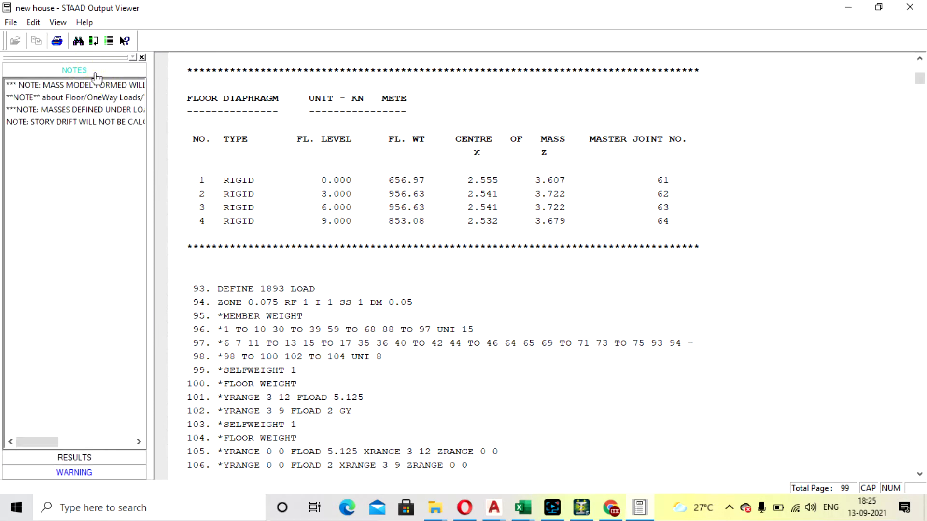
click(112, 457)
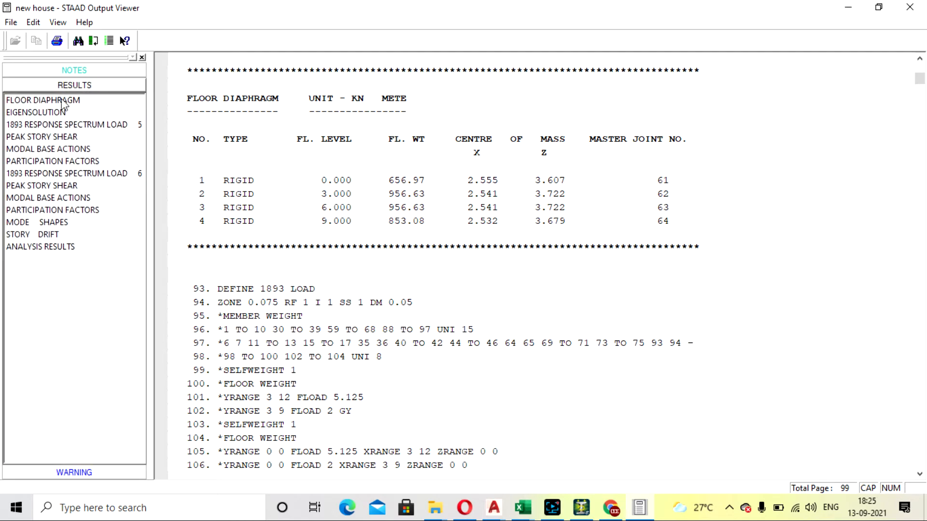
click(65, 100)
click(61, 112)
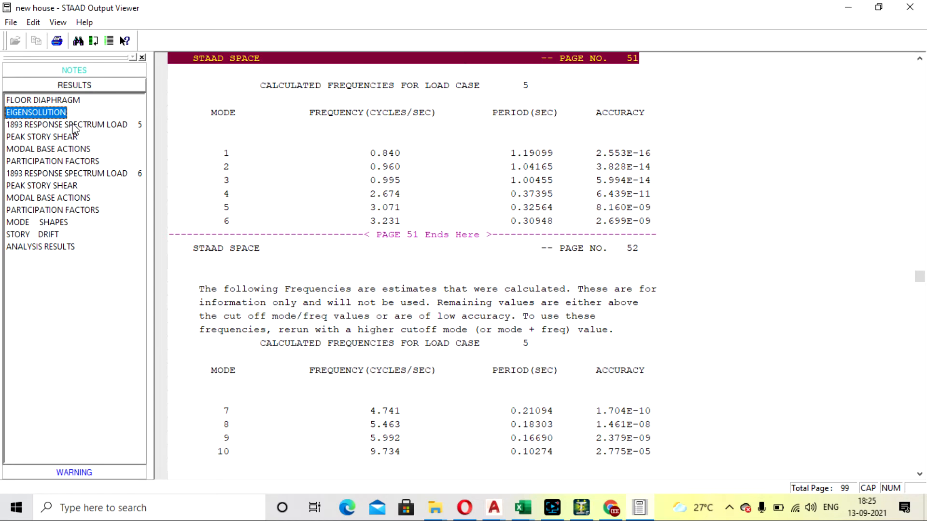
click(61, 100)
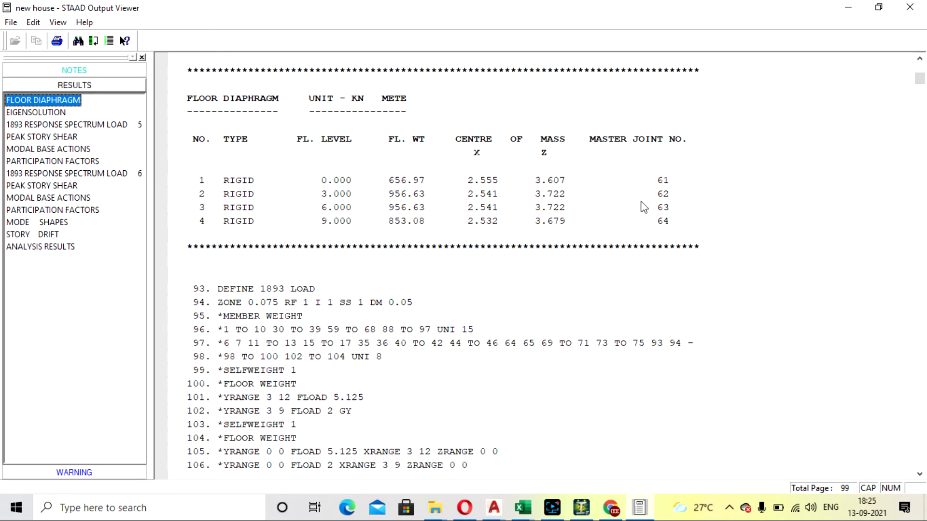
scroll(641, 238, down, 1)
- Examine the response spectrum results of load case 5: modal weights, peak story shear, modal base actions and participation factors
click(75, 126)
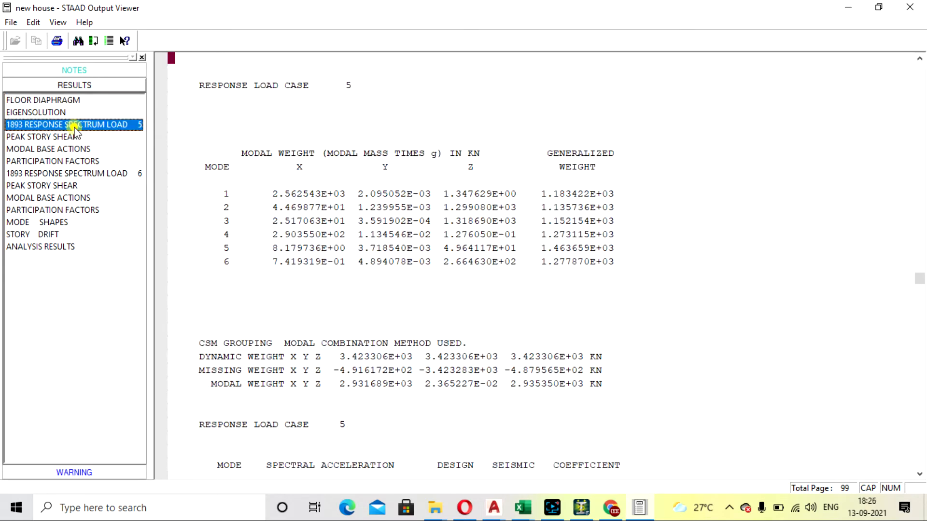
scroll(395, 208, down, 4)
scroll(386, 210, up, 3)
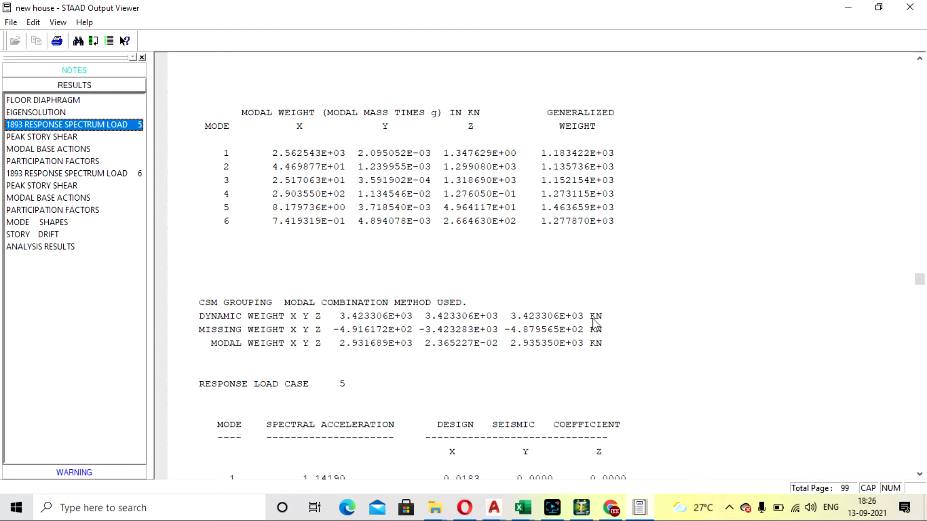
click(15, 137)
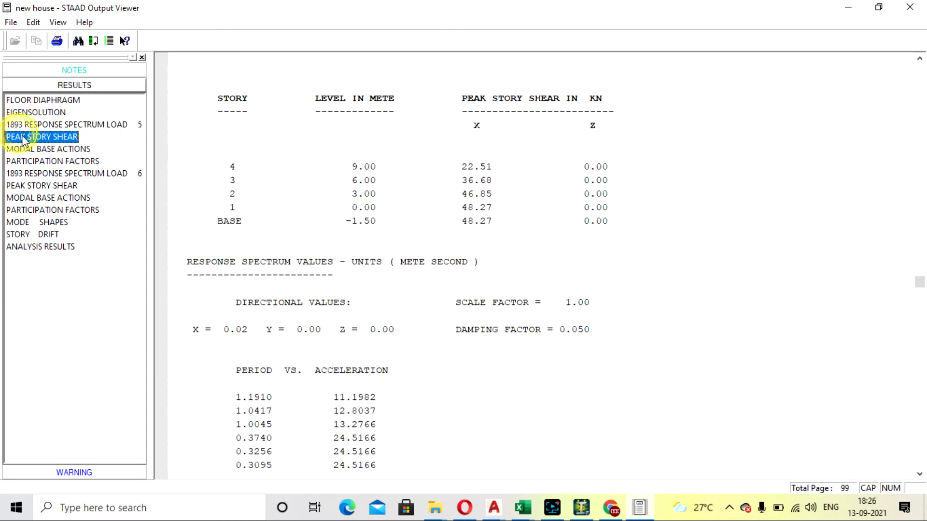
click(48, 124)
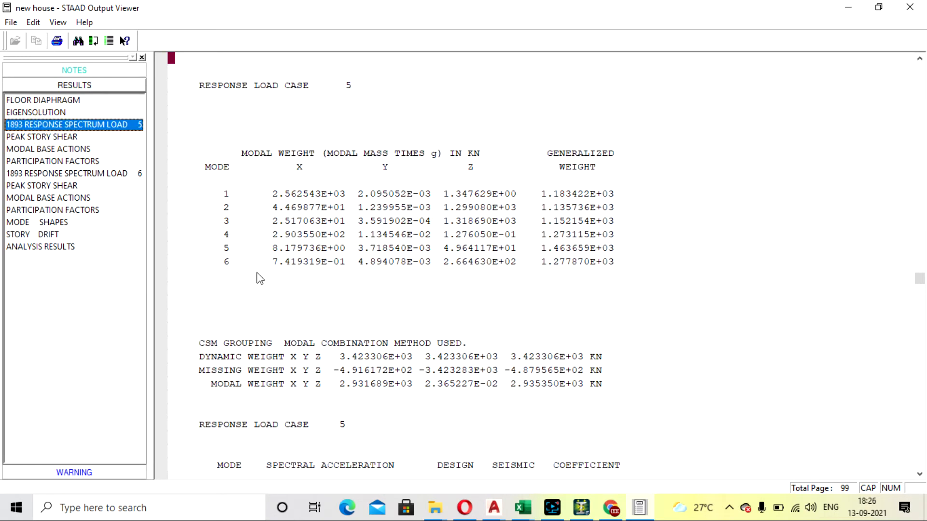
click(56, 138)
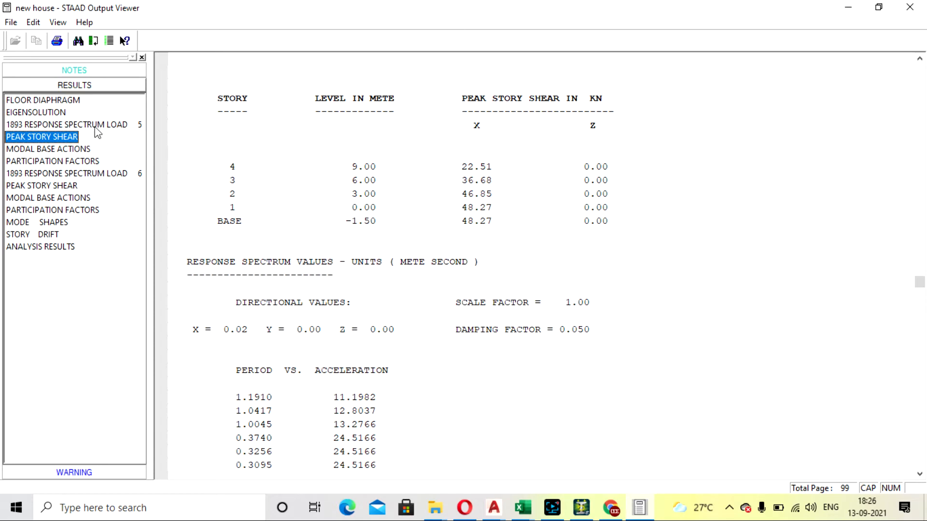
click(56, 149)
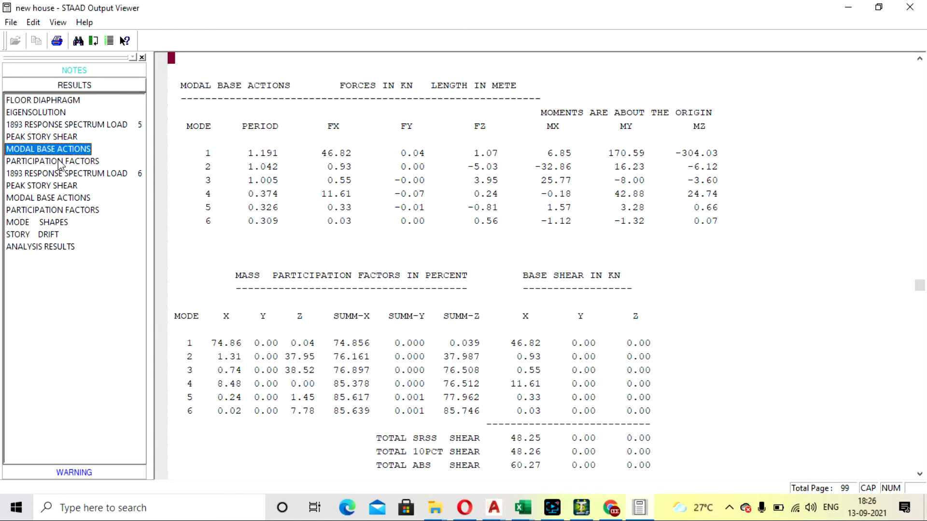
click(58, 161)
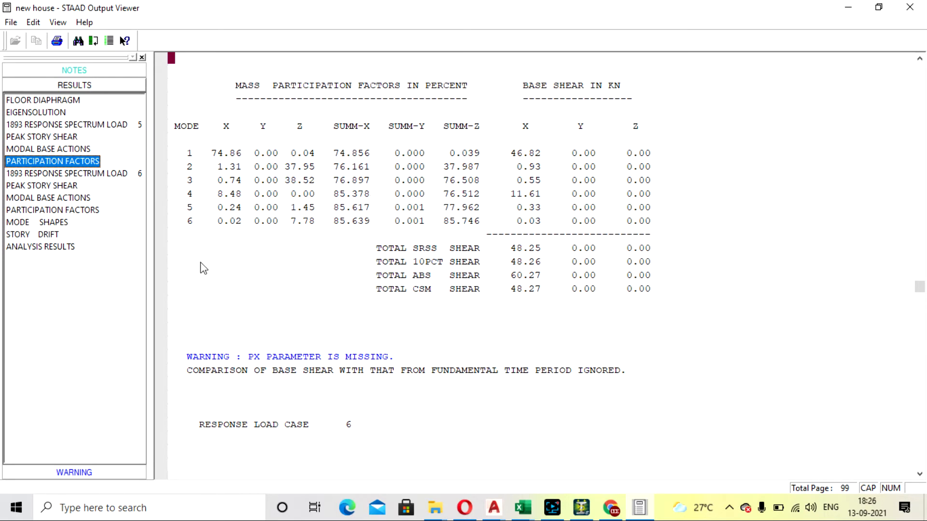
- Examine the response spectrum results of load case 6, from modal weights and peak story shear to base actions and participation factors
click(124, 175)
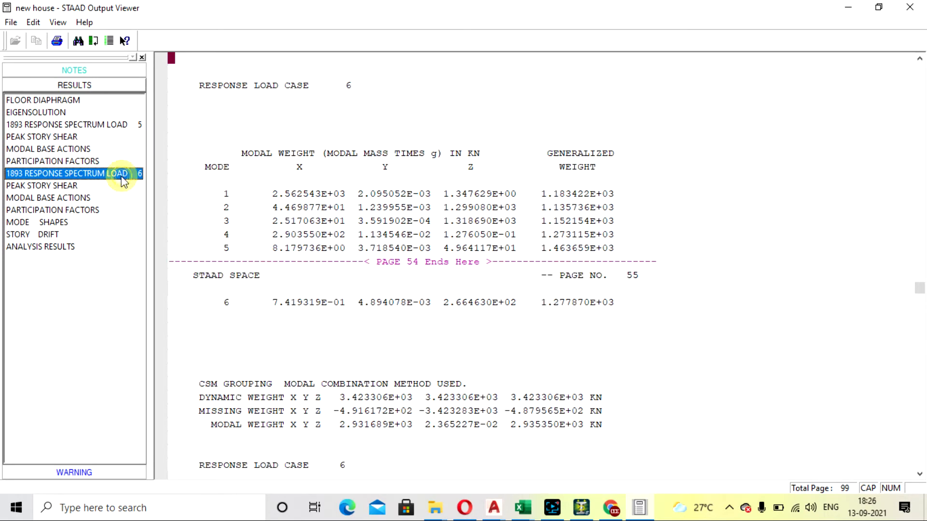
click(68, 185)
click(70, 198)
click(67, 209)
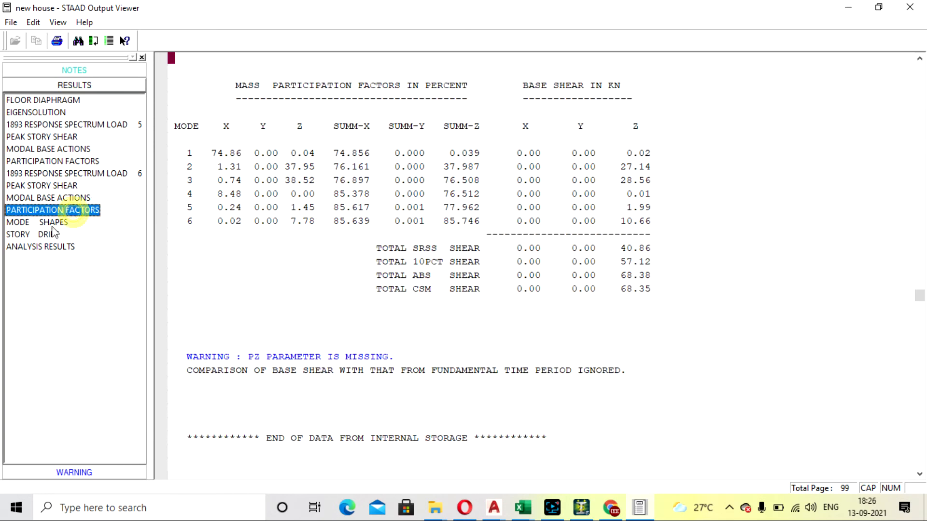
- Examine the mode shapes, the story drift table and the joint displacement results in the output file
click(61, 222)
click(57, 235)
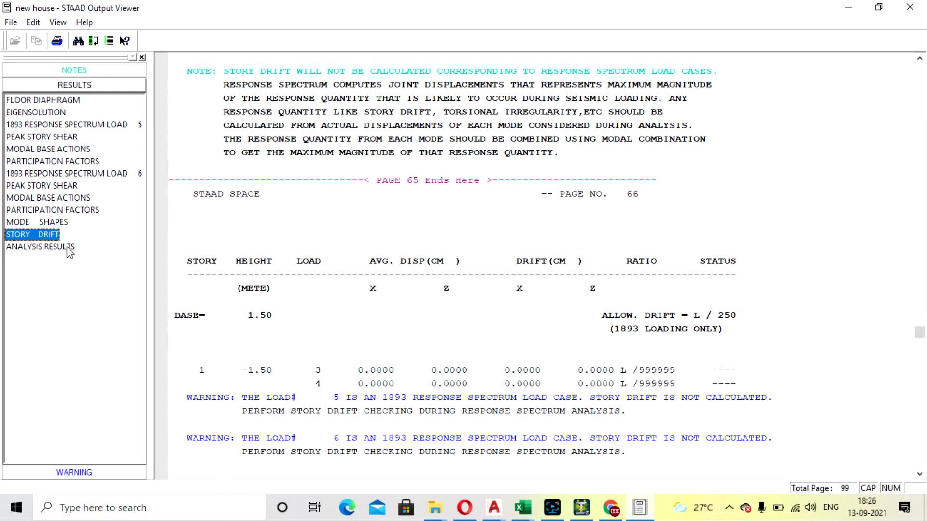
click(67, 247)
- Read the output file's warnings on the PX and PZ parameters, consecutive analysis and story drift for load 5
click(108, 474)
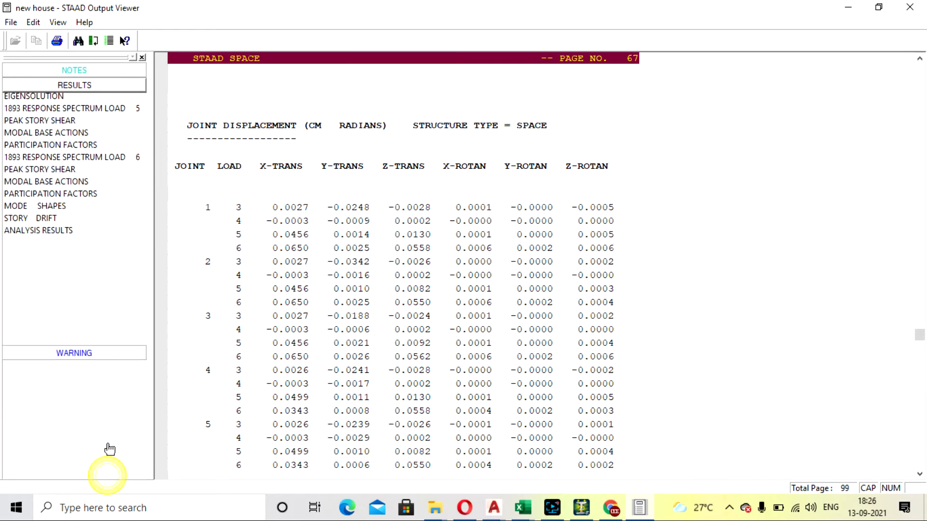
click(56, 115)
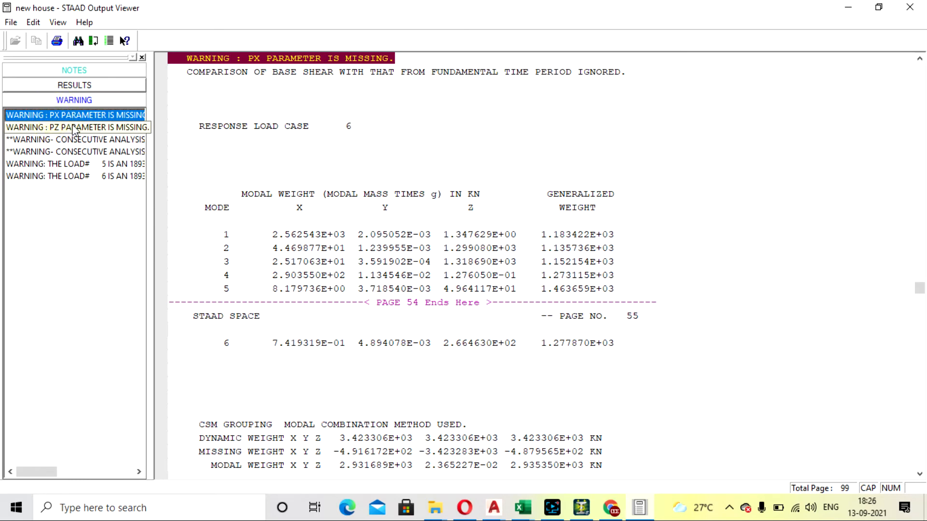
click(75, 127)
click(92, 140)
click(114, 164)
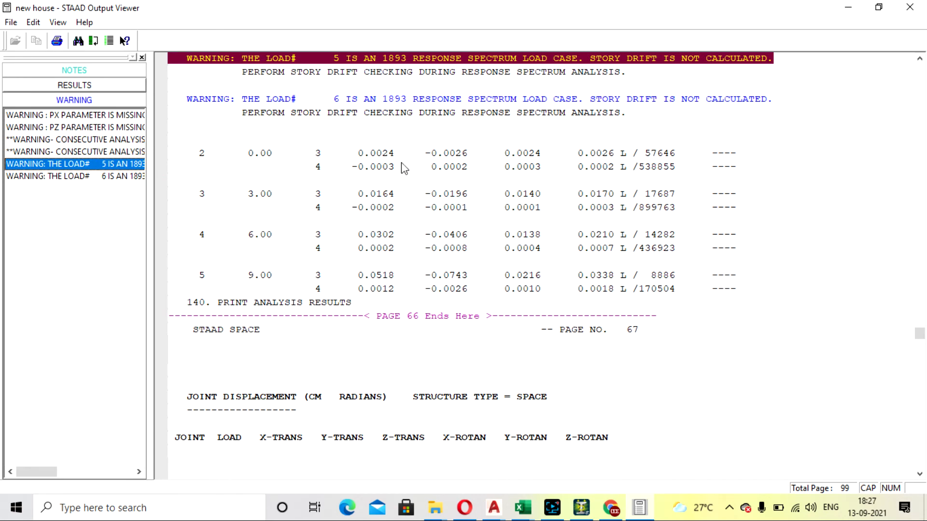
- Examine the story drift values of each level and the joint displacement tables that follow them
scroll(467, 183, up, 1)
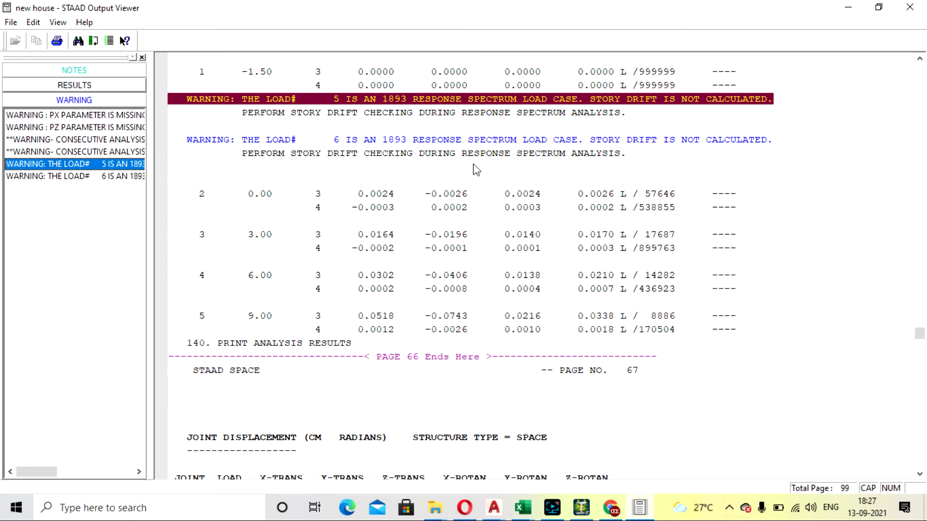
scroll(476, 169, down, 1)
scroll(594, 292, down, 13)
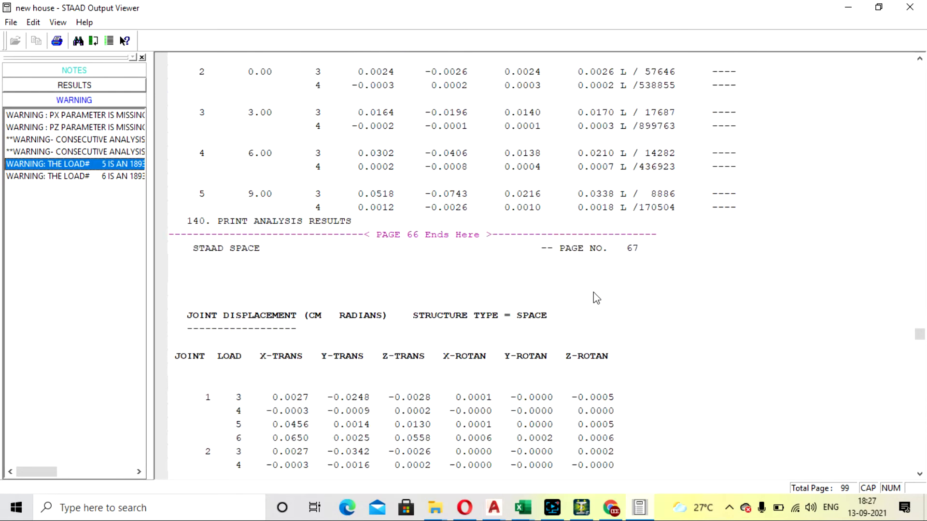
scroll(595, 290, down, 10)
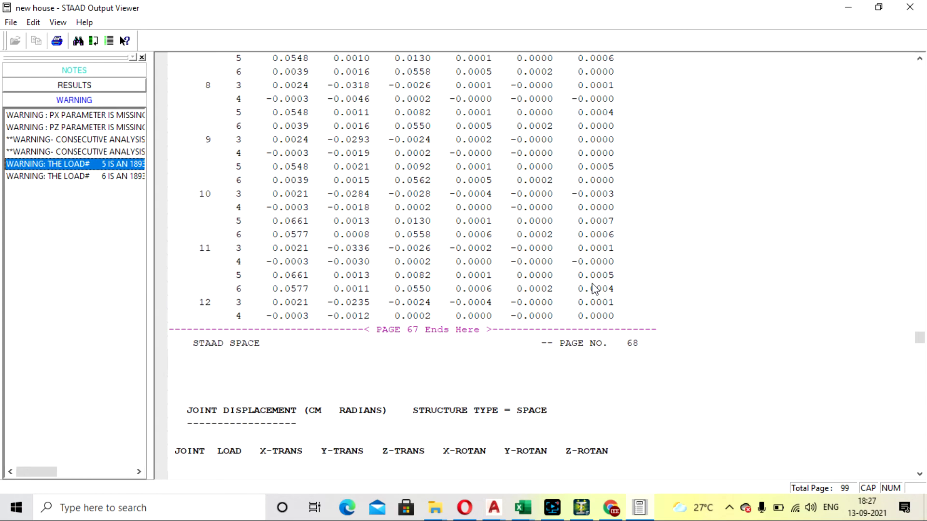
scroll(594, 288, down, 4)
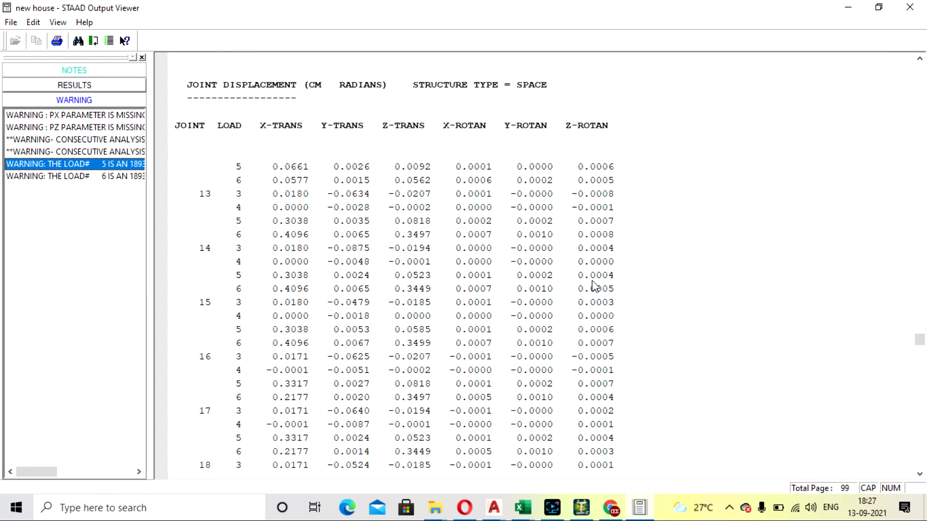
scroll(595, 286, up, 6)
scroll(594, 285, down, 20)
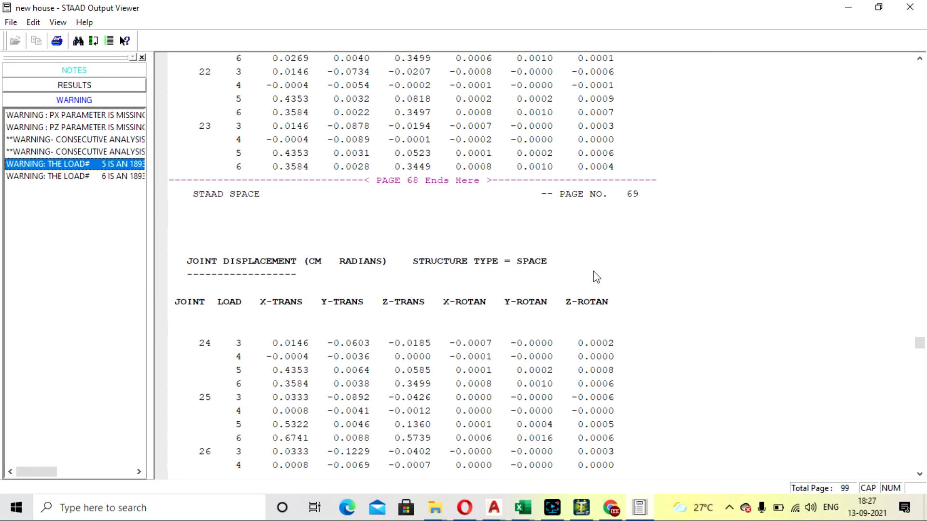
scroll(597, 276, down, 6)
scroll(331, 338, up, 6)
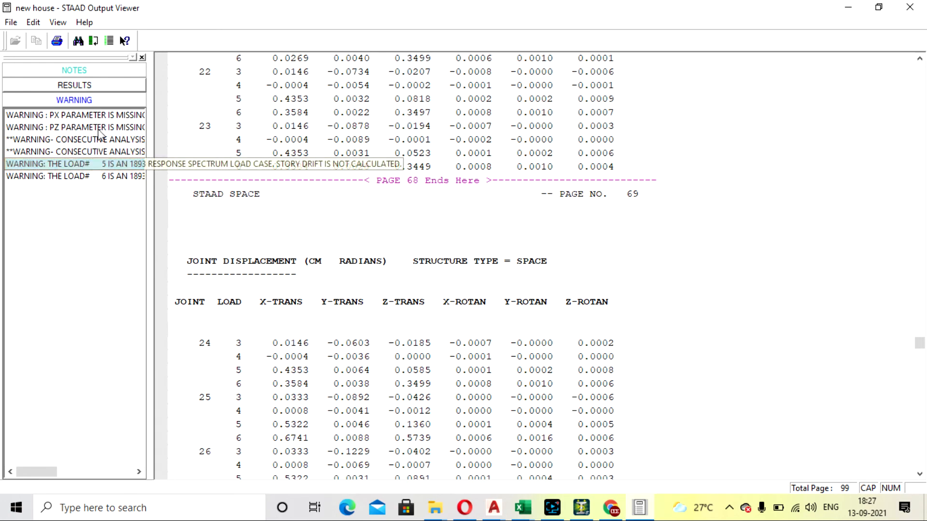
- Recheck the load case 6 modal weights, load case 5 participation factors, floor diaphragm, mode shapes and joint displacements, and close the output file
click(93, 85)
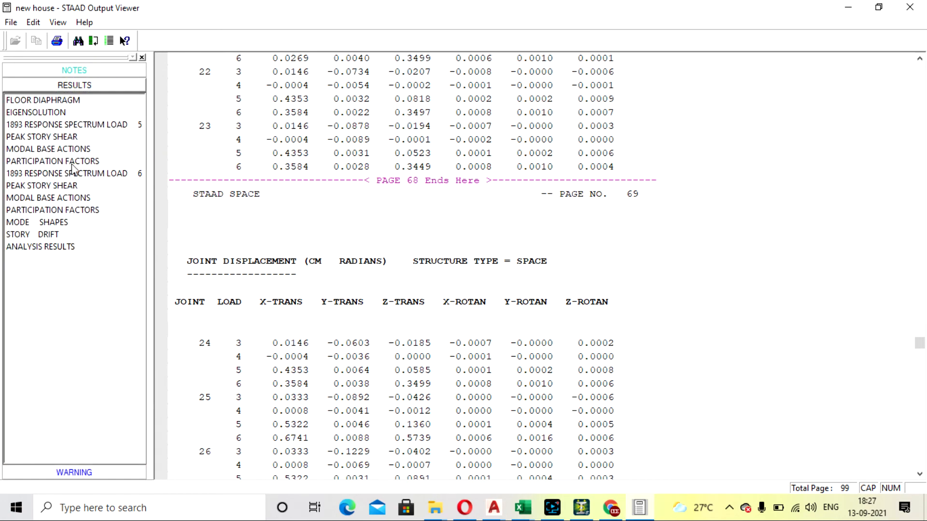
click(88, 175)
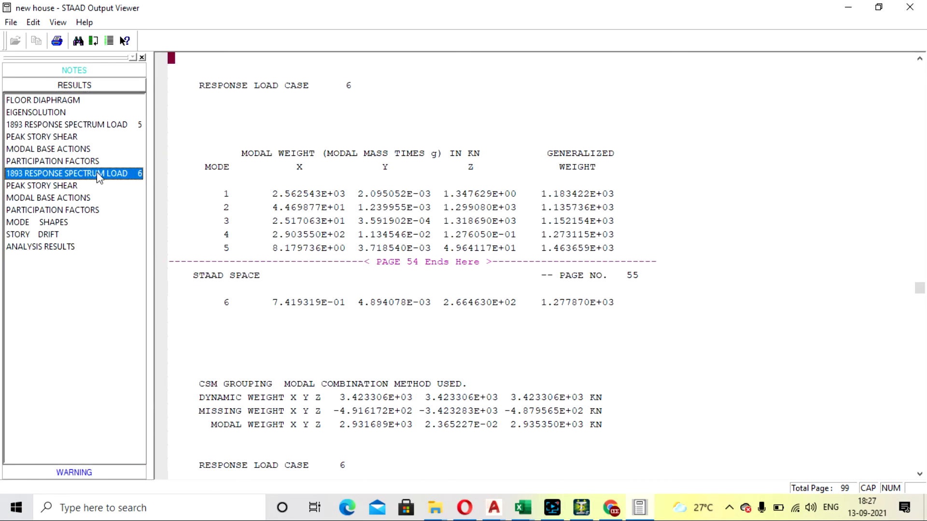
click(80, 161)
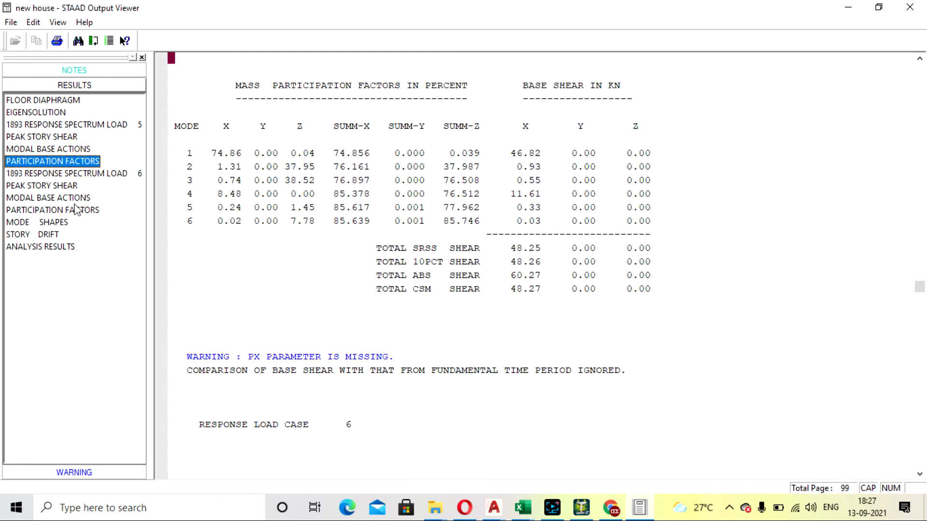
click(55, 103)
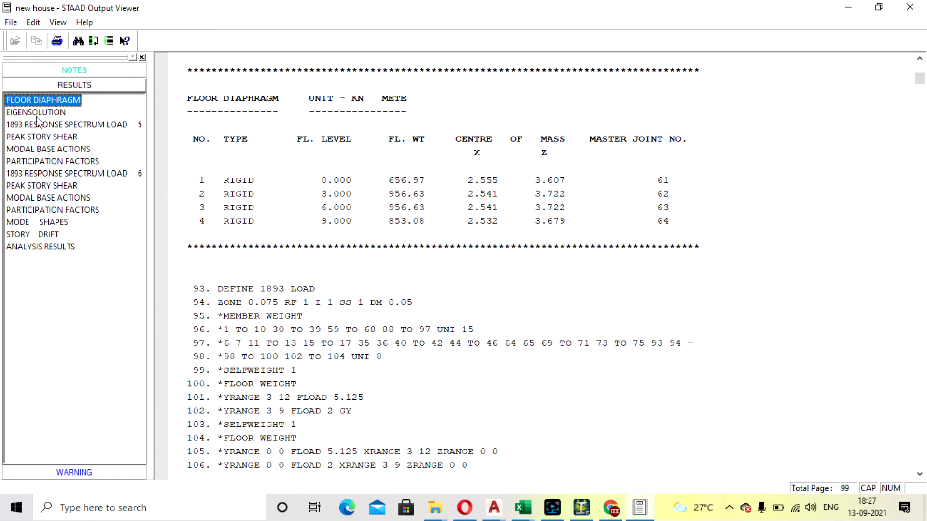
click(60, 223)
click(58, 247)
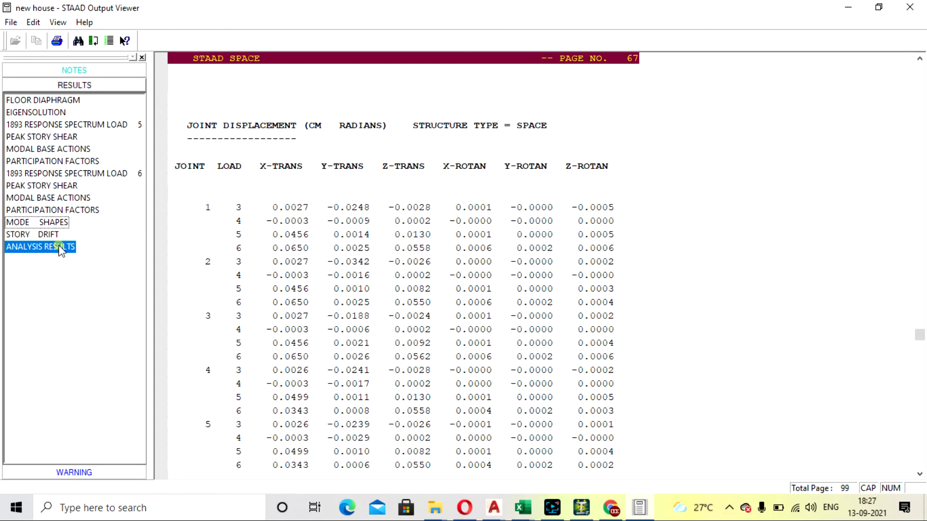
click(910, 7)
click(574, 508)
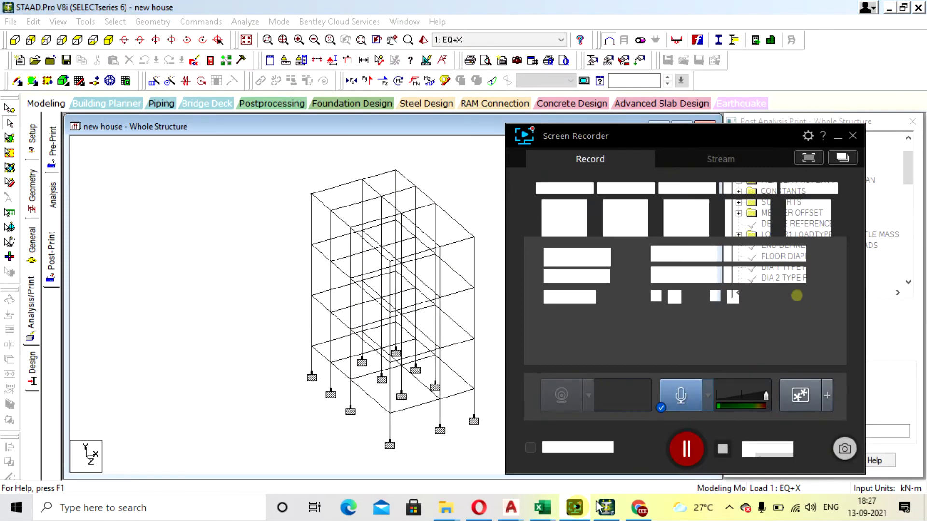
click(686, 449)
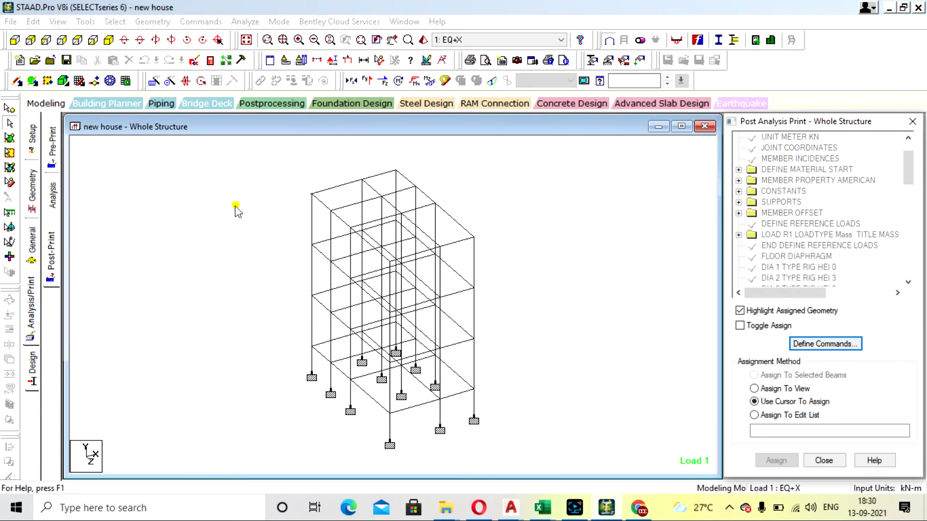
click(235, 205)
- Define a cut-off mode shape command with a maximum of 9 mode shapes and automatic shifting allowed
click(201, 22)
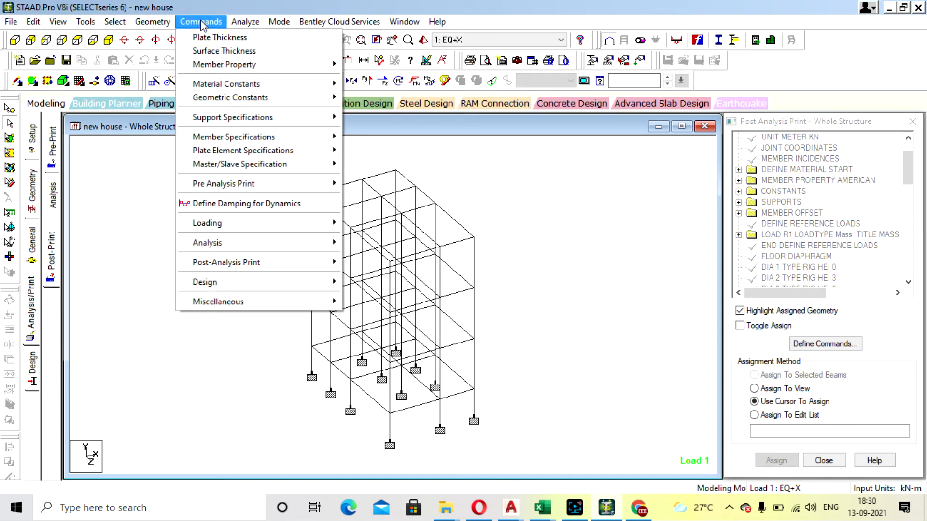
mouse_move(321, 304)
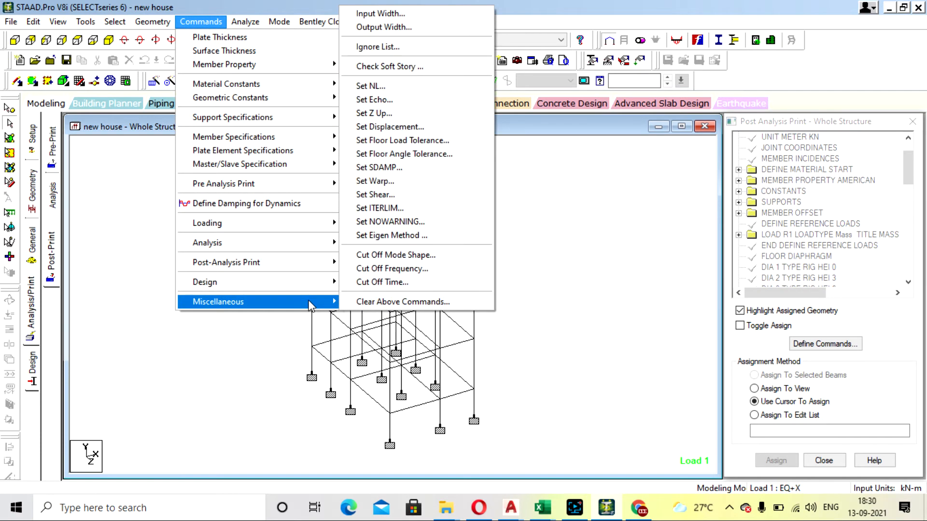
click(445, 255)
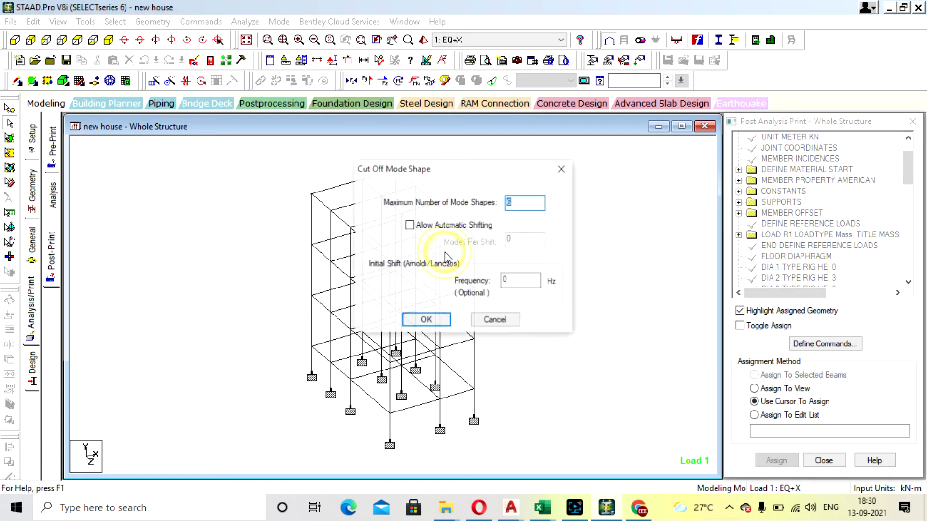
click(523, 206)
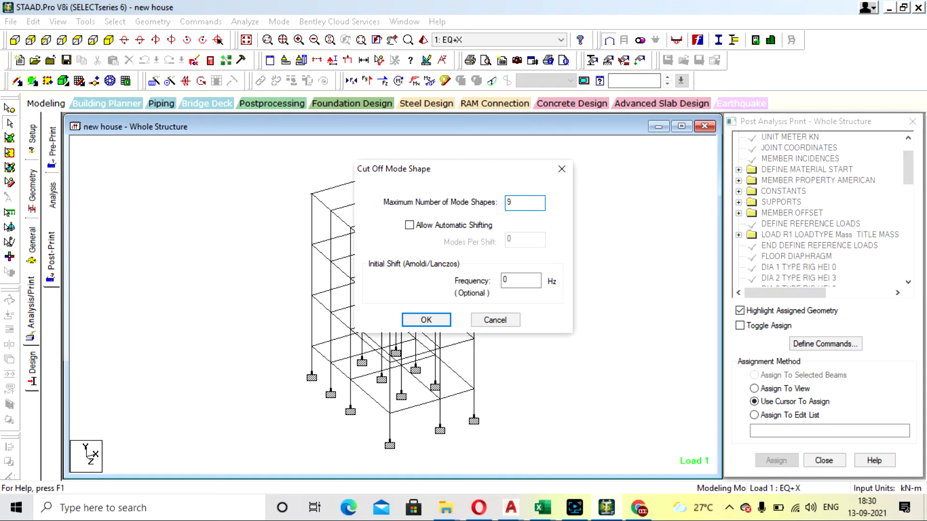
click(476, 226)
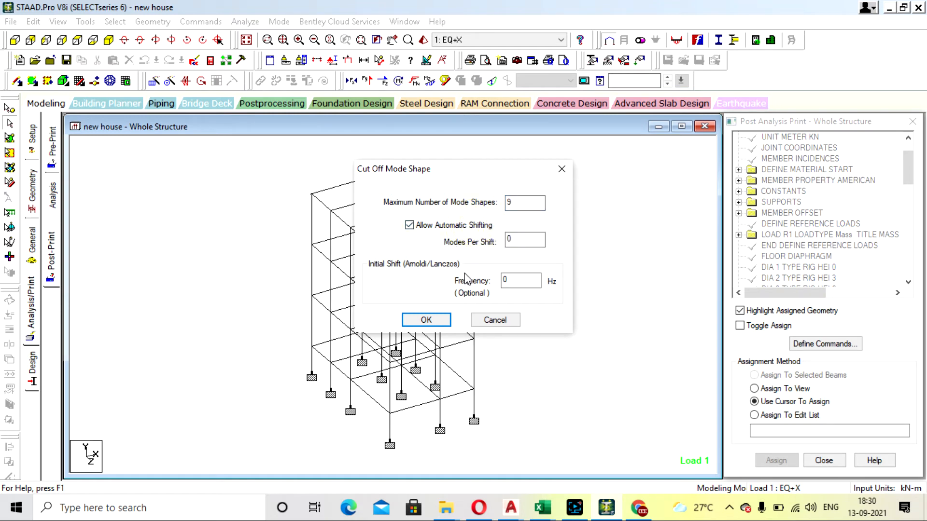
click(426, 321)
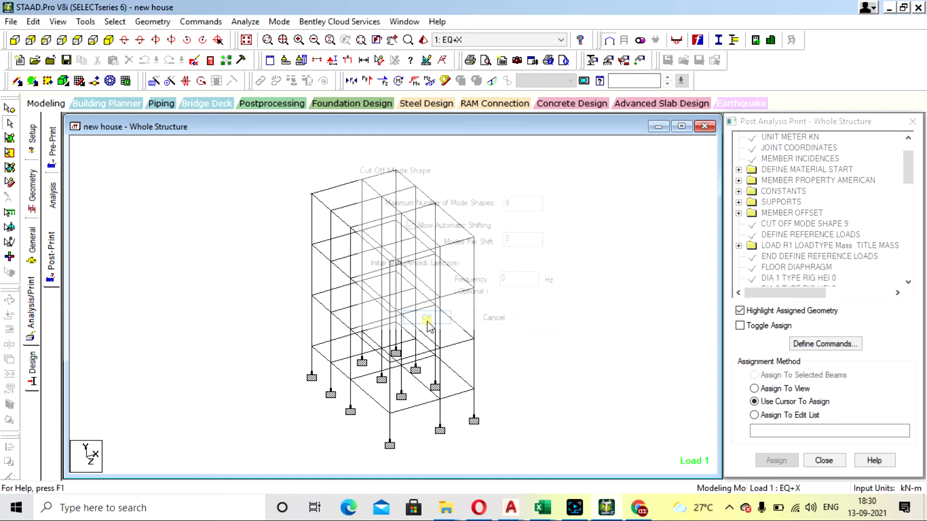
- Run the analysis of the new house model and open its output file
click(247, 23)
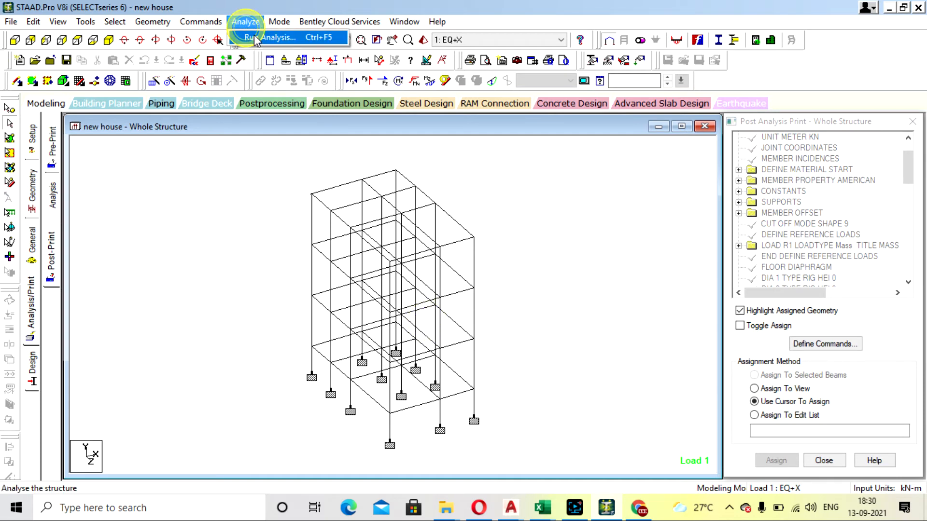
click(263, 35)
click(384, 282)
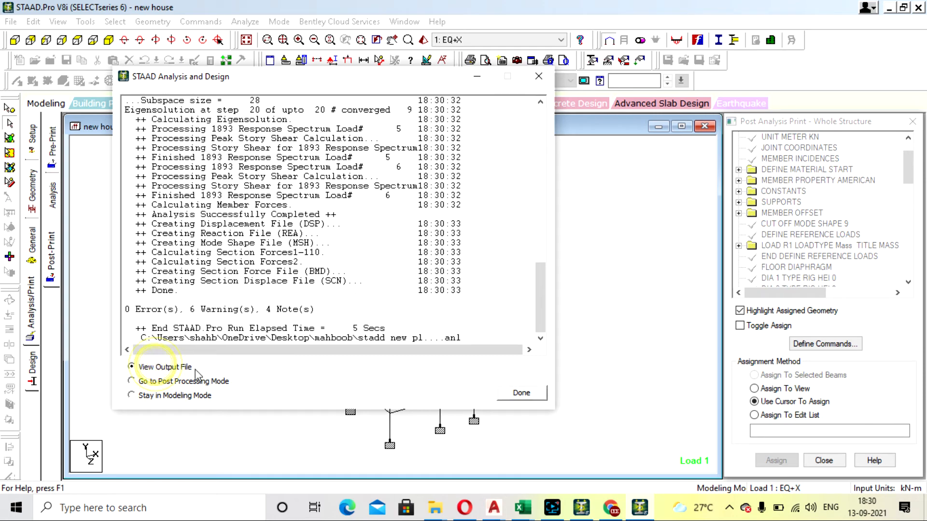
click(521, 393)
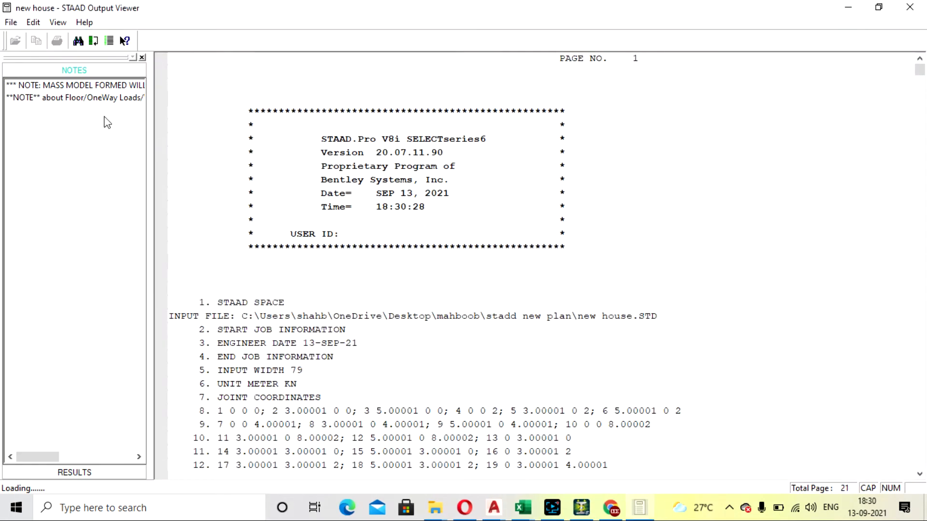
- Examine the modal weights and mass participation factors of response spectrum load case 5, and close the output file
click(77, 413)
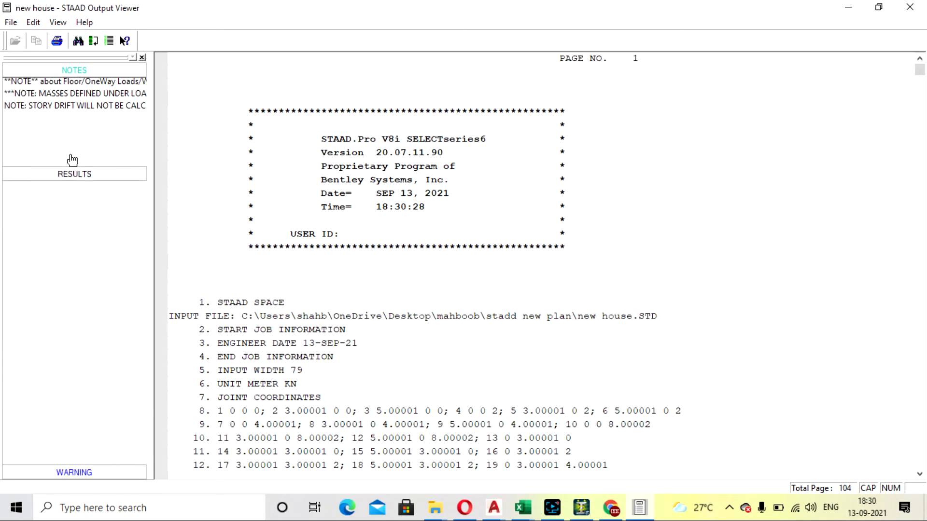
click(69, 126)
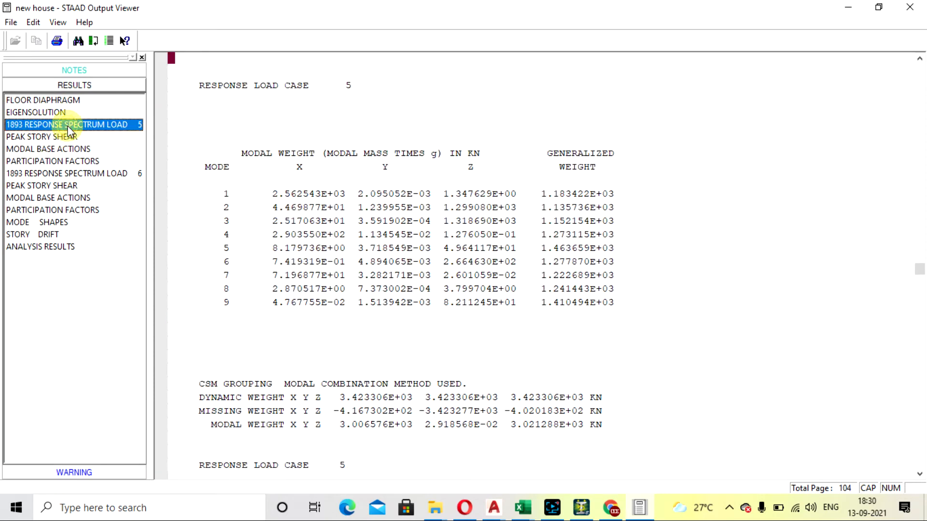
click(77, 162)
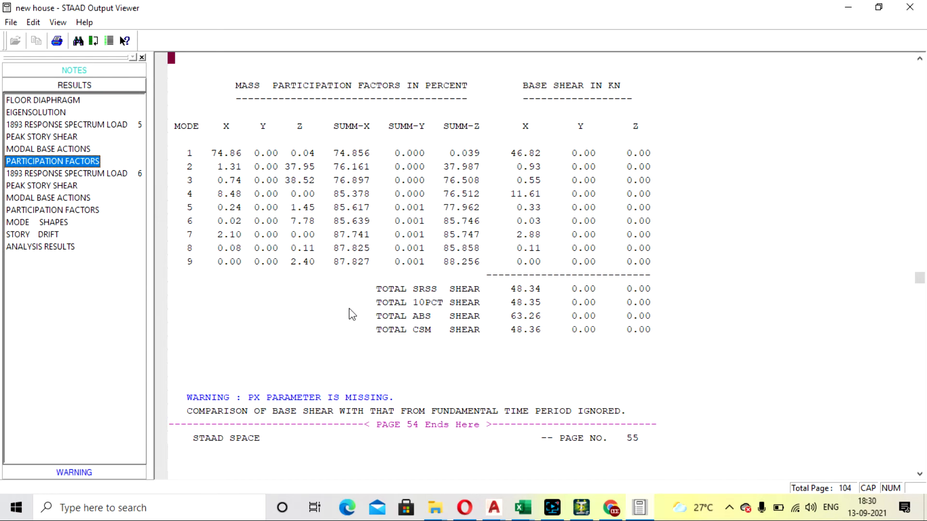
click(557, 515)
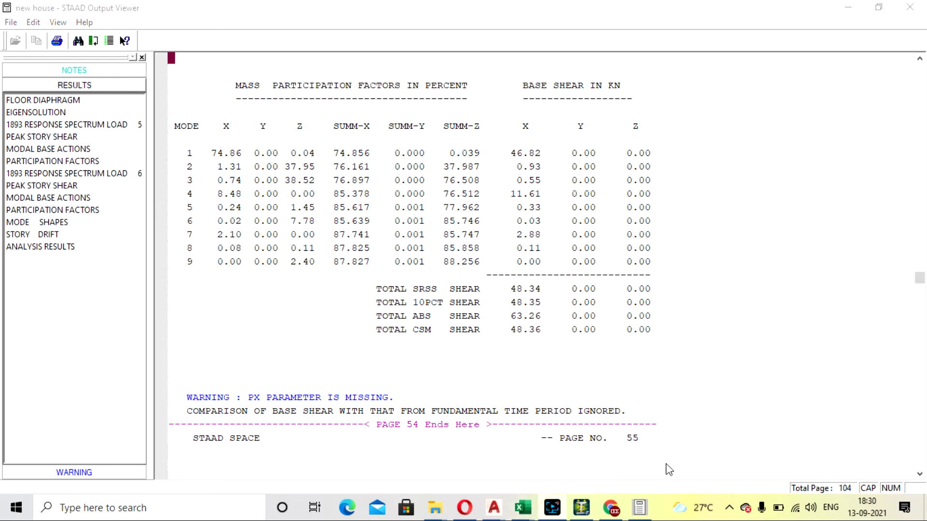
click(549, 515)
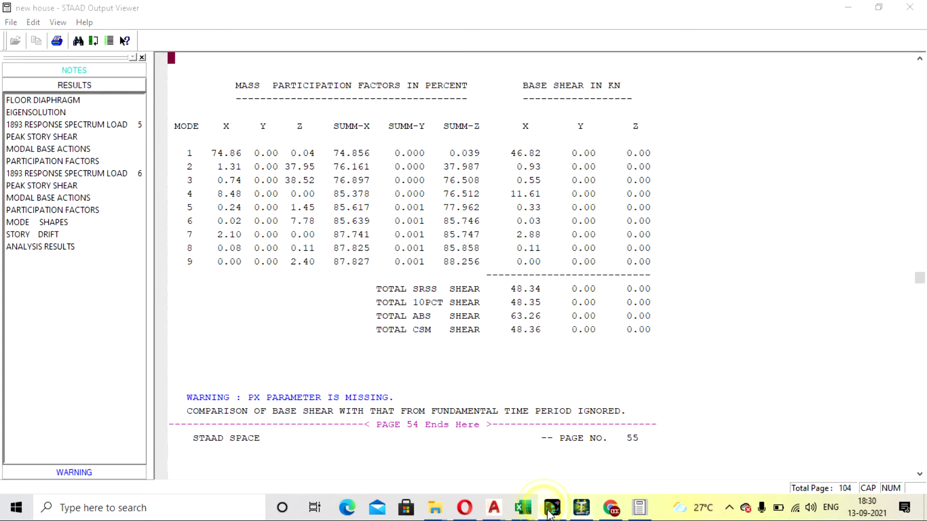
click(911, 7)
click(573, 513)
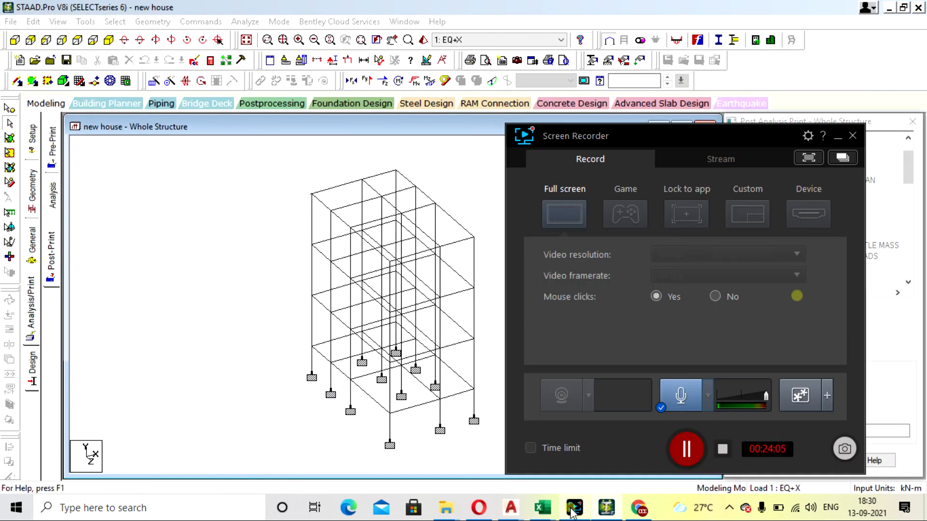
click(688, 458)
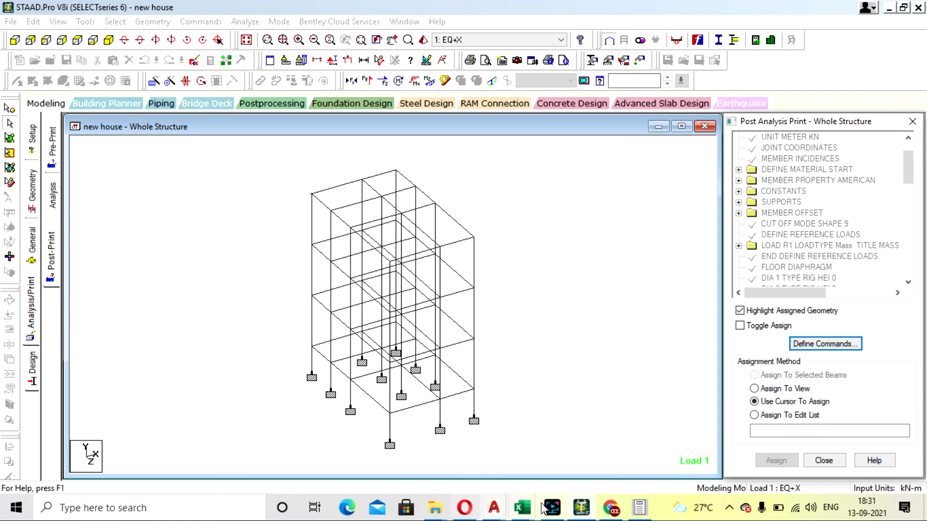
- Switch to the STAAD Output Viewer and examine the mass participation factors and base shear for all twelve modes
click(580, 509)
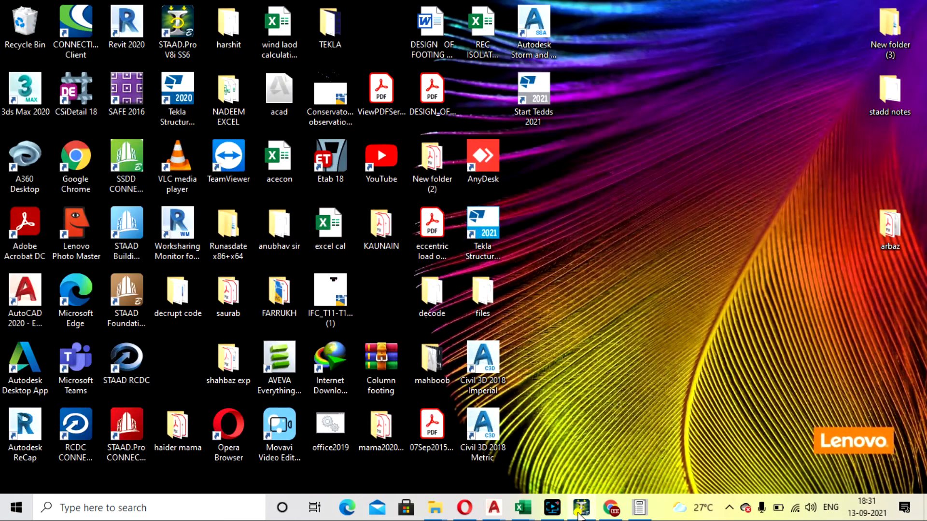
click(580, 512)
click(645, 509)
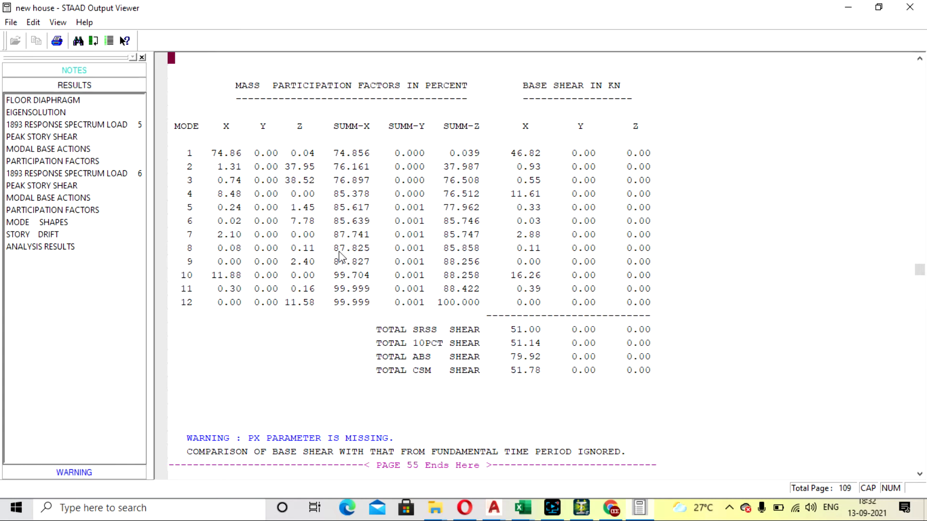
- Examine the total base shear and the warning below the mass participation table, and close the output file
scroll(345, 304, down, 1)
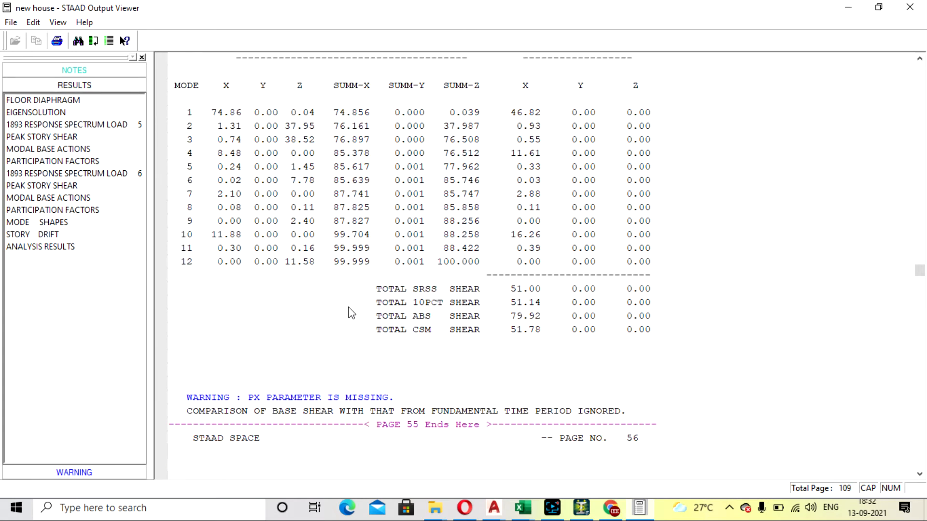
scroll(351, 313, down, 2)
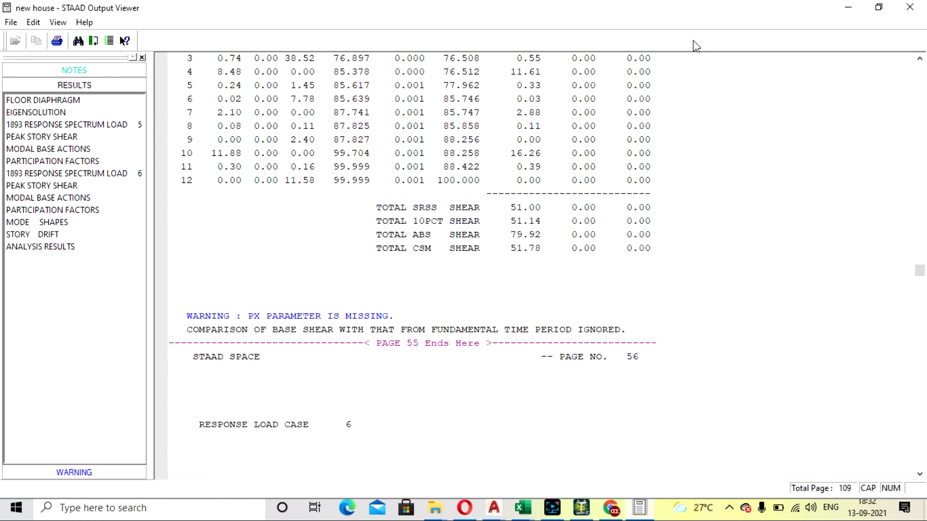
click(910, 7)
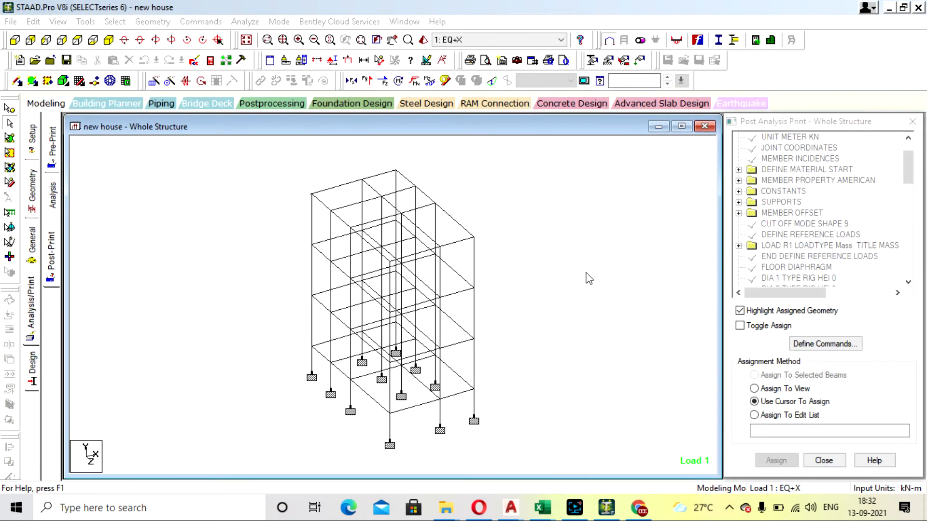
scroll(543, 384, up, 3)
scroll(535, 367, down, 5)
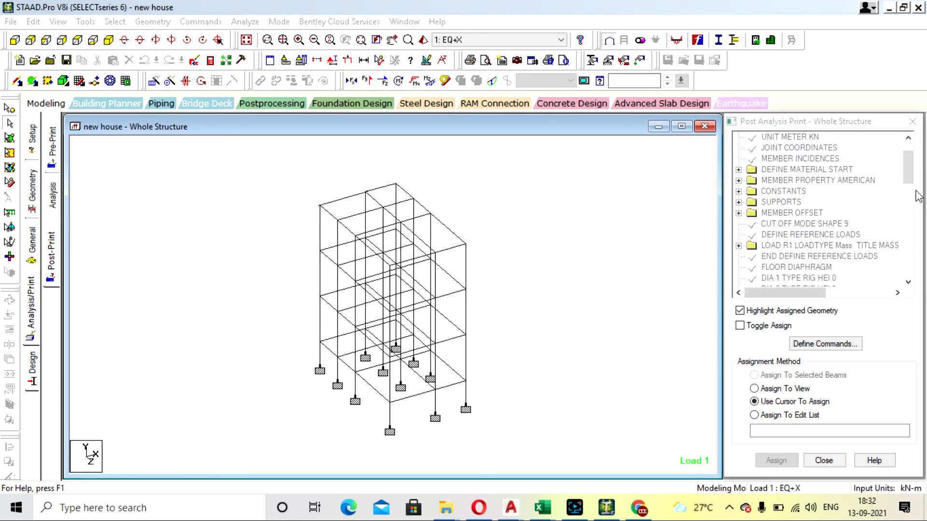
drag(912, 167, 918, 154)
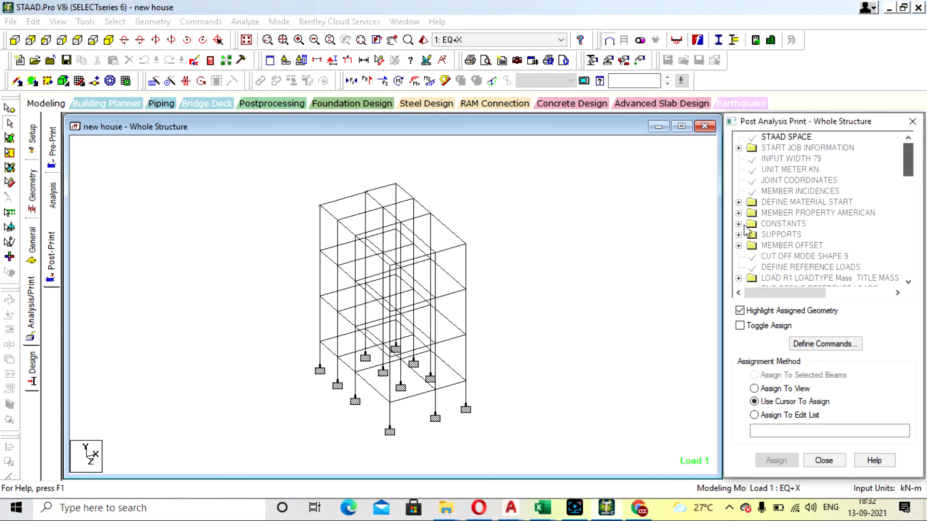
click(583, 247)
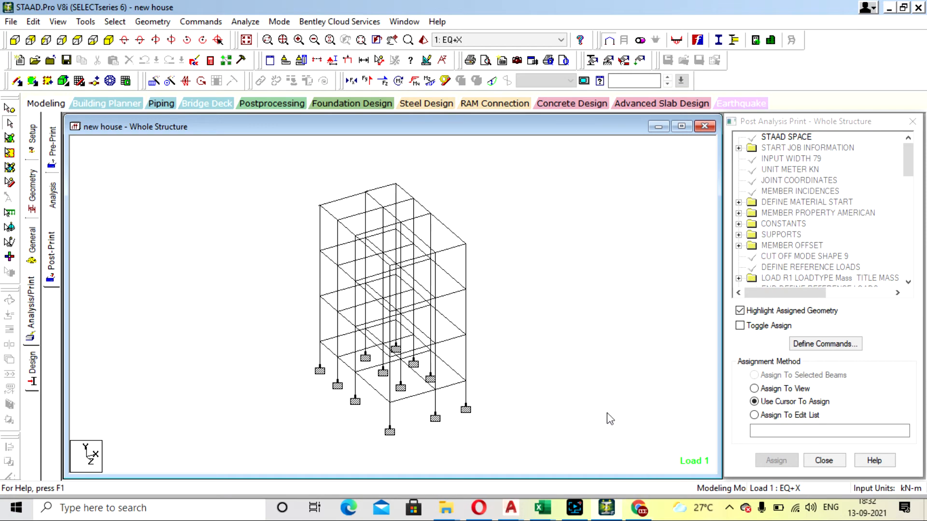
click(584, 513)
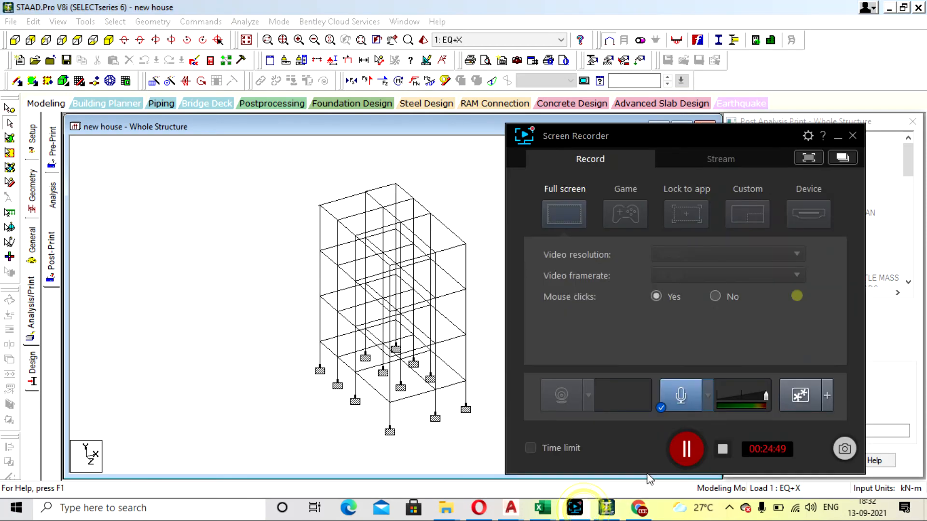
click(683, 449)
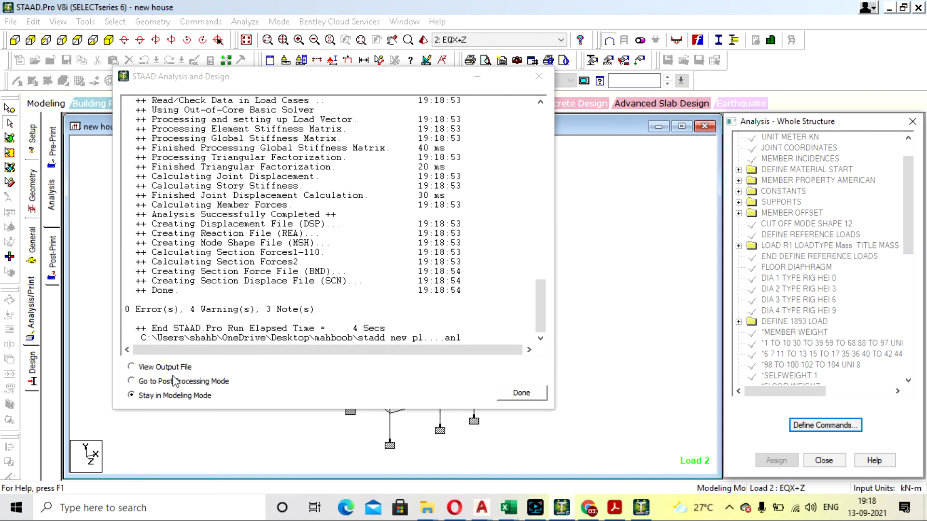
- Open the analysis output file, examine the missing PX and PZ parameter warnings, and close the file
click(150, 368)
click(545, 398)
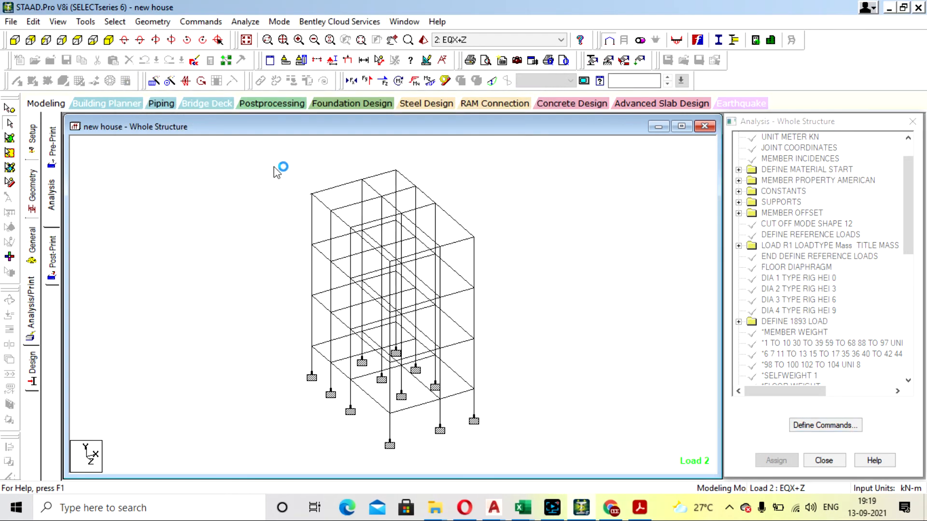
click(97, 111)
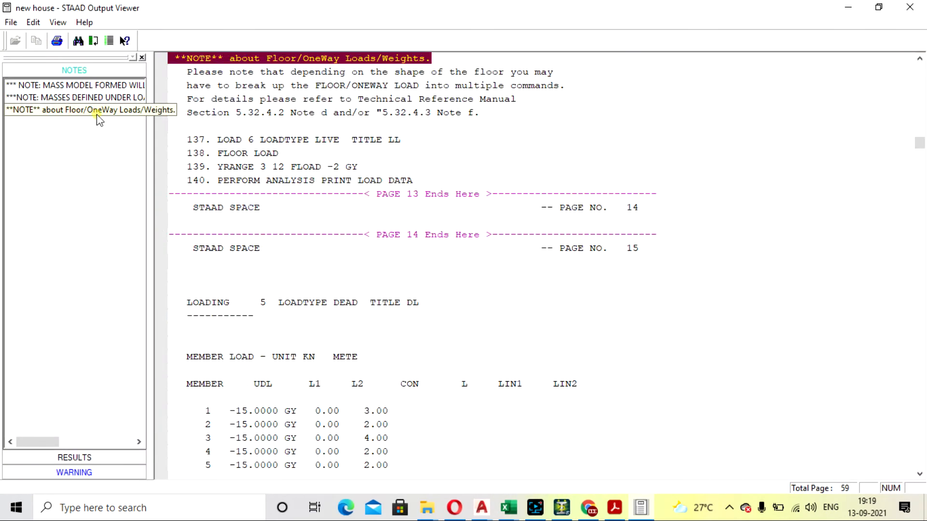
click(75, 472)
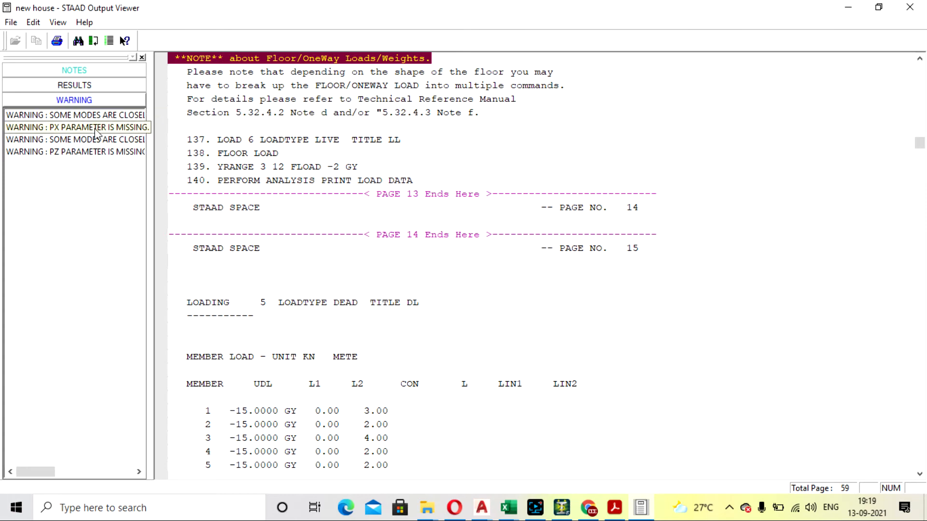
click(96, 127)
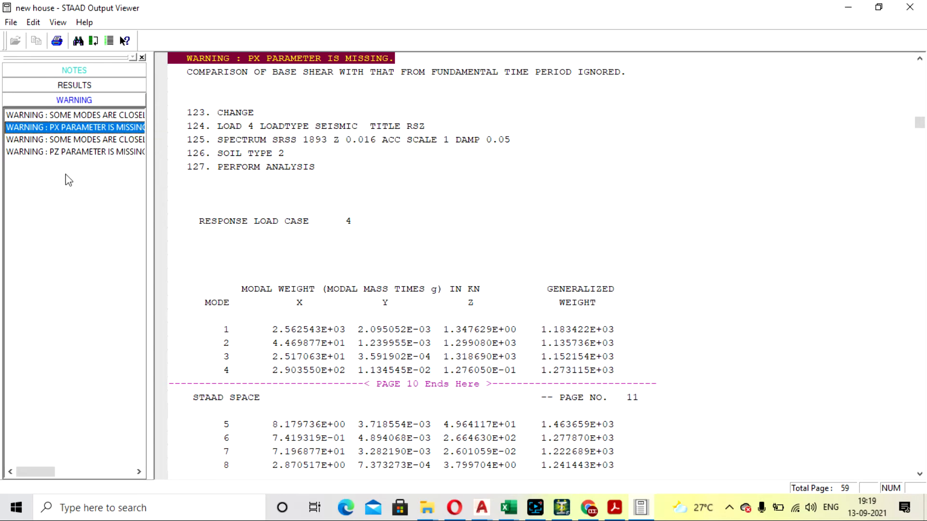
click(83, 154)
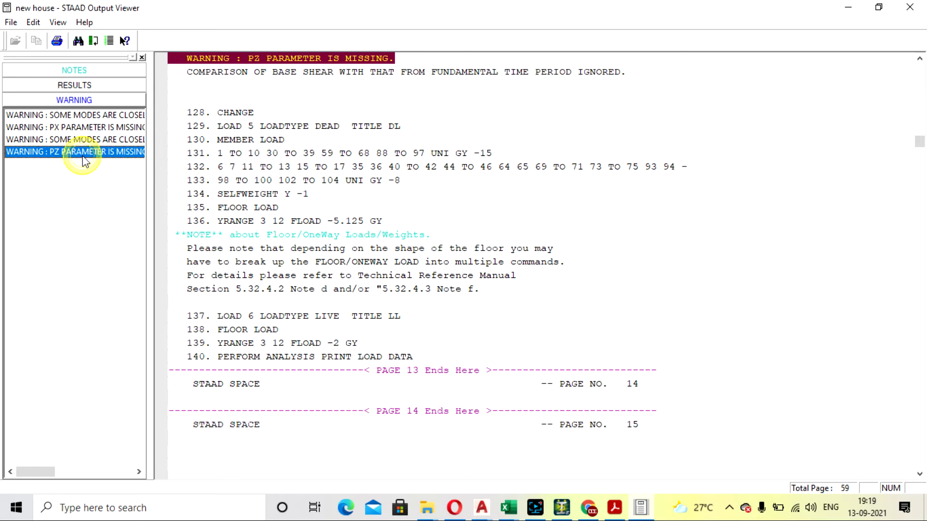
click(922, 6)
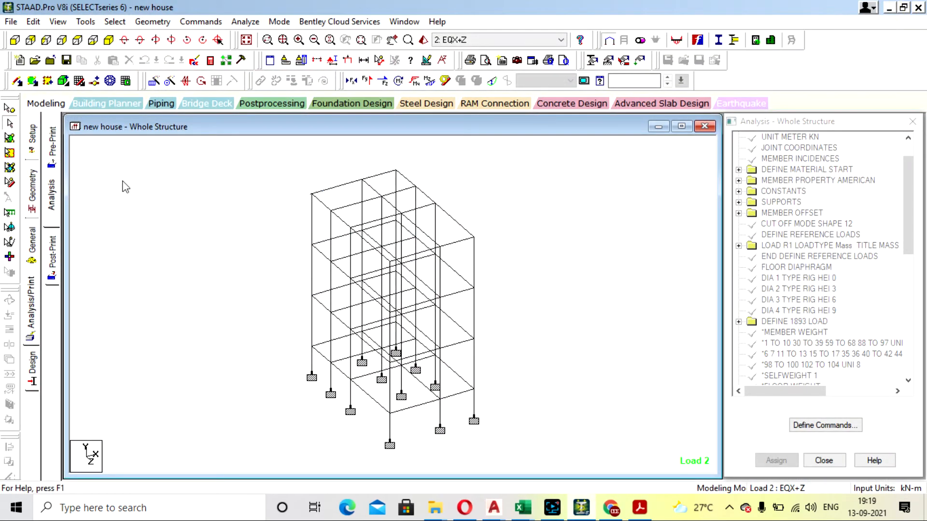
- Open the load definitions and inspect the load case list and the load items of reference load R1 MASS
click(30, 256)
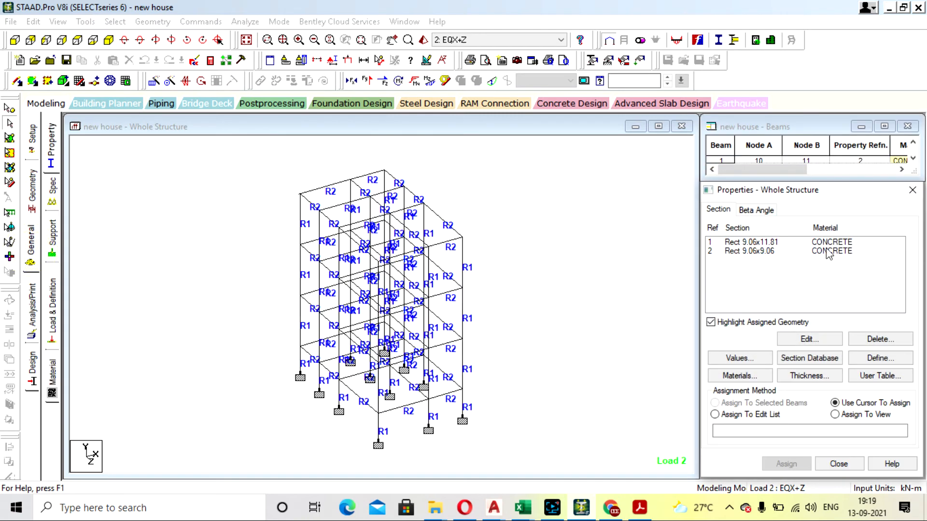
click(625, 237)
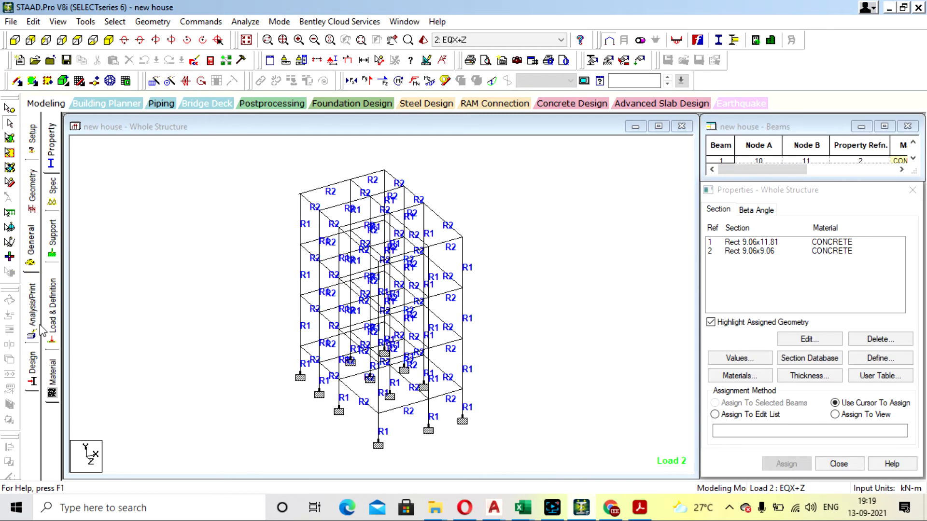
click(52, 315)
click(709, 138)
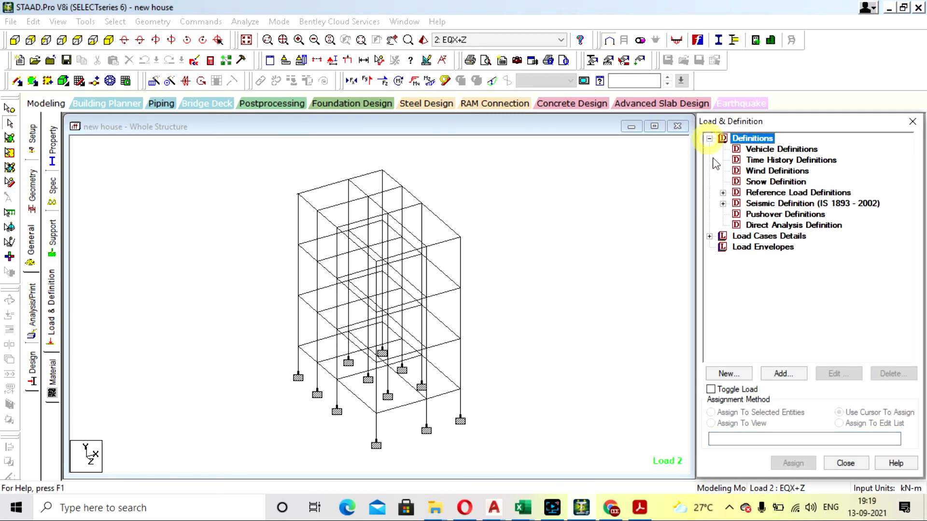
click(709, 236)
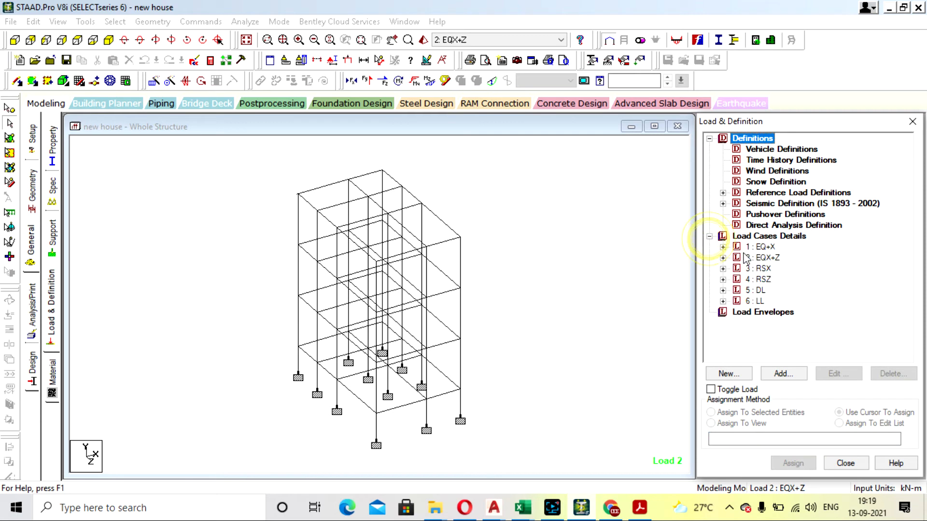
click(723, 193)
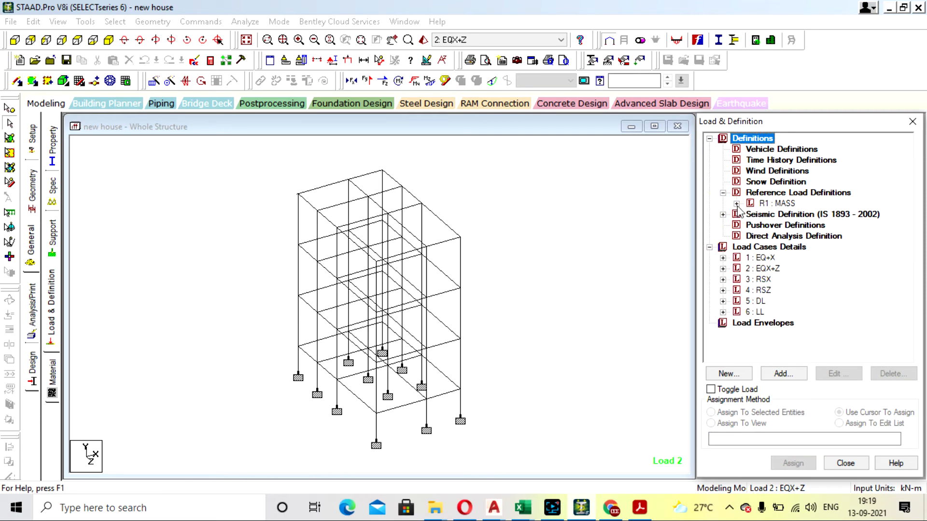
click(736, 203)
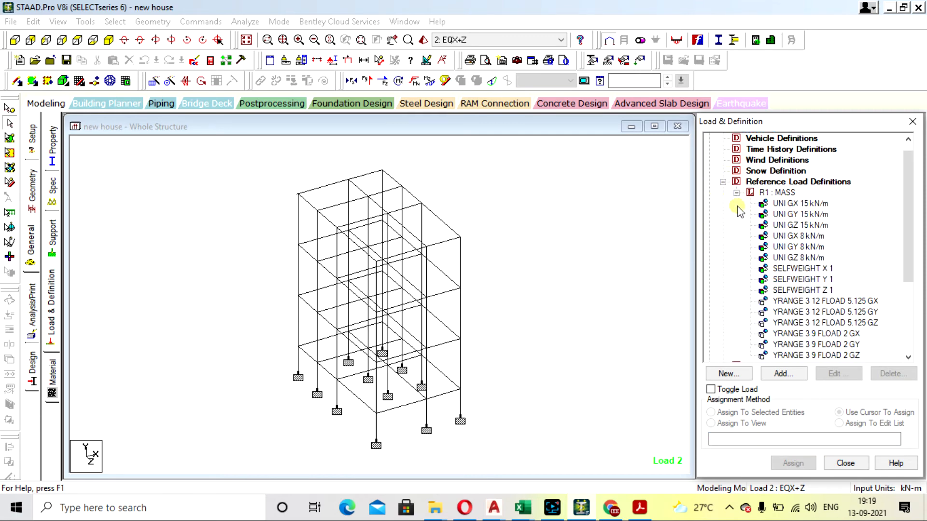
click(723, 182)
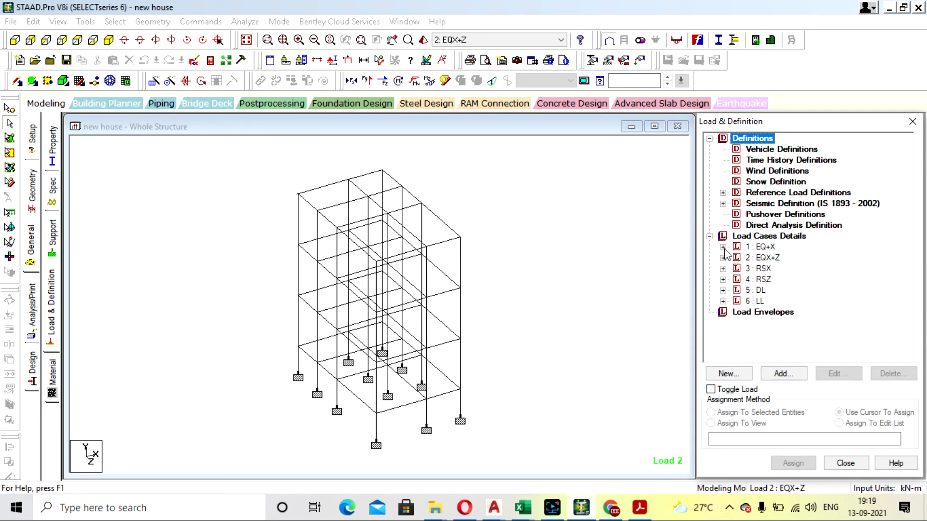
- Edit the IS 1893 seismic definition and enable the periods in X and Z in its parameter generator
click(723, 204)
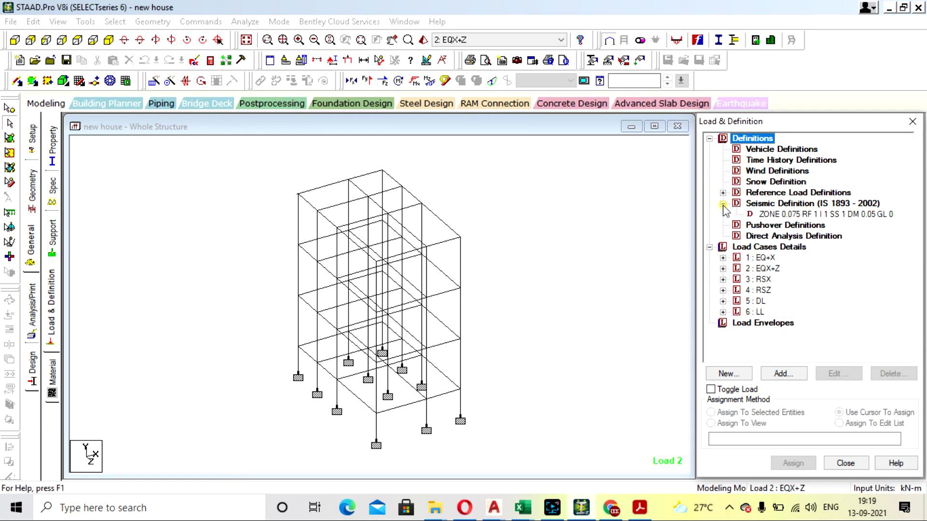
double_click(762, 214)
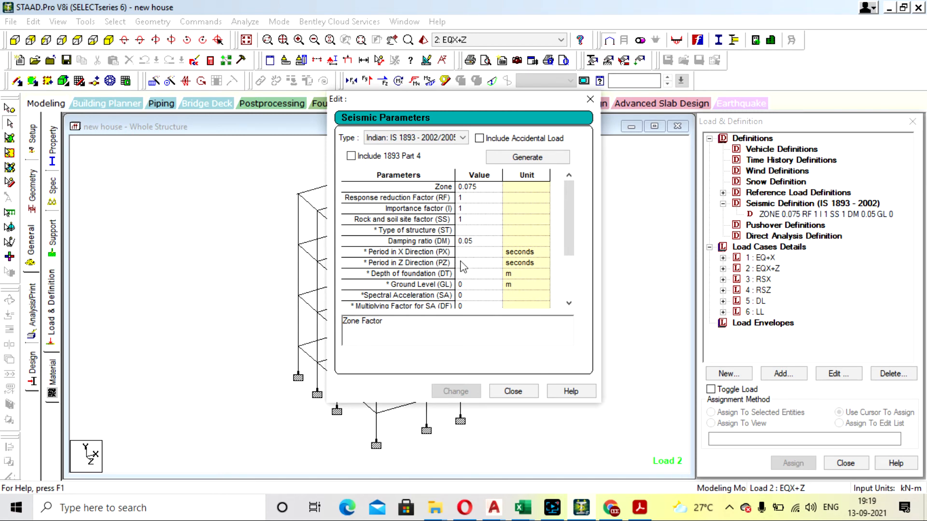
click(524, 160)
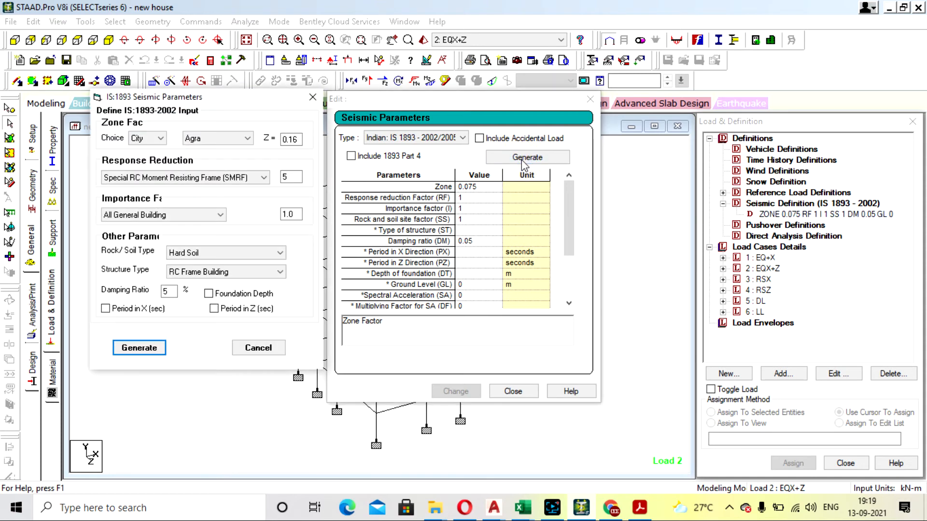
click(106, 309)
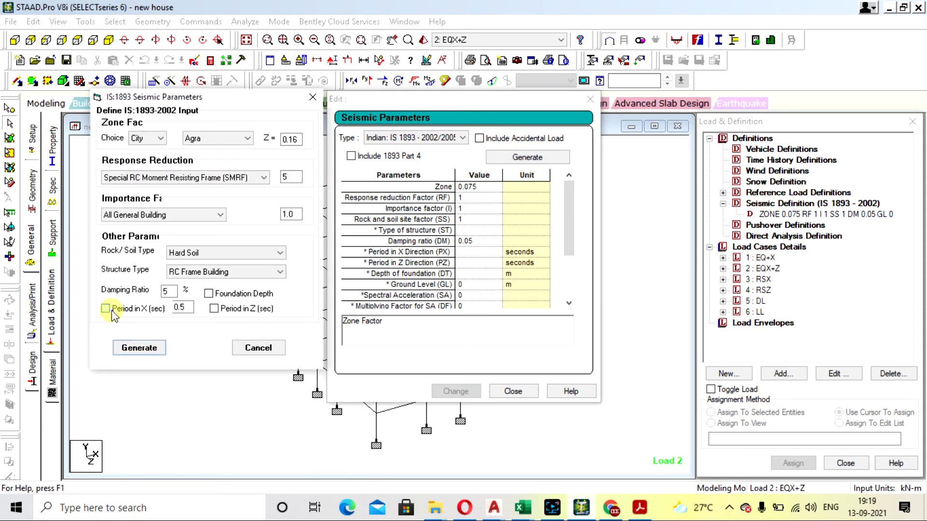
click(214, 309)
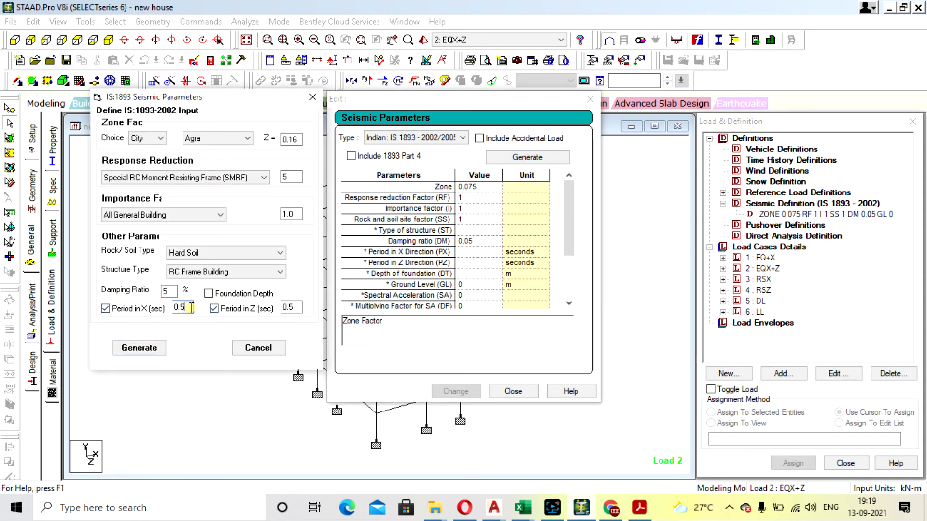
double_click(188, 308)
- Switch to the IS.1893.1.2016 PDF in Adobe Acrobat and read the clause 7.6.2 formulas for the approximate fundamental natural period
click(637, 512)
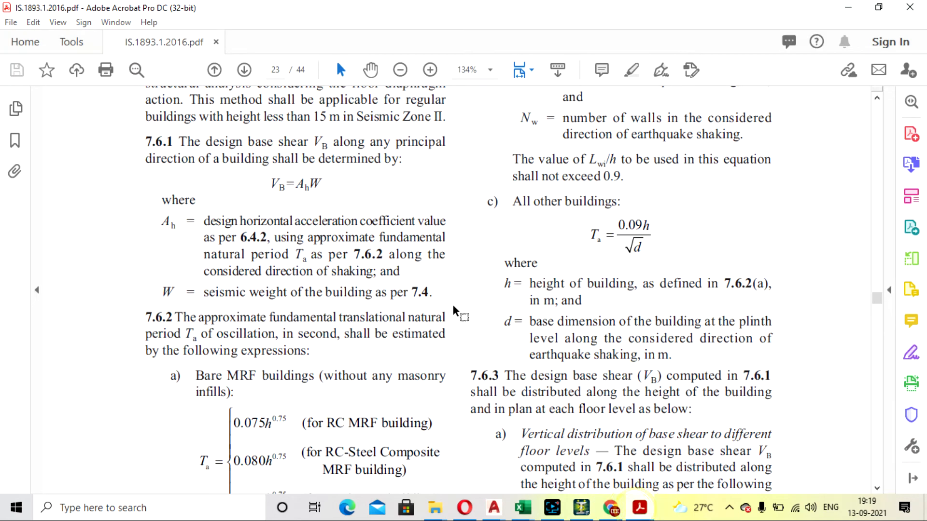
scroll(395, 258, up, 2)
scroll(413, 244, down, 4)
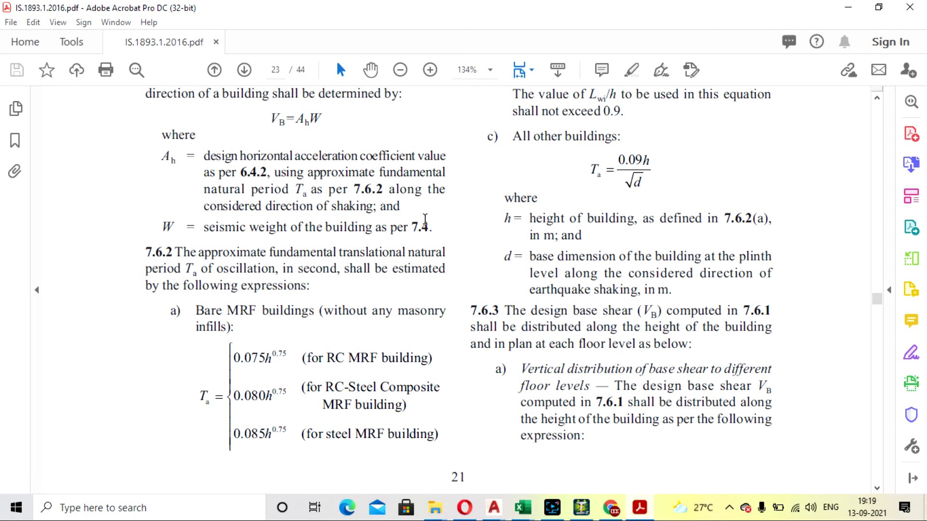
scroll(415, 333, down, 1)
scroll(408, 314, up, 1)
scroll(582, 330, up, 10)
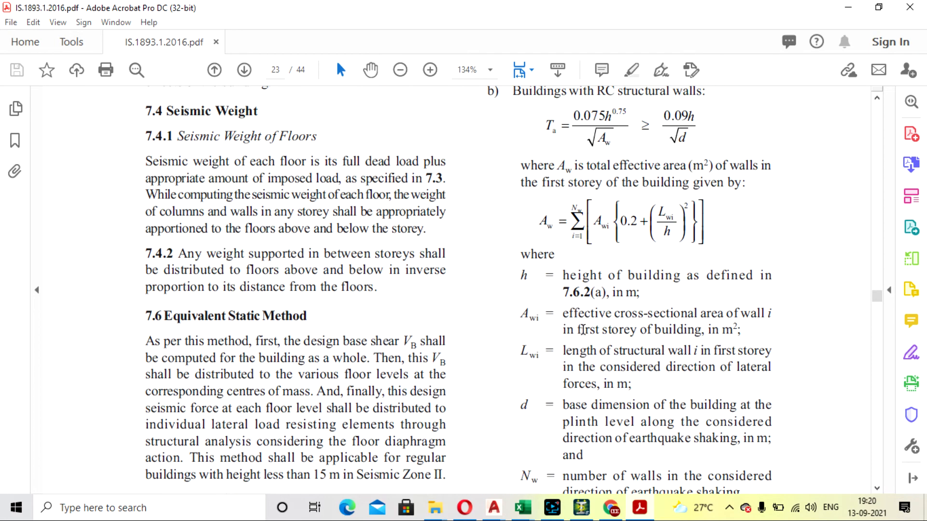
scroll(560, 289, up, 3)
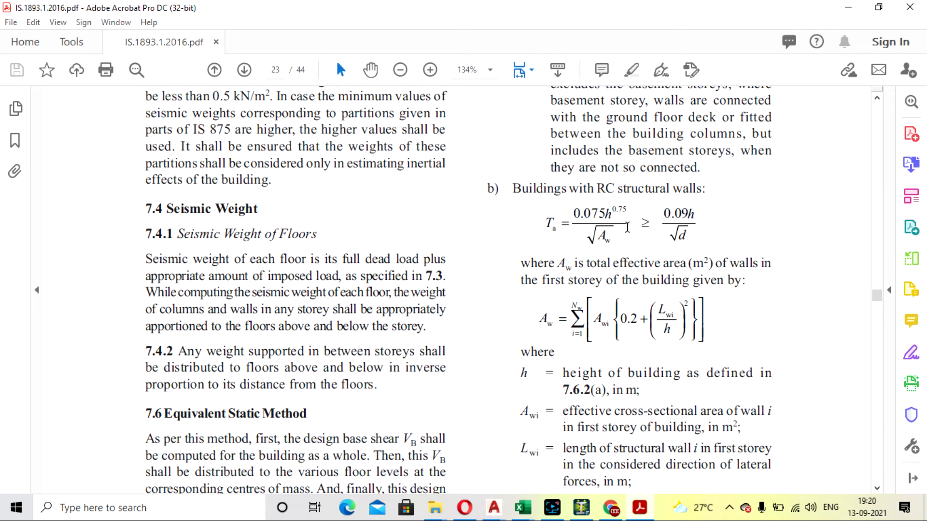
scroll(627, 227, down, 8)
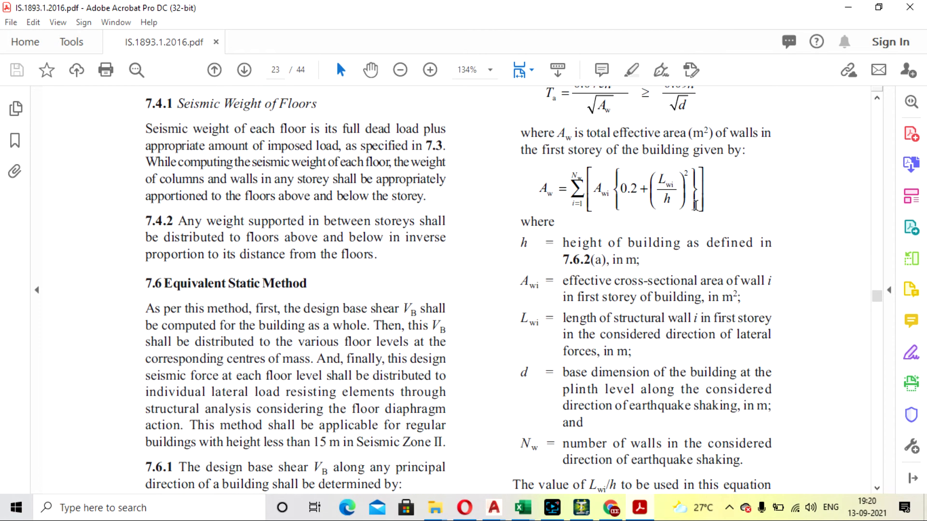
scroll(681, 296, down, 3)
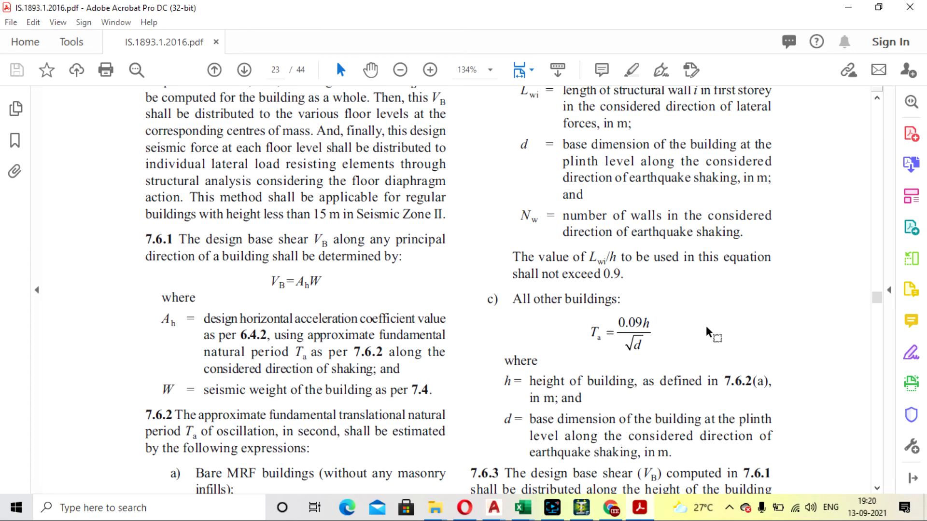
scroll(650, 248, down, 2)
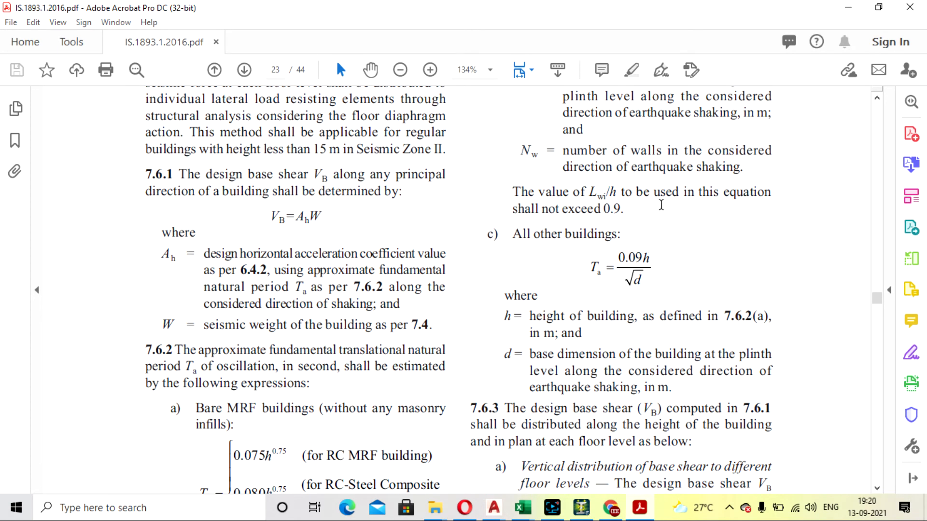
scroll(681, 249, down, 2)
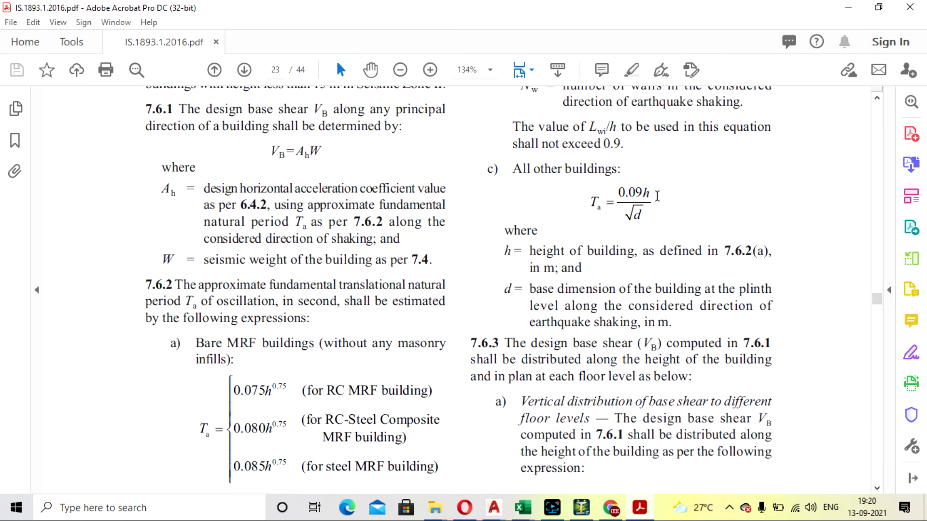
scroll(657, 191, down, 1)
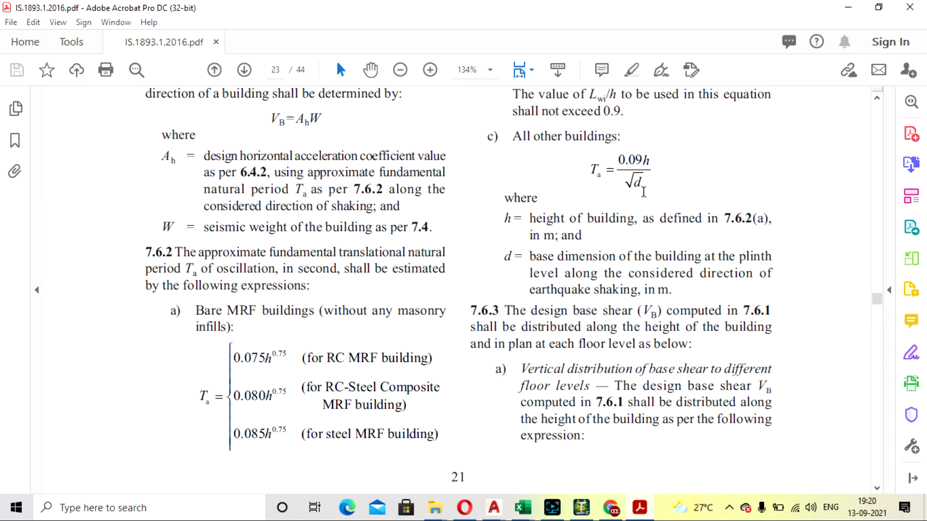
- Switch to STAAD.Pro, close the seismic parameter generator and measure the frame's base width along X between its lowest beam-level corner nodes
click(845, 7)
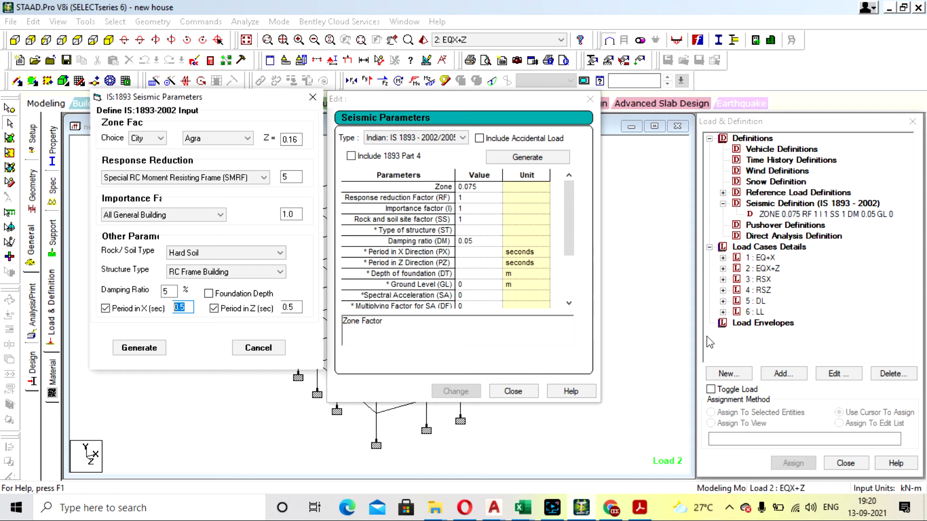
click(639, 512)
click(312, 97)
drag(451, 99, 638, 109)
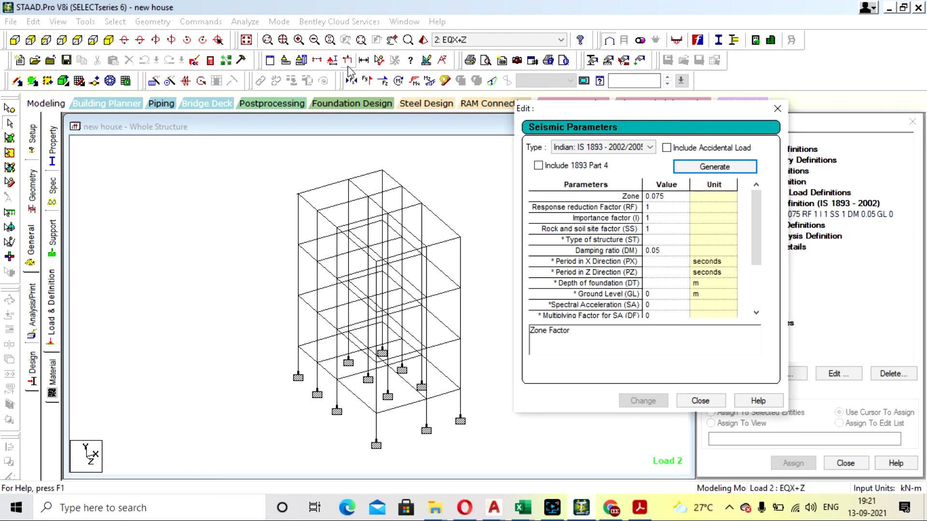
click(328, 62)
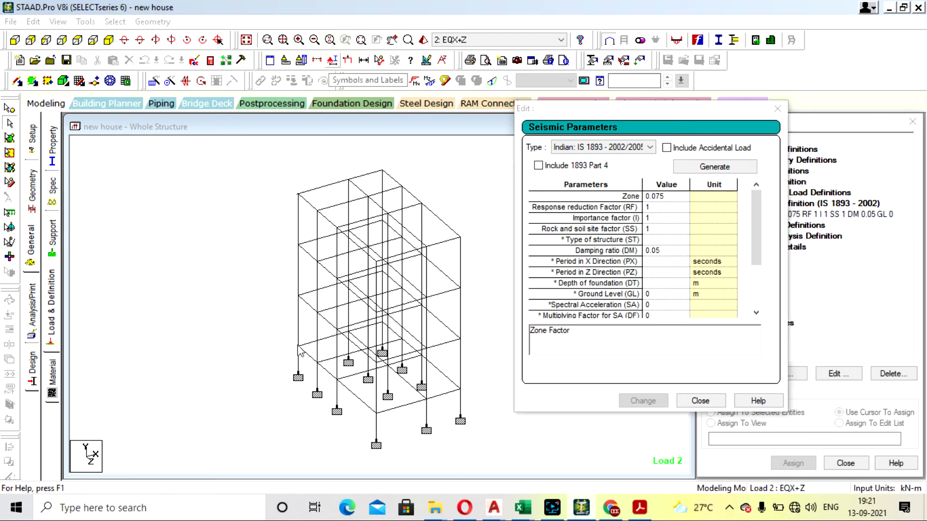
click(611, 41)
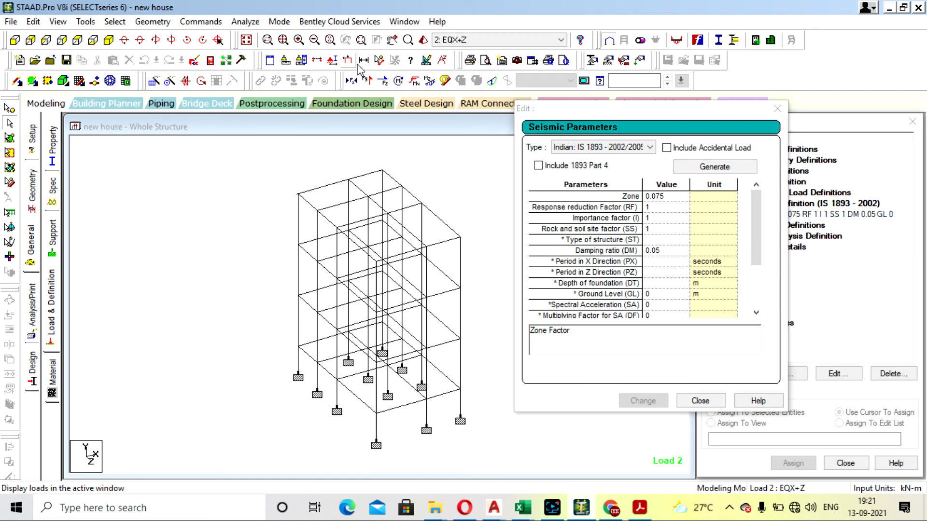
click(379, 59)
click(299, 346)
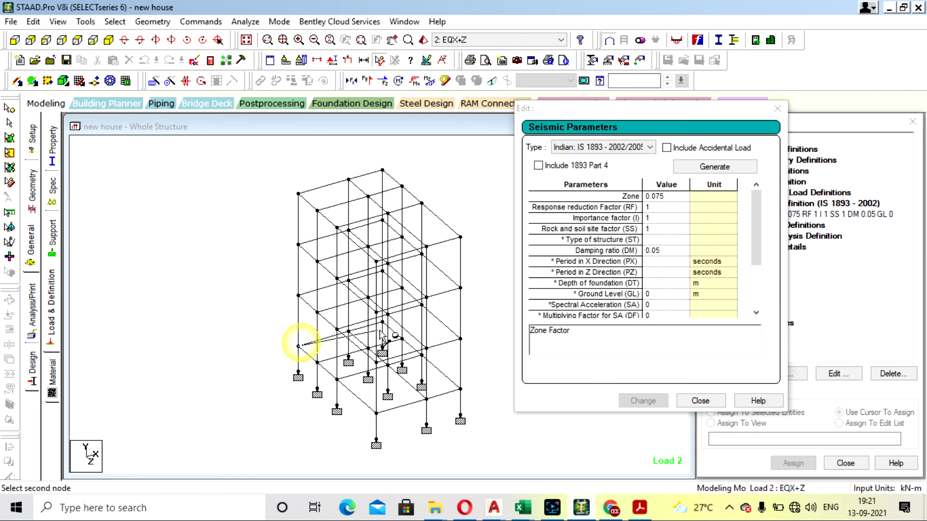
click(383, 322)
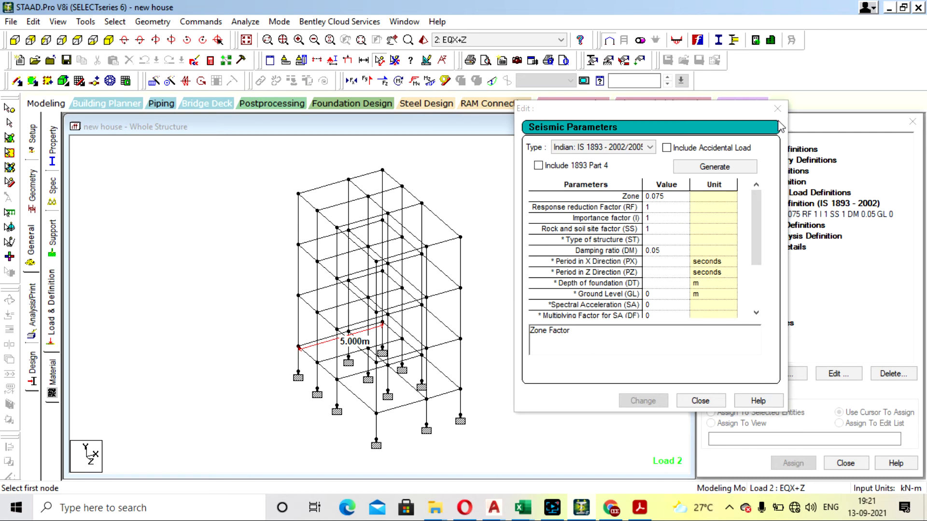
- Generate the IS 1893 seismic parameters for Agra with a period in X of 0.48 seconds
click(716, 172)
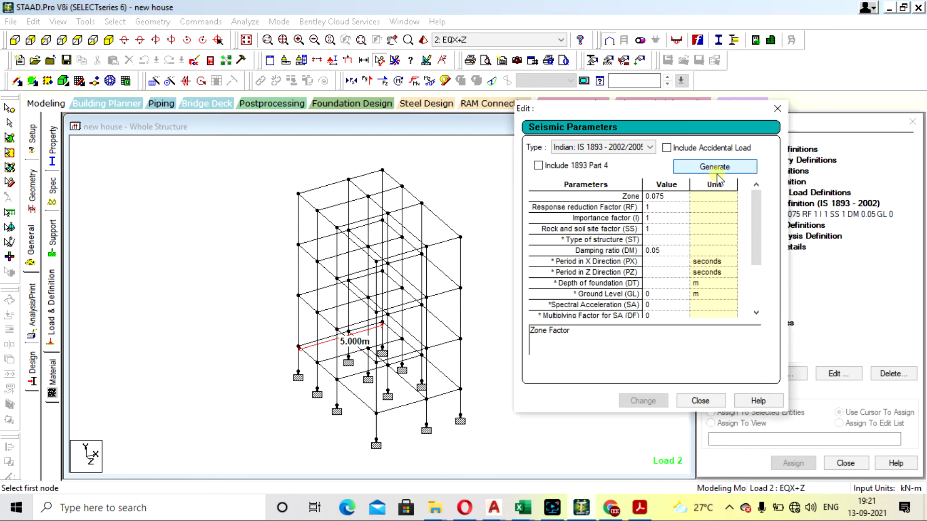
click(717, 175)
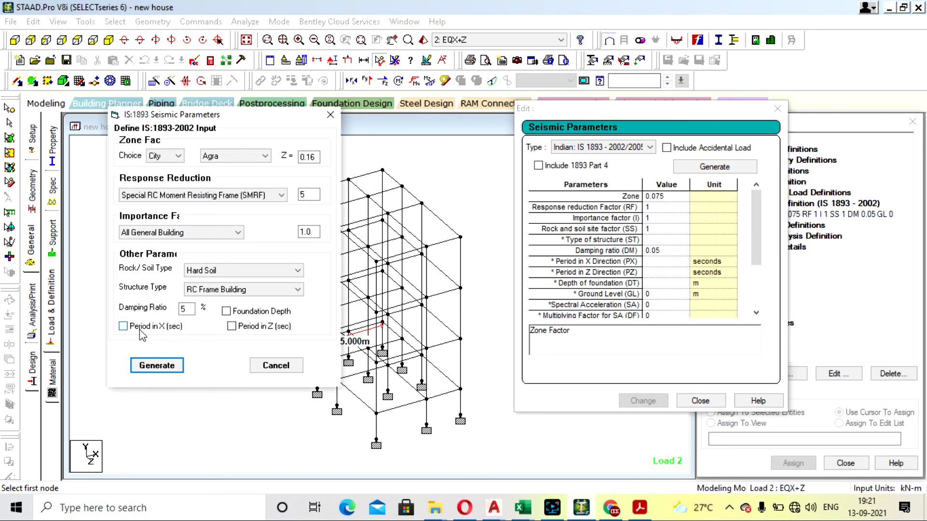
click(136, 327)
text(0.5)
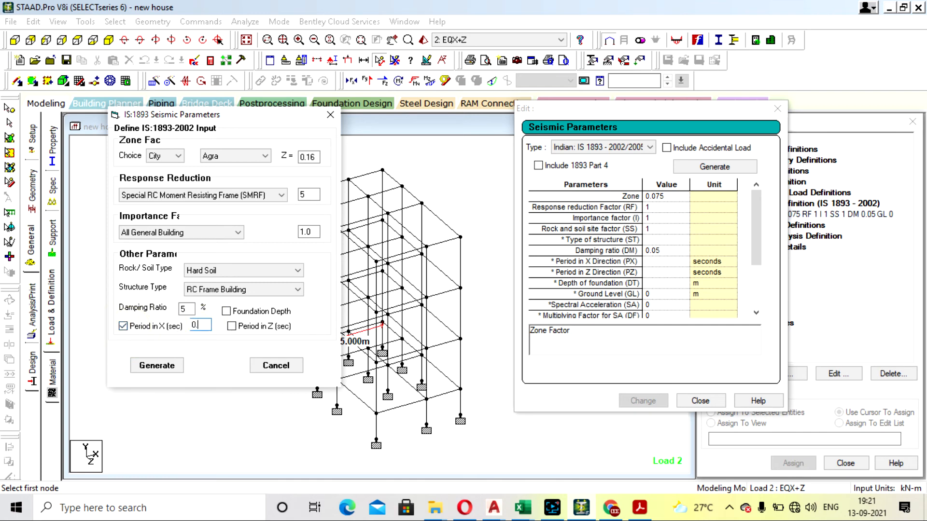
click(232, 326)
click(315, 326)
key(BackSpace)
drag(299, 116, 169, 115)
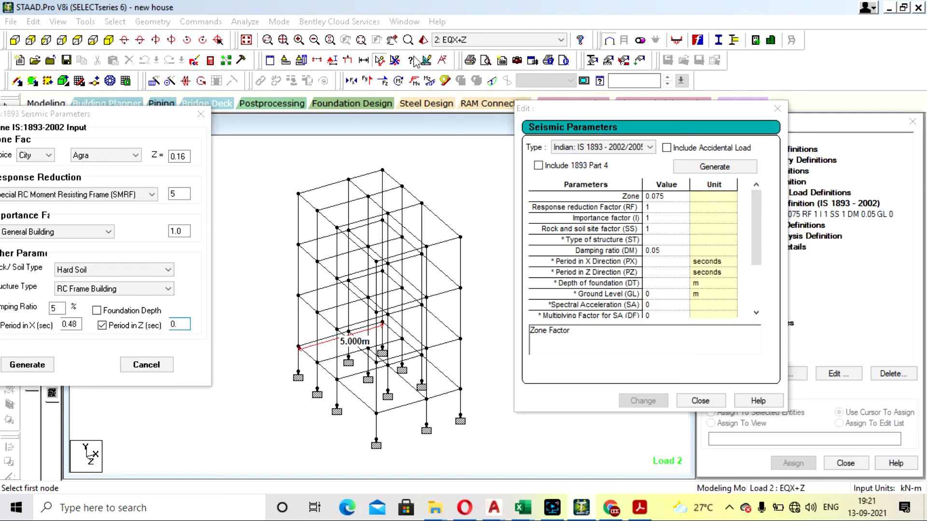
click(27, 365)
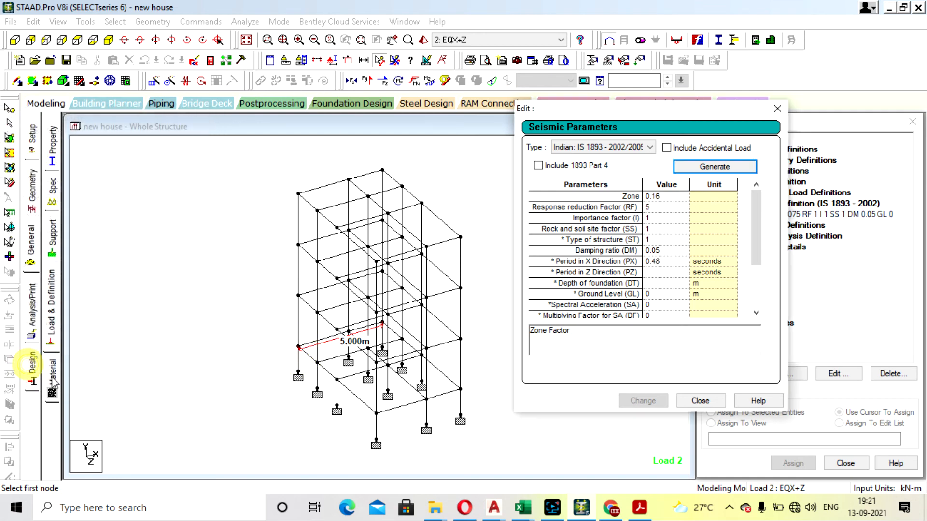
- Measure the frame's base length along Z between its lowest beam-level corner nodes
click(396, 61)
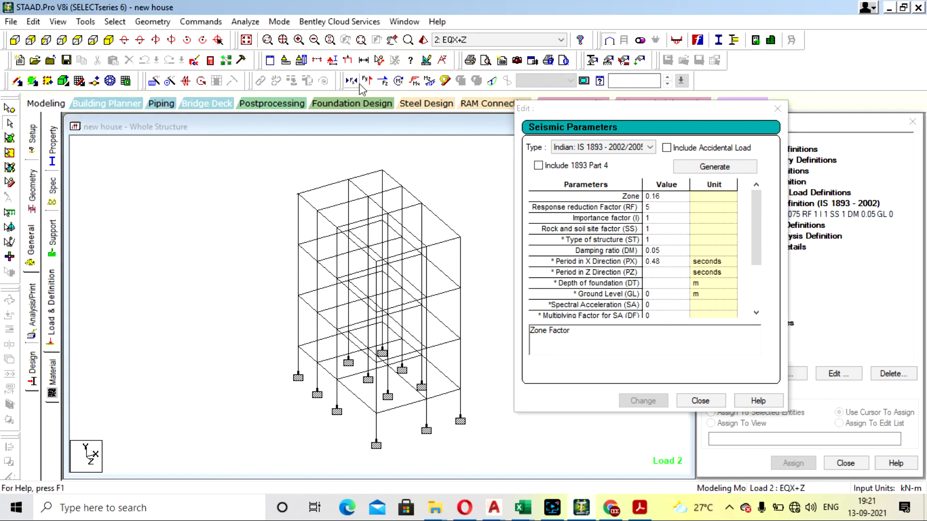
click(379, 60)
click(298, 346)
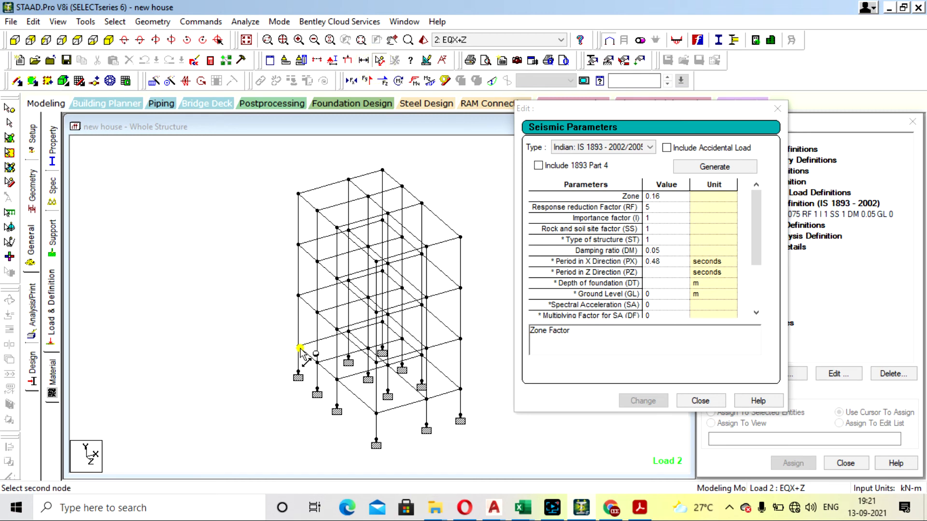
click(376, 414)
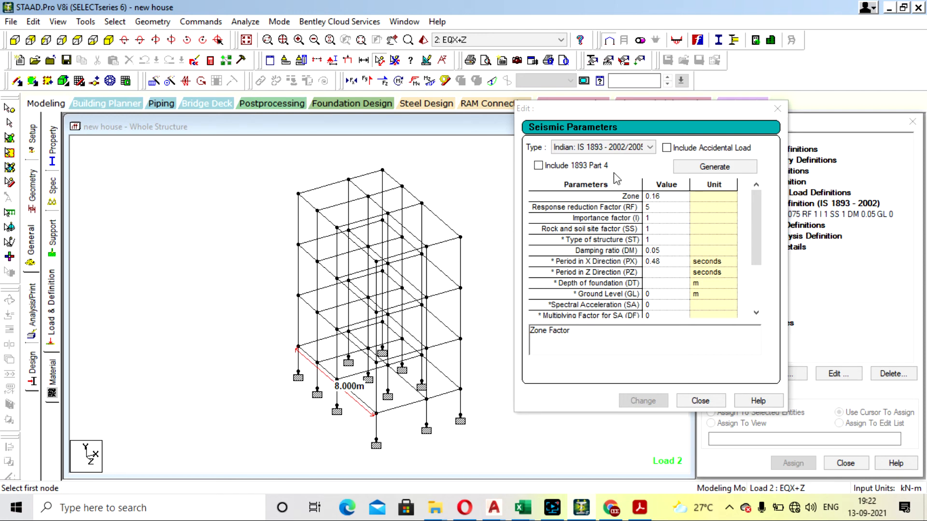
- Try to set the seismic definition's periods to 0.48 seconds in X and 0.17 seconds in Z by regenerating the parameters and closing the editor
click(710, 167)
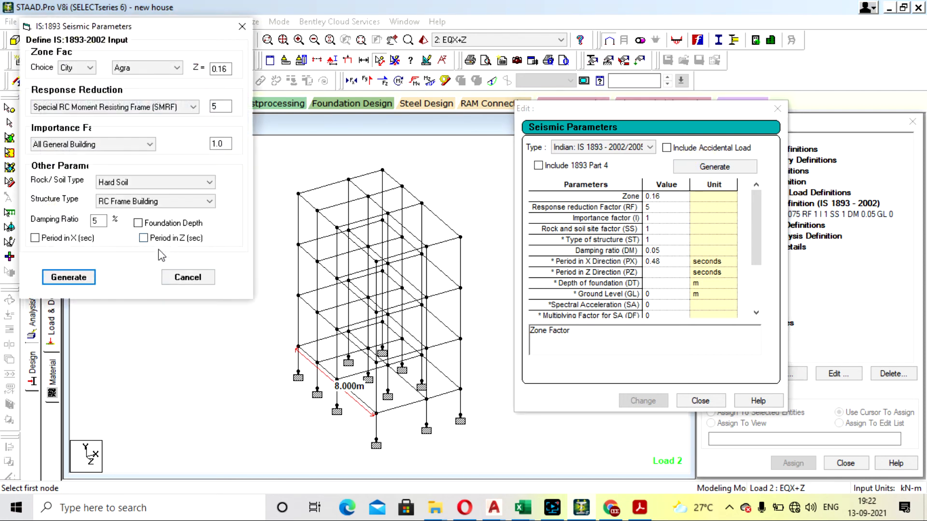
click(143, 237)
click(226, 237)
text(0.5)
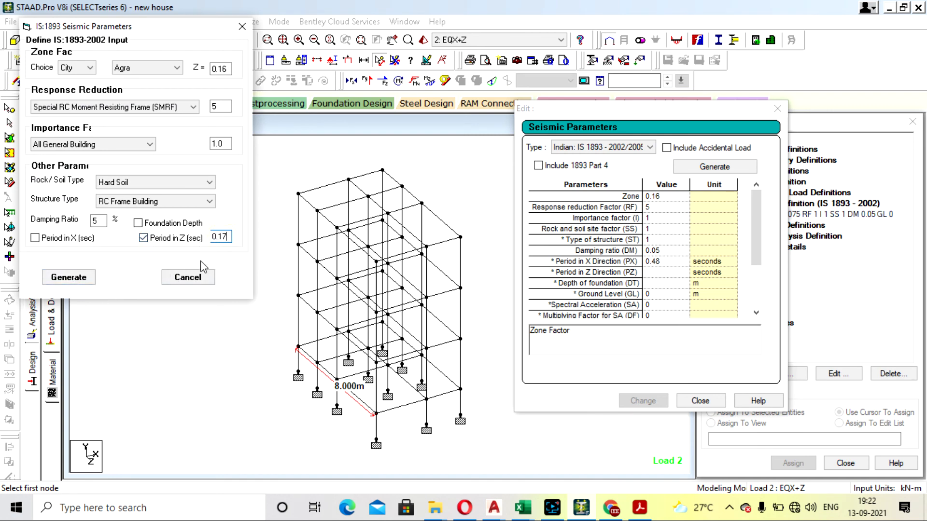
click(35, 238)
click(116, 237)
text(0.48)
click(85, 279)
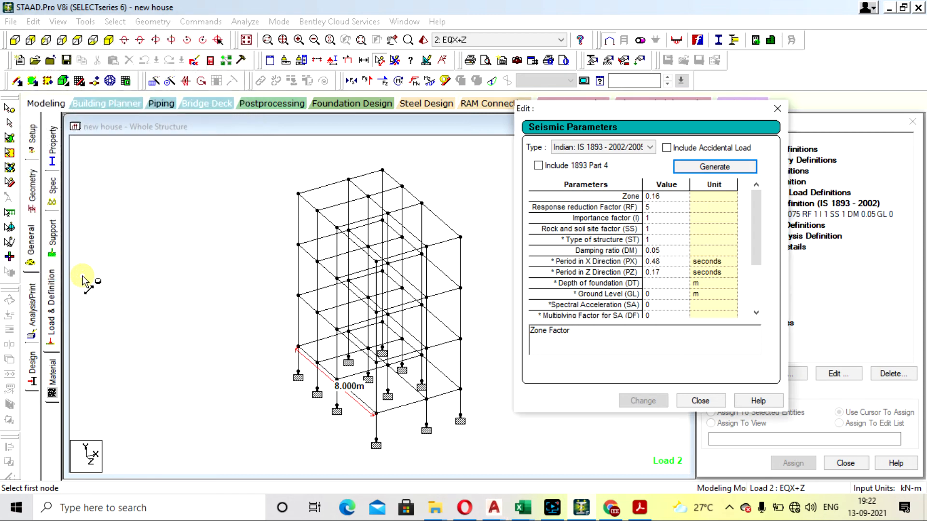
click(688, 400)
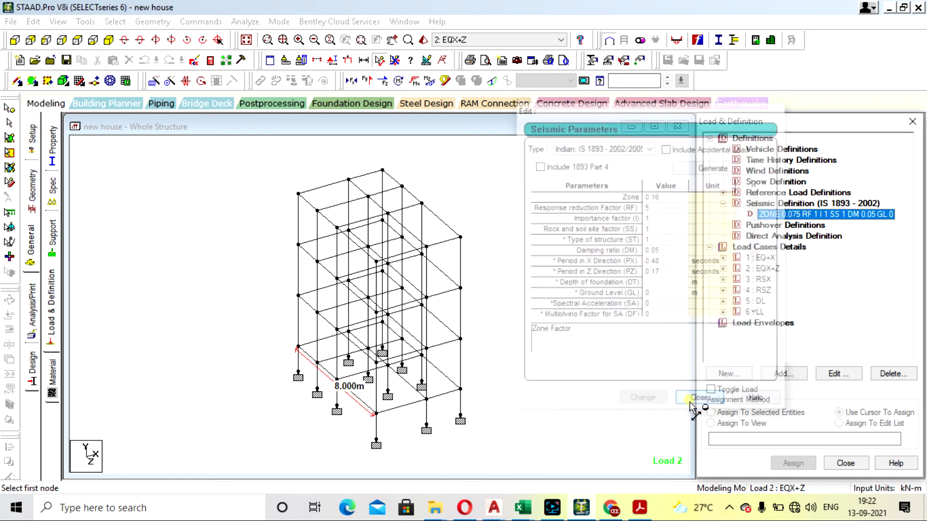
- Rerun the structural analysis of the model and open its output file
click(245, 21)
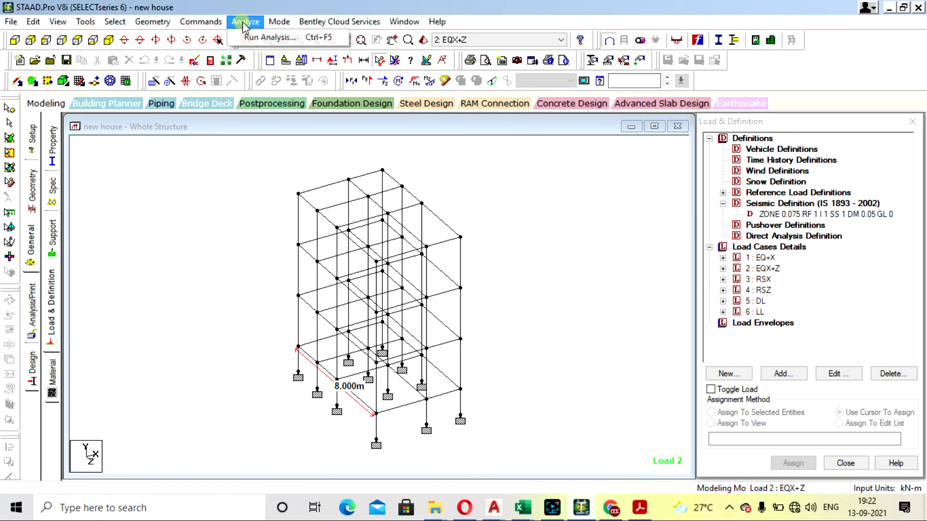
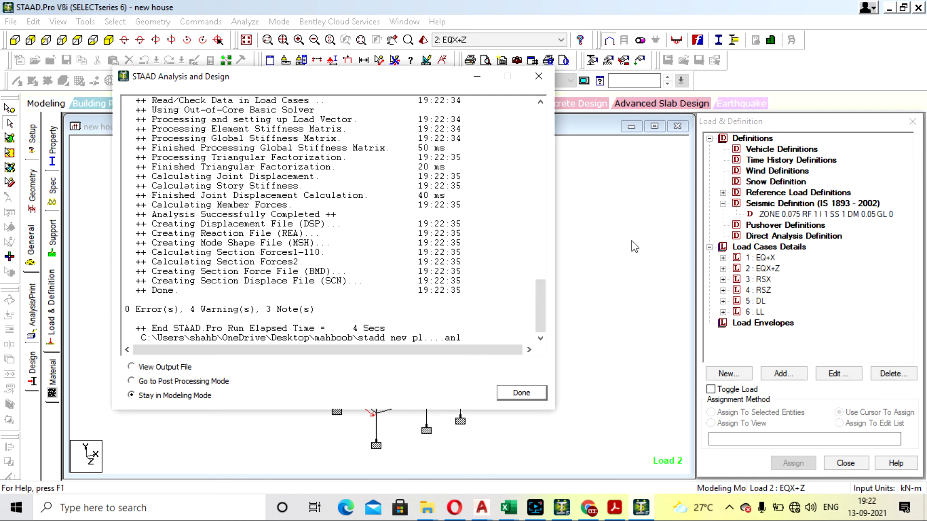
click(159, 368)
click(614, 508)
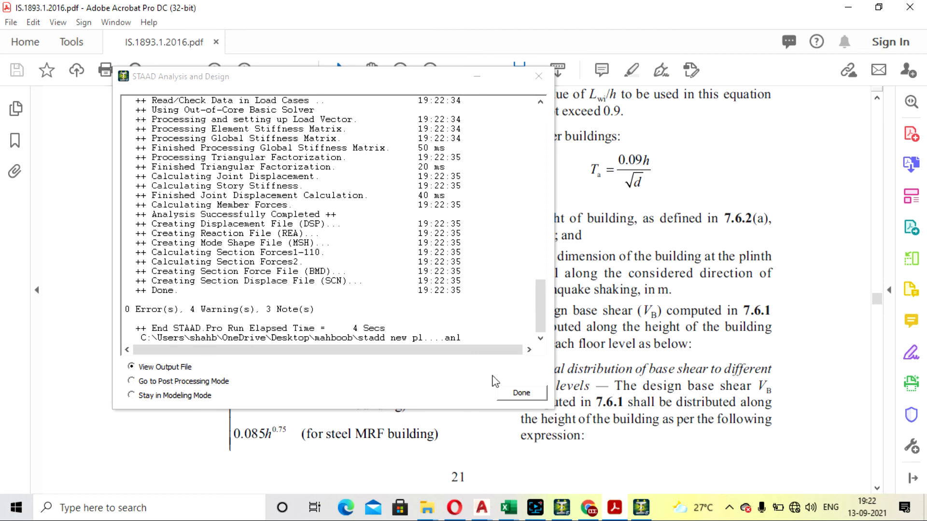
click(519, 394)
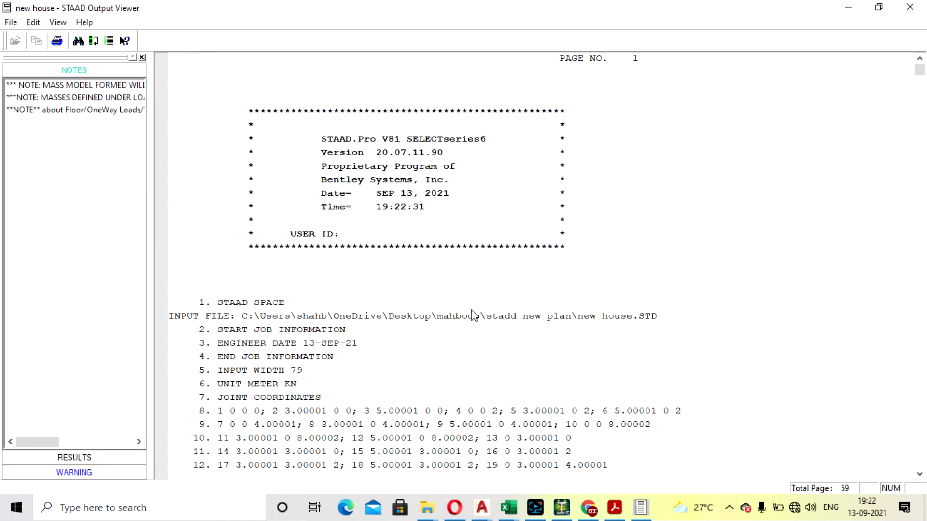
- Switch to the IS.1893.1.2016 PDF and review the natural period formulas of clause 7.6.2 and their height and base dimension definitions
click(837, 7)
scroll(662, 266, up, 1)
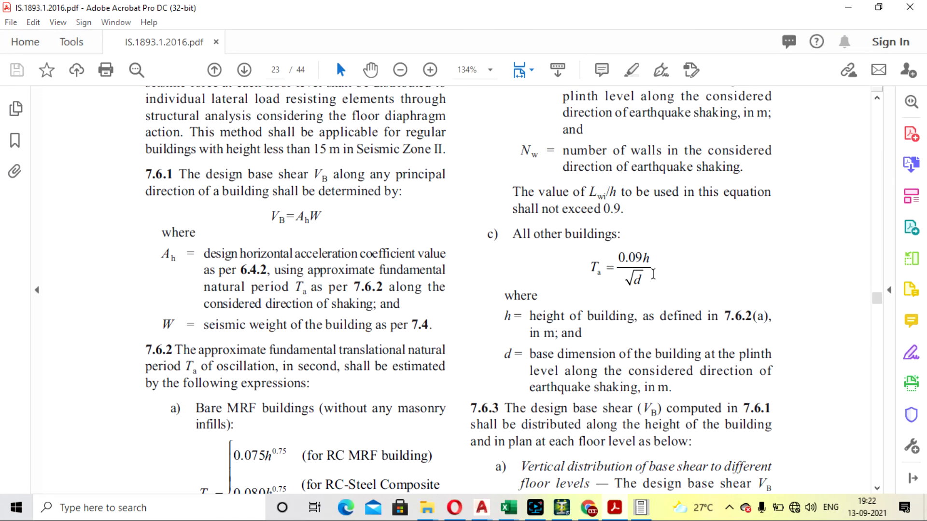
scroll(613, 256, down, 1)
scroll(353, 342, up, 5)
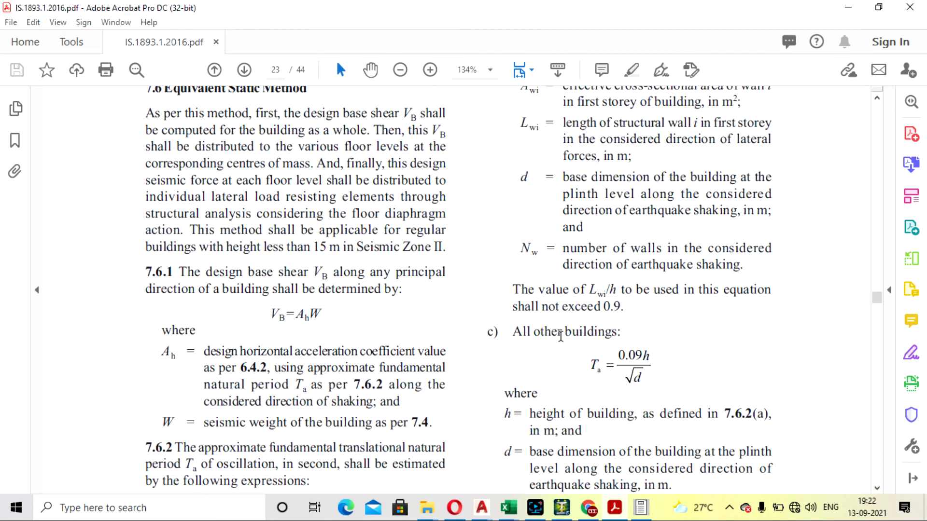
scroll(556, 293, down, 3)
scroll(558, 293, down, 3)
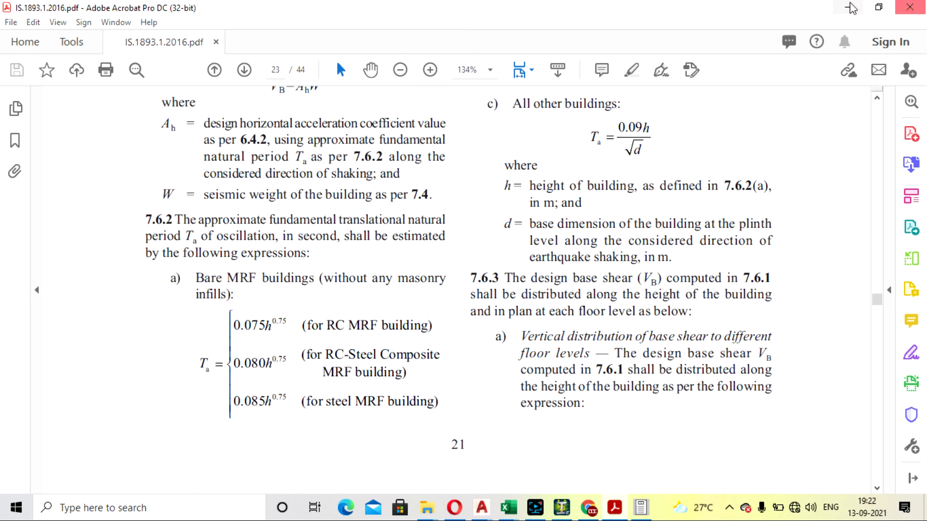
- Return to the STAAD Output Viewer and examine the warnings, including the PX and PZ parameter entries
click(630, 512)
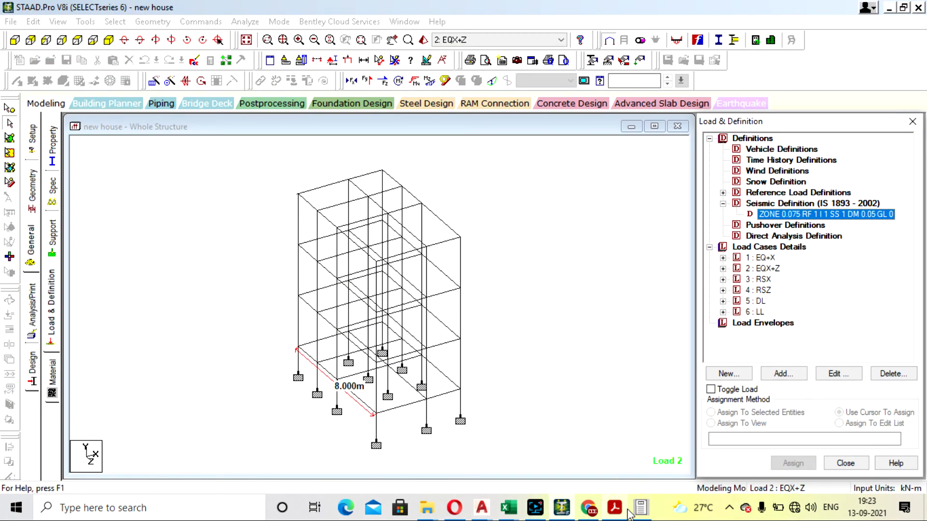
click(640, 508)
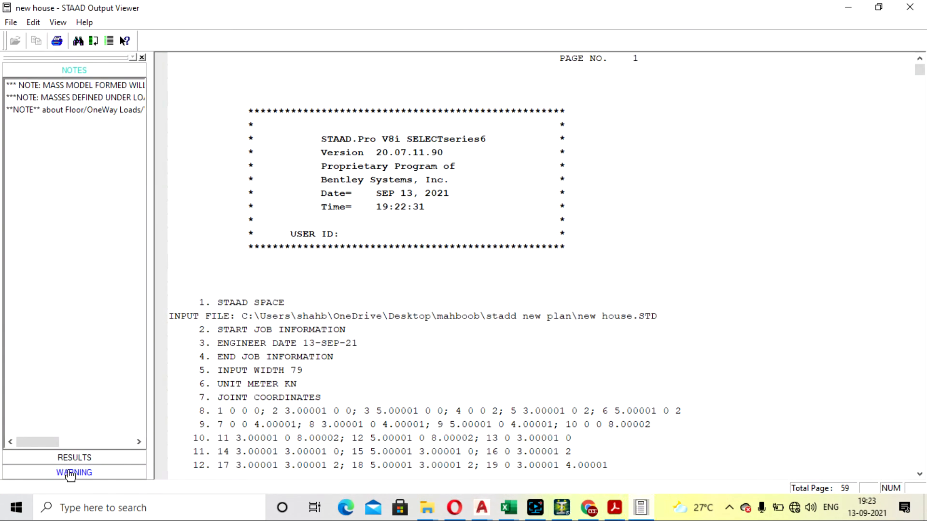
click(79, 475)
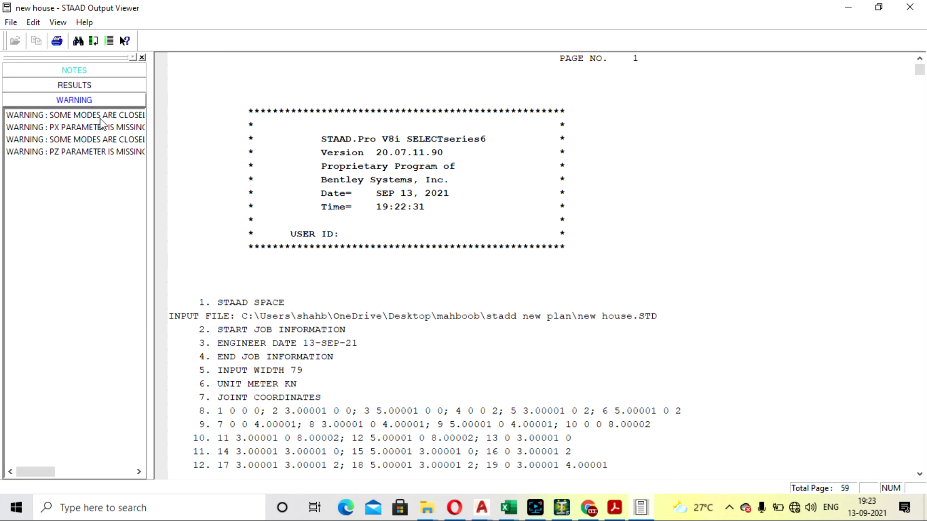
click(107, 129)
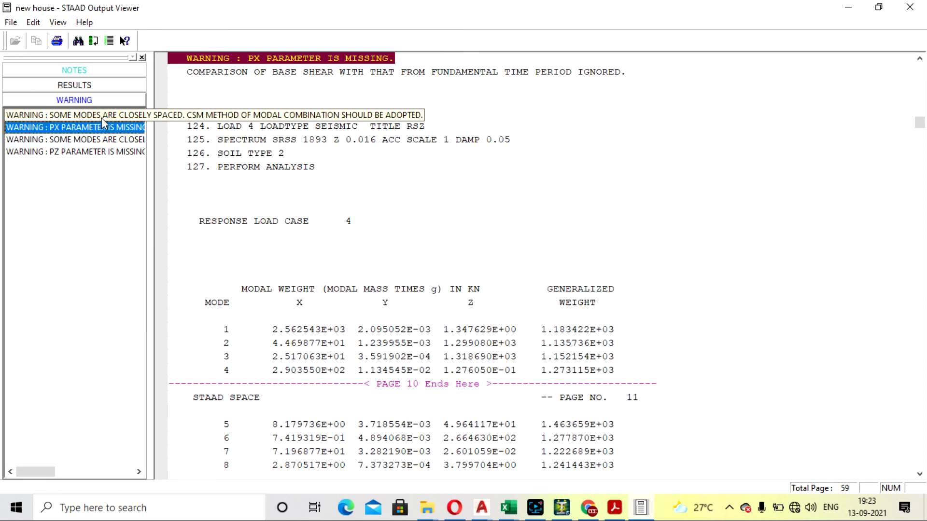
click(101, 117)
click(102, 125)
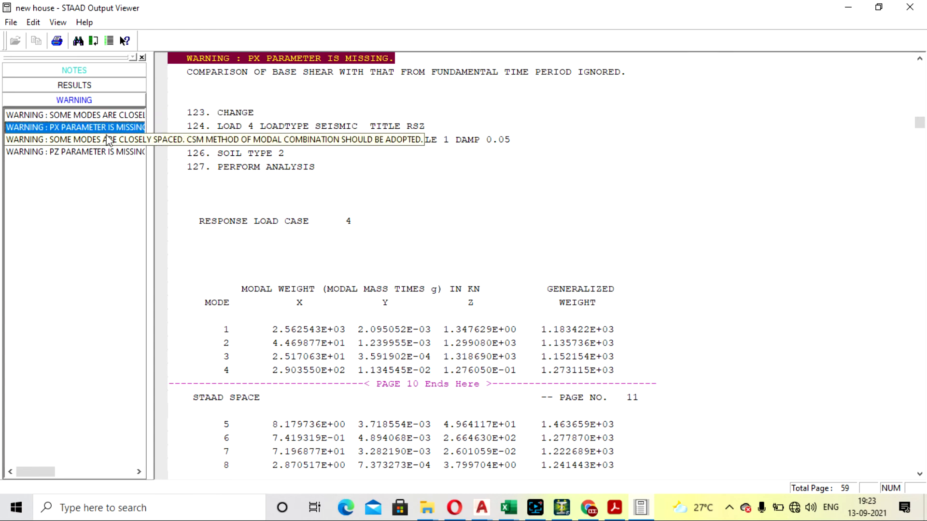
click(116, 152)
- Examine the output's floor diaphragm, response spectrum load 3, peak story shear, modal base actions, participation factors and eigensolution results
click(99, 87)
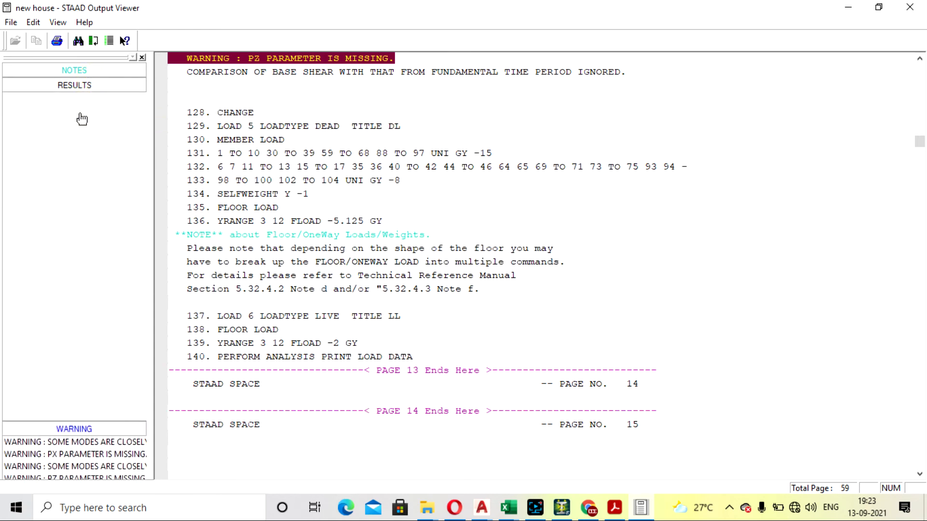
click(53, 101)
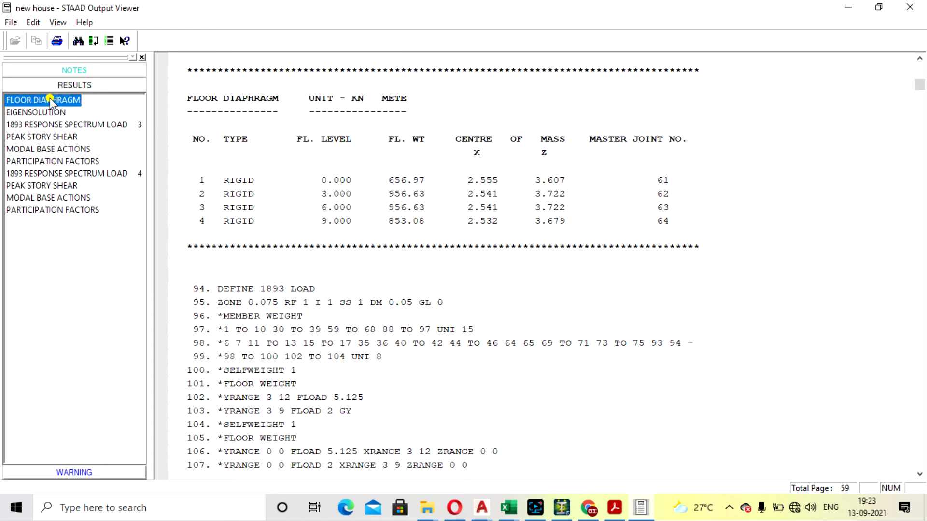
click(58, 125)
click(59, 138)
click(58, 150)
click(58, 161)
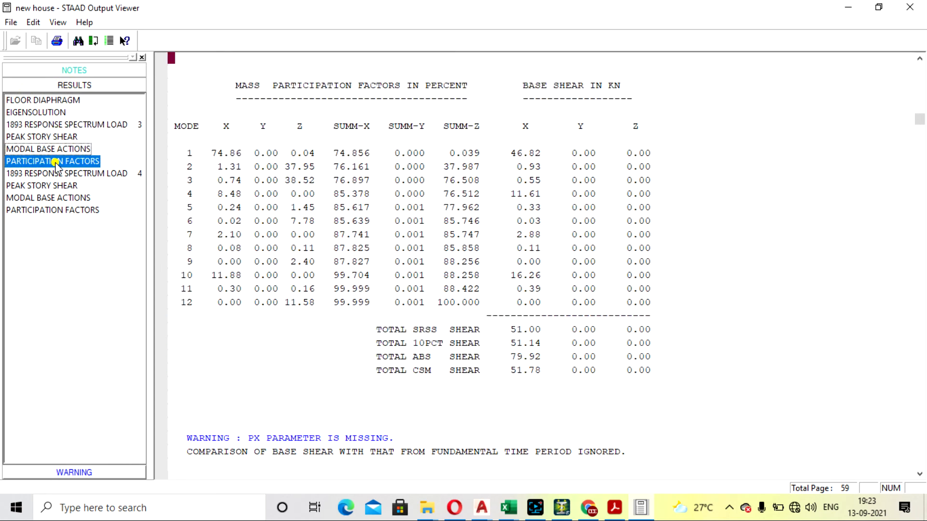
click(74, 149)
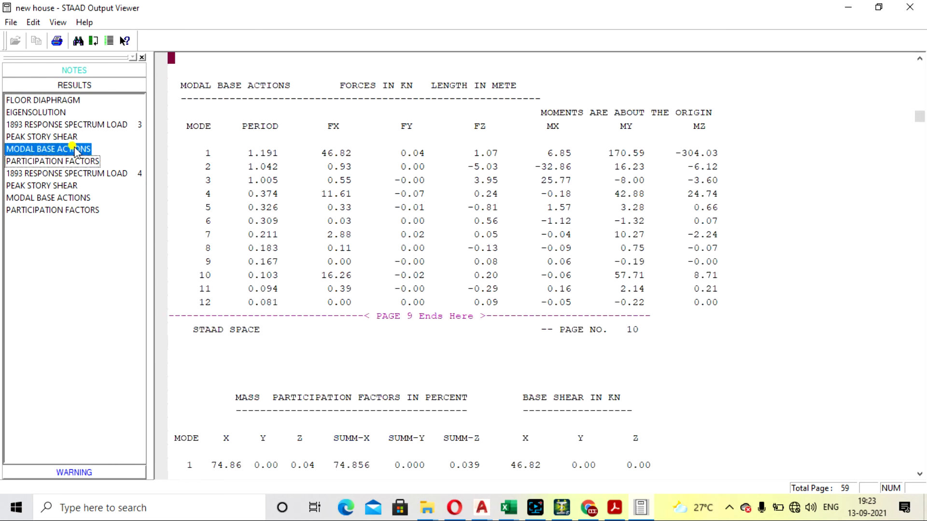
click(58, 136)
click(50, 124)
click(50, 112)
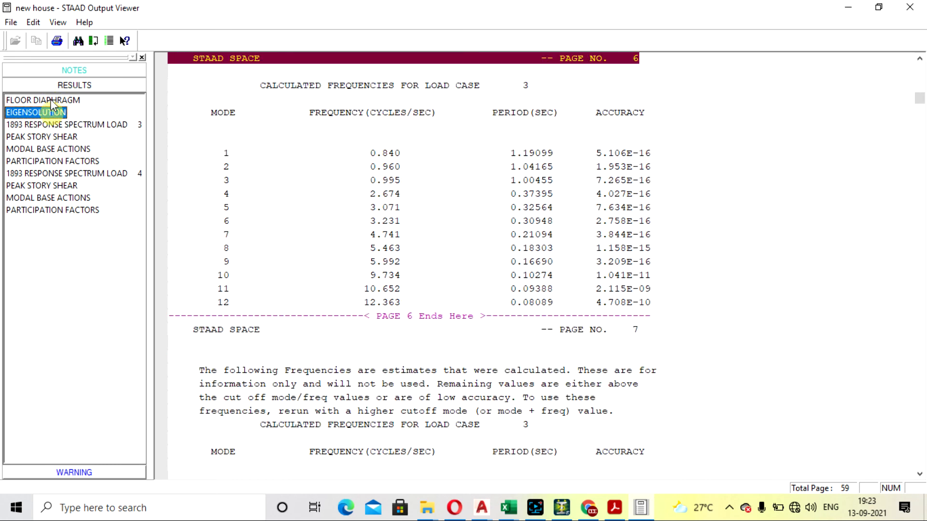
- Review the floor diaphragm results and response spectrum load 4's peak story shear, modal base actions and participation factors
click(50, 100)
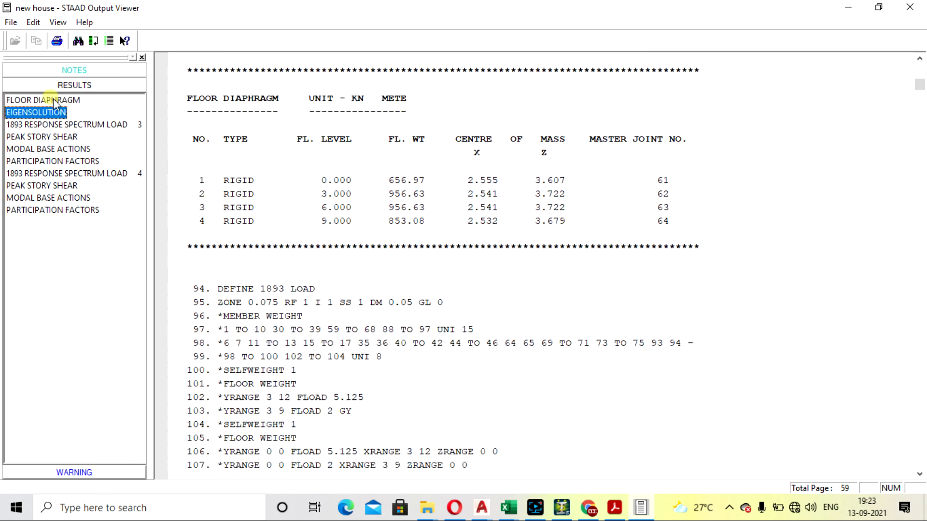
click(52, 174)
click(54, 186)
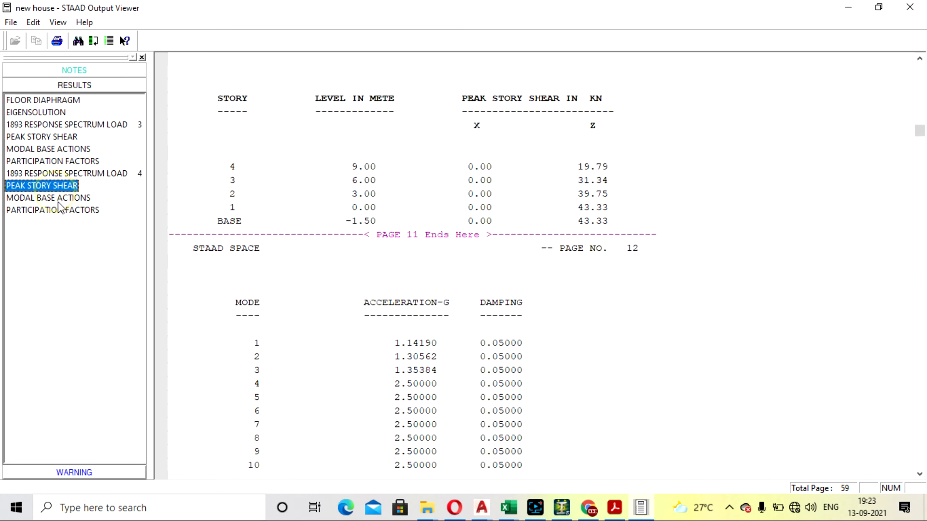
click(58, 197)
click(67, 210)
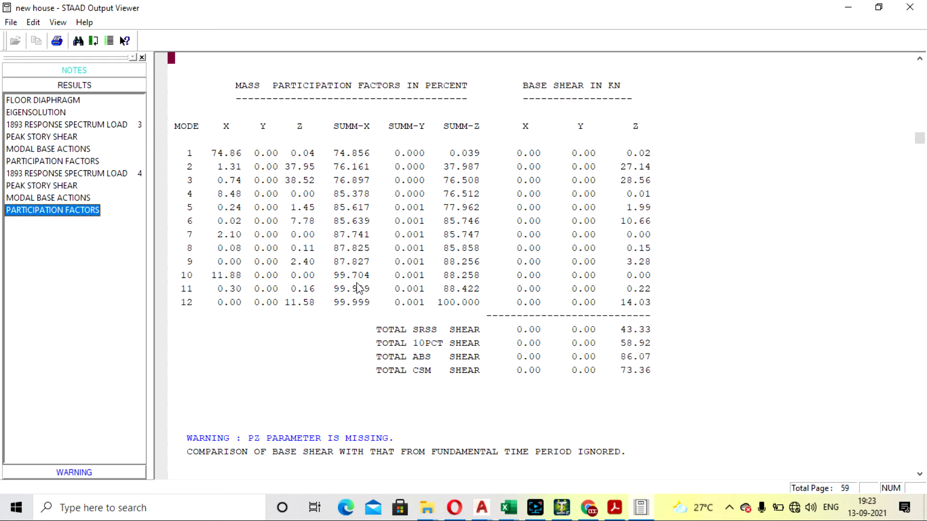
click(60, 185)
click(73, 173)
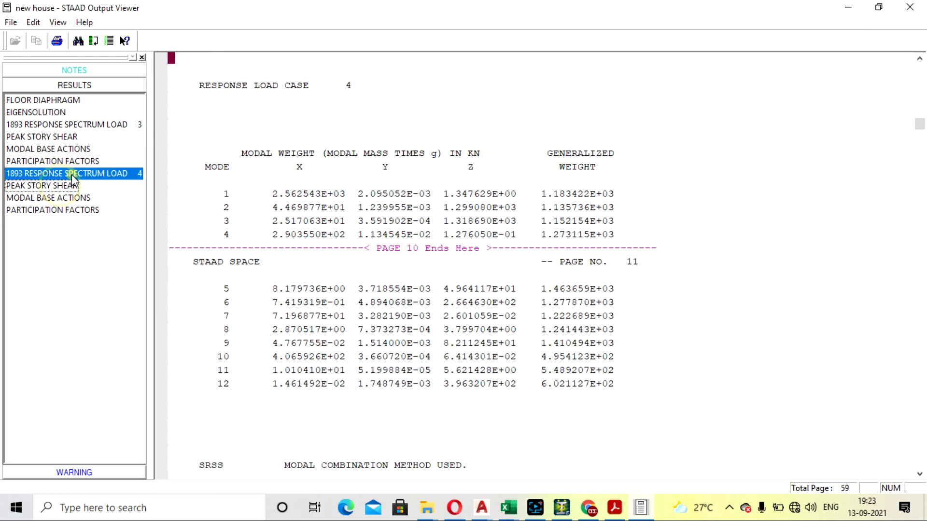
- Examine response spectrum load 3's participation factors, peak story shear, modal accelerations and modal base actions
click(70, 161)
click(65, 149)
click(62, 137)
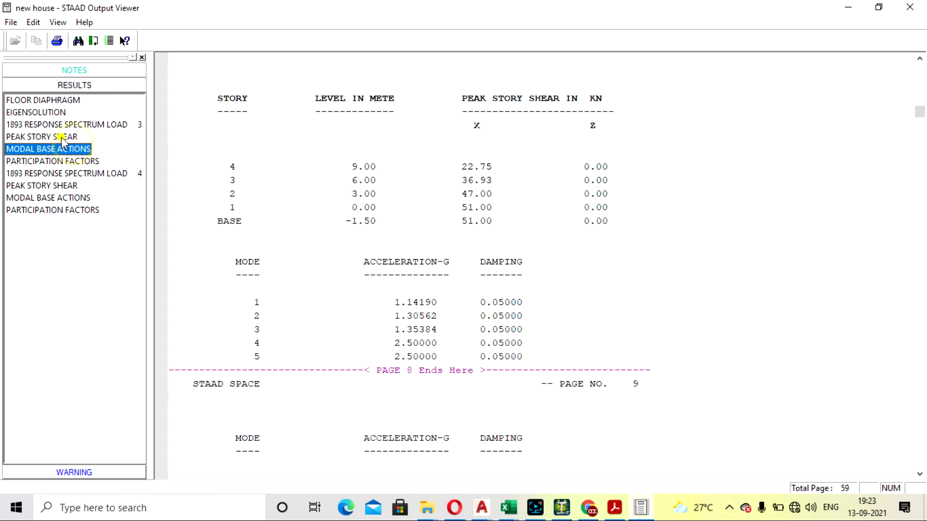
click(63, 150)
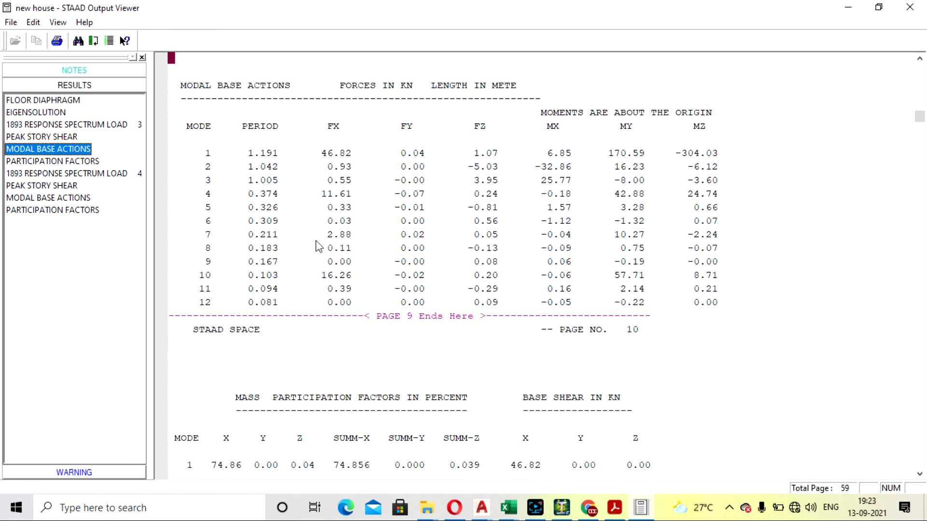
scroll(318, 237, down, 6)
scroll(321, 228, down, 15)
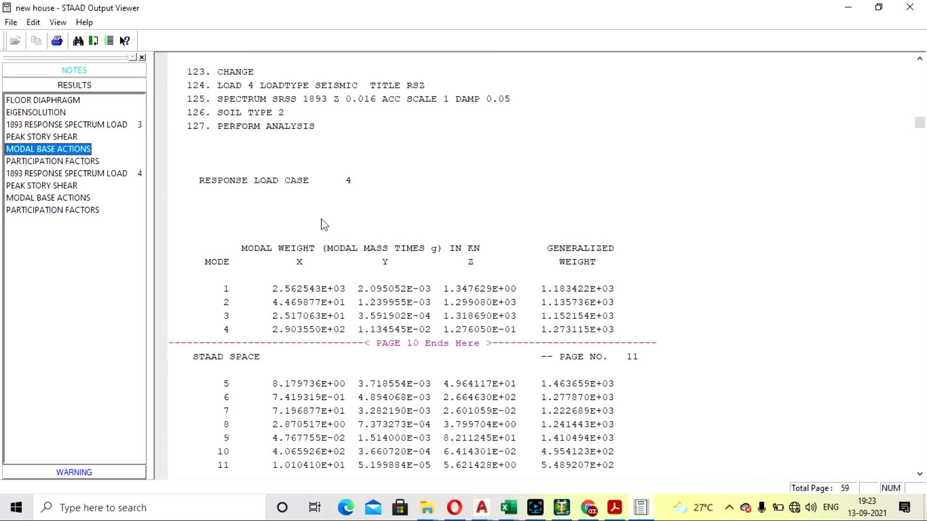
click(57, 139)
scroll(350, 294, down, 7)
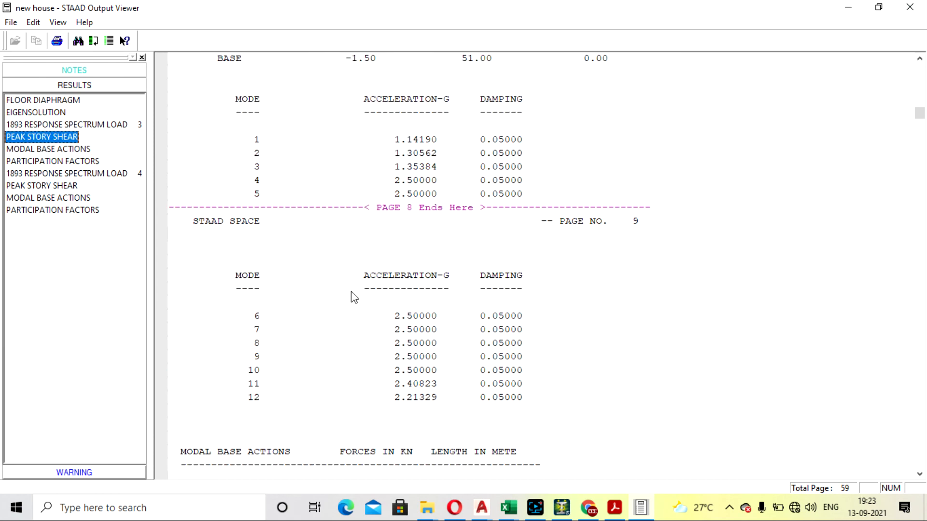
scroll(323, 273, down, 3)
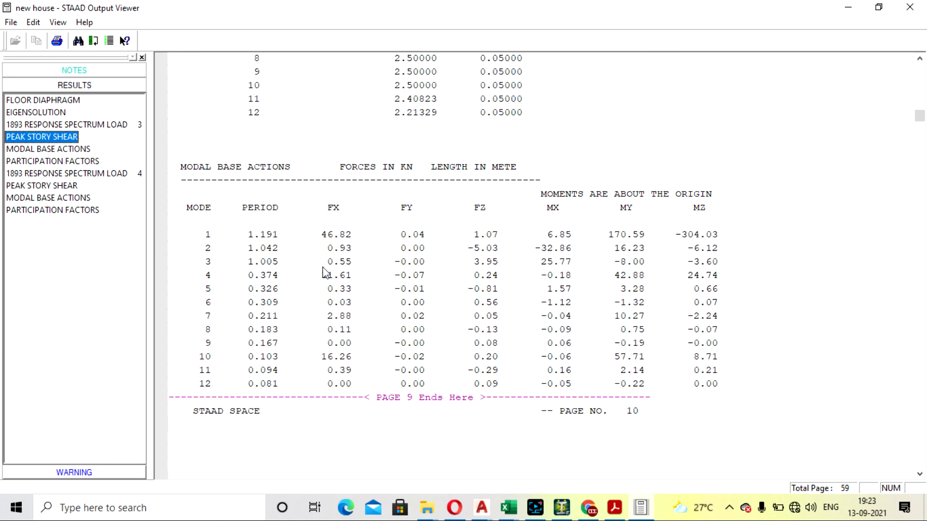
- Check the warning about closely spaced modes, return to the model, and briefly reopen the output file
click(137, 475)
click(83, 117)
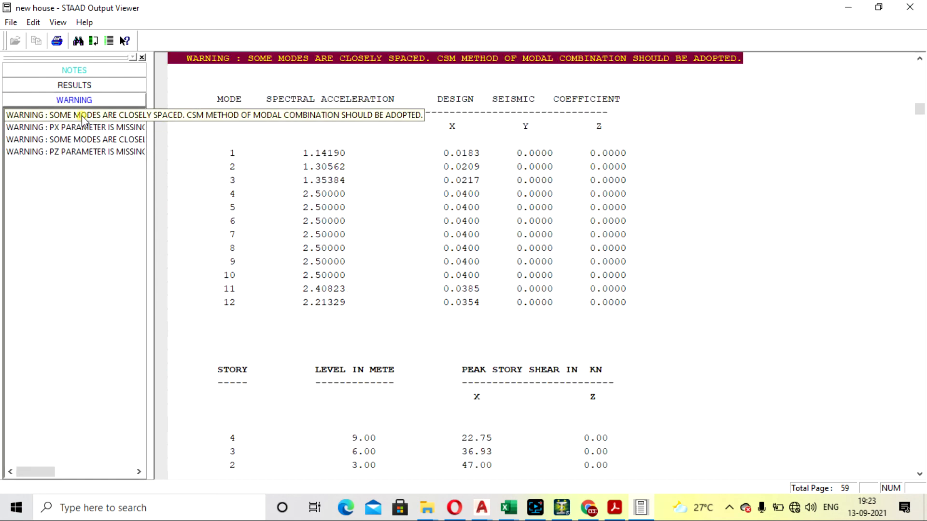
click(910, 7)
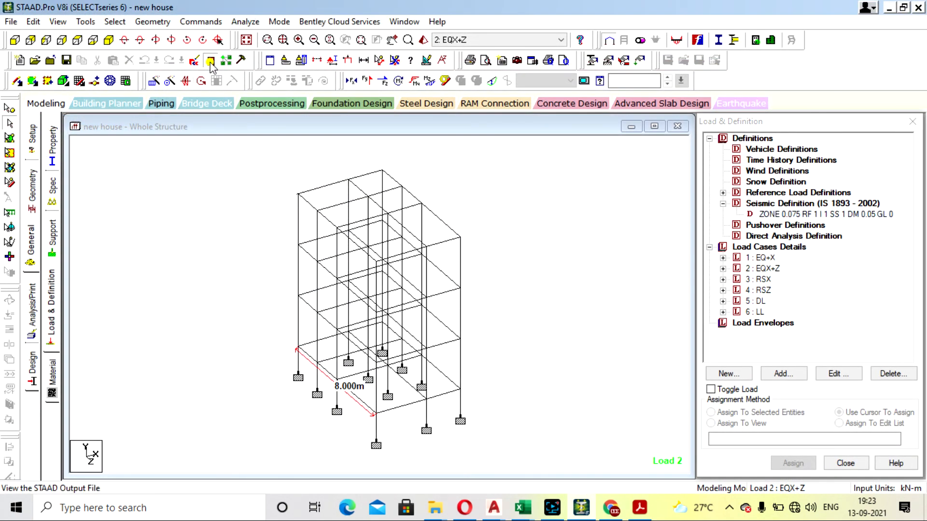
click(211, 61)
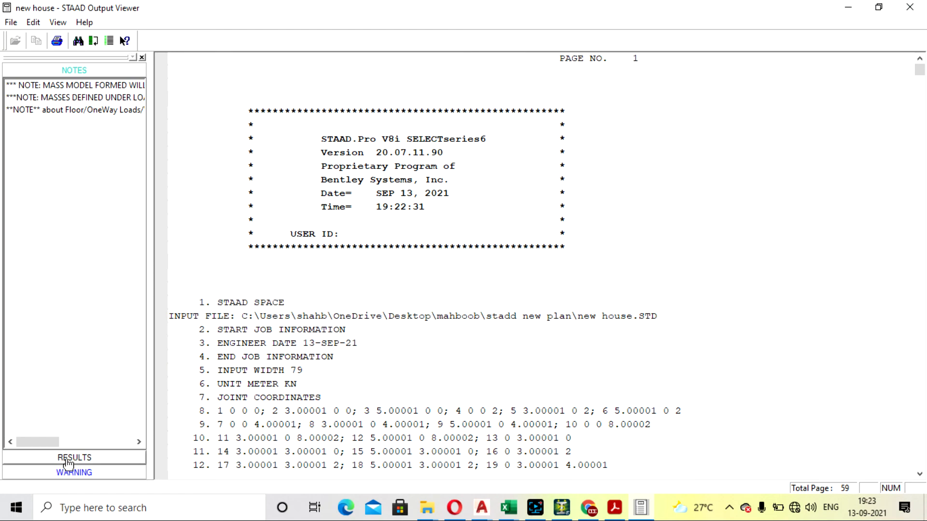
click(910, 7)
- Open the new house.std command file in the editor and review its load cases and analysis commands through FINISH
click(198, 62)
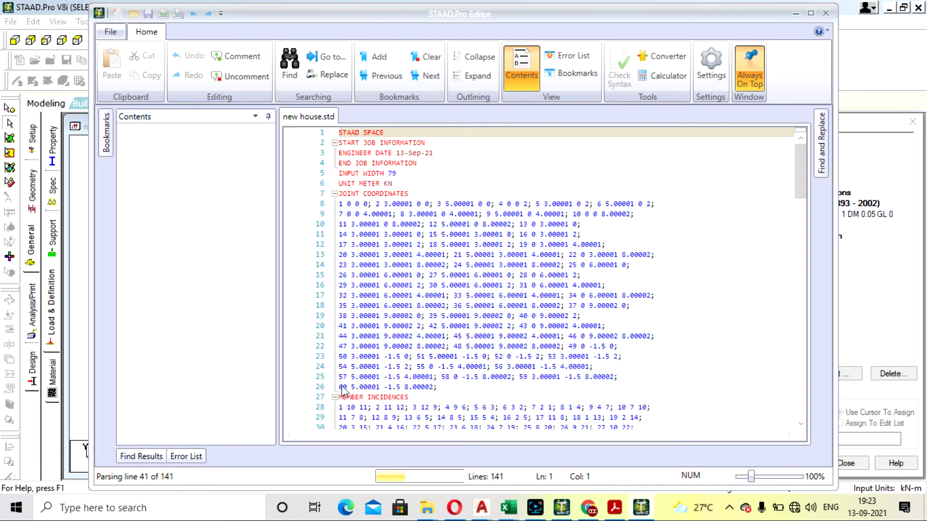
scroll(342, 391, down, 20)
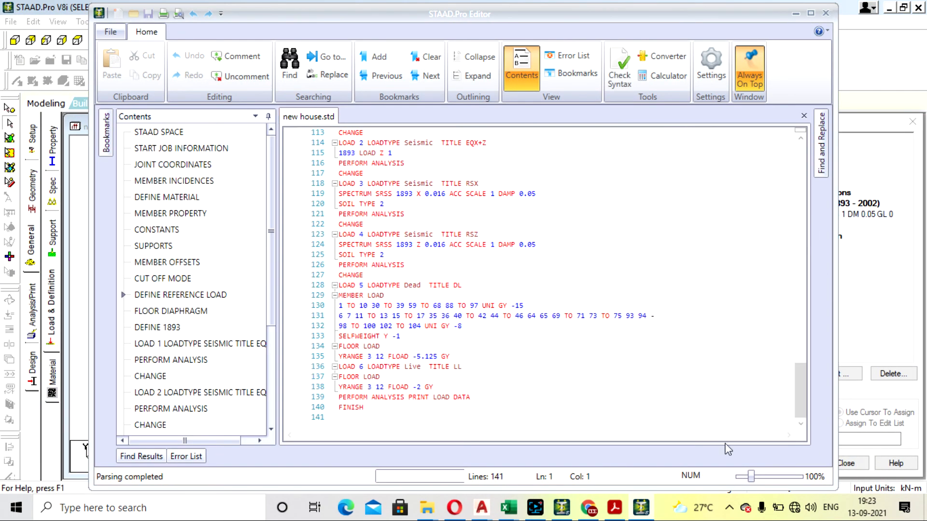
click(424, 411)
click(343, 407)
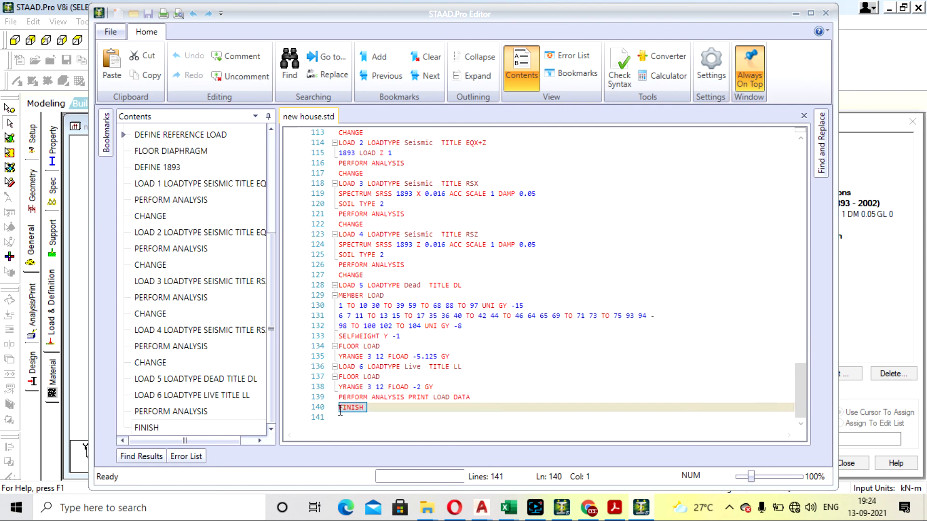
scroll(482, 399, up, 2)
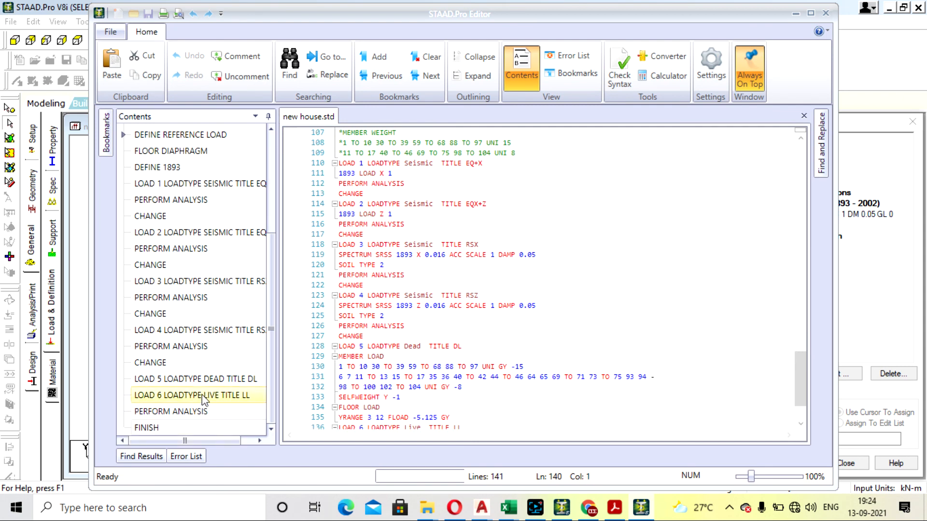
click(824, 15)
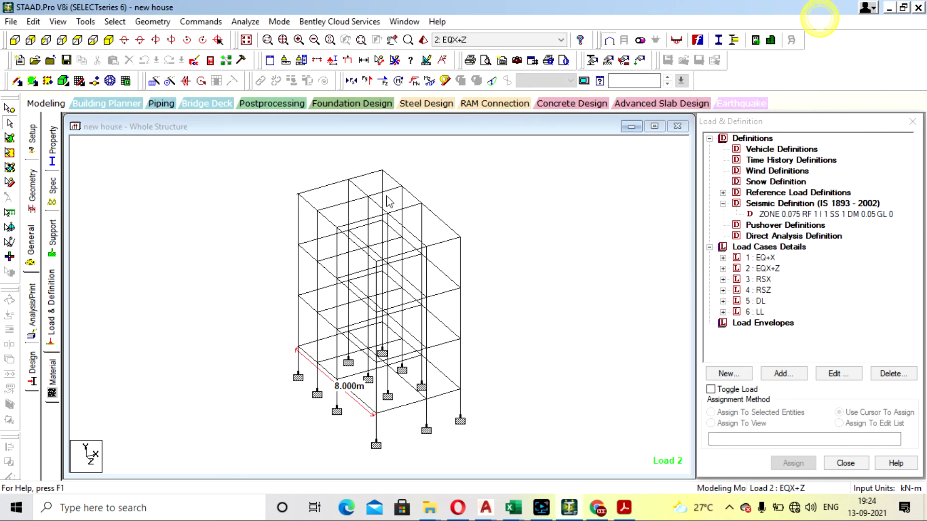
- Add a Perform Analysis command with the Load Data print option to the model
click(32, 325)
click(413, 207)
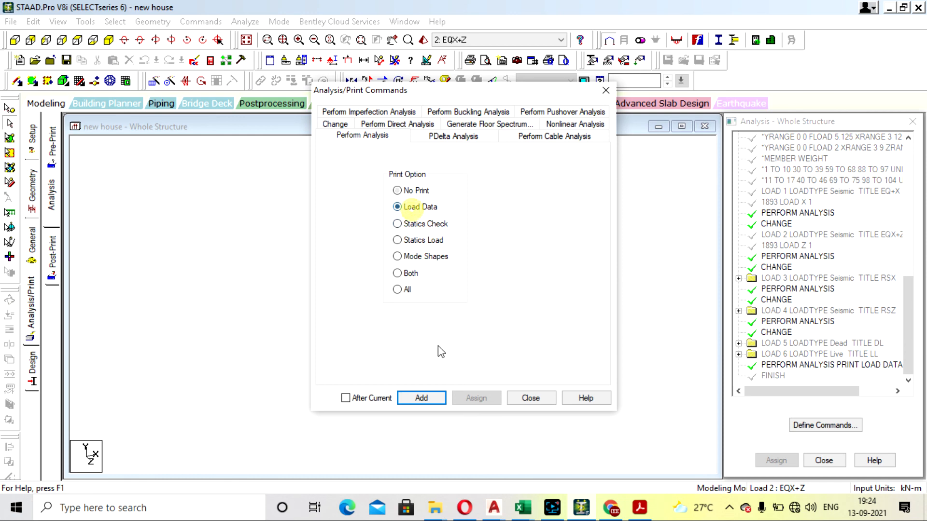
click(424, 399)
click(536, 398)
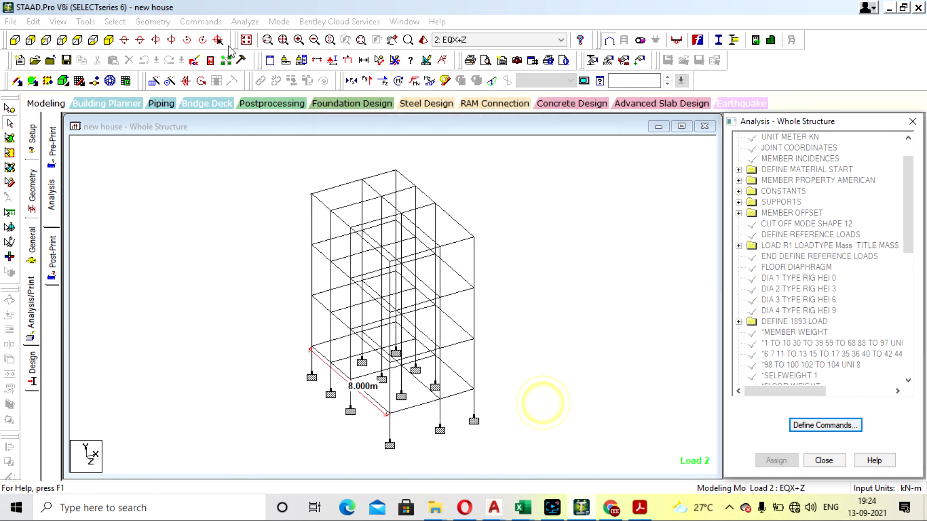
- Save the modified structure, rerun the analysis and open its output file
click(245, 21)
click(248, 39)
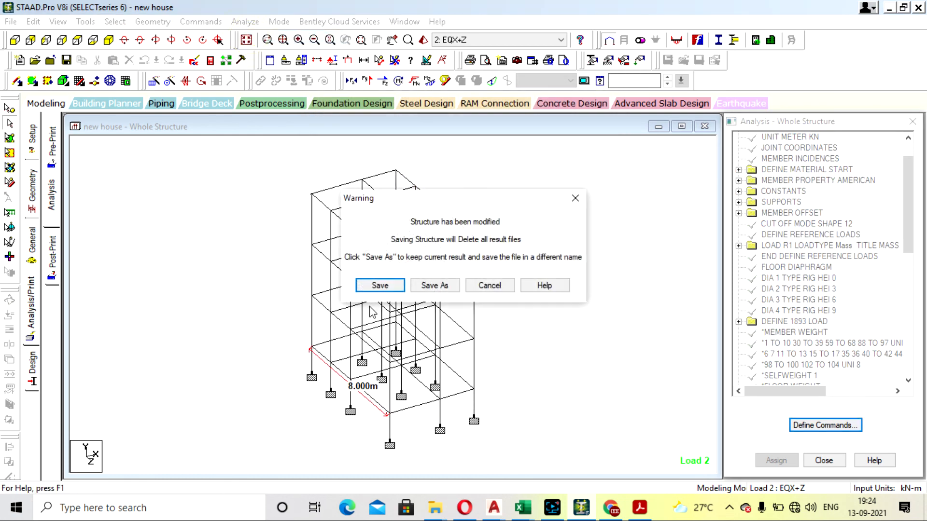
click(373, 288)
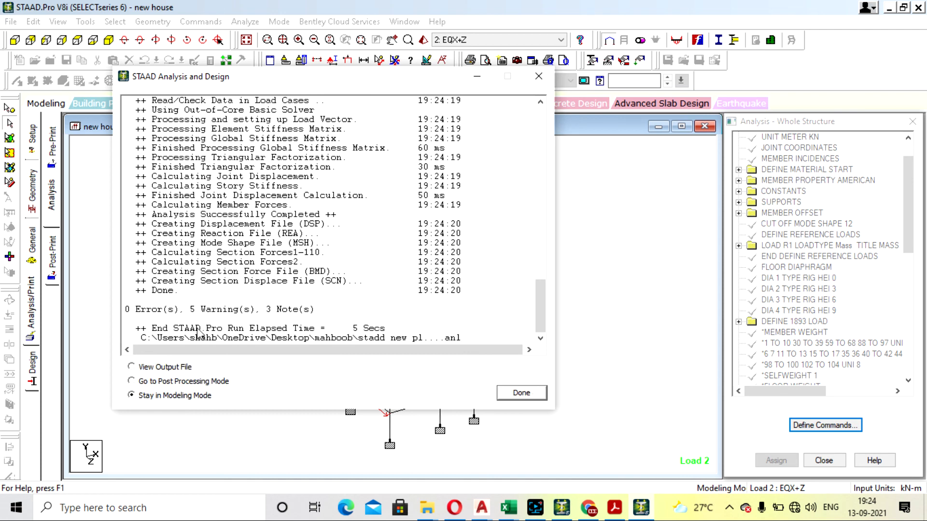
click(164, 367)
click(523, 393)
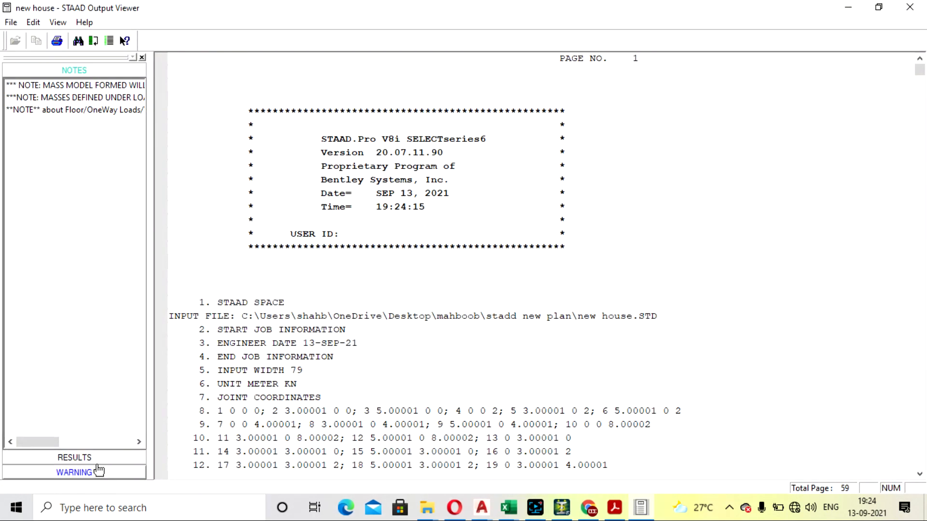
- Examine the rerun's floor diaphragm, eigensolution and response spectrum load 3 results, including story shear, base actions and participation factors
click(96, 462)
click(64, 99)
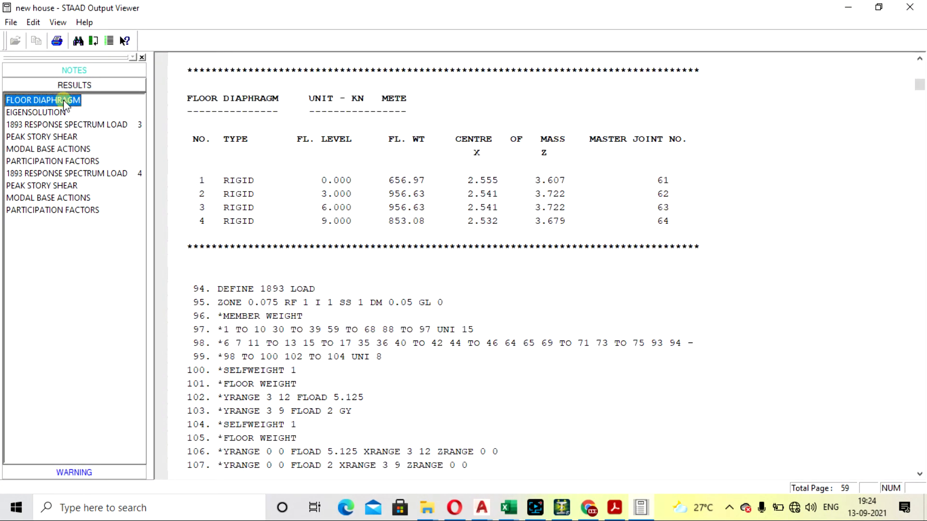
click(57, 113)
click(72, 126)
click(60, 113)
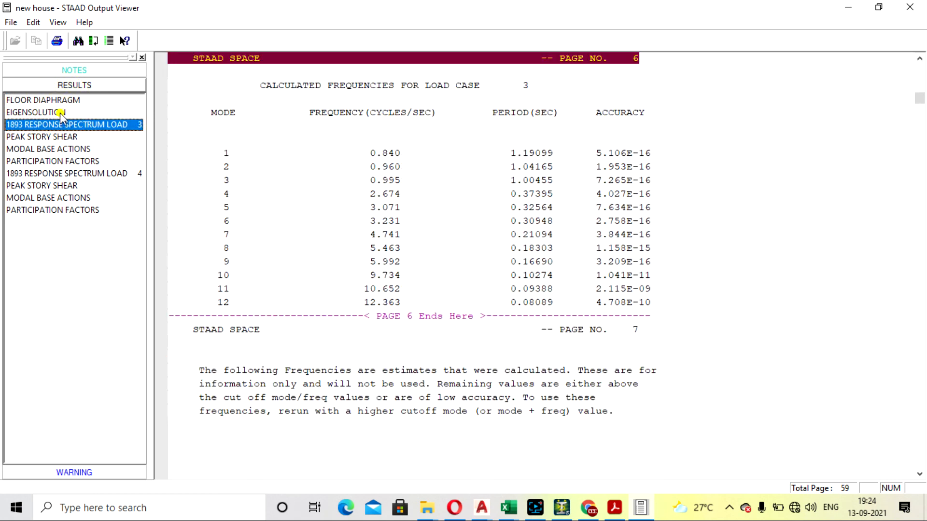
click(72, 136)
click(75, 149)
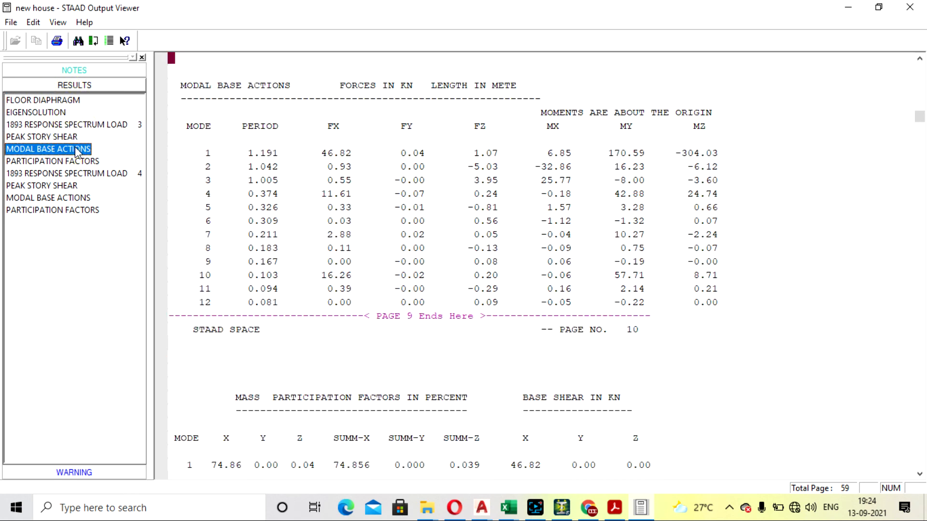
click(80, 161)
- Examine the rerun's response spectrum load 4 results with their peak story shear, modal base actions and participation factors
click(68, 173)
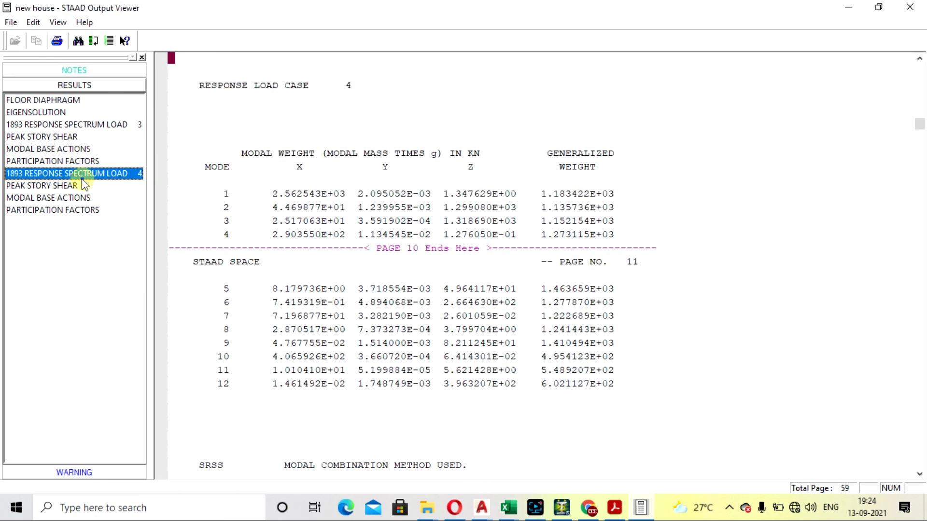
click(71, 185)
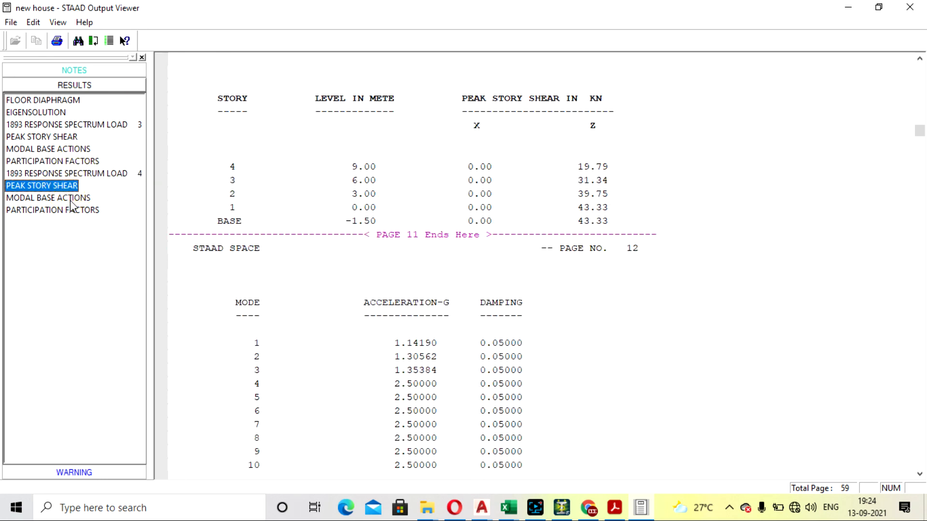
click(75, 198)
click(77, 210)
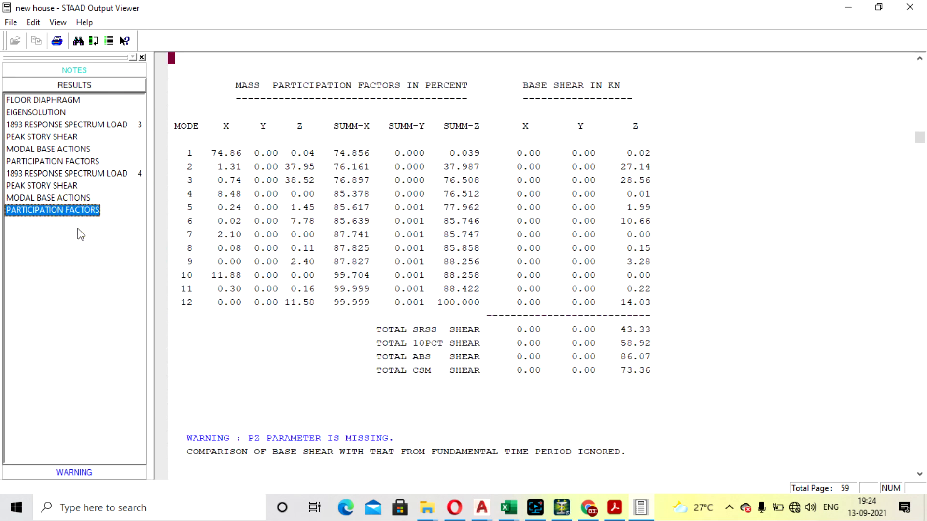
- Examine the rerun's warnings on closely spaced modes, the PX and PZ parameters and consecutive analysis commands
click(76, 474)
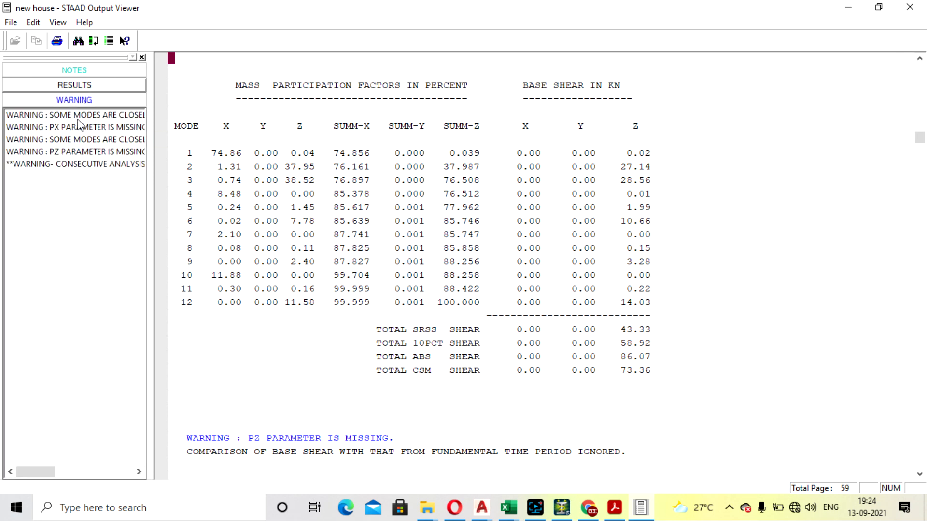
click(75, 115)
click(85, 139)
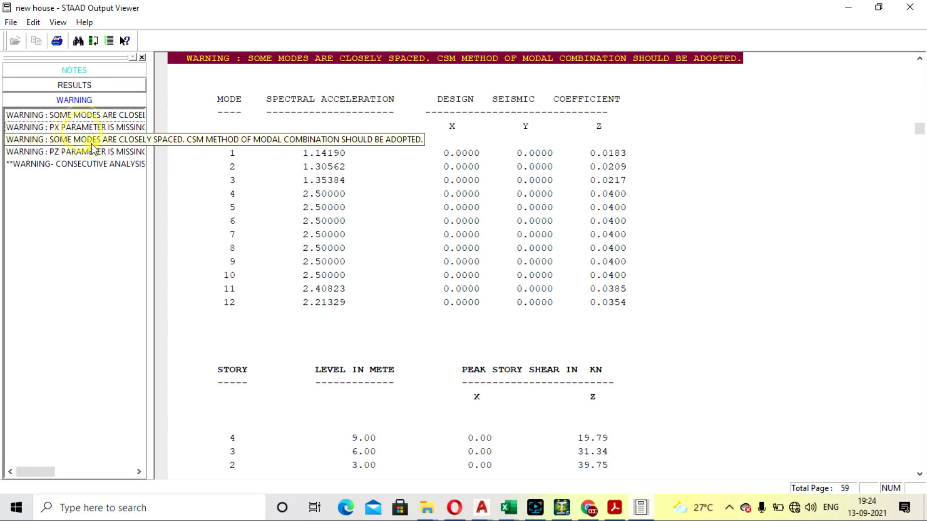
click(86, 152)
scroll(319, 333, down, 10)
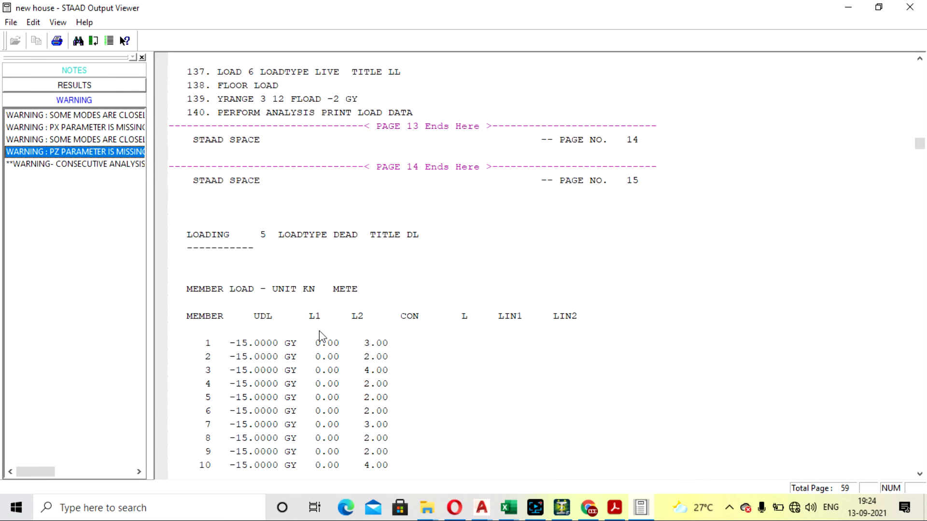
click(79, 163)
click(82, 131)
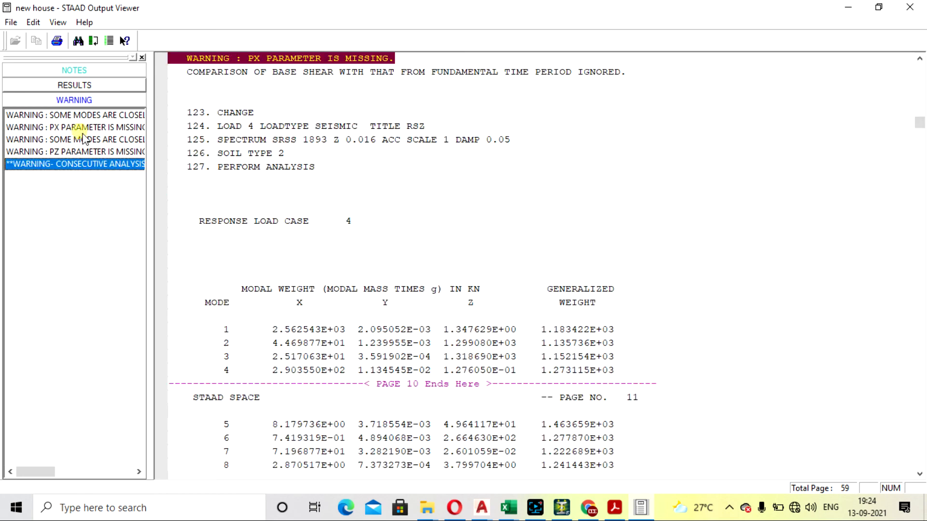
scroll(271, 282, down, 9)
scroll(277, 290, up, 9)
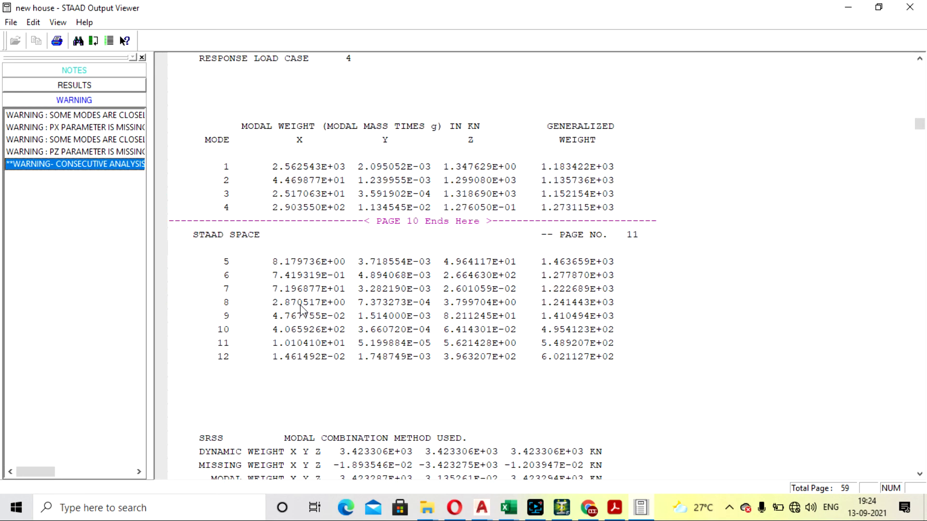
- Return to the results list and view the modal weights of response spectrum load 3
click(86, 86)
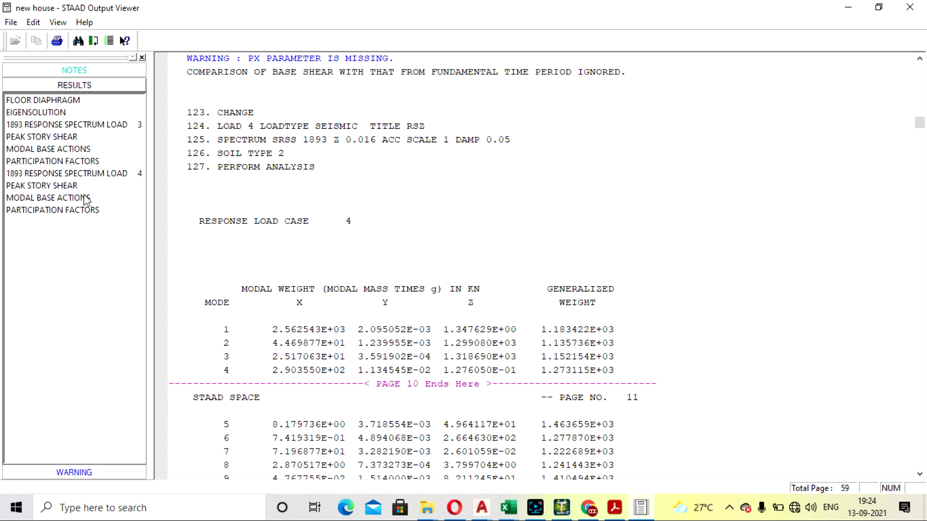
click(57, 124)
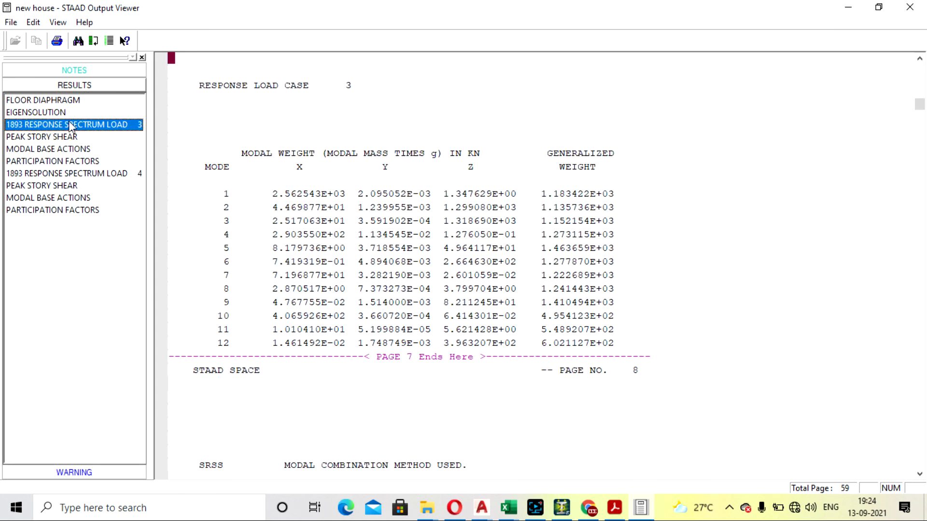
- Recheck the modal base actions and the response spectrum load 4 weights and seismic coefficients, and close the output file
click(64, 139)
click(65, 149)
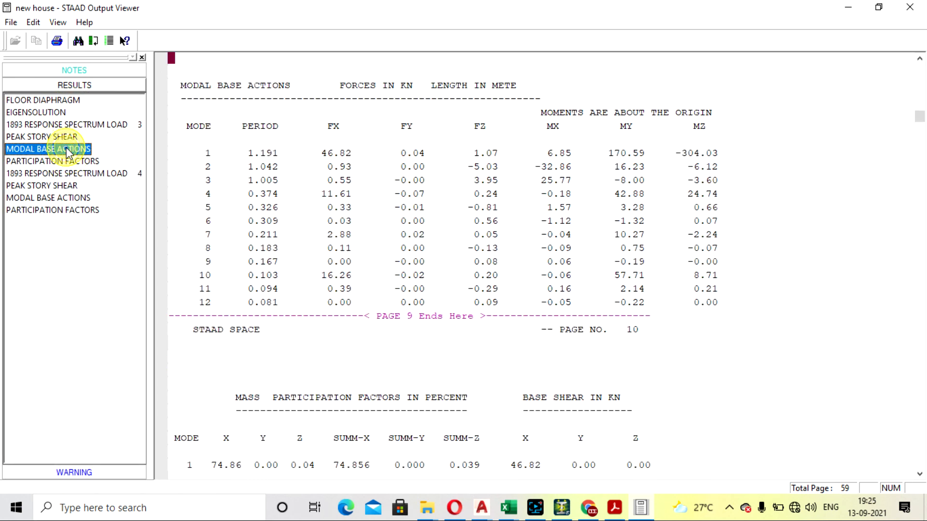
click(66, 174)
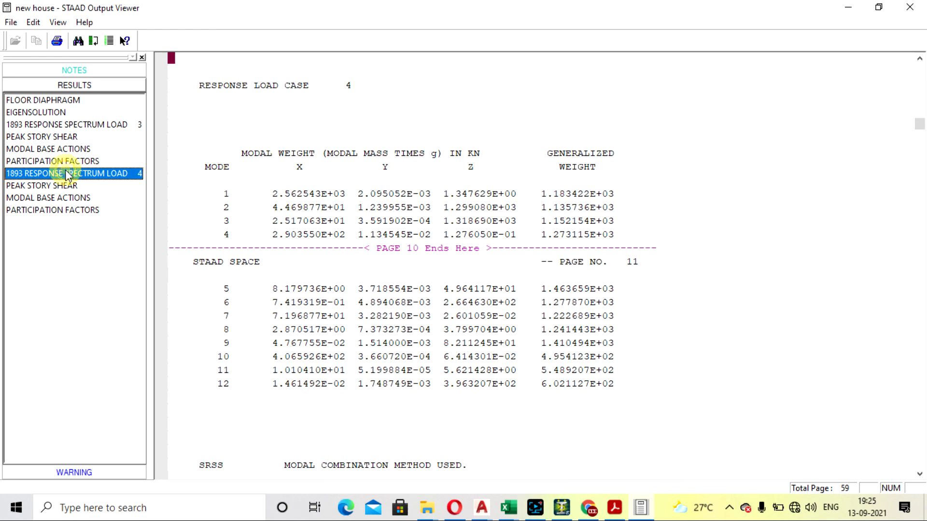
click(68, 210)
scroll(416, 334, up, 20)
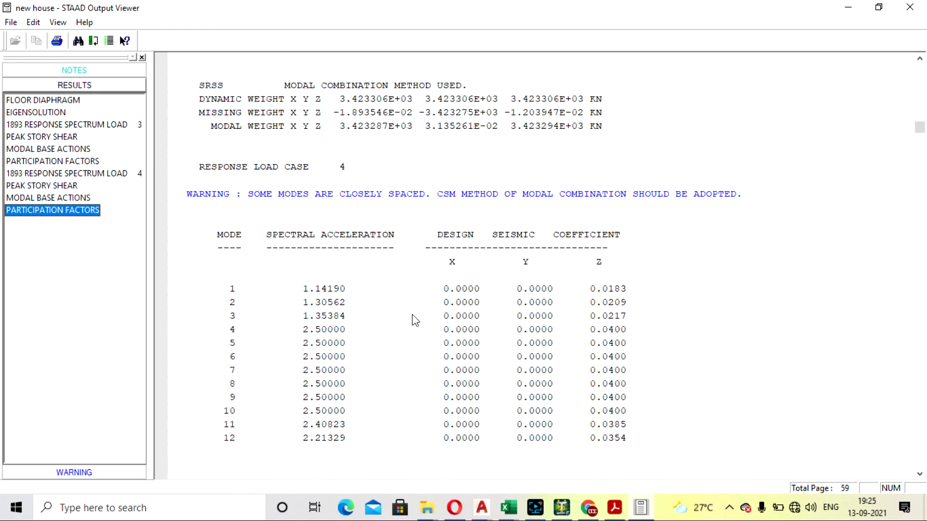
scroll(410, 318, down, 2)
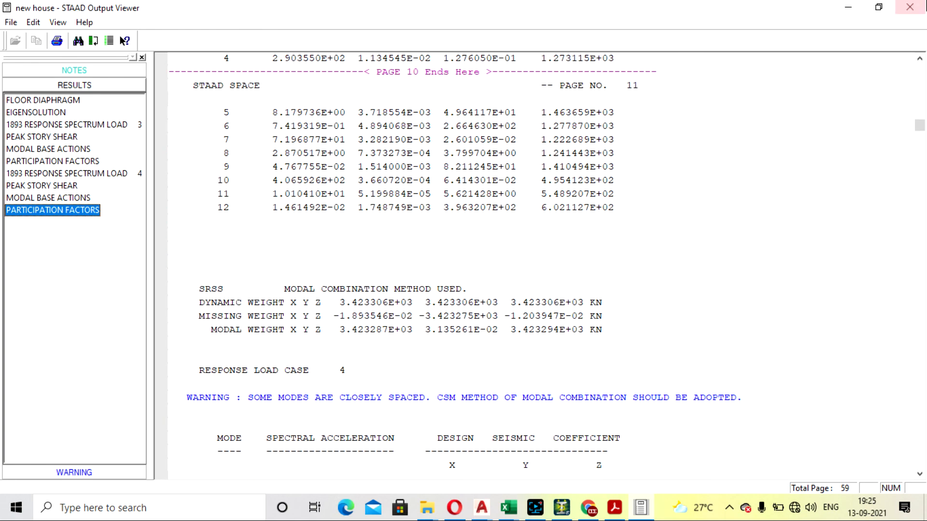
click(909, 7)
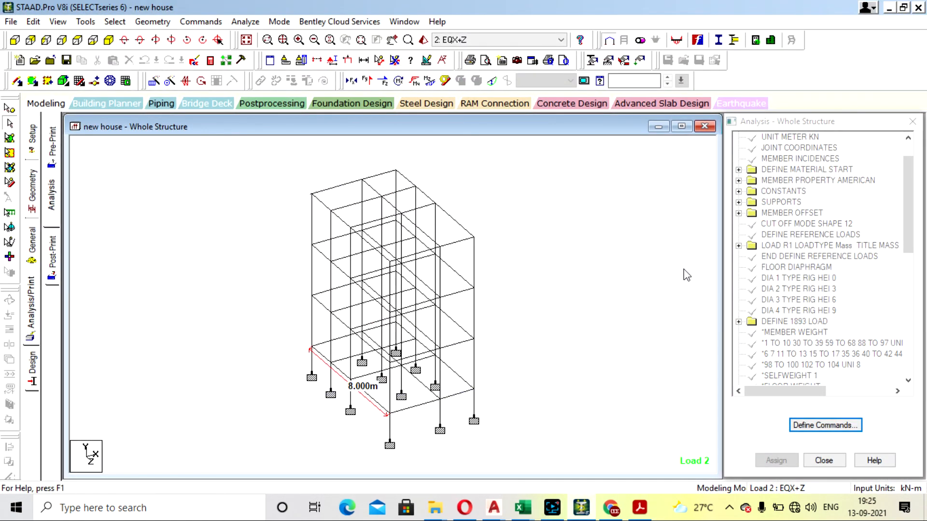
- Show the section property assignments on the structure, and look through the model's input command file, including joint coordinates and member incidences
click(30, 256)
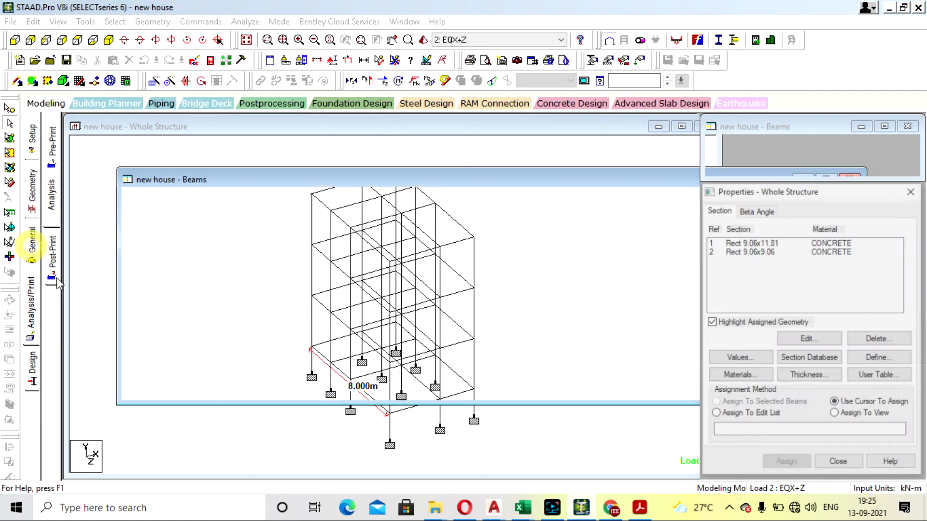
click(210, 59)
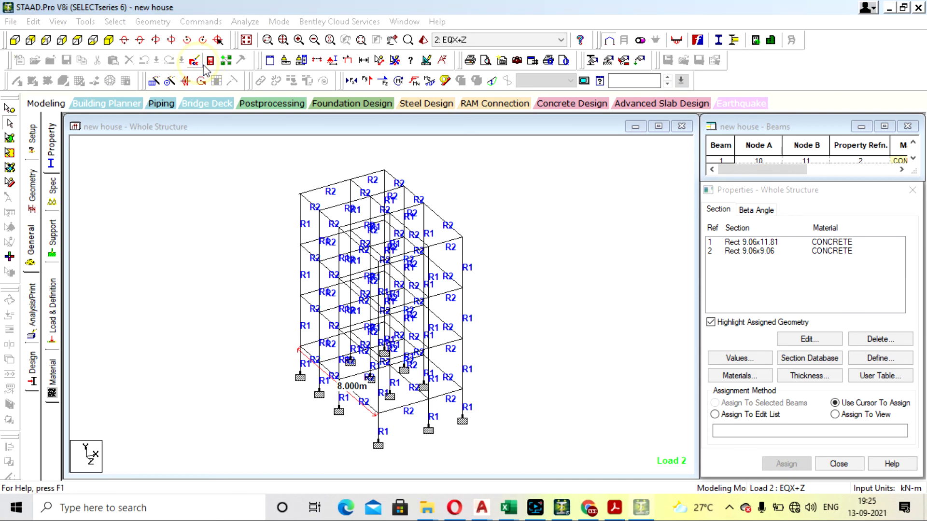
scroll(423, 379, down, 16)
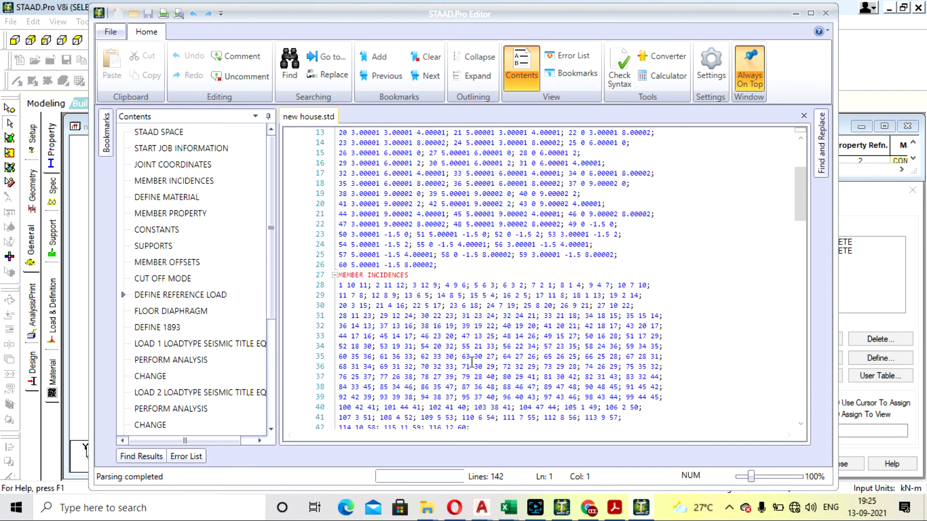
click(825, 14)
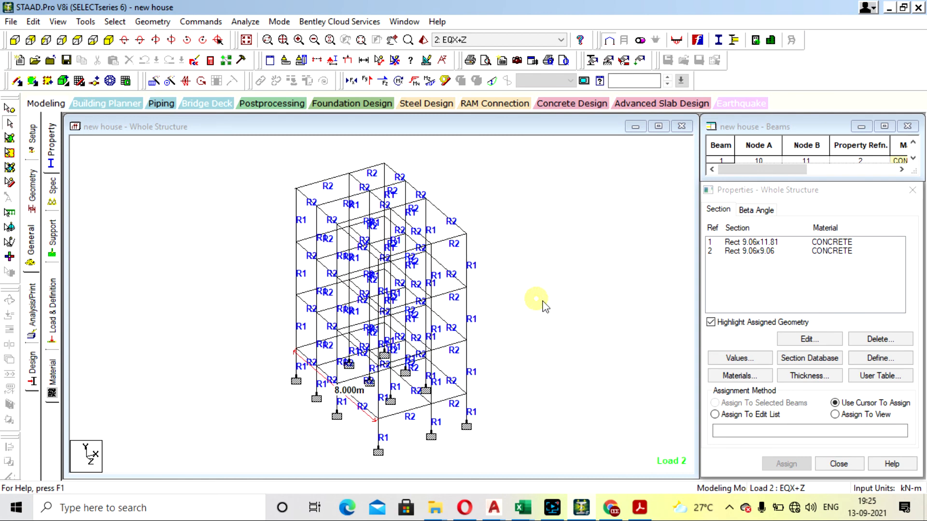
click(912, 189)
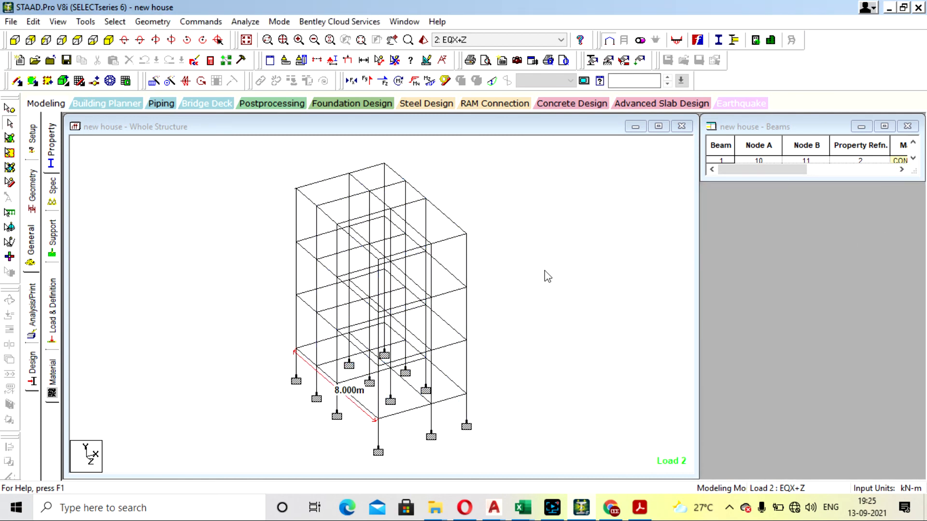
click(537, 255)
click(29, 242)
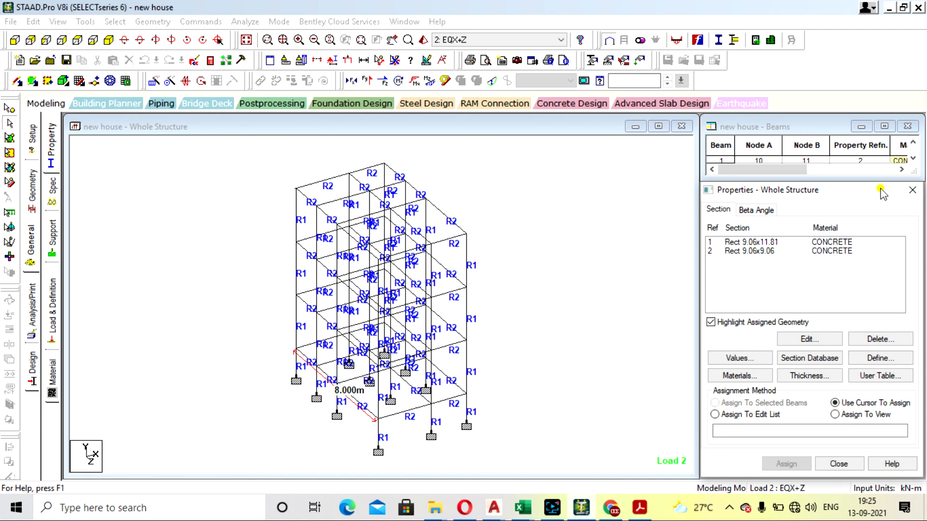
drag(882, 193, 883, 205)
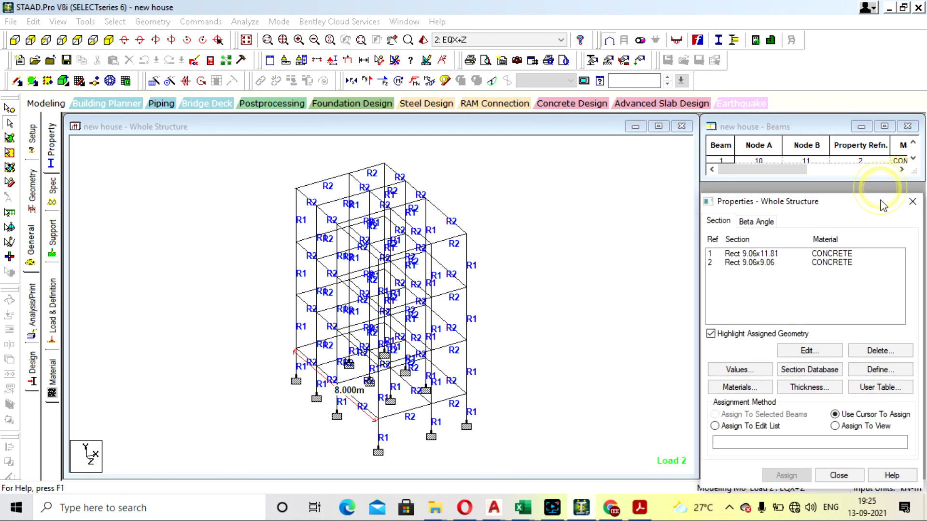
click(624, 250)
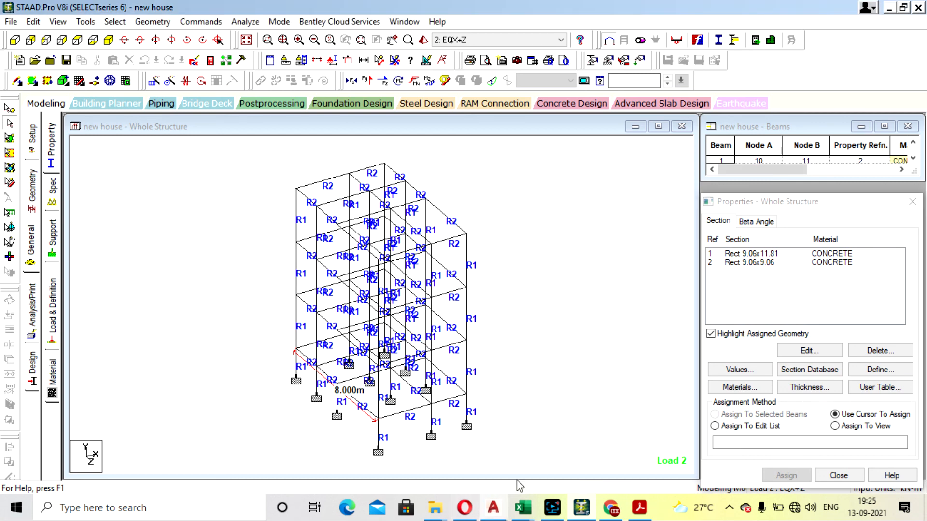
click(552, 508)
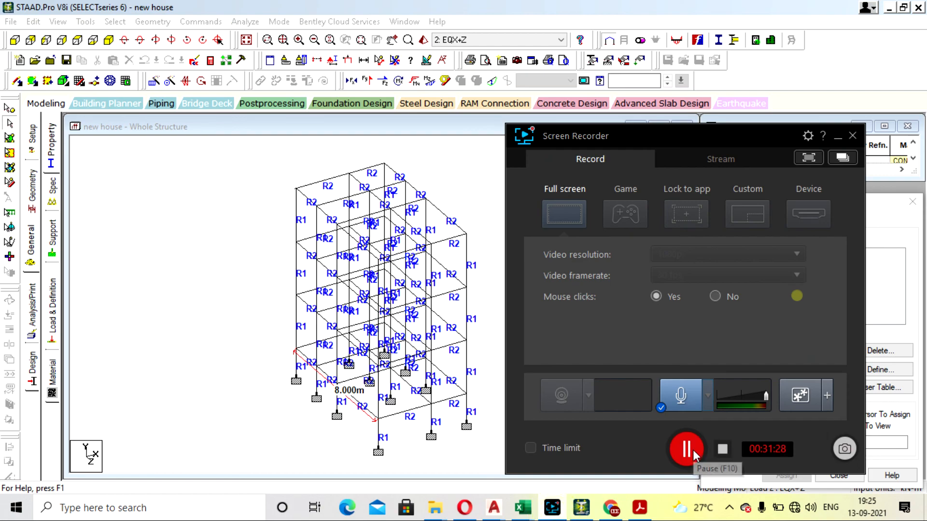